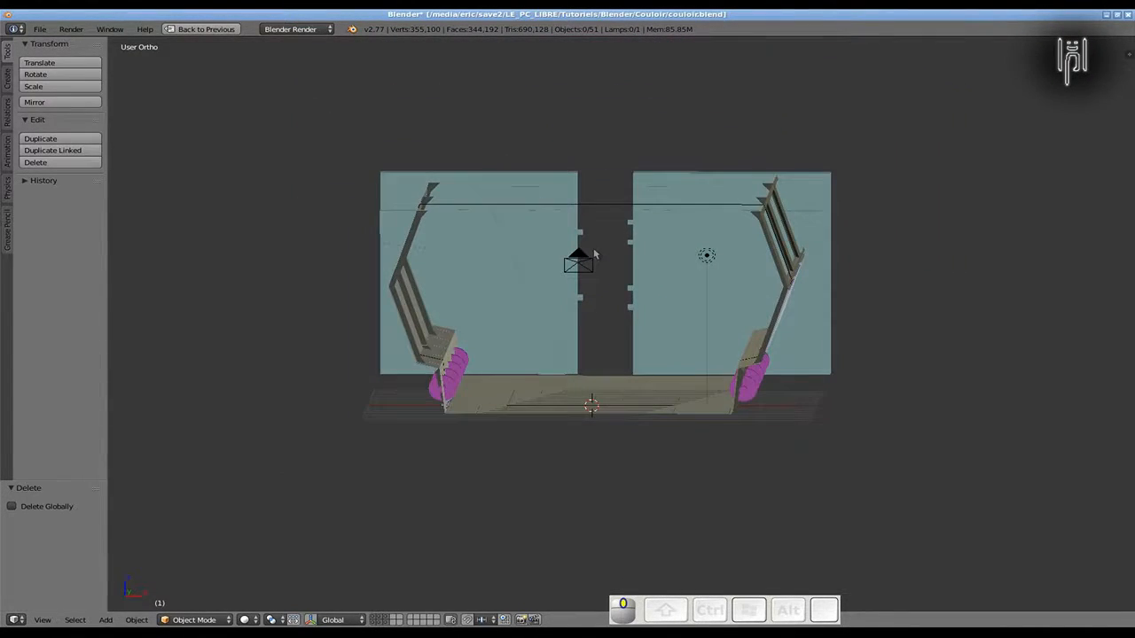
Switch the viewport from the corridor scene to the empty layer 11
{"action": "scroll", "coordinate": [598, 274], "scroll_direction": "down", "scroll_amount": 1}
{"action": "scroll", "coordinate": [598, 275], "scroll_direction": "up", "scroll_amount": 2}
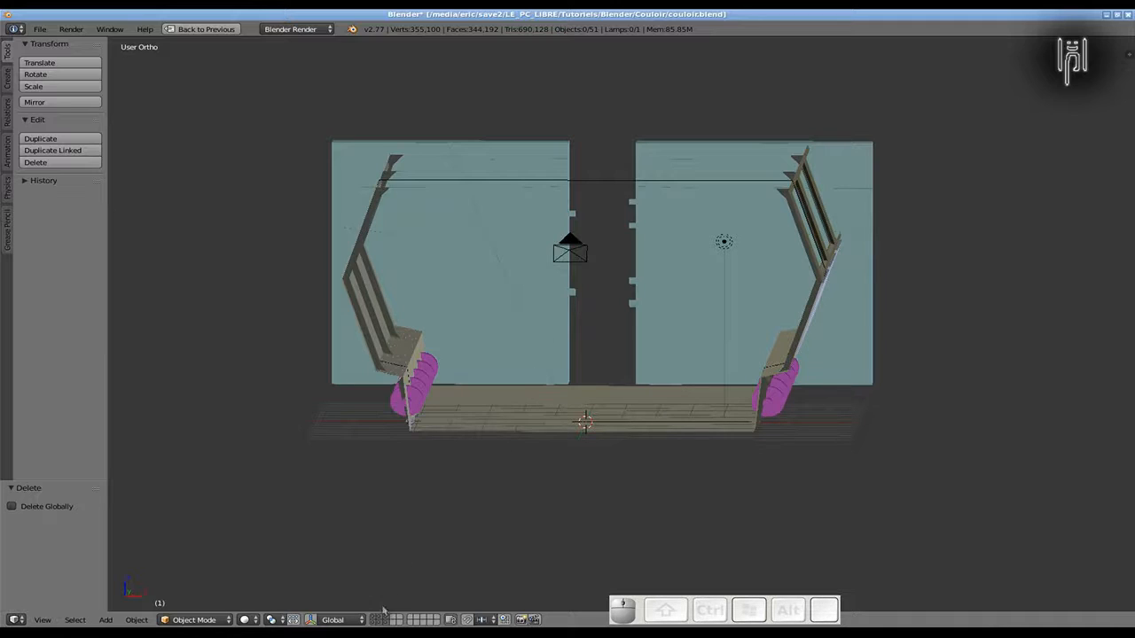
{"action": "left_click", "coordinate": [409, 619]}
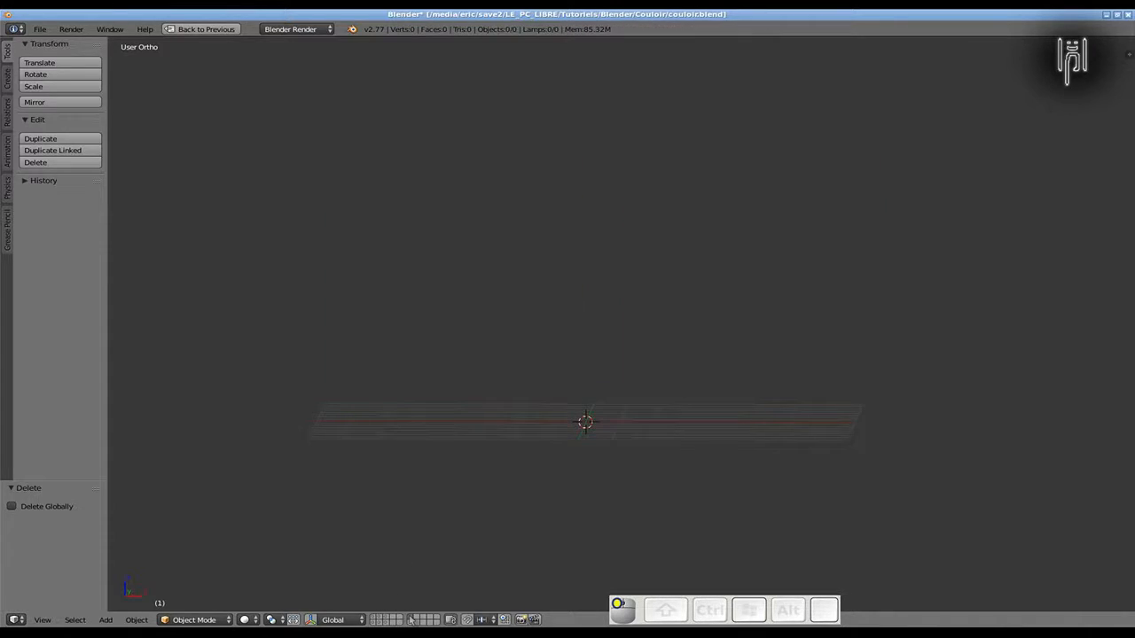
Add a mesh plane at the scene origin in the top view
{"action": "key", "text": "KP_1"}
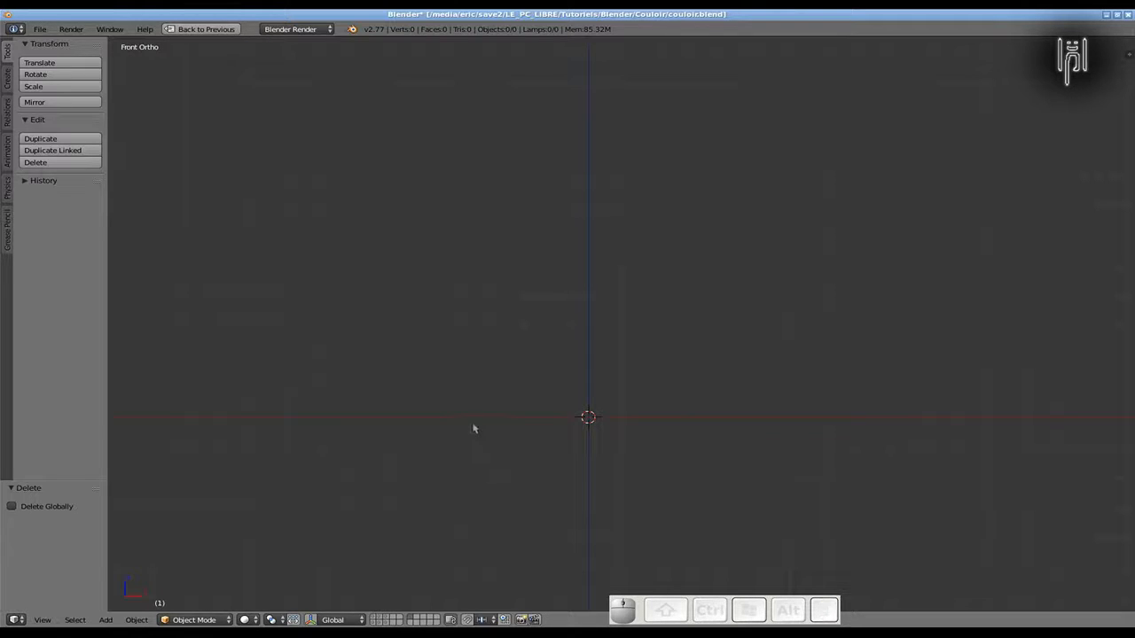
{"action": "middle_click_drag", "start_coordinate": [476, 455], "coordinate": [461, 339], "text": "shift"}
{"action": "key", "text": "KP_7"}
{"action": "middle_click_drag", "start_coordinate": [488, 418], "coordinate": [476, 316], "text": "shift"}
{"action": "scroll", "coordinate": [464, 380], "scroll_direction": "down", "scroll_amount": 2}
{"action": "scroll", "coordinate": [465, 381], "scroll_direction": "up", "scroll_amount": 7}
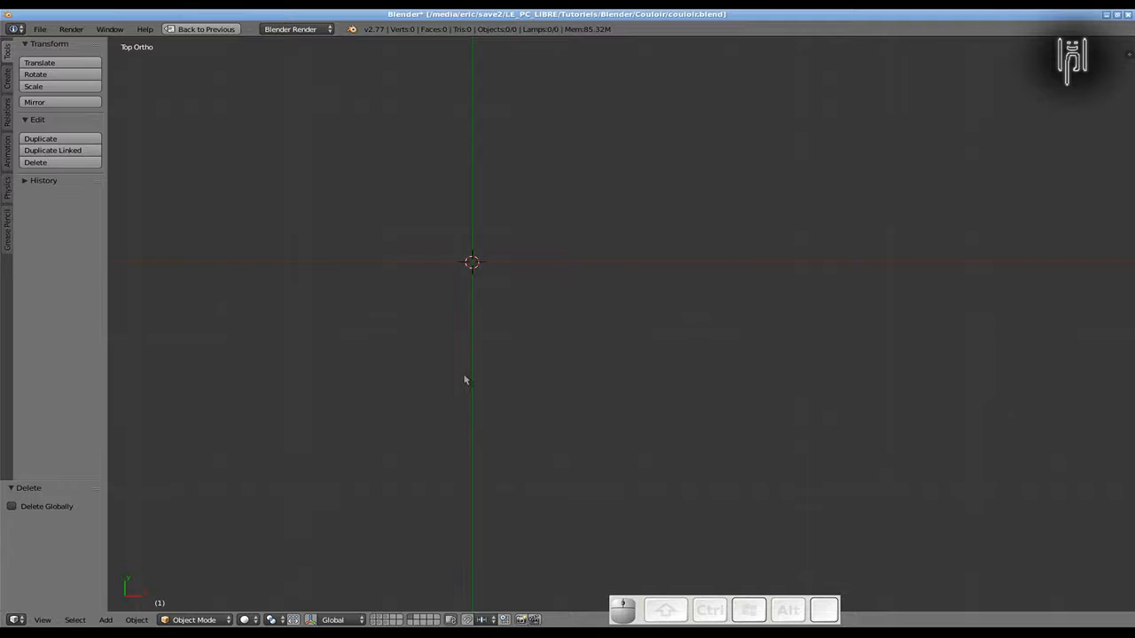
{"action": "key", "text": "shift+a"}
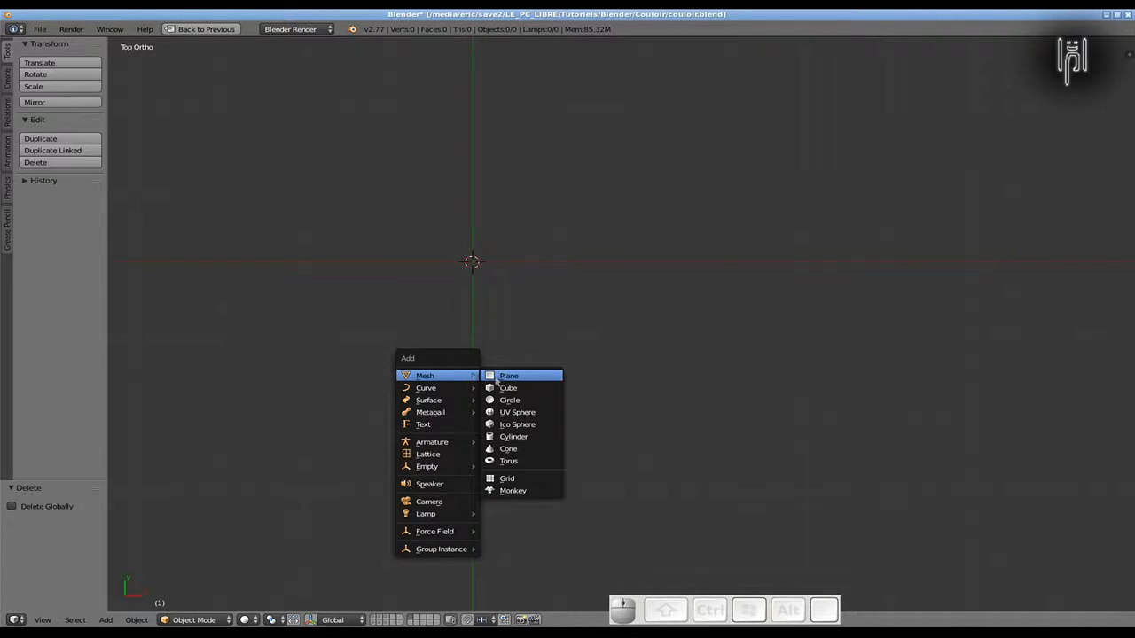
{"action": "left_click", "coordinate": [497, 381]}
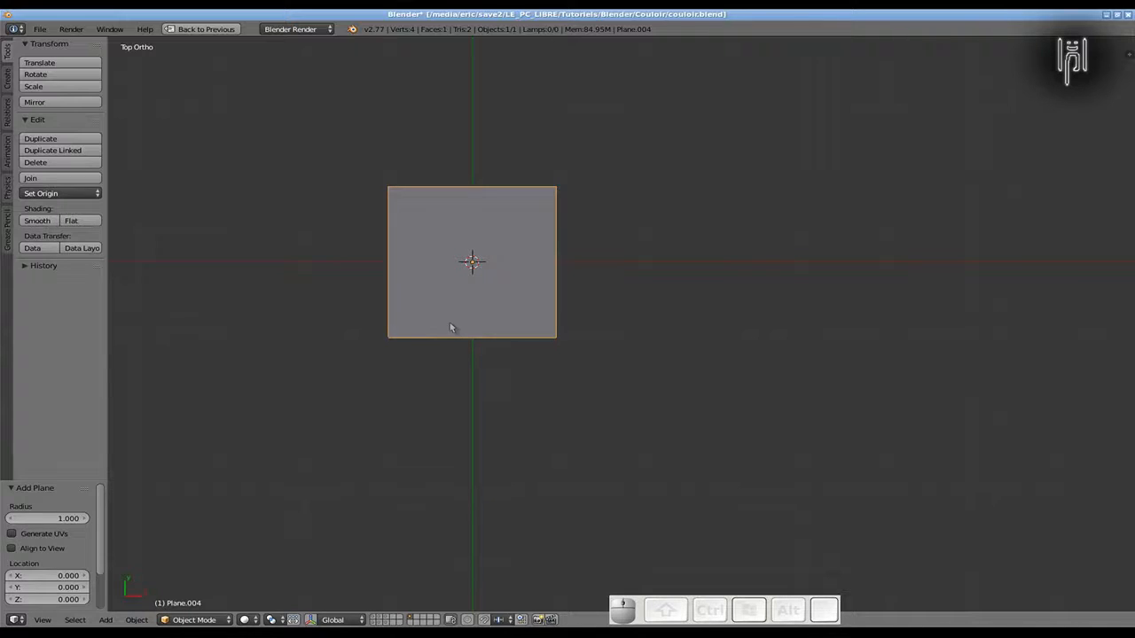
Lengthen the plane in Edit Mode by moving its upper edge 1 unit along Y and its lower edge -1 unit along Y
{"action": "scroll", "coordinate": [450, 328], "scroll_direction": "down", "scroll_amount": 1}
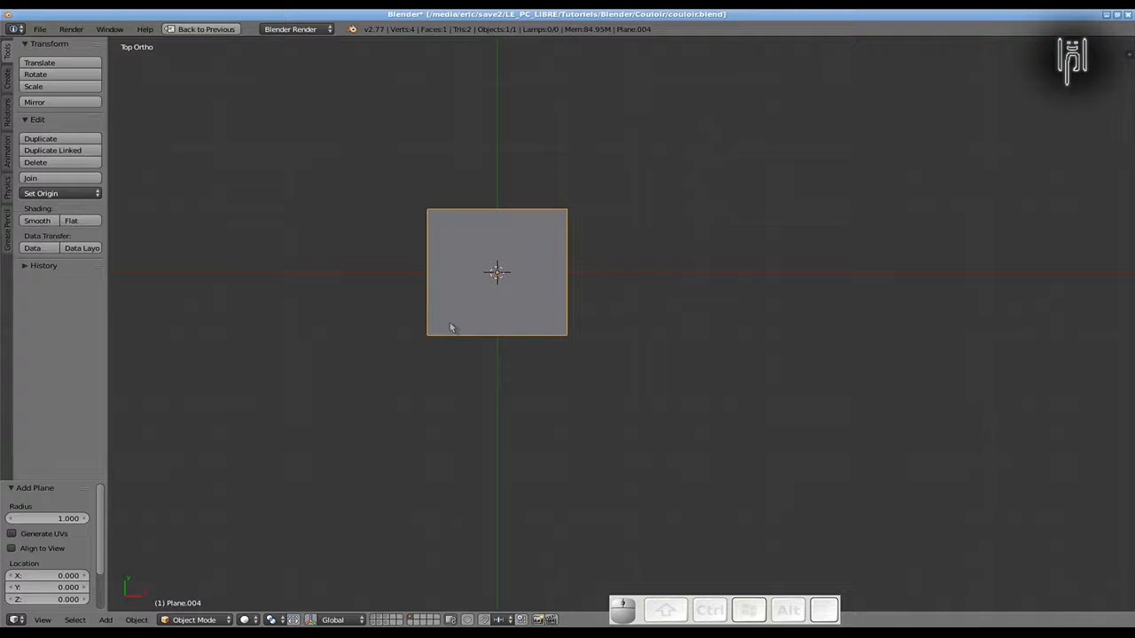
{"action": "key", "text": "Tab"}
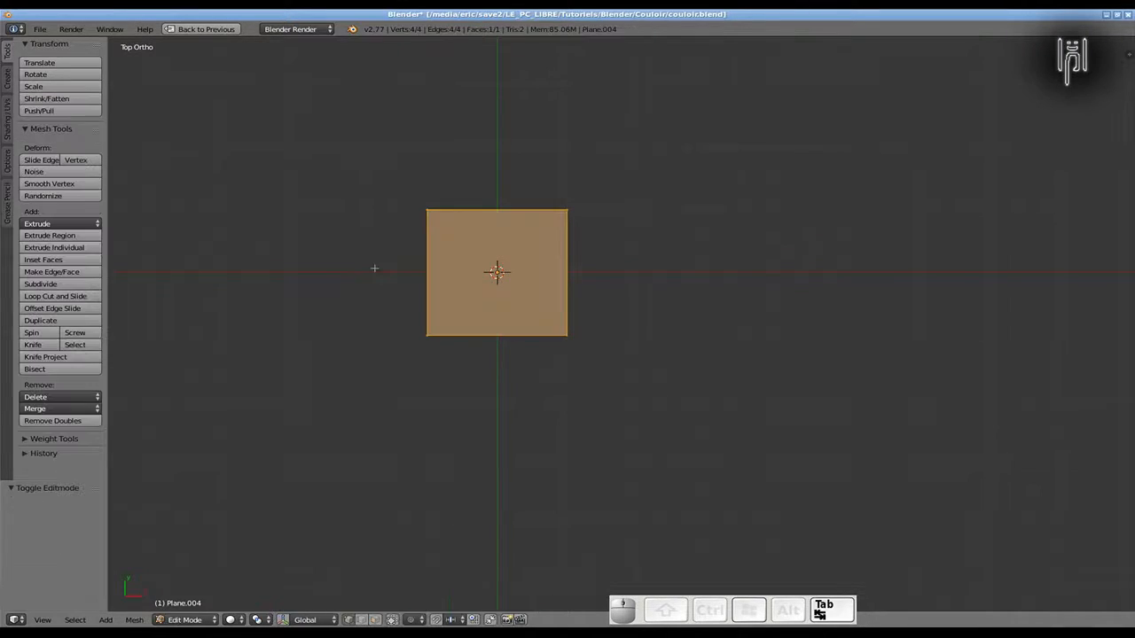
{"action": "right_click", "coordinate": [406, 210]}
{"action": "right_click", "coordinate": [586, 213], "text": "shift"}
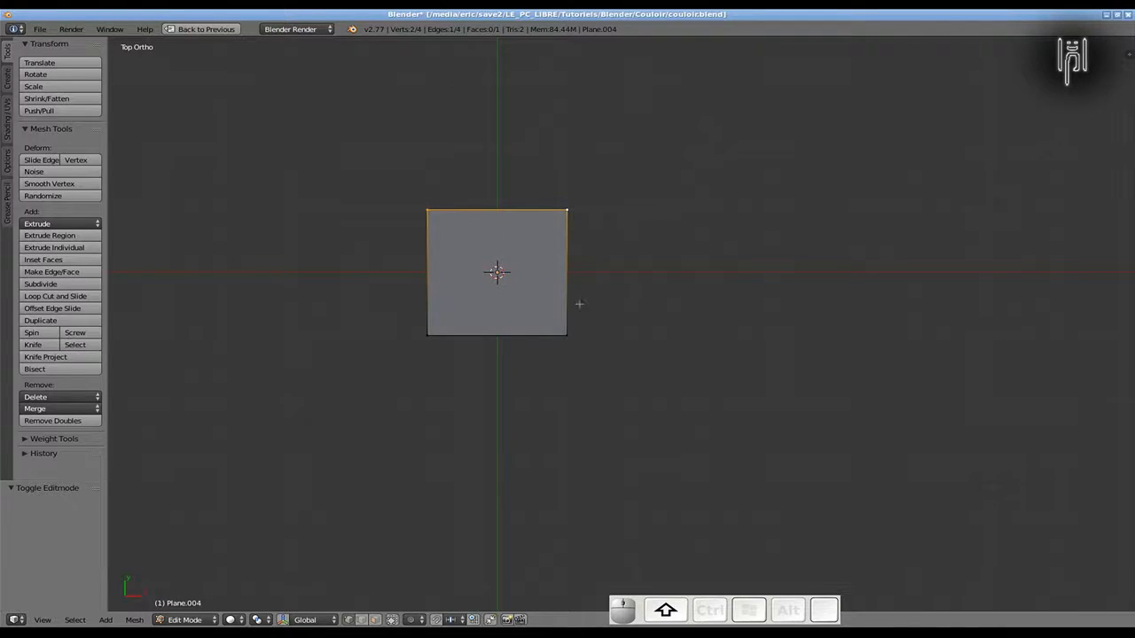
{"action": "key", "text": "g"}
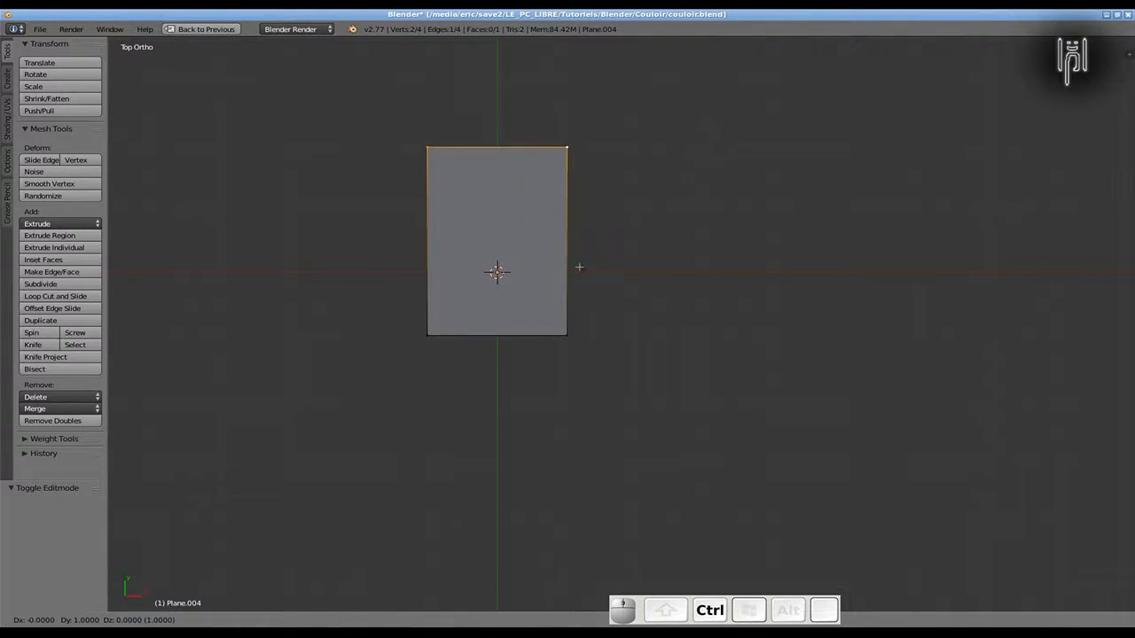
{"action": "left_click", "coordinate": [573, 269]}
{"action": "right_click", "coordinate": [442, 356]}
{"action": "right_click", "coordinate": [561, 347], "text": "shift"}
{"action": "key", "text": "g"}
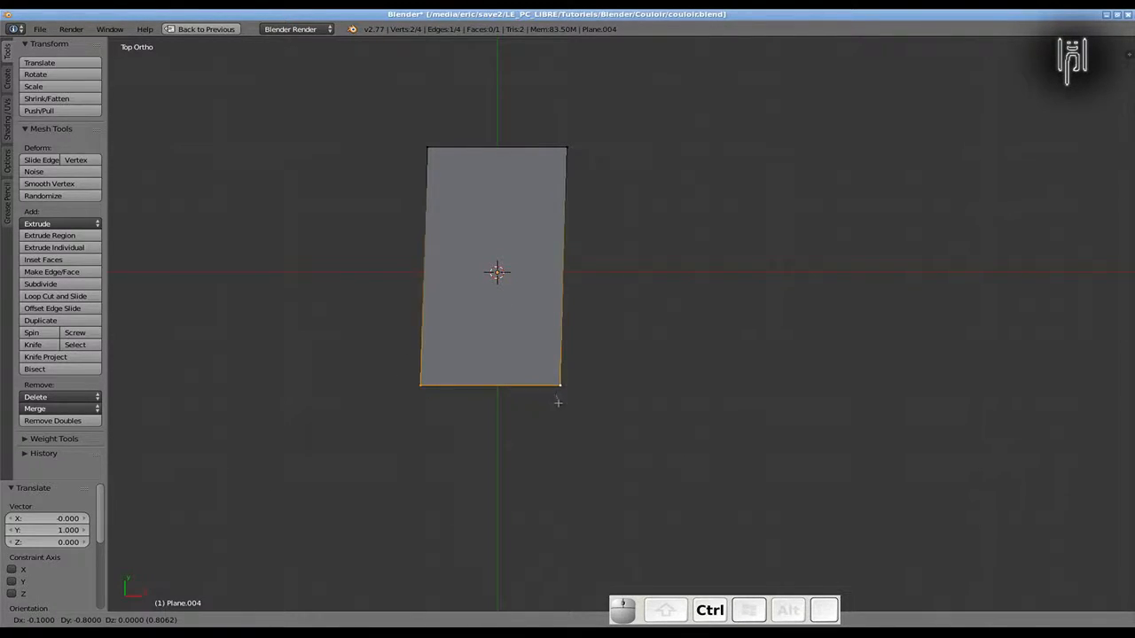
{"action": "left_click", "coordinate": [559, 412]}
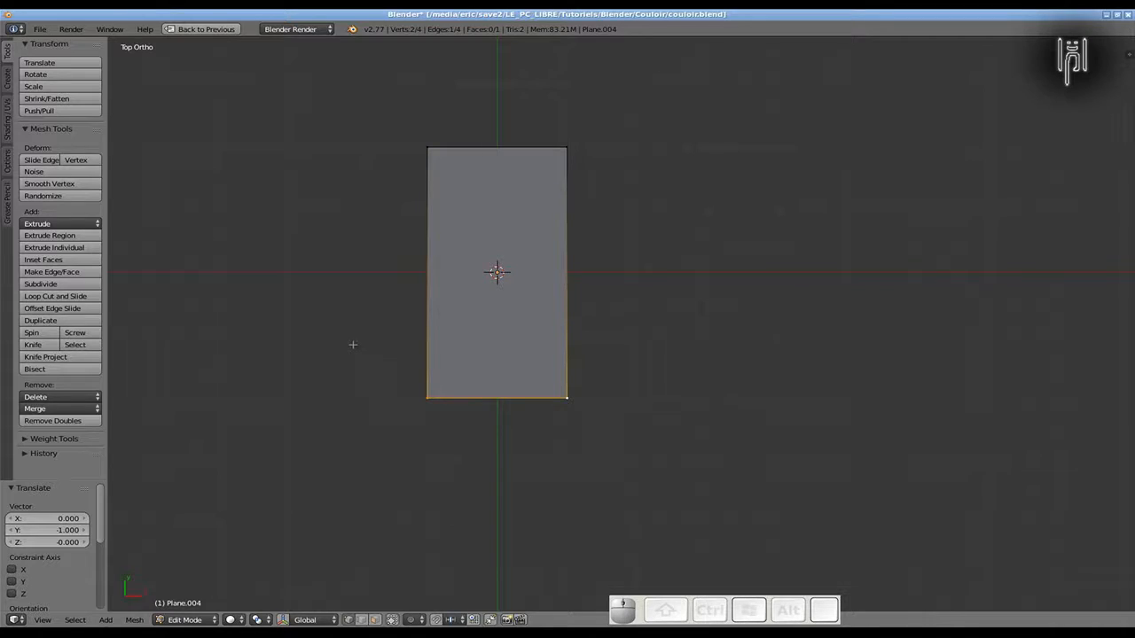
Delete only the face of the plane, keeping its outline edges, and return to Object Mode
{"action": "key", "text": "a"}
{"action": "key", "text": "a"}
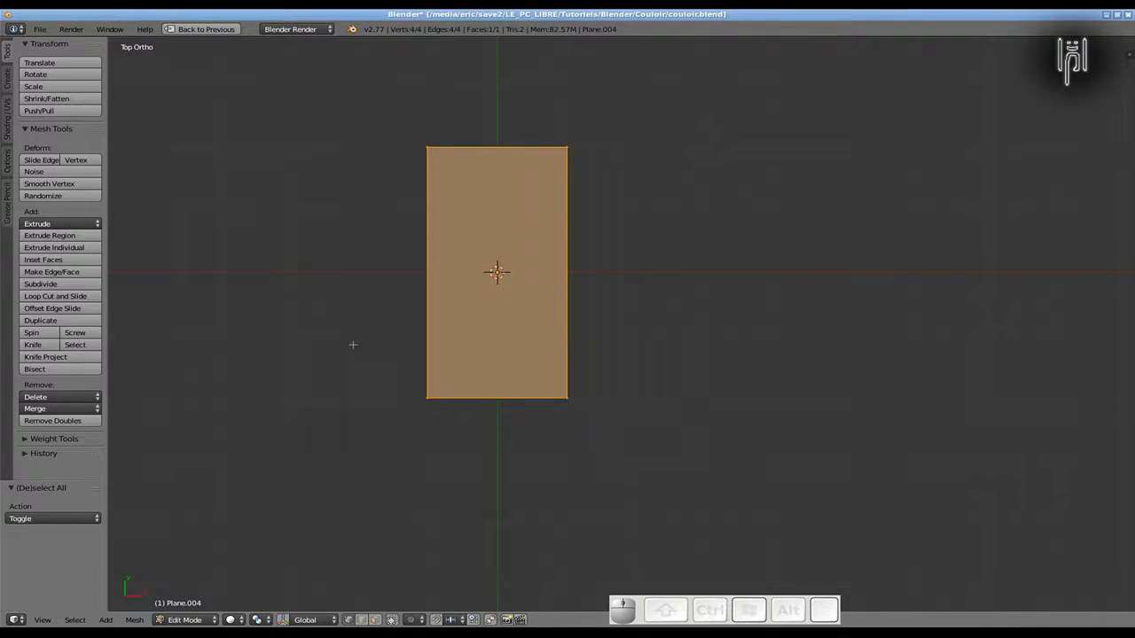
{"action": "key", "text": "x"}
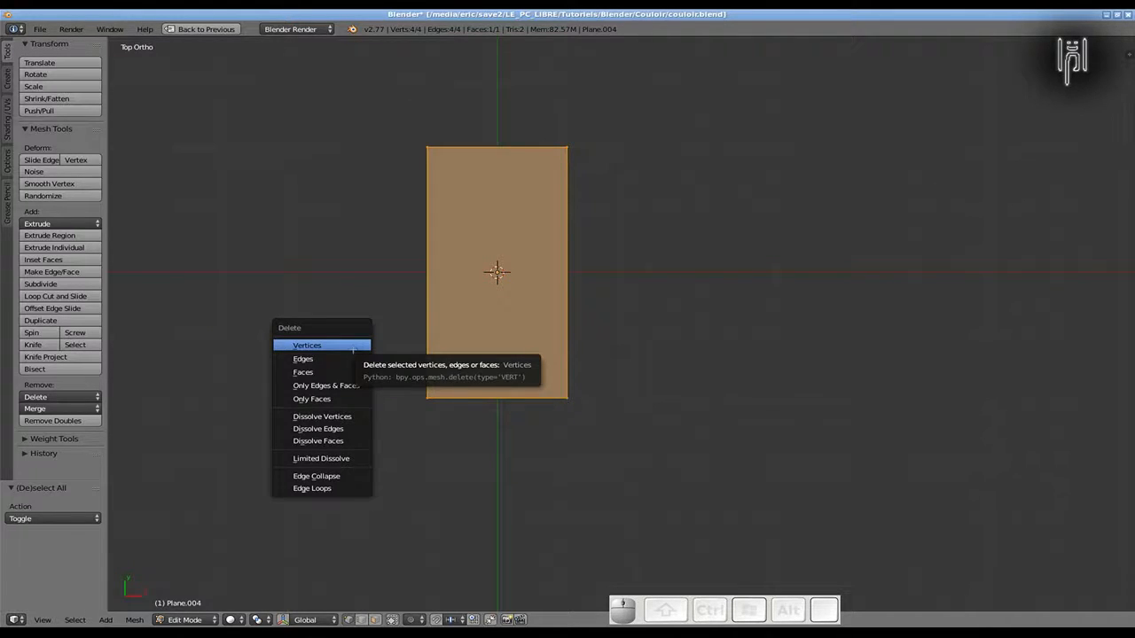
{"action": "left_click", "coordinate": [324, 399]}
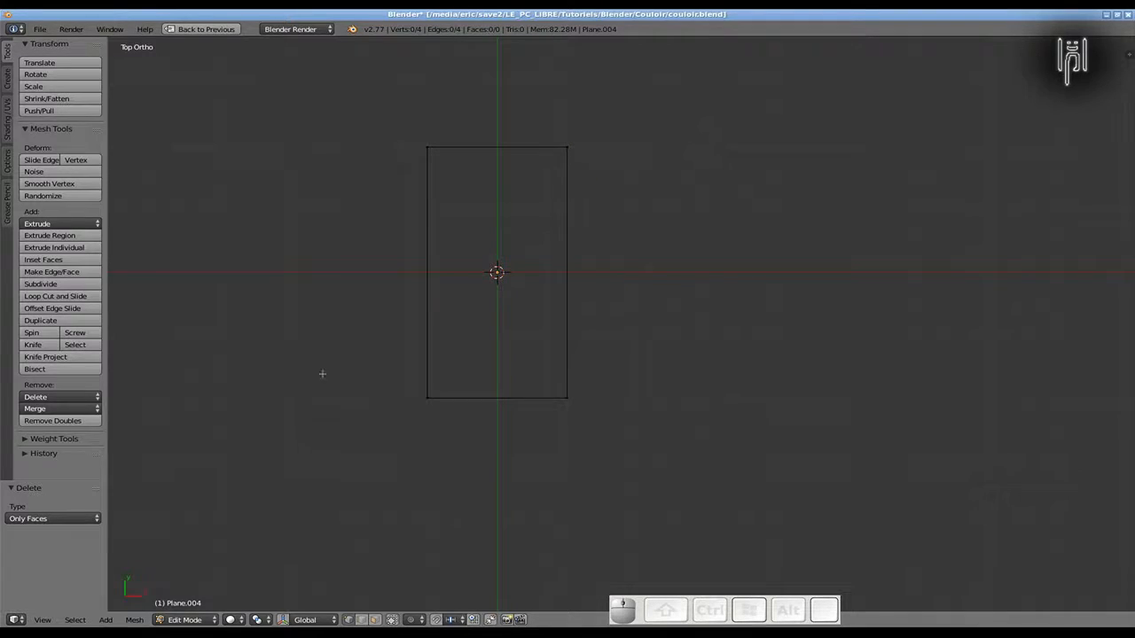
{"action": "key", "text": "Tab"}
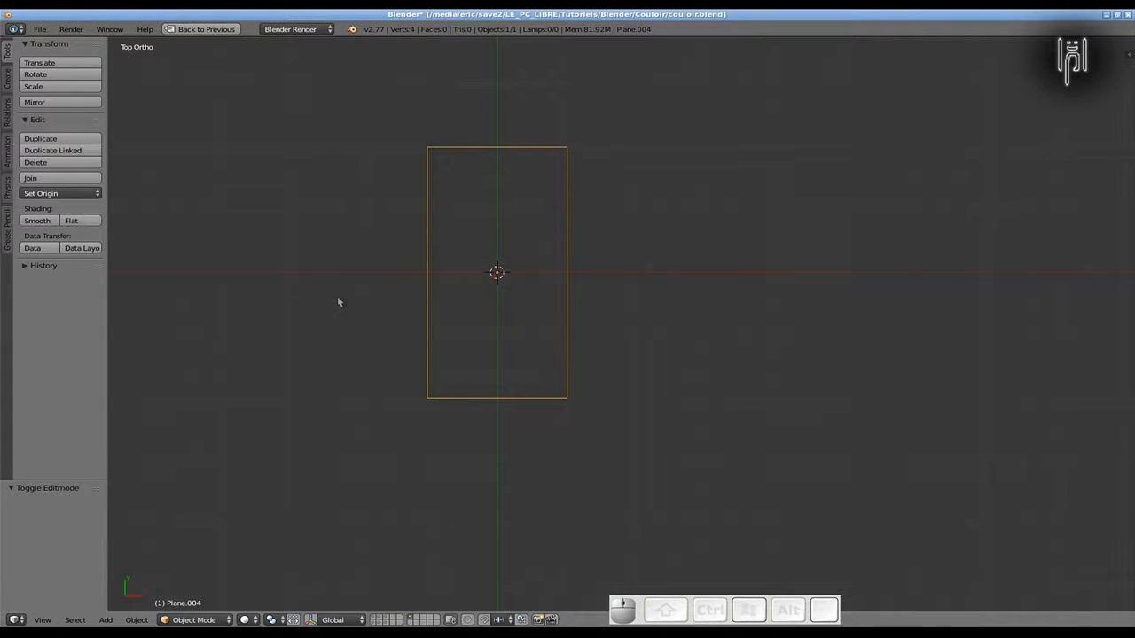
Duplicate the rectangular outline and place the copy 6 units away along X
{"action": "key", "text": "shift"}
{"action": "key", "text": "shift+d"}
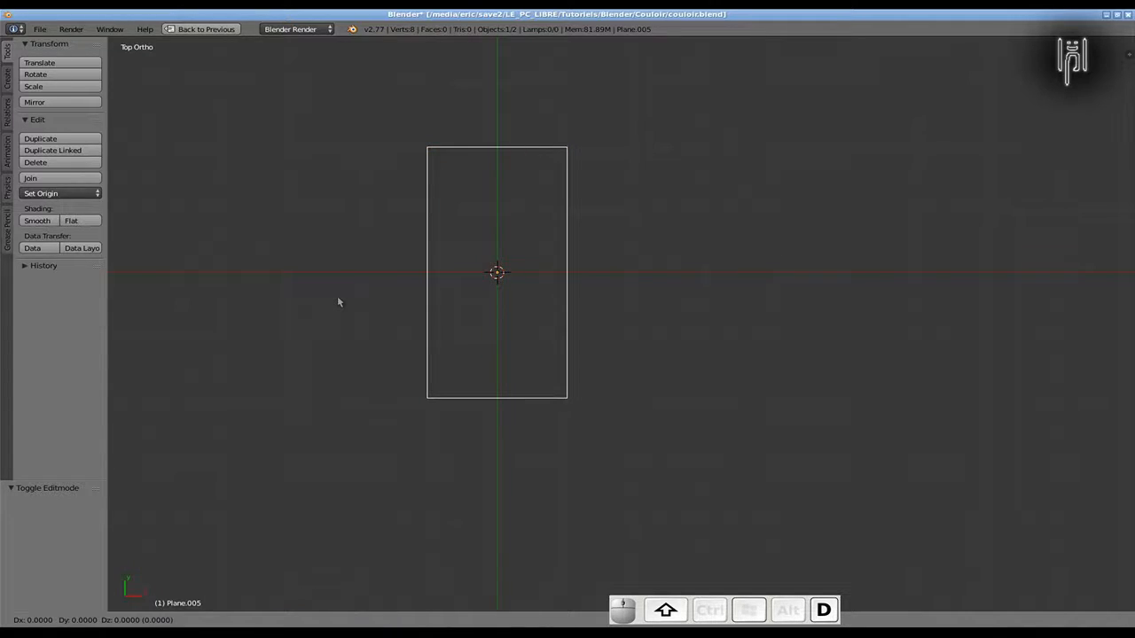
{"action": "key", "text": "ctrl"}
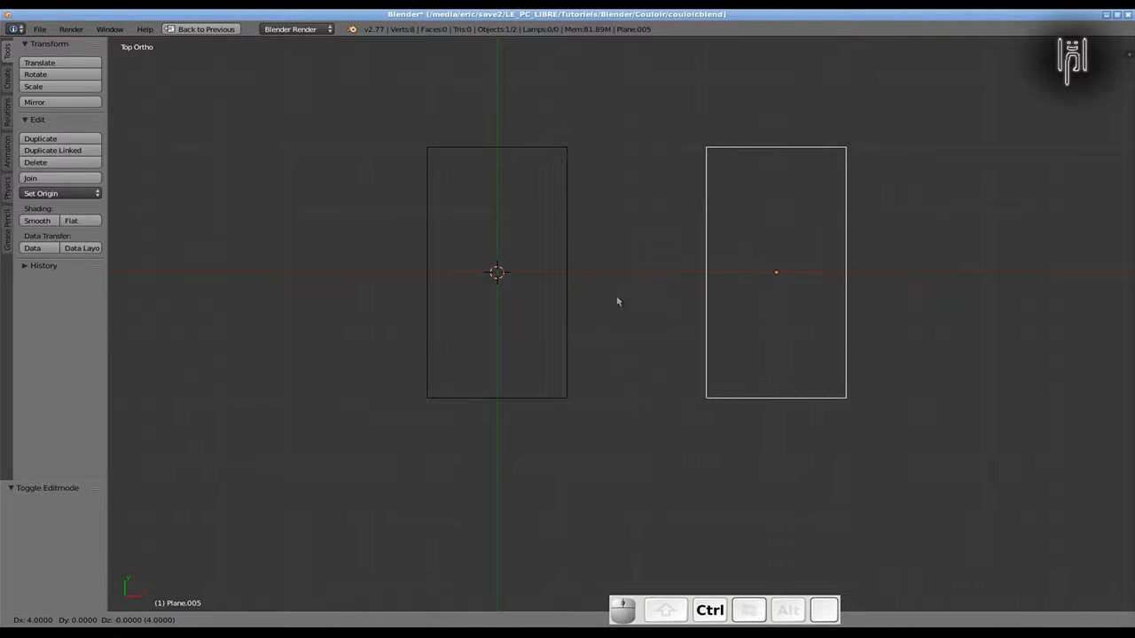
{"action": "left_click", "coordinate": [754, 299]}
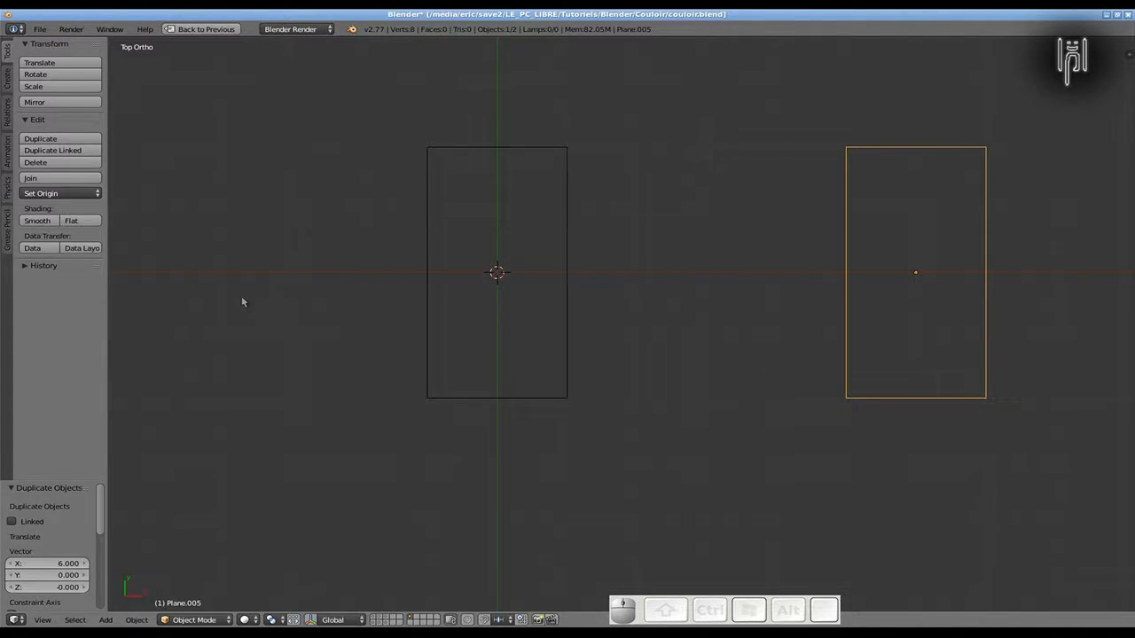
Scale the original rectangle at the origin by 0.1 and rotate it 90°
{"action": "right_click", "coordinate": [422, 228]}
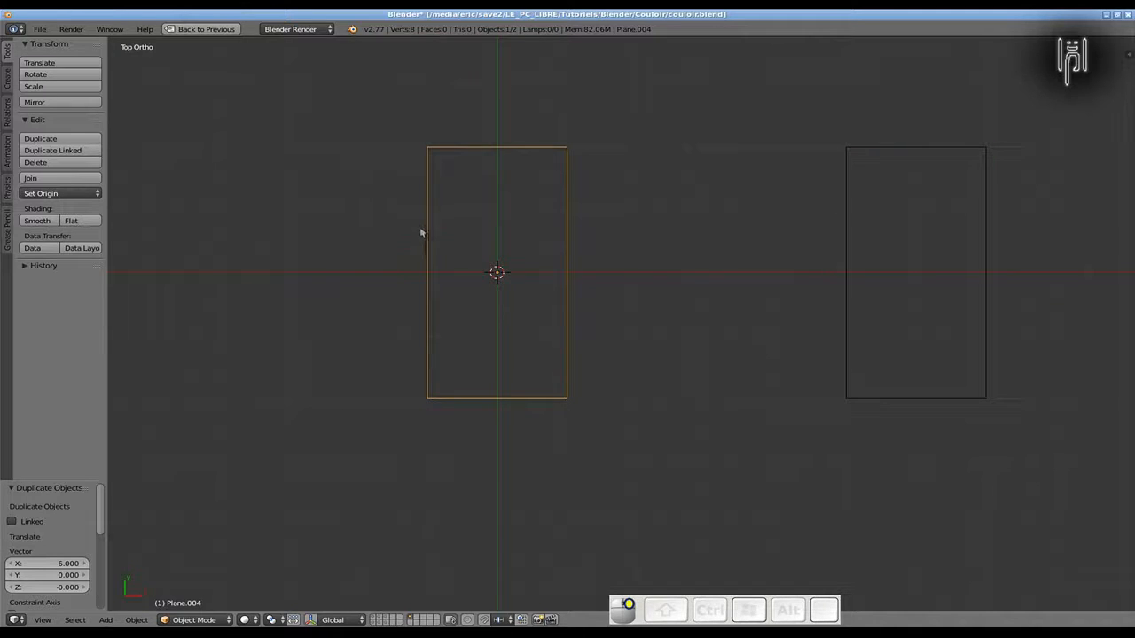
{"action": "key", "text": "s"}
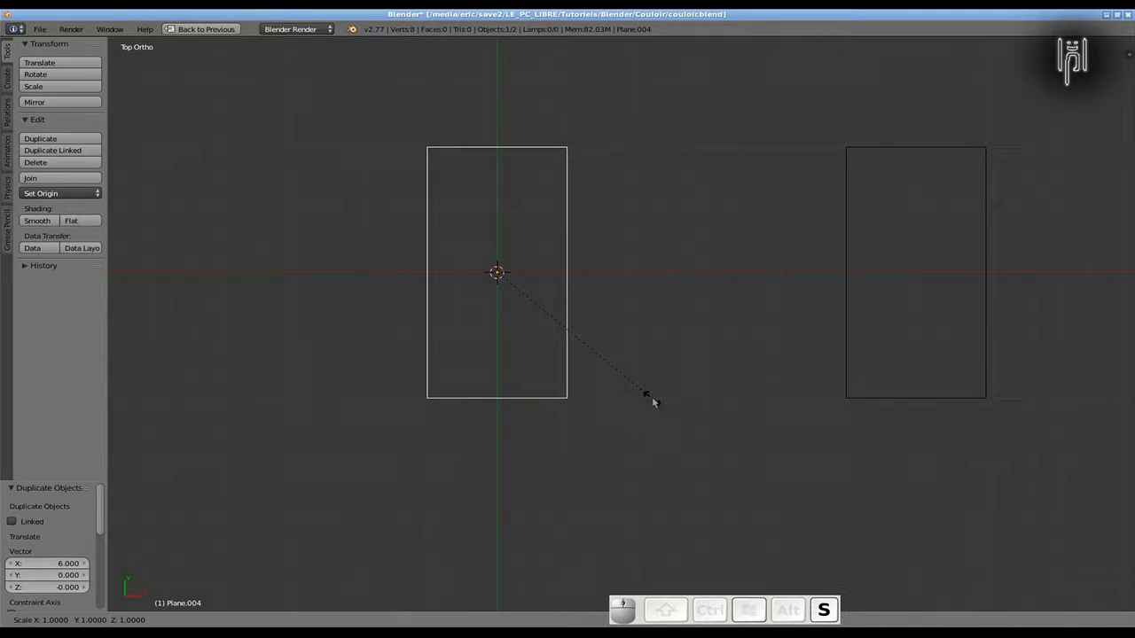
{"action": "left_click", "coordinate": [510, 295], "text": "ctrl"}
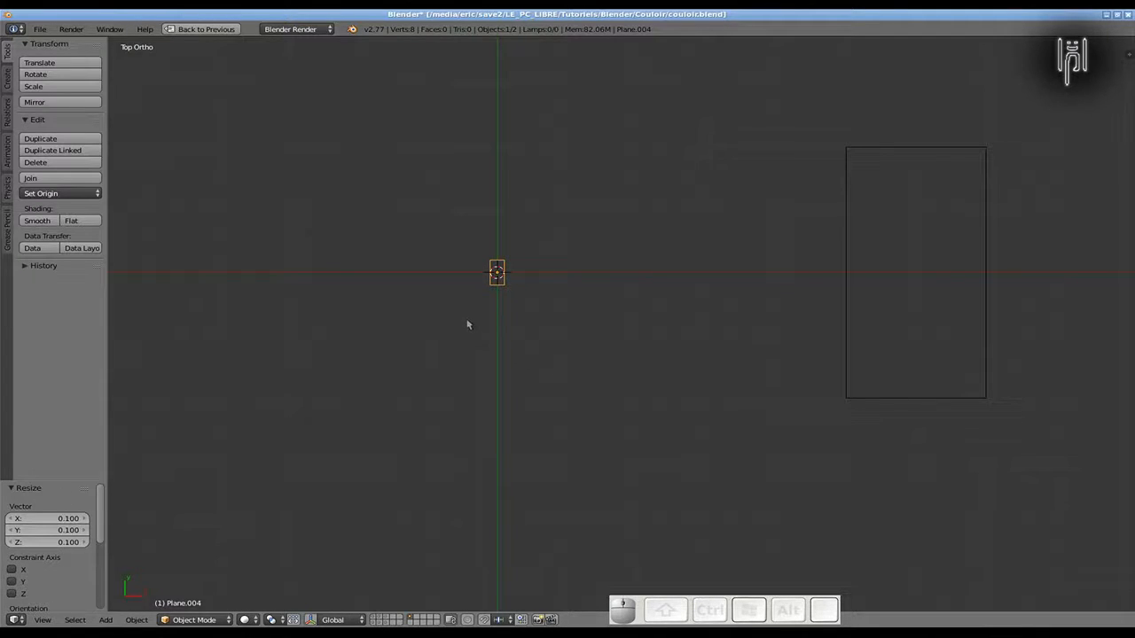
{"action": "key", "text": "r"}
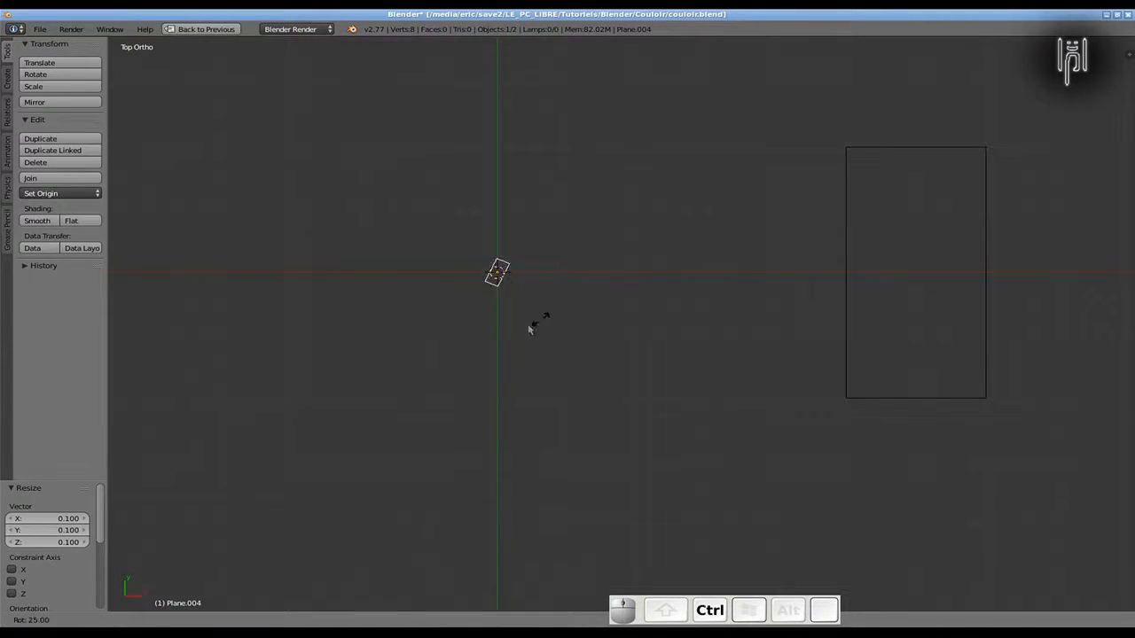
{"action": "left_click", "coordinate": [474, 332], "text": "ctrl"}
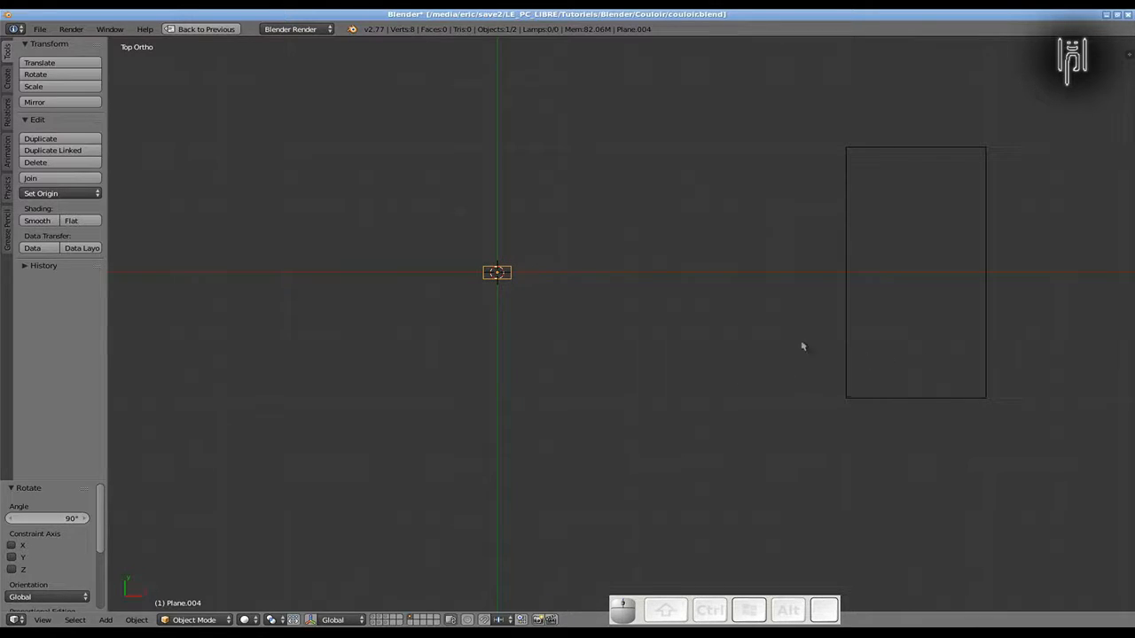
Move the large duplicate rectangle -6 units along X so it surrounds the small one
{"action": "right_click", "coordinate": [841, 342]}
{"action": "key", "text": "g"}
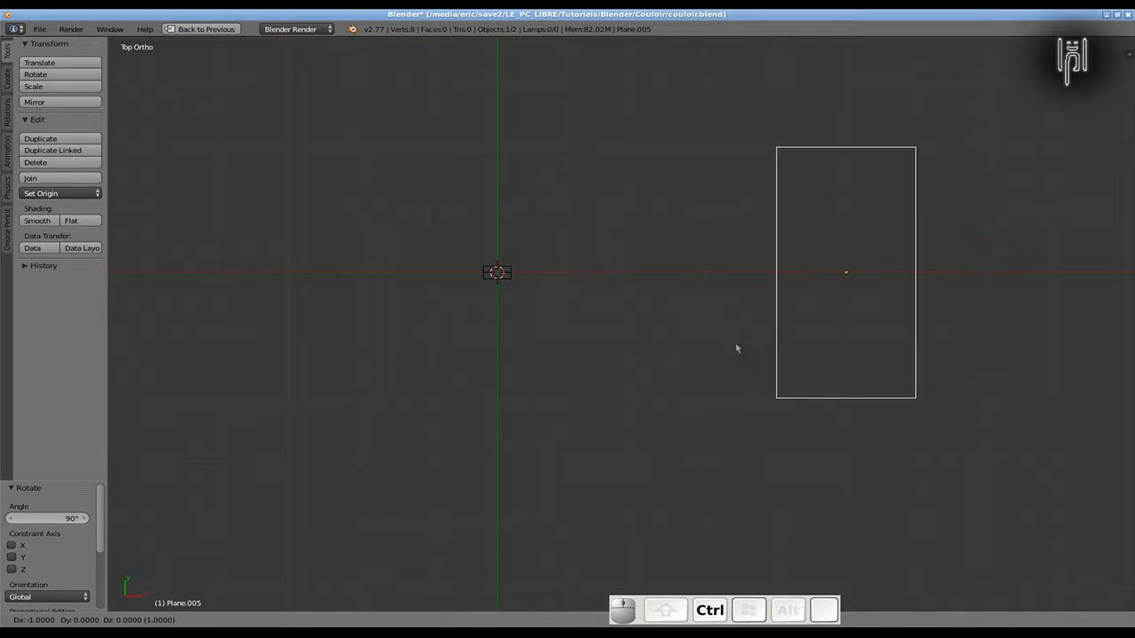
{"action": "left_click", "coordinate": [424, 342], "text": "ctrl"}
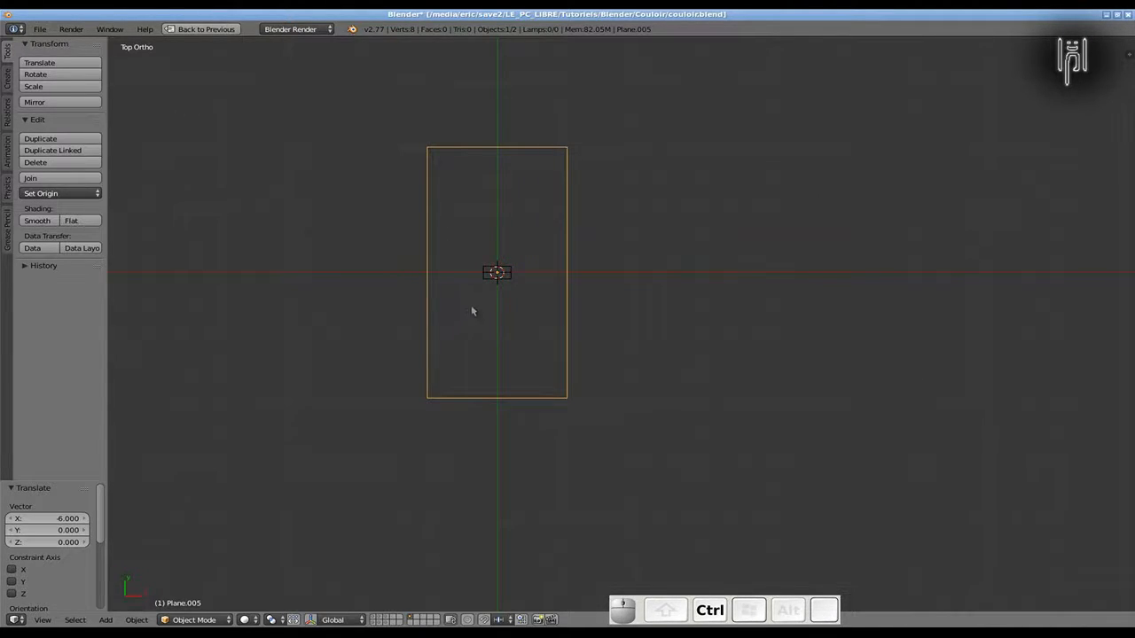
Scale the small rectangle at the origin by 0.4
{"action": "right_click", "coordinate": [509, 278]}
{"action": "scroll", "coordinate": [499, 299], "scroll_direction": "up", "scroll_amount": 4}
{"action": "middle_click_drag", "start_coordinate": [402, 308], "coordinate": [649, 474], "text": "shift"}
{"action": "scroll", "coordinate": [618, 440], "scroll_direction": "up", "scroll_amount": 4}
{"action": "scroll", "coordinate": [619, 441], "scroll_direction": "down", "scroll_amount": 1}
{"action": "key", "text": "s"}
{"action": "key", "text": "ctrl"}
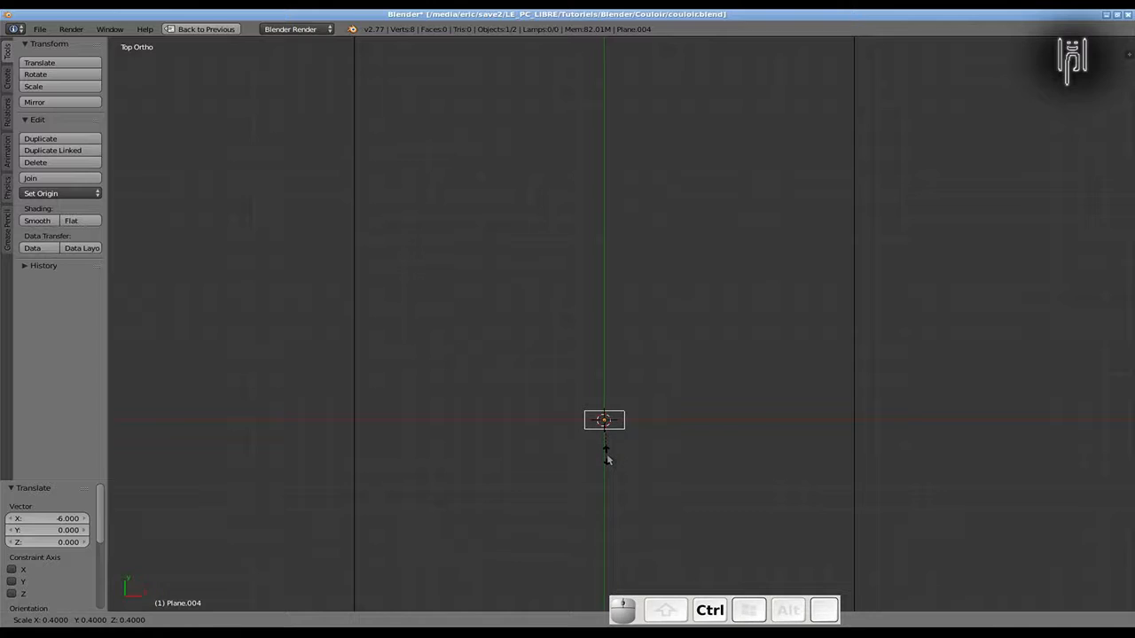
{"action": "left_click", "coordinate": [606, 459]}
{"action": "scroll", "coordinate": [605, 456], "scroll_direction": "up", "scroll_amount": 4}
{"action": "middle_click_drag", "start_coordinate": [555, 517], "coordinate": [557, 379], "text": "shift"}
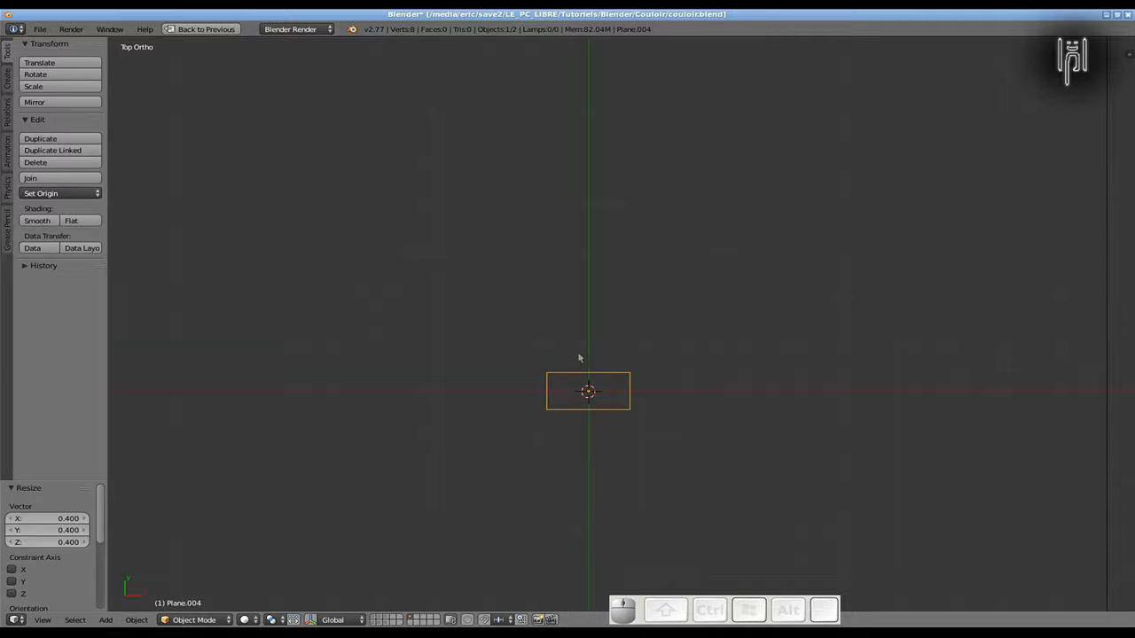
{"action": "scroll", "coordinate": [593, 443], "scroll_direction": "down", "scroll_amount": 3}
{"action": "scroll", "coordinate": [593, 444], "scroll_direction": "down", "scroll_amount": 1}
{"action": "scroll", "coordinate": [593, 443], "scroll_direction": "down", "scroll_amount": 3}
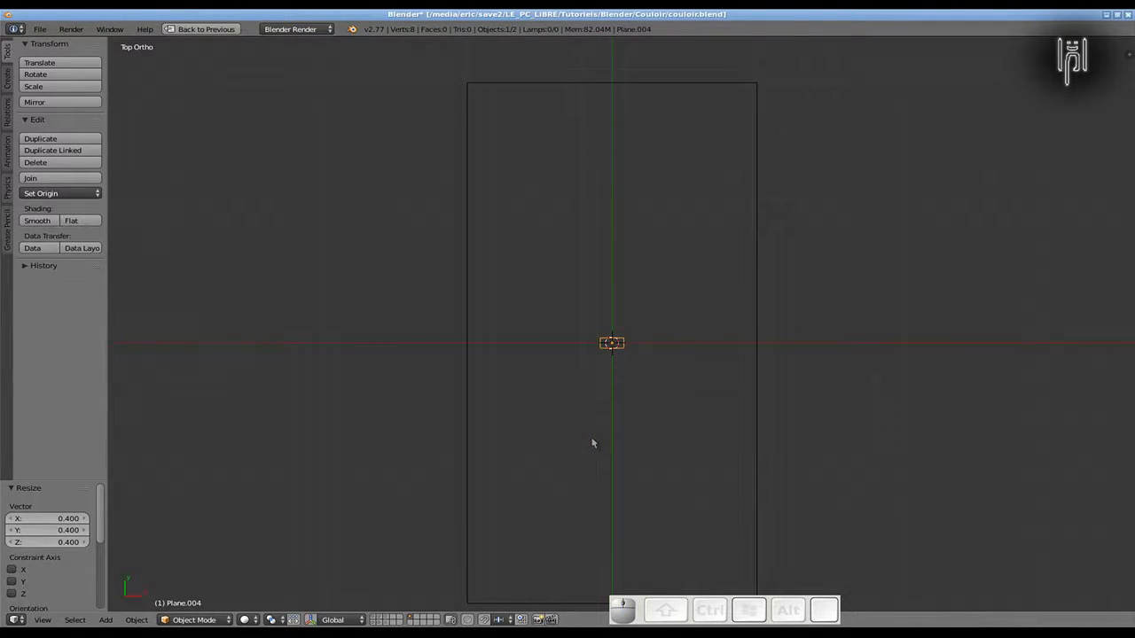
Restore the multi-view layout and add an Array modifier to the small rectangle with a relative X offset of 1.2
{"action": "key", "text": "ctrl+Down"}
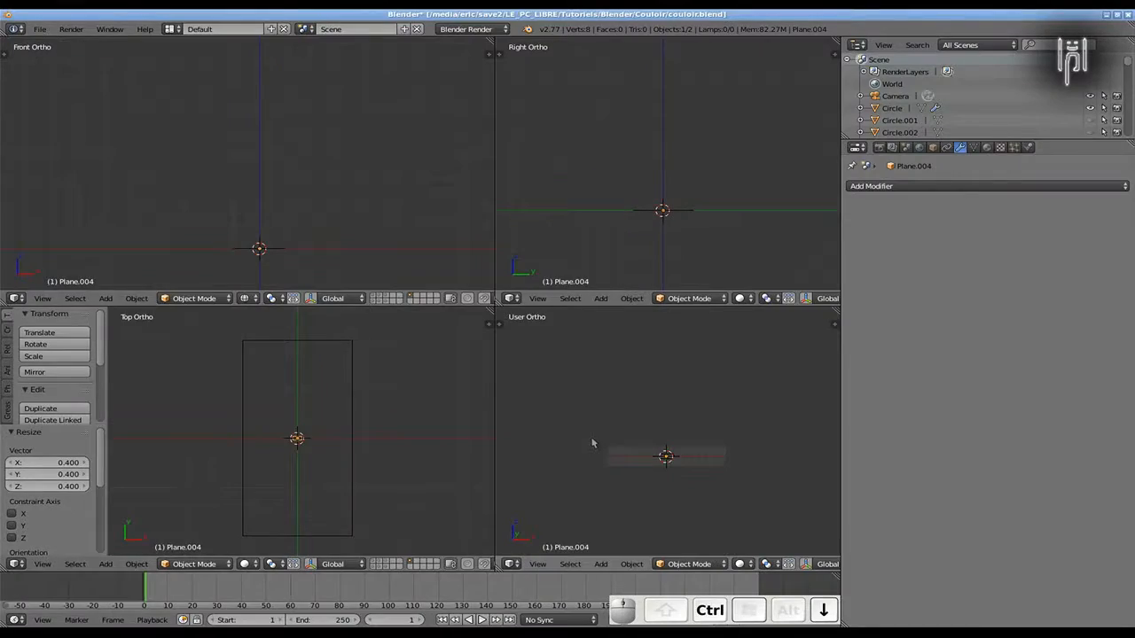
{"action": "left_click", "coordinate": [895, 186]}
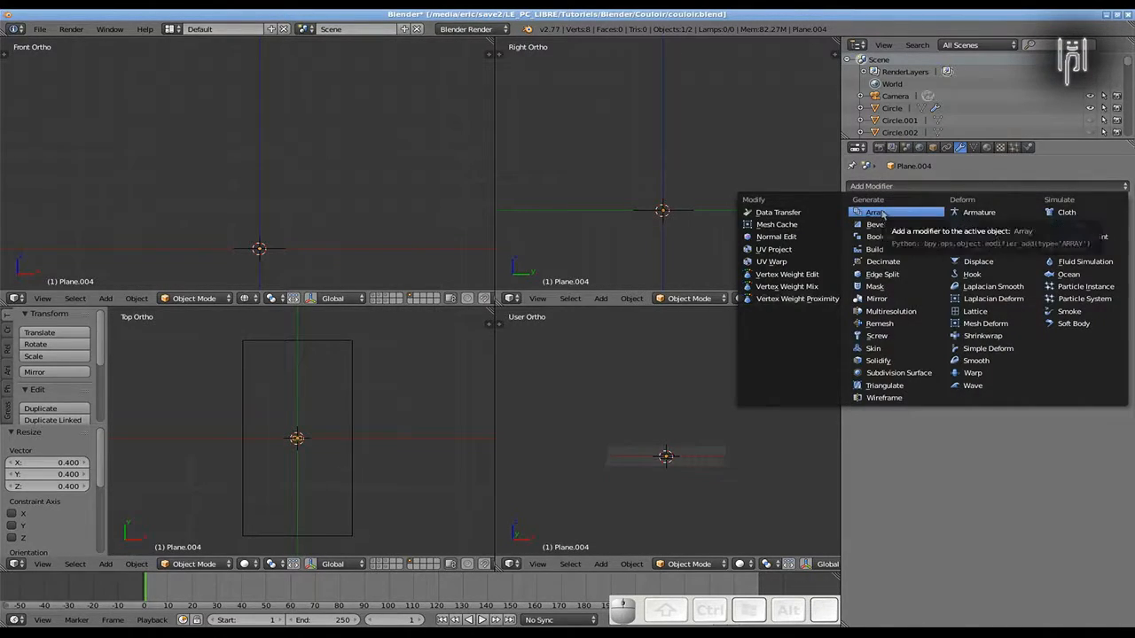
{"action": "left_click", "coordinate": [875, 214]}
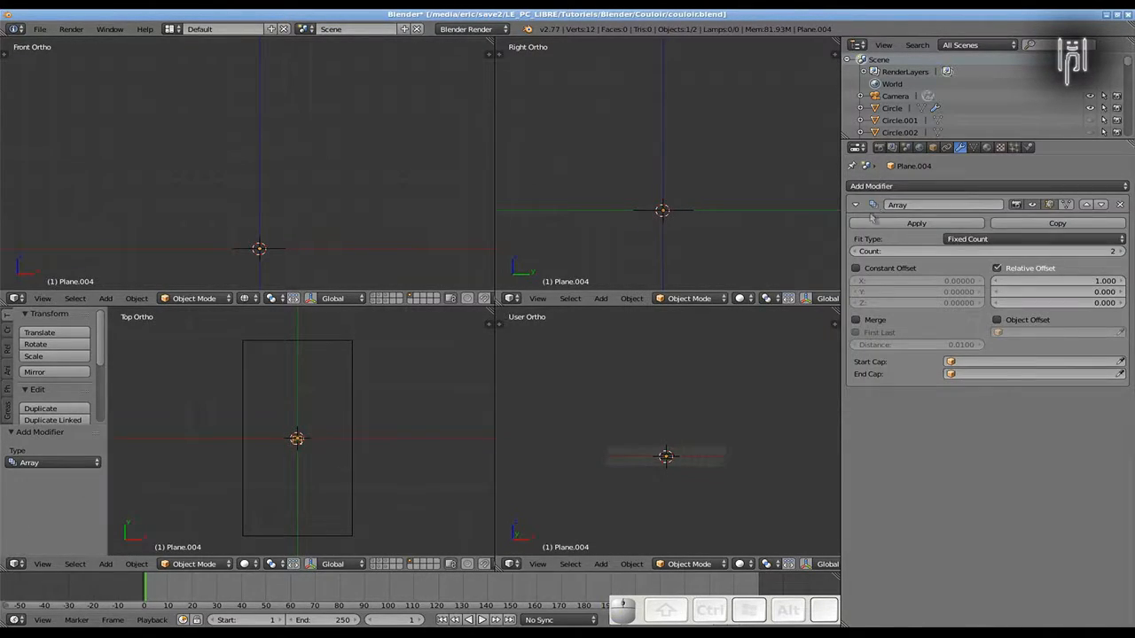
{"action": "middle_click_drag", "start_coordinate": [309, 412], "coordinate": [287, 456], "text": "shift"}
{"action": "left_click", "coordinate": [1119, 281]}
{"action": "left_click", "coordinate": [1119, 281]}
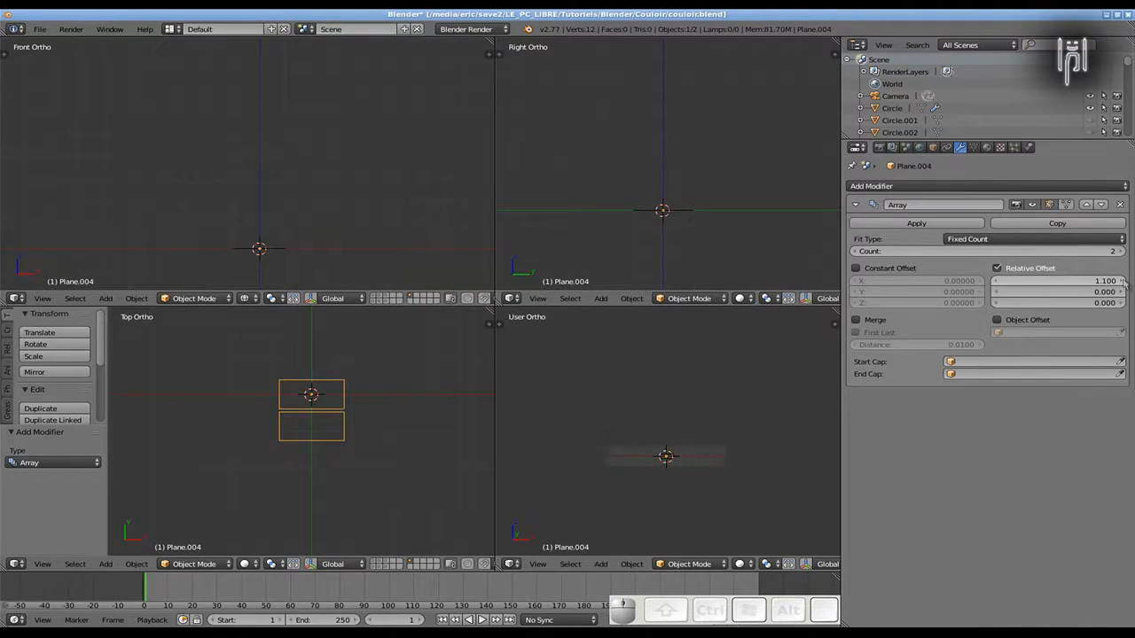
Move the arrayed small rectangle 0.05 units along Y
{"action": "key", "text": "Tab"}
{"action": "key", "text": "Tab"}
{"action": "key", "text": "g"}
{"action": "left_click", "coordinate": [363, 429]}
{"action": "scroll", "coordinate": [363, 429], "scroll_direction": "up", "scroll_amount": 5}
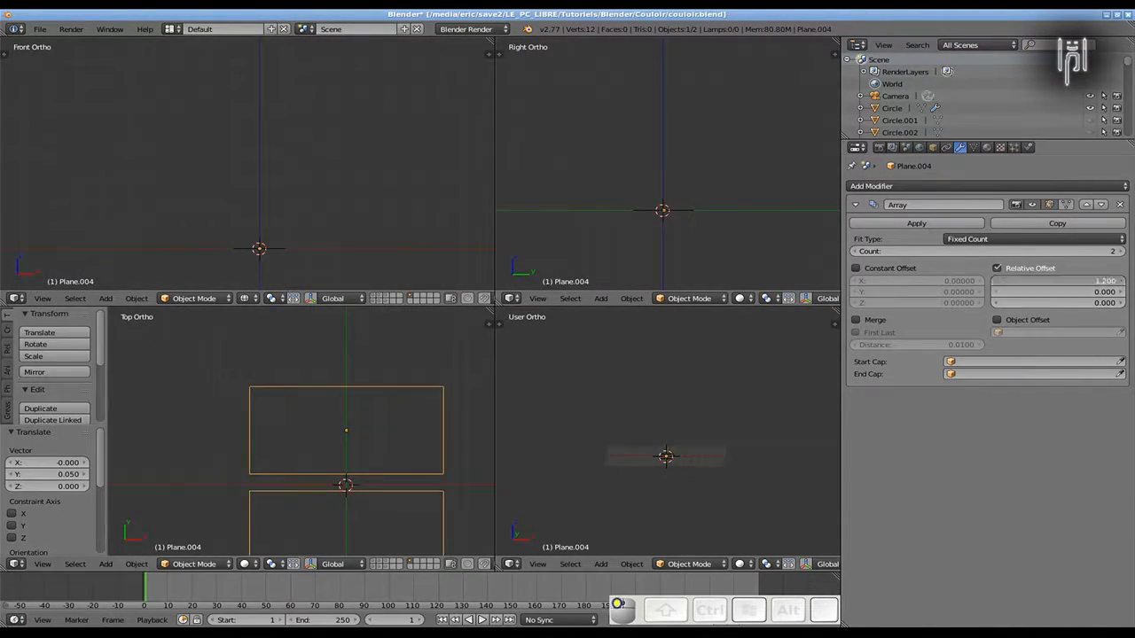
Scale the arrayed small rectangle by 0.97 along the Y axis
{"action": "key", "text": "ctrl+Up"}
{"action": "key", "text": "s"}
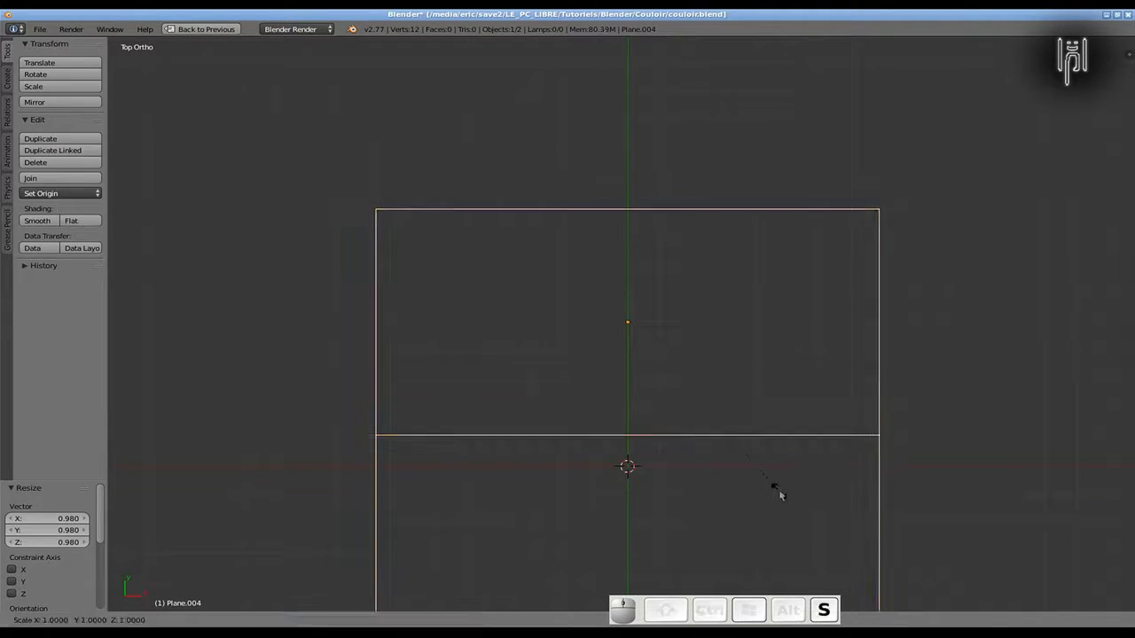
{"action": "left_click", "coordinate": [767, 481]}
{"action": "key", "text": "ctrl+Up"}
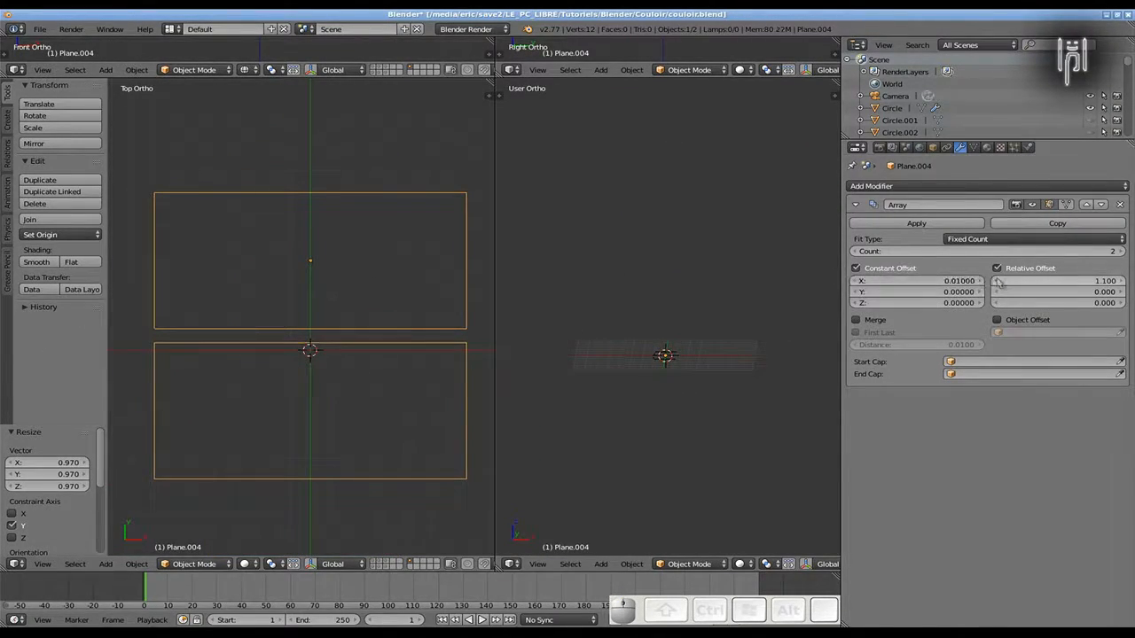
Set the Array to 10 copies with a relative X offset of 1.0 plus a constant X offset of 0.11
{"action": "scroll", "coordinate": [376, 416], "scroll_direction": "up", "scroll_amount": 4}
{"action": "key", "text": "ctrl+Up"}
{"action": "middle_click_drag", "start_coordinate": [466, 556], "coordinate": [478, 385], "text": "shift"}
{"action": "key", "text": "ctrl+Up"}
{"action": "key", "text": "ctrl+Up"}
{"action": "middle_click_drag", "start_coordinate": [372, 605], "coordinate": [322, 306], "text": "shift"}
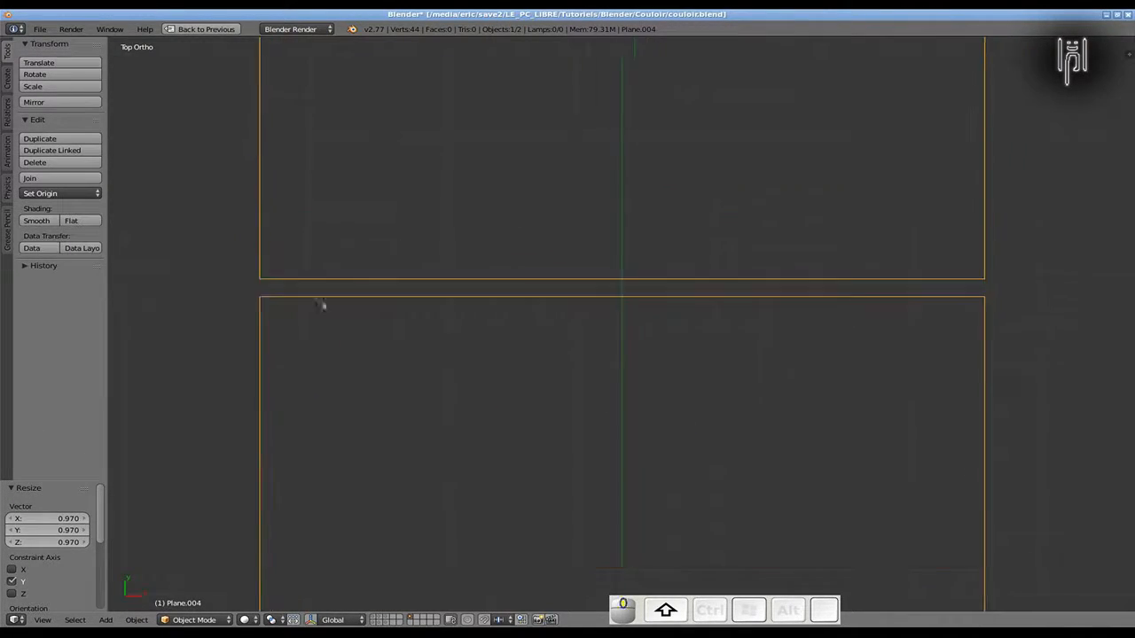
{"action": "key", "text": "ctrl+Up"}
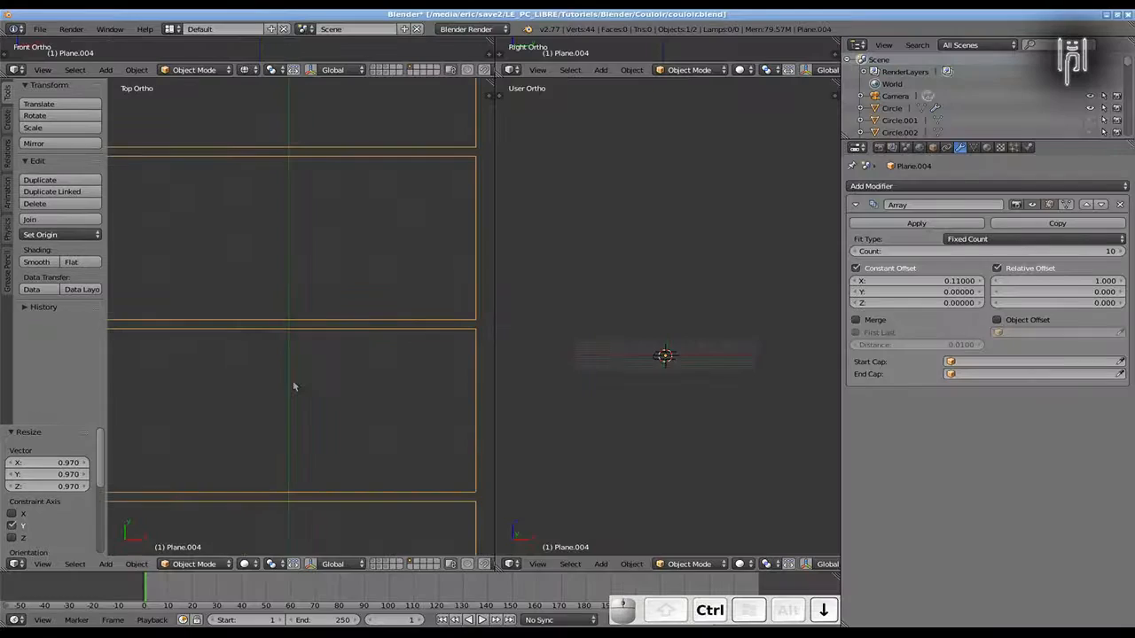
Move the arrayed rectangle -0.05 units along Y
{"action": "key", "text": "ctrl+Up"}
{"action": "scroll", "coordinate": [391, 485], "scroll_direction": "up", "scroll_amount": 2}
{"action": "middle_click_drag", "start_coordinate": [543, 151], "coordinate": [524, 610], "text": "shift"}
{"action": "scroll", "coordinate": [523, 446], "scroll_direction": "down", "scroll_amount": 8}
{"action": "middle_click_drag", "start_coordinate": [542, 209], "coordinate": [542, 284], "text": "shift"}
{"action": "scroll", "coordinate": [542, 283], "scroll_direction": "down", "scroll_amount": 5}
{"action": "key", "text": "Tab"}
{"action": "key", "text": "Tab"}
{"action": "key", "text": "g"}
{"action": "left_click", "coordinate": [536, 305]}
{"action": "scroll", "coordinate": [621, 301], "scroll_direction": "up", "scroll_amount": 12}
{"action": "middle_click_drag", "start_coordinate": [640, 231], "coordinate": [635, 352], "text": "shift"}
{"action": "scroll", "coordinate": [611, 425], "scroll_direction": "down", "scroll_amount": 1}
{"action": "middle_click_drag", "start_coordinate": [600, 467], "coordinate": [585, 149], "text": "shift"}
{"action": "scroll", "coordinate": [626, 190], "scroll_direction": "down", "scroll_amount": 2}
Reset the Array's constant X offset to 0, disable Constant Offset and set the relative X offset to 1.1
{"action": "key", "text": "ctrl+Up"}
{"action": "left_click", "coordinate": [854, 281]}
{"action": "left_click", "coordinate": [855, 281]}
{"action": "left_click", "coordinate": [855, 280]}
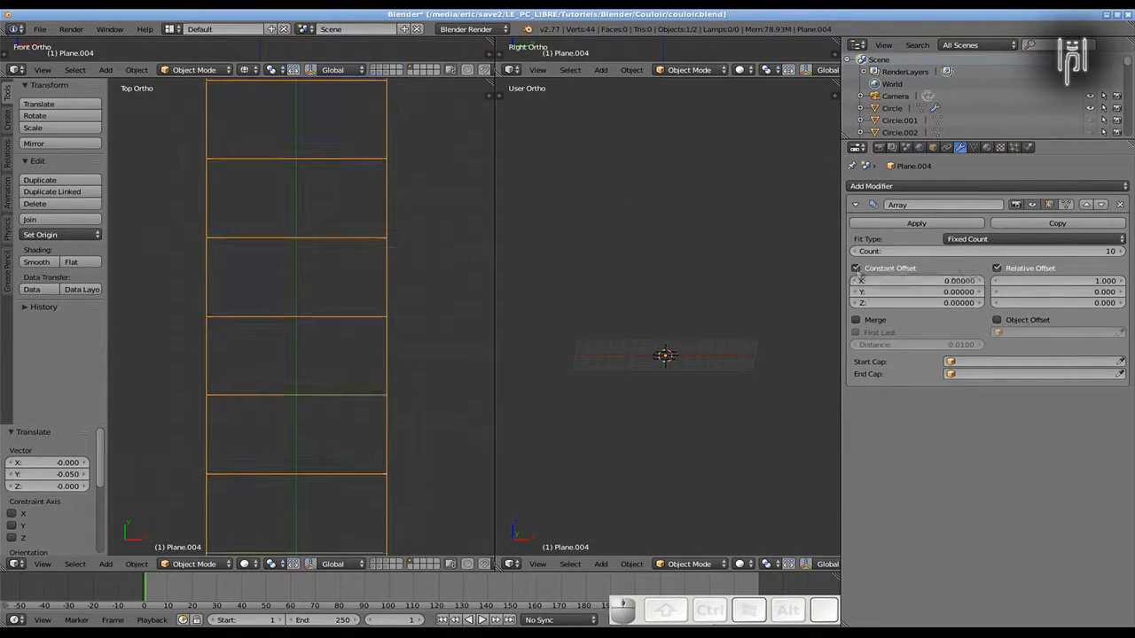
{"action": "left_click", "coordinate": [856, 267]}
{"action": "left_click", "coordinate": [1120, 281]}
{"action": "scroll", "coordinate": [444, 310], "scroll_direction": "up", "scroll_amount": 4}
Try spacing the copies with a constant X offset of 1.0, and switch back to the relative offset
{"action": "left_click", "coordinate": [856, 267]}
{"action": "left_click", "coordinate": [996, 268]}
{"action": "left_click_drag", "start_coordinate": [978, 282], "coordinate": [1061, 282]}
{"action": "scroll", "coordinate": [443, 372], "scroll_direction": "down", "scroll_amount": 5}
{"action": "scroll", "coordinate": [373, 328], "scroll_direction": "up", "scroll_amount": 10}
{"action": "middle_click_drag", "start_coordinate": [351, 274], "coordinate": [329, 386], "text": "shift"}
{"action": "scroll", "coordinate": [346, 310], "scroll_direction": "down", "scroll_amount": 12}
{"action": "left_click", "coordinate": [855, 268]}
{"action": "left_click", "coordinate": [996, 268]}
{"action": "scroll", "coordinate": [306, 274], "scroll_direction": "down", "scroll_amount": 9}
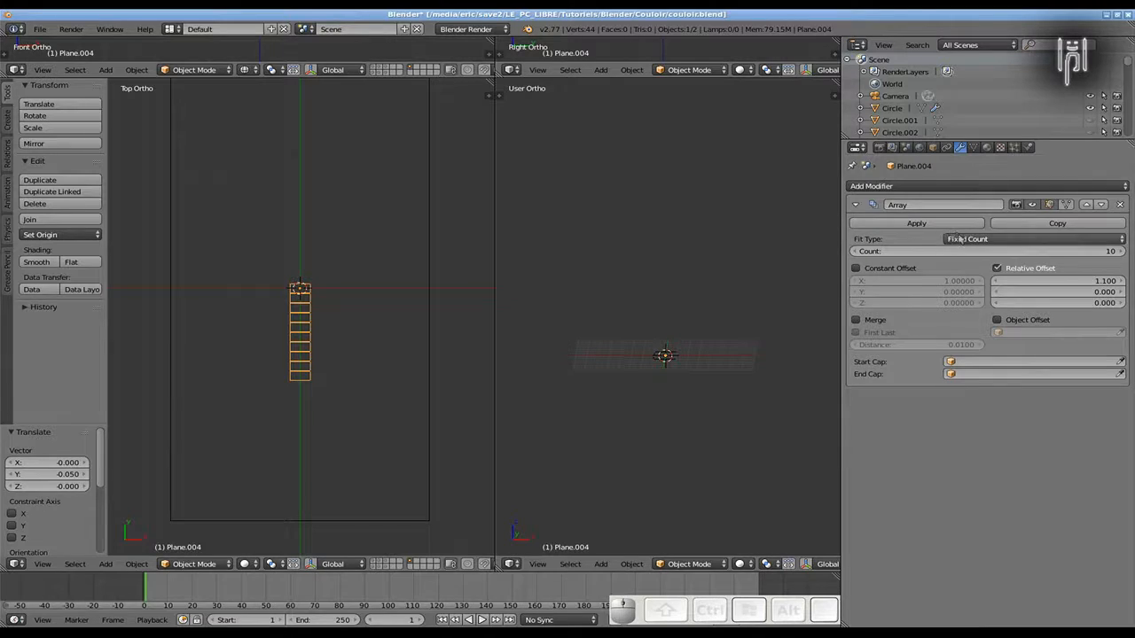
Add a second Array modifier to the small rectangle with its relative X offset set to 0
{"action": "left_click", "coordinate": [895, 186]}
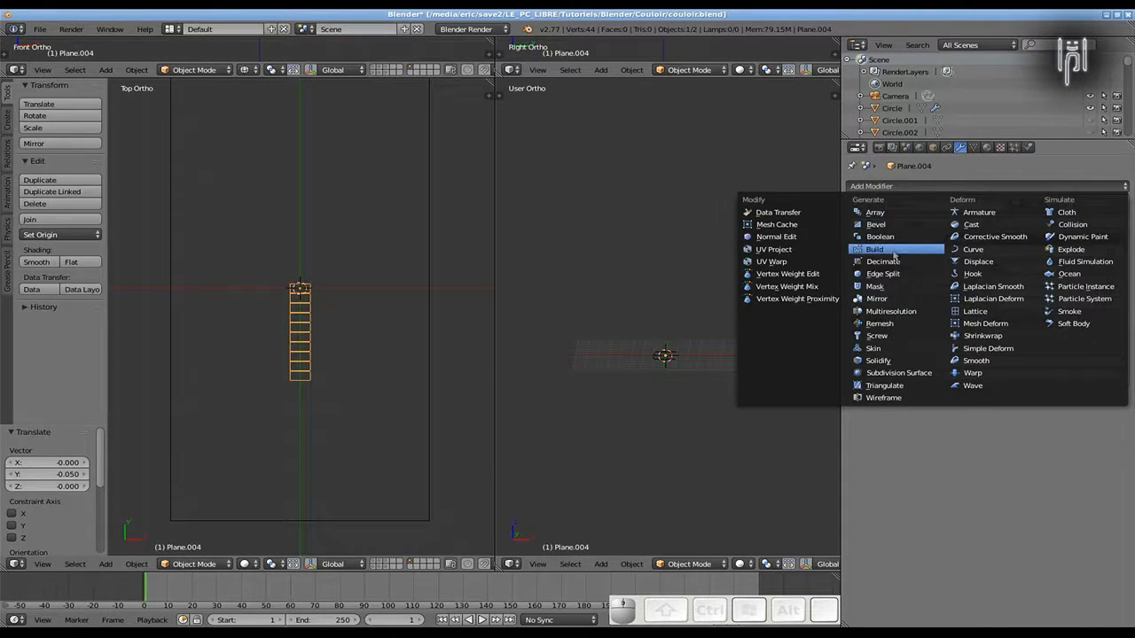
{"action": "left_click", "coordinate": [877, 213]}
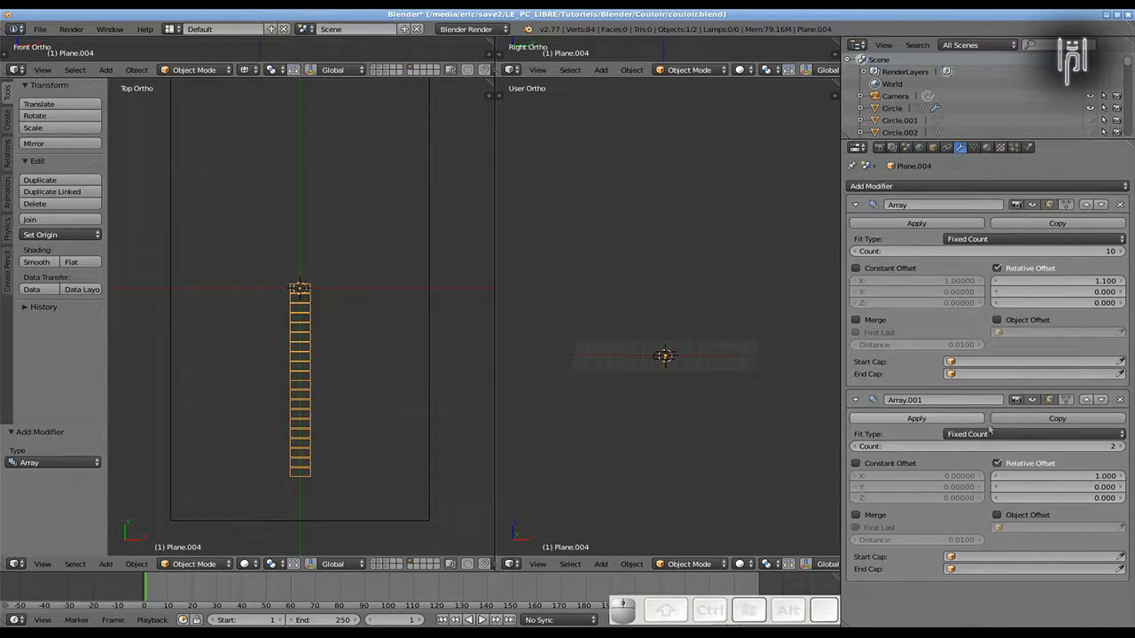
{"action": "double_click", "coordinate": [1096, 479]}
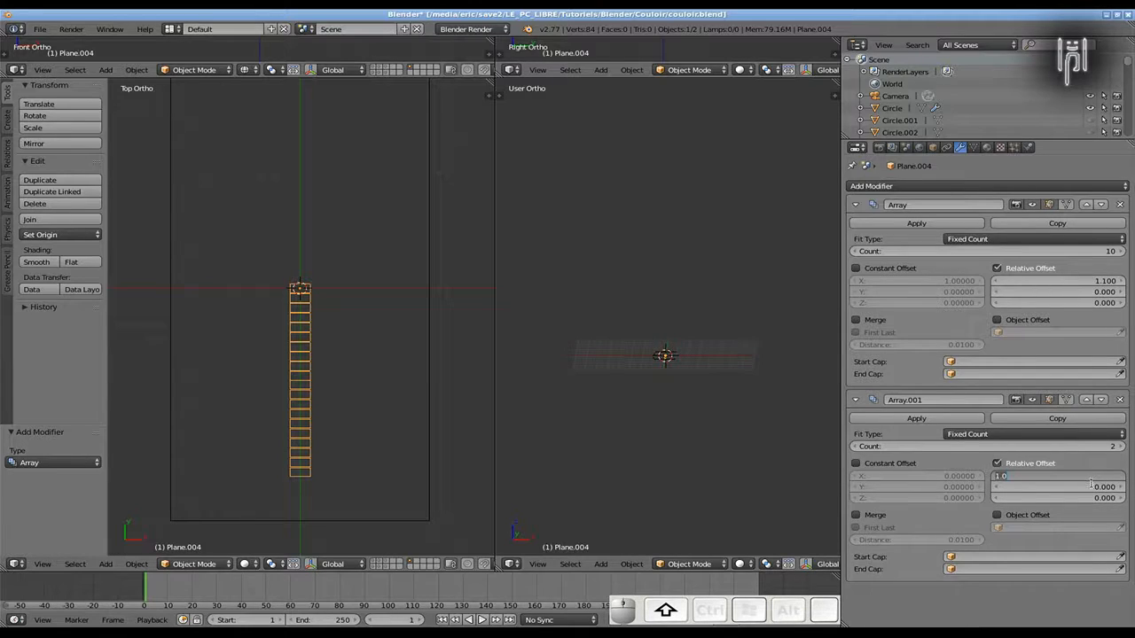
{"action": "type", "text": "0"}
{"action": "key", "text": "Return"}
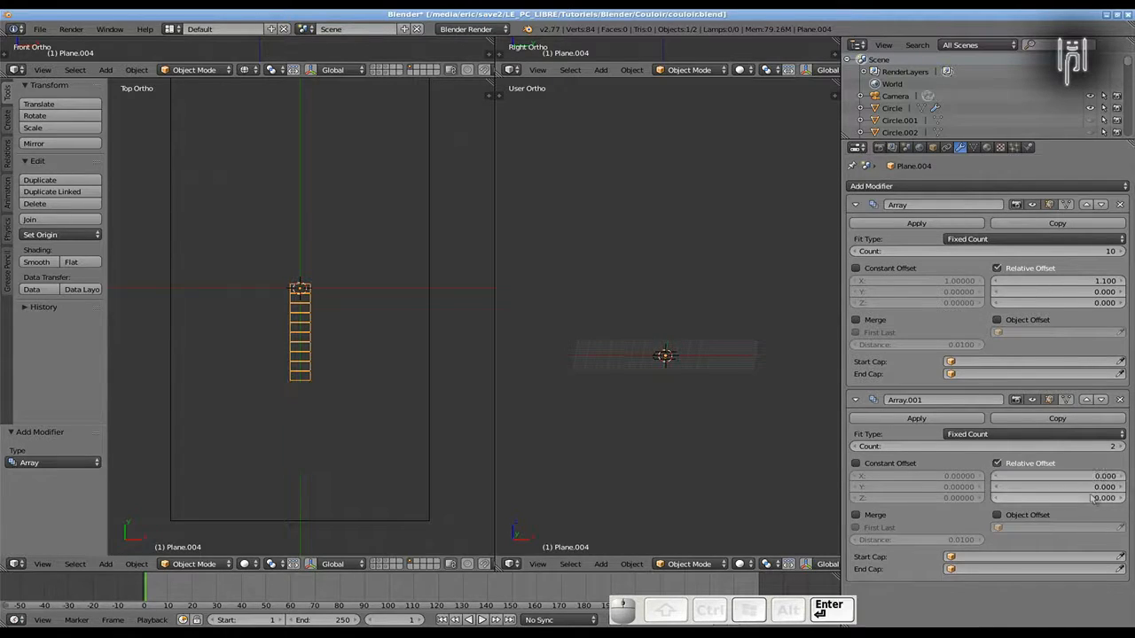
Set the second Array's relative Y offset to 1.1 and the first Array's relative X offset to 1.2
{"action": "double_click", "coordinate": [1085, 489], "text": "shift"}
{"action": "type", "text": "1"}
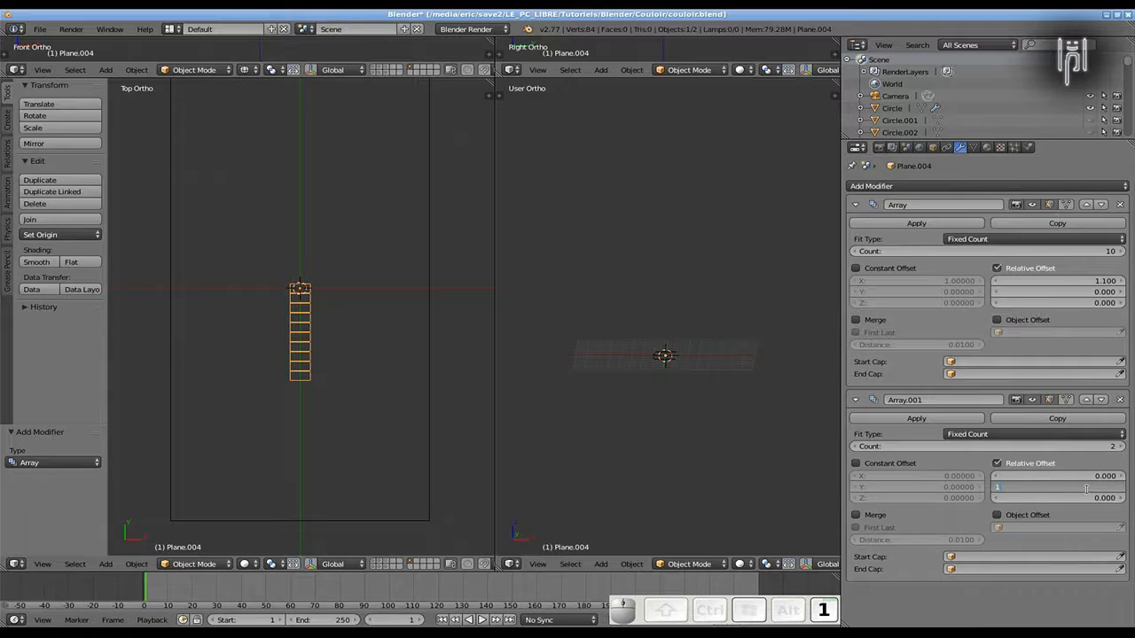
{"action": "key", "text": "Return"}
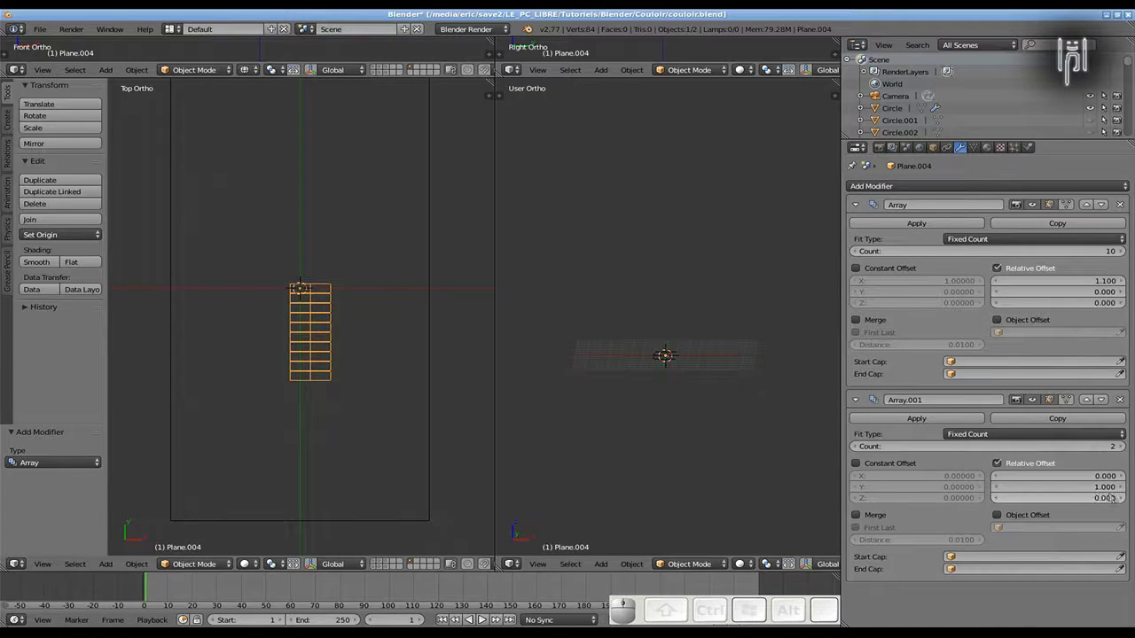
{"action": "left_click", "coordinate": [1118, 488]}
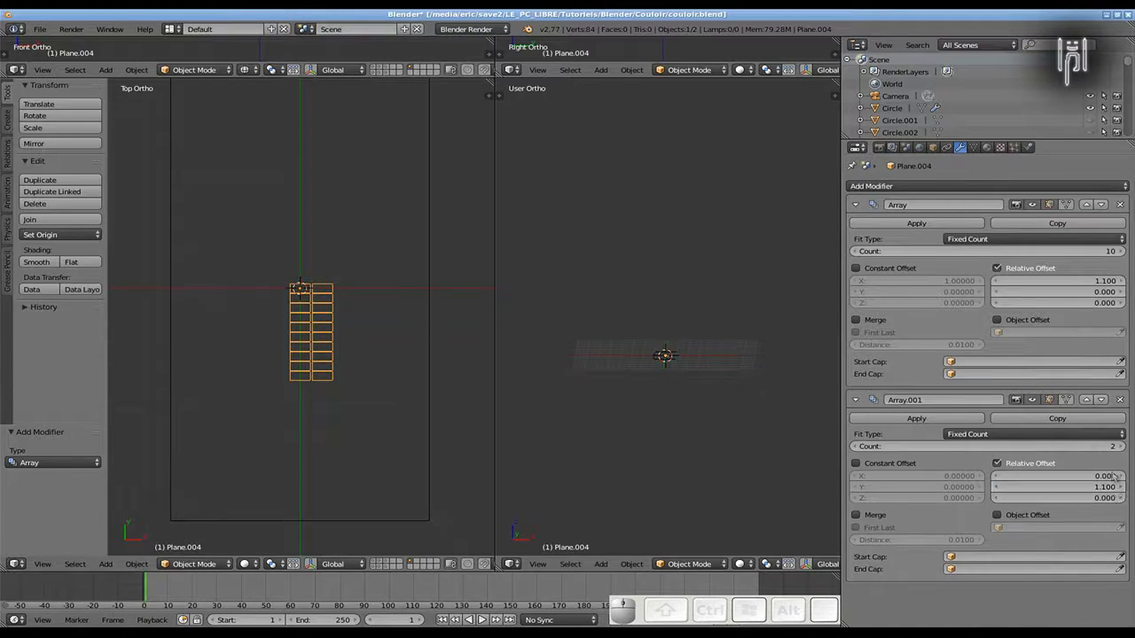
{"action": "left_click", "coordinate": [1118, 281]}
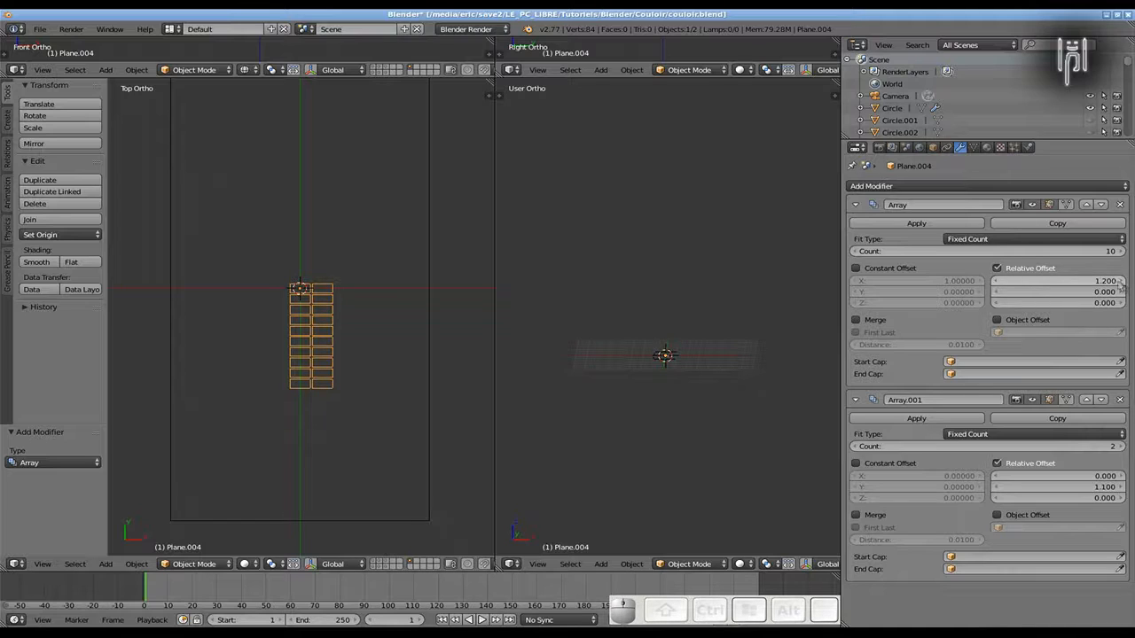
{"action": "scroll", "coordinate": [360, 304], "scroll_direction": "up", "scroll_amount": 12}
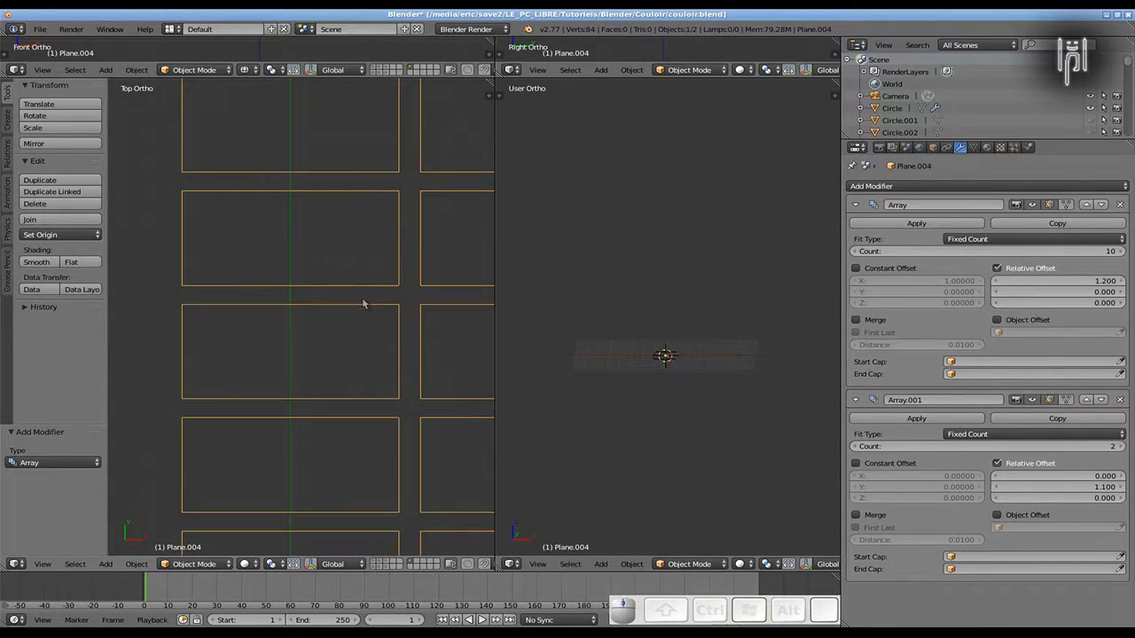
{"action": "scroll", "coordinate": [398, 306], "scroll_direction": "down", "scroll_amount": 12}
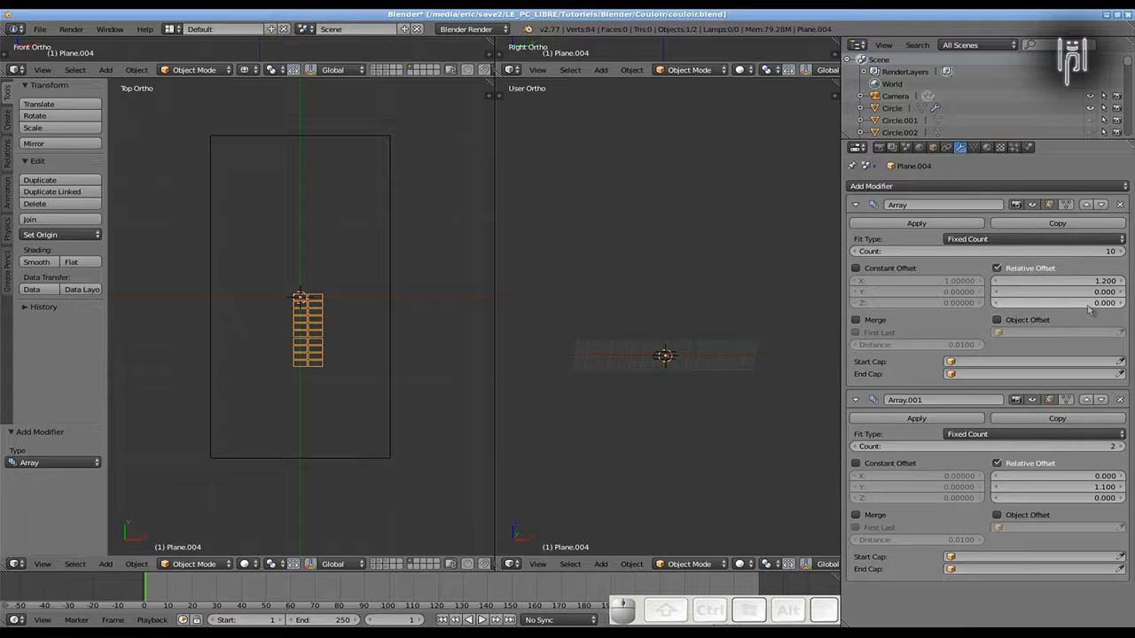
Move the arrayed grid in snapped increments to the inside upper-left corner of the large rectangle
{"action": "scroll", "coordinate": [226, 333], "scroll_direction": "up", "scroll_amount": 5}
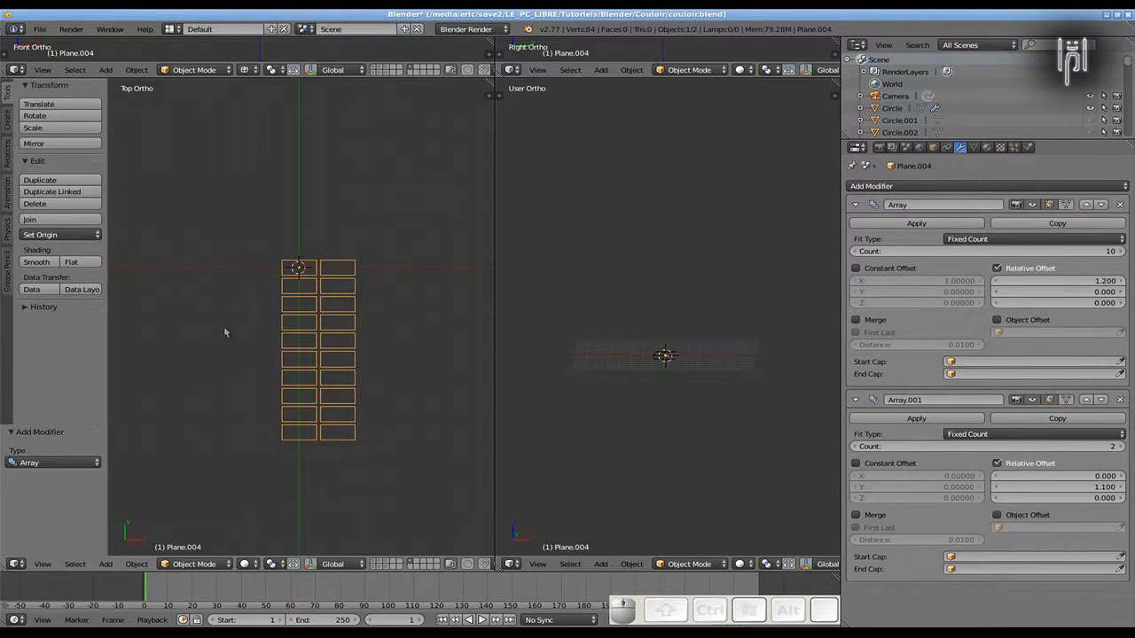
{"action": "middle_click_drag", "start_coordinate": [215, 316], "coordinate": [388, 479], "text": "shift"}
{"action": "middle_click_drag", "start_coordinate": [315, 325], "coordinate": [299, 408], "text": "shift"}
{"action": "key", "text": "g"}
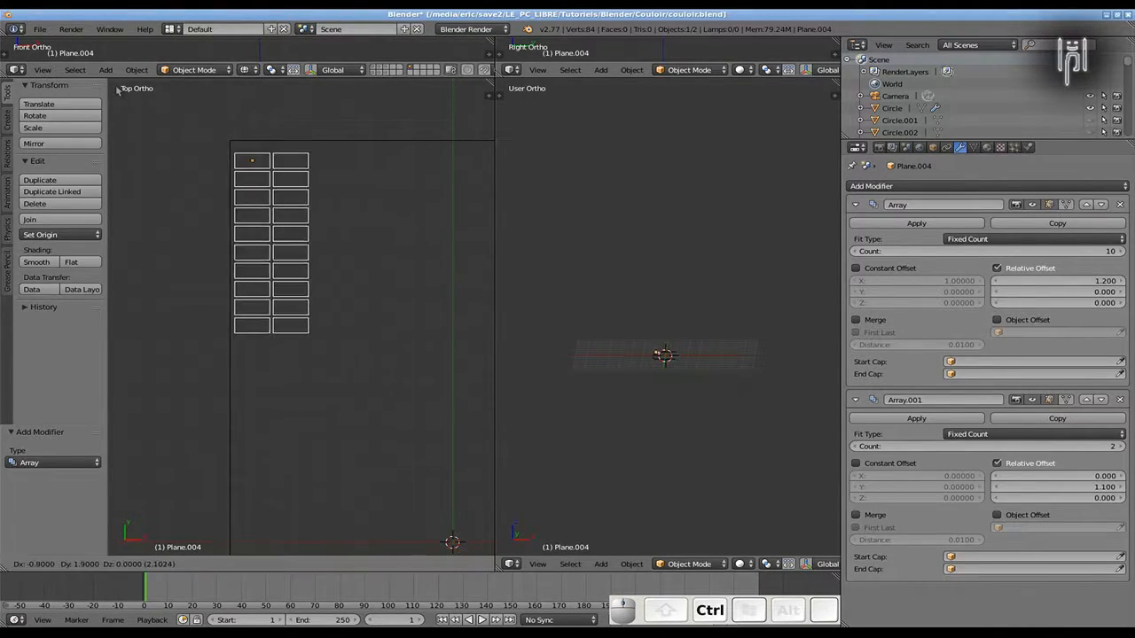
{"action": "left_click", "coordinate": [99, 99], "text": "ctrl"}
{"action": "middle_click_drag", "start_coordinate": [149, 244], "coordinate": [187, 420], "text": "shift"}
Nudge the arrayed grid 0.04 units along Y within the large rectangle's corner
{"action": "scroll", "coordinate": [188, 420], "scroll_direction": "up", "scroll_amount": 7}
{"action": "key", "text": "g"}
{"action": "left_click", "coordinate": [187, 395], "text": "ctrl"}
{"action": "scroll", "coordinate": [187, 395], "scroll_direction": "up", "scroll_amount": 4}
{"action": "middle_click_drag", "start_coordinate": [225, 350], "coordinate": [363, 299], "text": "shift"}
{"action": "scroll", "coordinate": [337, 439], "scroll_direction": "down", "scroll_amount": 3}
{"action": "middle_click_drag", "start_coordinate": [344, 433], "coordinate": [334, 521], "text": "shift"}
Try counts of 30 and 50 on the first Array and settle on 44 to span the large rectangle's length
{"action": "left_click", "coordinate": [1099, 250]}
{"action": "type", "text": "30"}
{"action": "key", "text": "Return"}
{"action": "scroll", "coordinate": [372, 355], "scroll_direction": "down", "scroll_amount": 9}
{"action": "left_click", "coordinate": [992, 252]}
{"action": "type", "text": "50"}
{"action": "key", "text": "Return"}
{"action": "scroll", "coordinate": [665, 354], "scroll_direction": "up", "scroll_amount": 4}
{"action": "scroll", "coordinate": [438, 370], "scroll_direction": "up", "scroll_amount": 6}
{"action": "left_click", "coordinate": [855, 252]}
{"action": "left_click", "coordinate": [1121, 252]}
Try relative X offsets of 1.19 and 1.18 on the first Array to fit the rows inside the large rectangle
{"action": "left_click", "coordinate": [1101, 280]}
{"action": "type", "text": "1.19"}
{"action": "key", "text": "Return"}
{"action": "scroll", "coordinate": [301, 316], "scroll_direction": "up", "scroll_amount": 6}
{"action": "left_click", "coordinate": [1102, 280]}
{"action": "type", "text": "1.18"}
{"action": "key", "text": "Return"}
Try relative X offsets of 1.186 and 1.187 on the first Array and check the gap below the last row
{"action": "left_click", "coordinate": [1102, 280]}
{"action": "type", "text": "1.185.186"}
{"action": "key", "text": "Return"}
{"action": "left_click", "coordinate": [1102, 280]}
{"action": "type", "text": "1.187"}
{"action": "key", "text": "Return"}
{"action": "scroll", "coordinate": [228, 484], "scroll_direction": "down", "scroll_amount": 12}
{"action": "middle_click_drag", "start_coordinate": [228, 484], "coordinate": [413, 494], "text": "shift"}
{"action": "scroll", "coordinate": [262, 400], "scroll_direction": "up", "scroll_amount": 14}
{"action": "scroll", "coordinate": [262, 401], "scroll_direction": "down", "scroll_amount": 6}
{"action": "scroll", "coordinate": [367, 469], "scroll_direction": "up", "scroll_amount": 10}
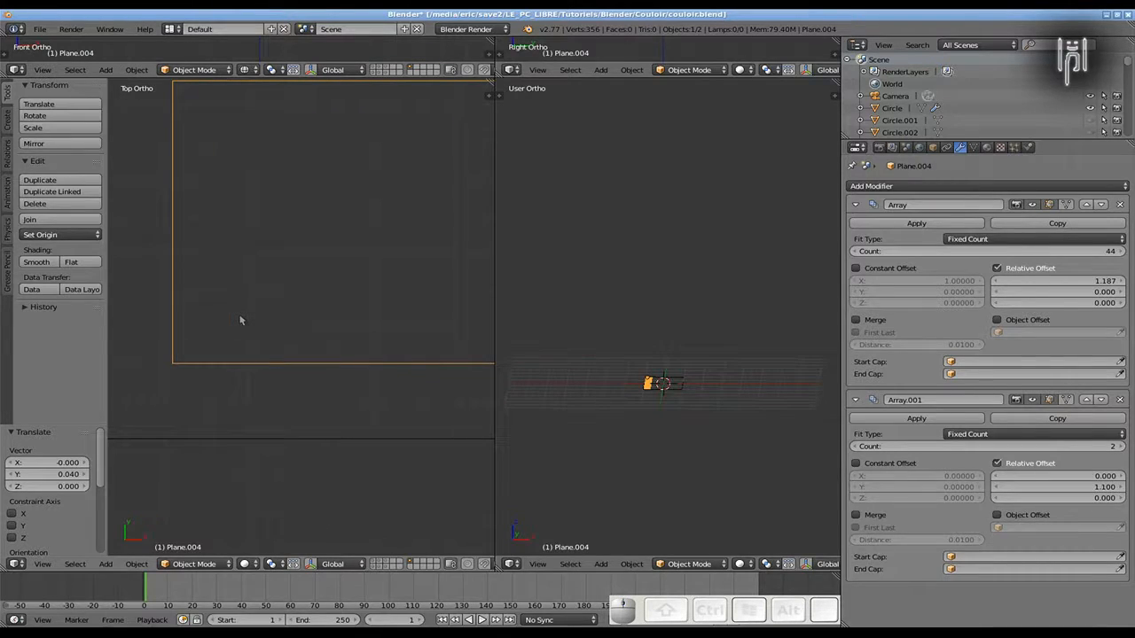
{"action": "scroll", "coordinate": [237, 329], "scroll_direction": "up", "scroll_amount": 1}
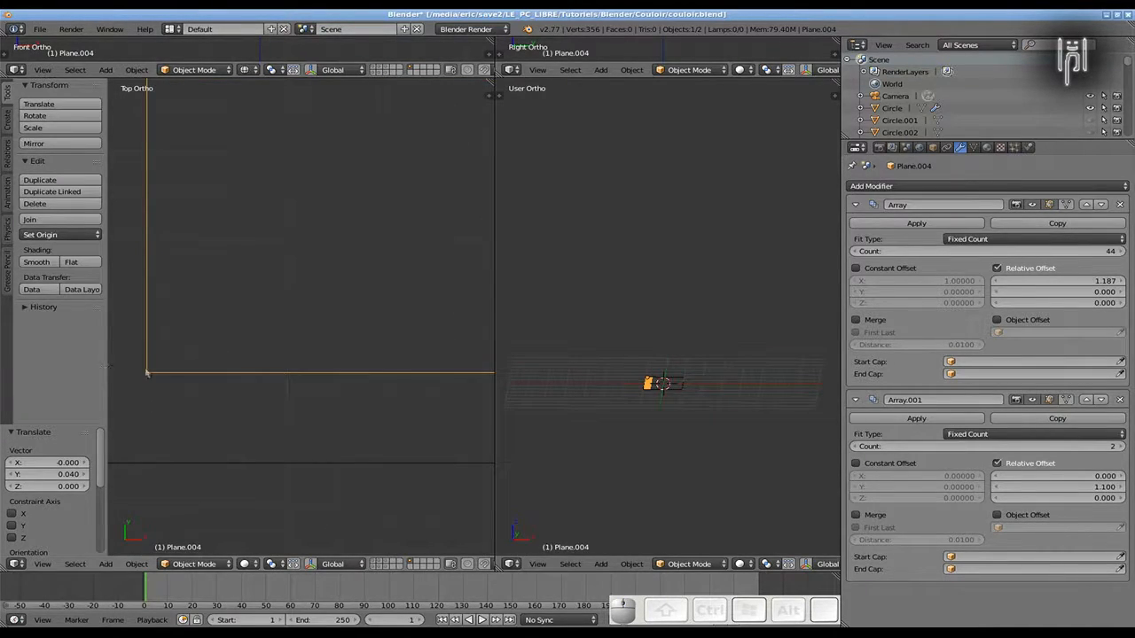
Fine-tune the first Array's relative X offset, trying 1.186 and settling on 1.1865
{"action": "left_click", "coordinate": [1108, 282]}
{"action": "type", "text": "1.18"}
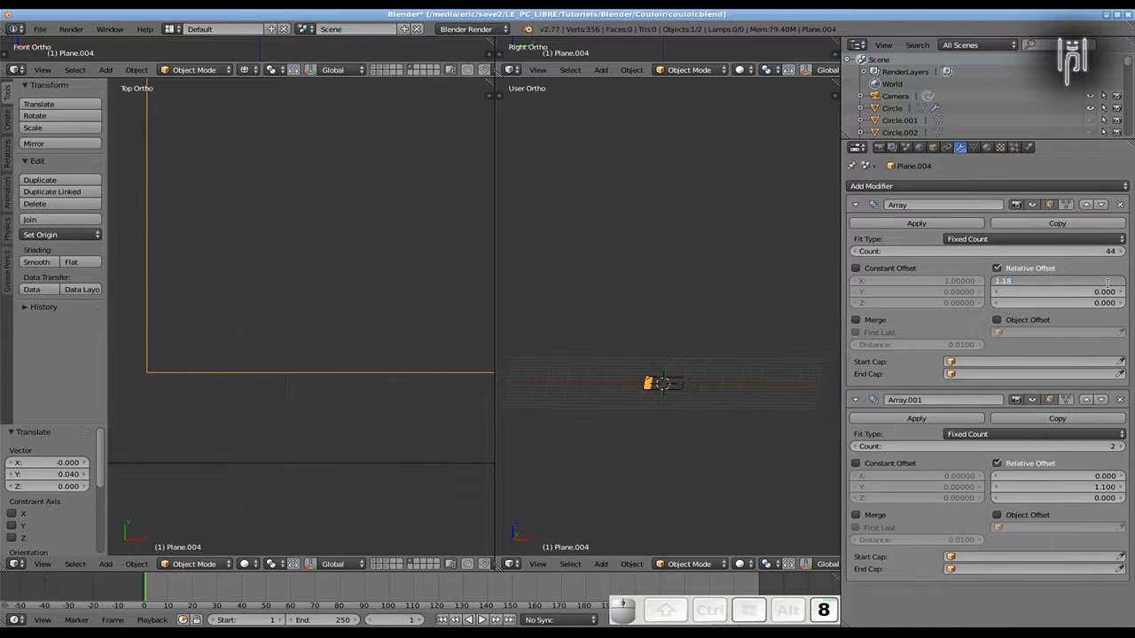
{"action": "type", "text": "6"}
{"action": "key", "text": "Return"}
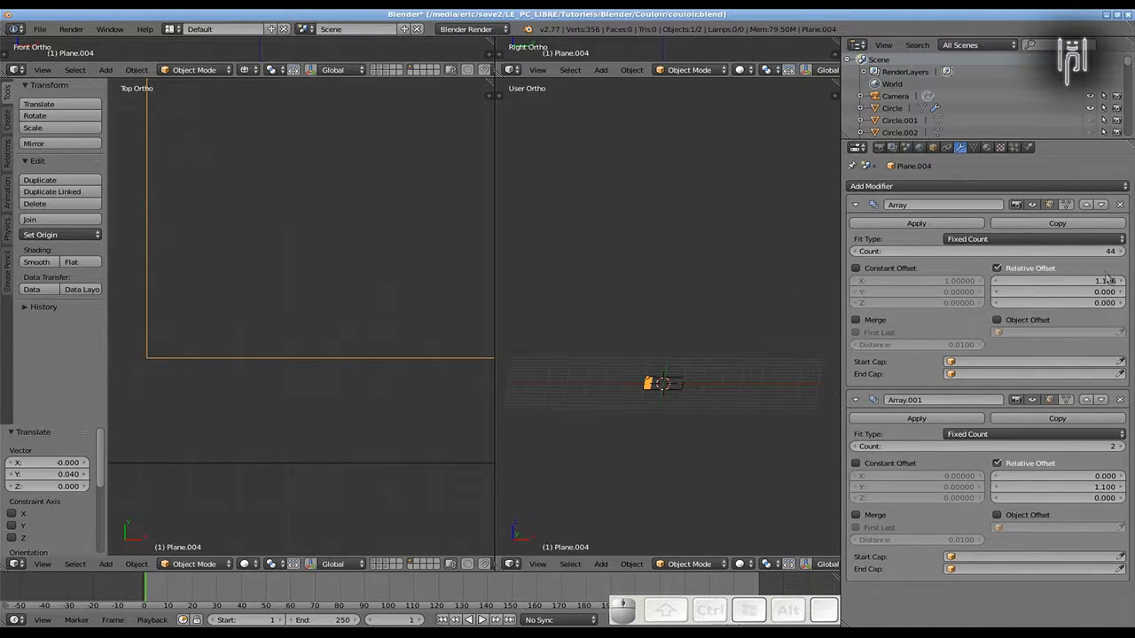
{"action": "left_click", "coordinate": [1104, 280]}
{"action": "type", "text": "1."}
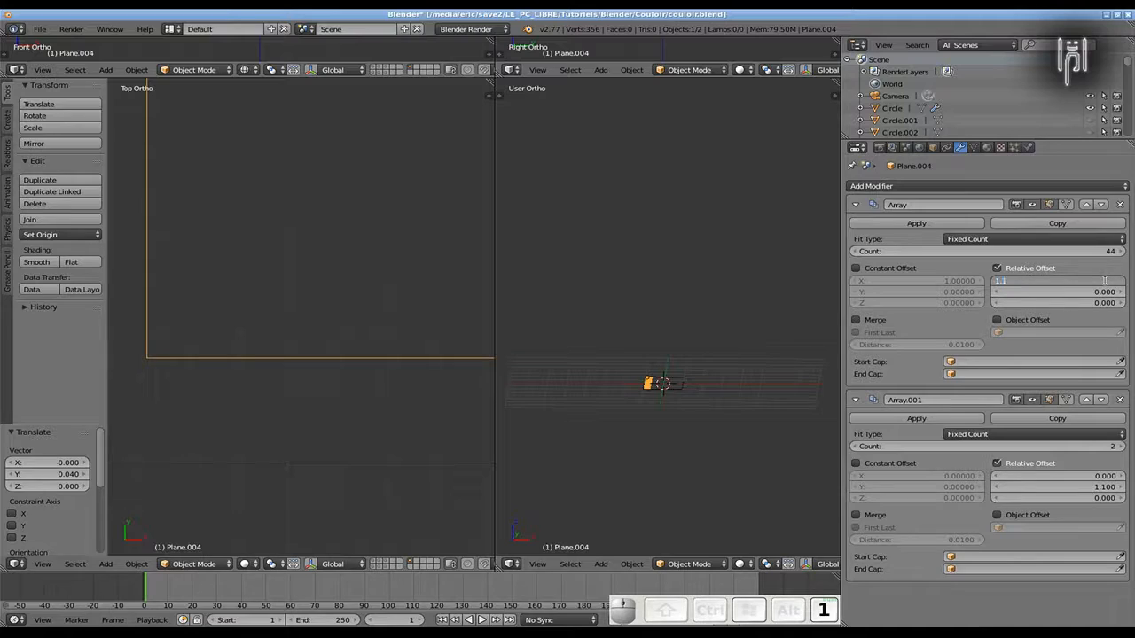
{"action": "type", "text": "1865"}
{"action": "key", "text": "Return"}
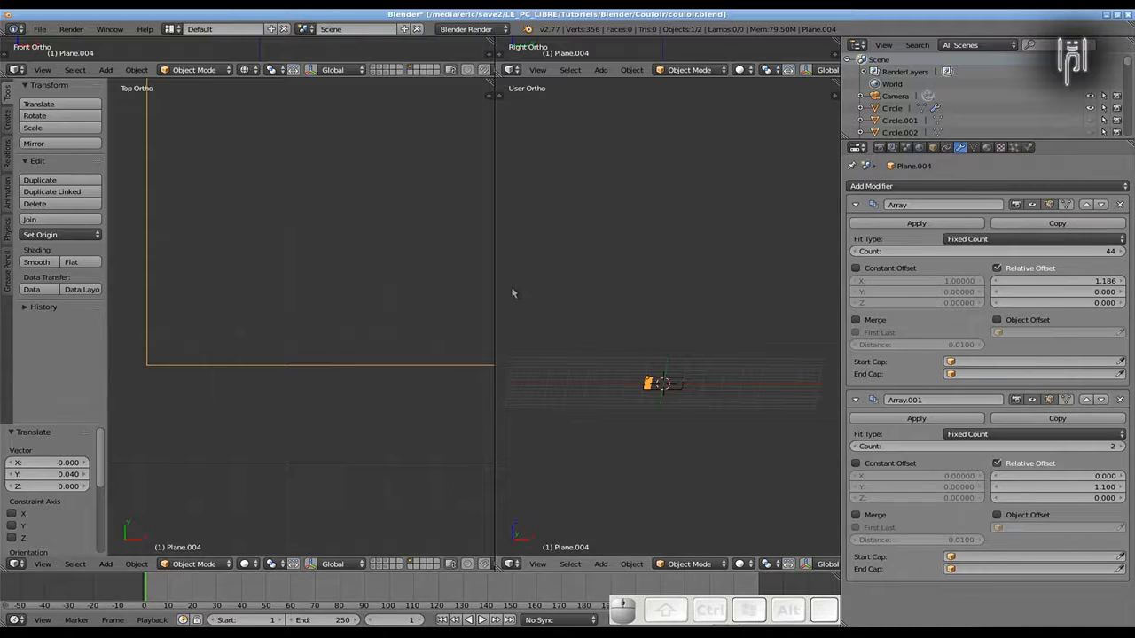
{"action": "scroll", "coordinate": [352, 335], "scroll_direction": "down", "scroll_amount": 5}
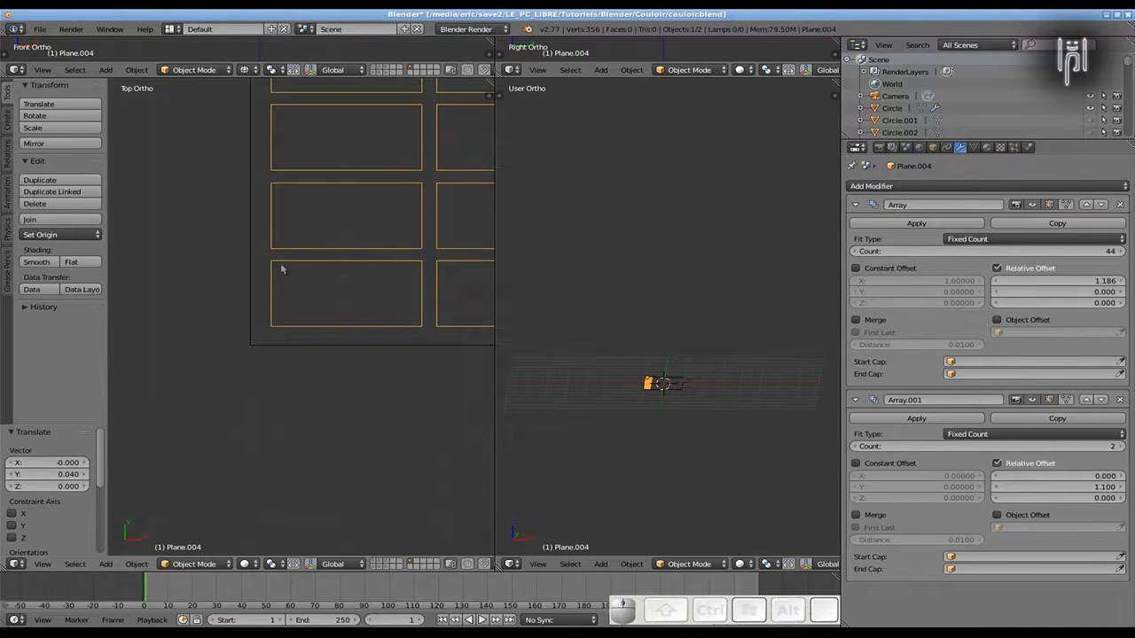
{"action": "middle_click_drag", "start_coordinate": [406, 304], "coordinate": [328, 364], "text": "shift"}
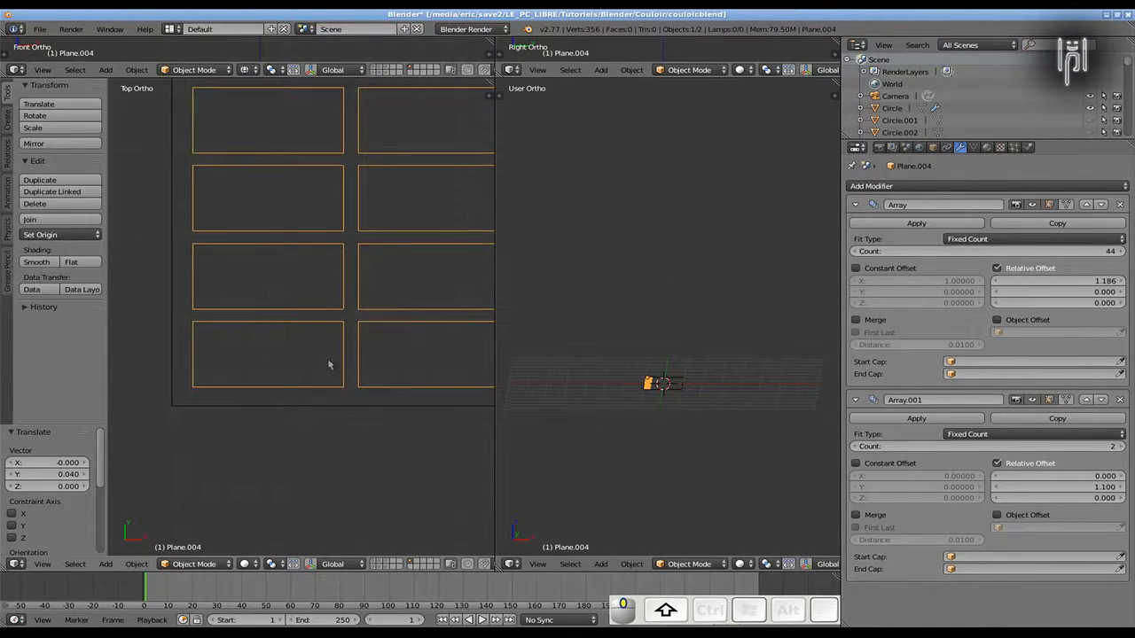
{"action": "scroll", "coordinate": [323, 336], "scroll_direction": "down", "scroll_amount": 10}
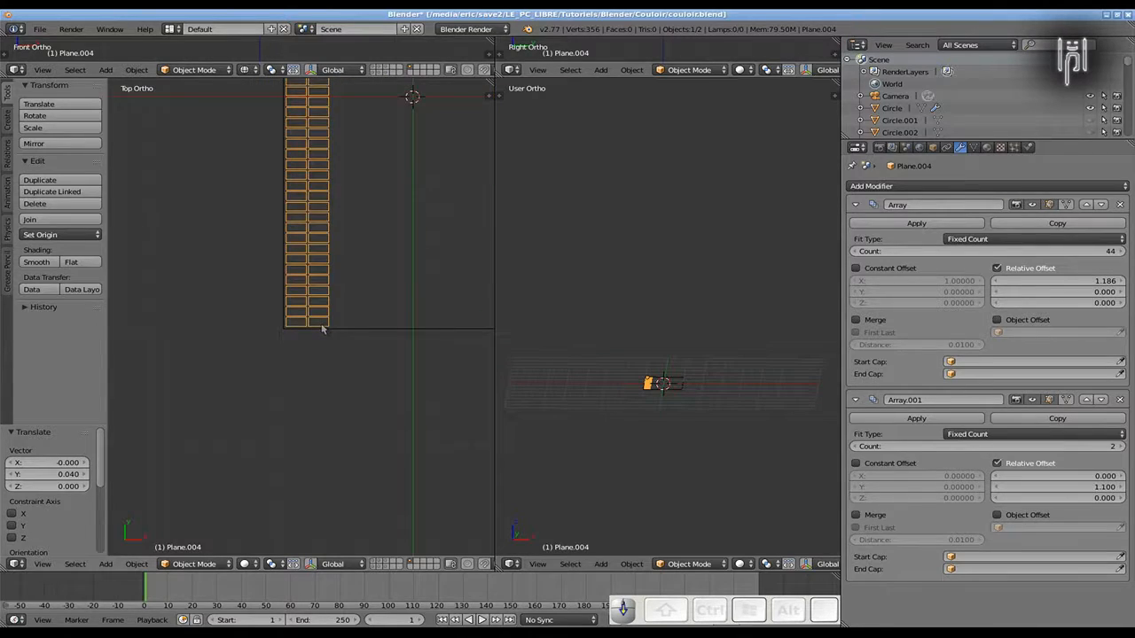
Raise the second Array's count to 11 to fill the large rectangle's width
{"action": "scroll", "coordinate": [321, 328], "scroll_direction": "down", "scroll_amount": 4}
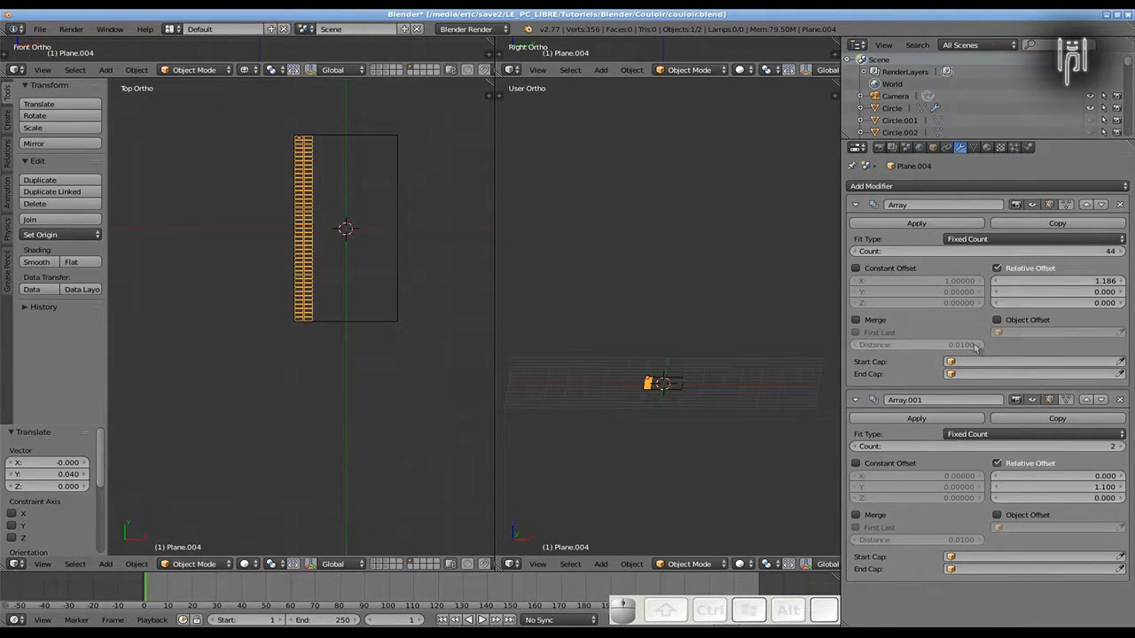
{"action": "left_click", "coordinate": [1119, 445]}
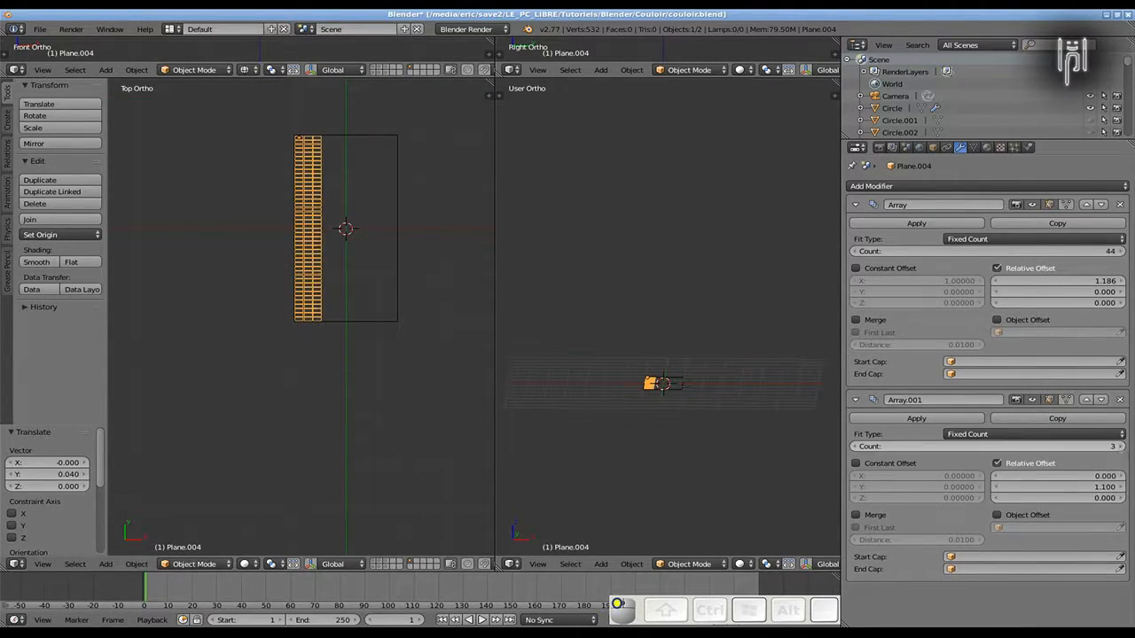
{"action": "left_click", "coordinate": [1120, 446]}
{"action": "left_click", "coordinate": [1120, 446]}
{"action": "left_click", "coordinate": [1119, 446]}
{"action": "left_click", "coordinate": [1120, 446]}
{"action": "left_click", "coordinate": [1120, 445]}
{"action": "left_click", "coordinate": [1120, 446]}
{"action": "left_click", "coordinate": [1119, 446]}
{"action": "left_click", "coordinate": [1120, 446]}
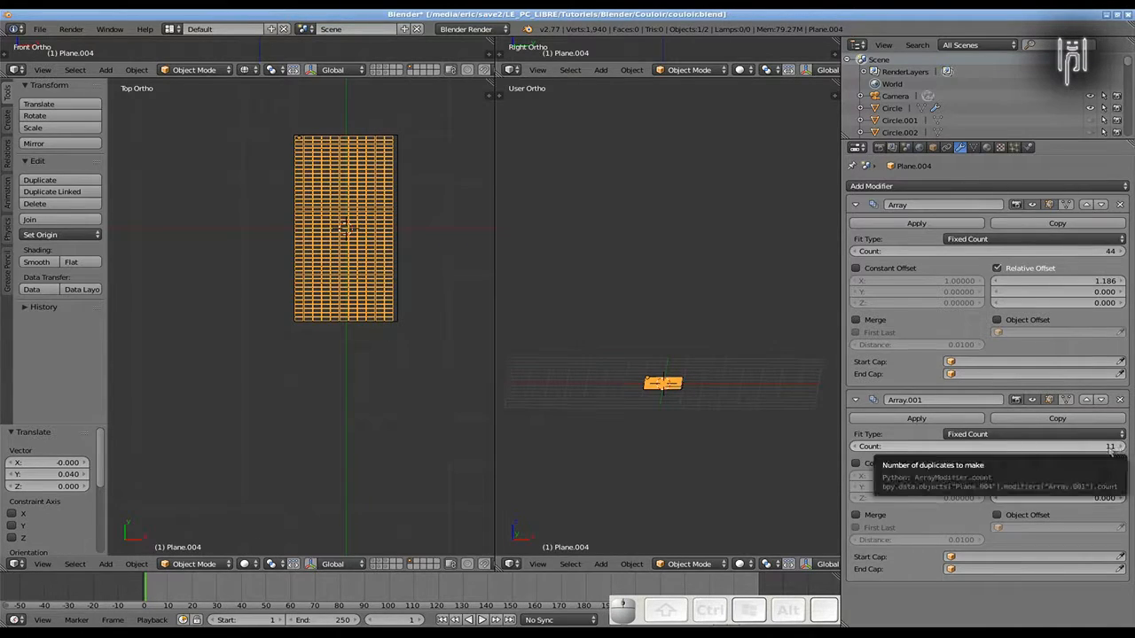
Check the grid's side margins and try a relative Y offset of 1.2 on the second Array
{"action": "scroll", "coordinate": [398, 282], "scroll_direction": "up", "scroll_amount": 5}
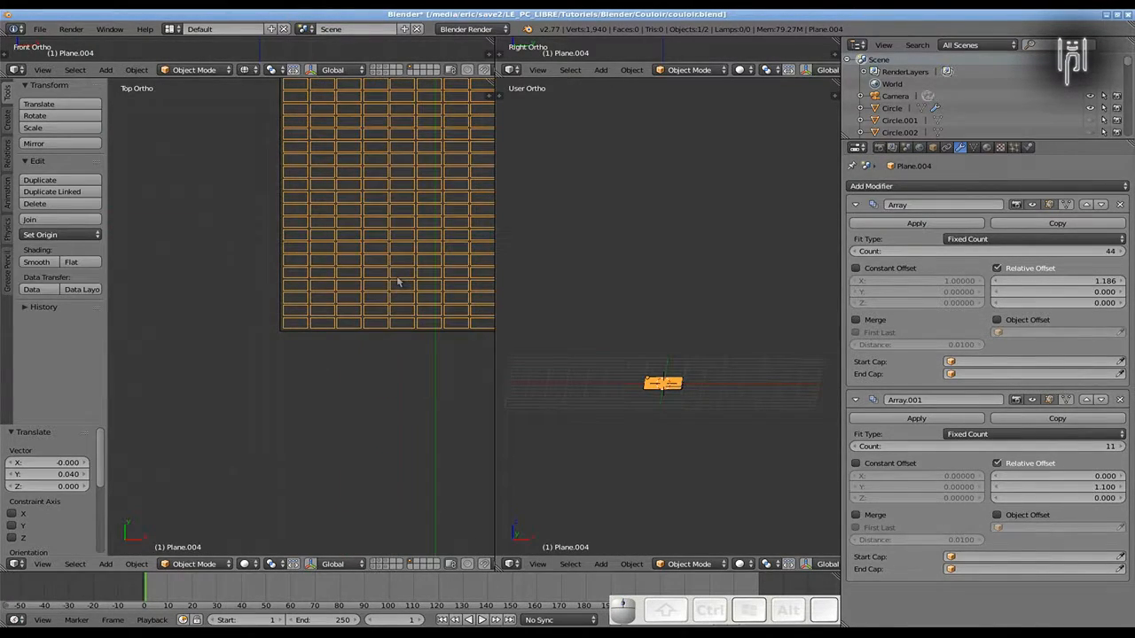
{"action": "key", "text": "ctrl+Down"}
{"action": "middle_click_drag", "start_coordinate": [661, 359], "coordinate": [463, 390], "text": "shift"}
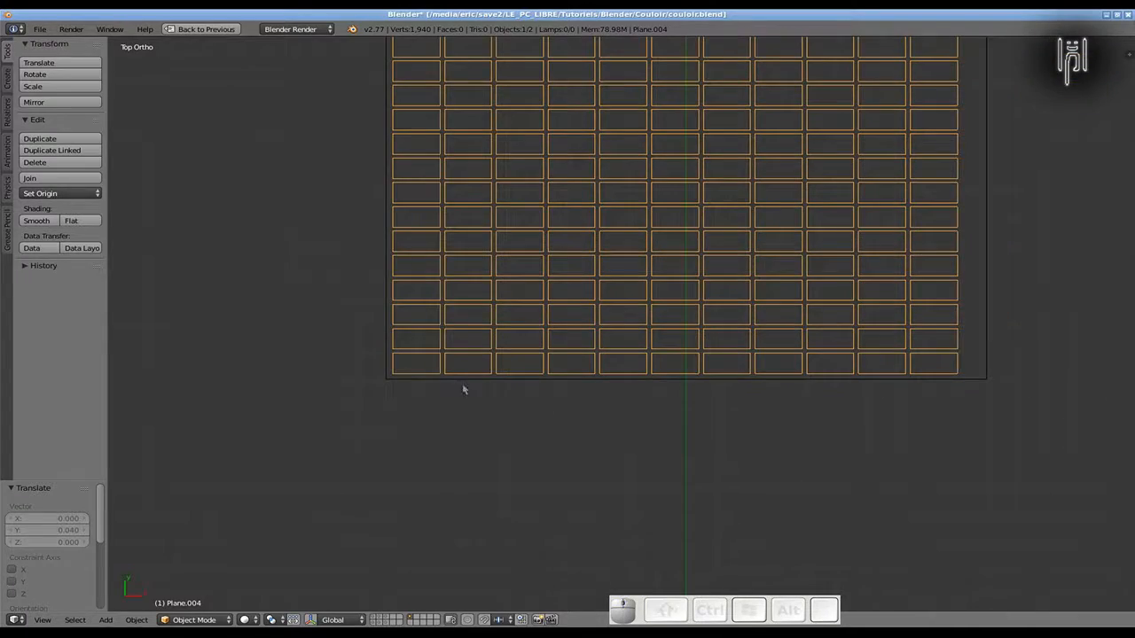
{"action": "scroll", "coordinate": [463, 390], "scroll_direction": "up", "scroll_amount": 1}
{"action": "scroll", "coordinate": [738, 403], "scroll_direction": "down", "scroll_amount": 2}
{"action": "middle_click_drag", "start_coordinate": [738, 403], "coordinate": [575, 446], "text": "shift"}
{"action": "key", "text": "ctrl+Down"}
{"action": "left_click", "coordinate": [1102, 485]}
{"action": "type", "text": "1.2"}
{"action": "key", "text": "Return"}
Set the second Array's relative Y offset to 1.15
{"action": "left_click", "coordinate": [1089, 485]}
{"action": "type", "text": "1.15"}
{"action": "key", "text": "Return"}
{"action": "scroll", "coordinate": [375, 413], "scroll_direction": "up", "scroll_amount": 3}
Hide the tool shelf and resize the viewports so the top view shows the grid's full width
{"action": "key", "text": "KP_7"}
{"action": "left_click_drag", "start_coordinate": [375, 77], "coordinate": [375, 244]}
{"action": "key", "text": "t"}
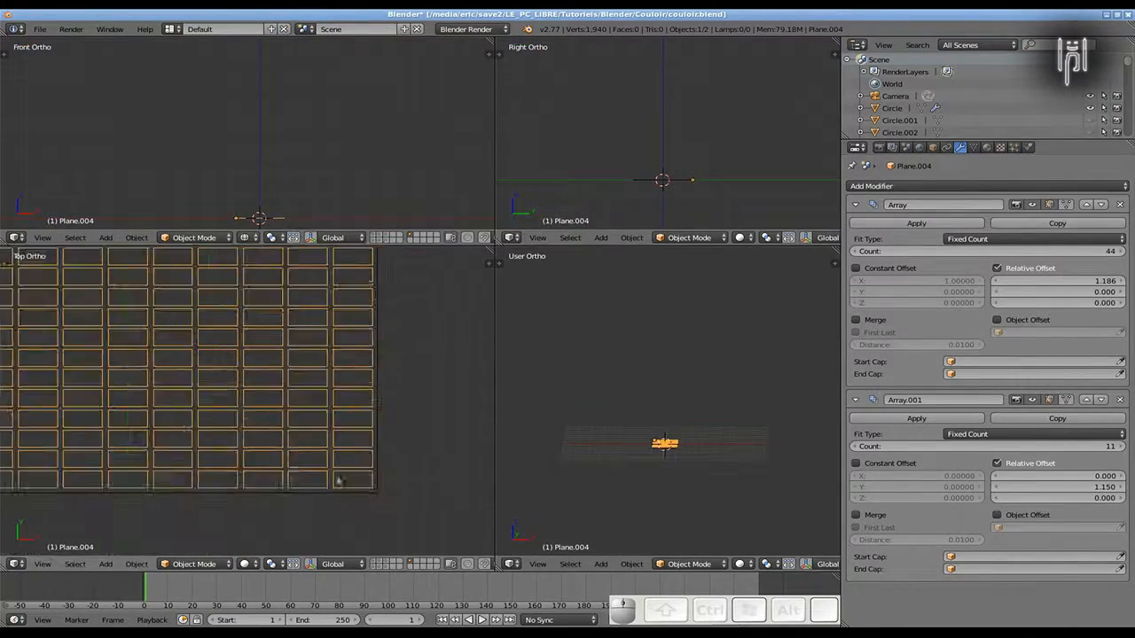
{"action": "middle_click_drag", "start_coordinate": [367, 491], "coordinate": [483, 472], "text": "shift"}
{"action": "left_click_drag", "start_coordinate": [493, 471], "coordinate": [760, 472]}
{"action": "middle_click_drag", "start_coordinate": [459, 460], "coordinate": [448, 469], "text": "shift"}
{"action": "left_click_drag", "start_coordinate": [759, 475], "coordinate": [820, 483]}
{"action": "middle_click_drag", "start_coordinate": [576, 470], "coordinate": [603, 458], "text": "shift"}
{"action": "scroll", "coordinate": [603, 458], "scroll_direction": "down", "scroll_amount": 1}
{"action": "left_click_drag", "start_coordinate": [841, 470], "coordinate": [920, 476]}
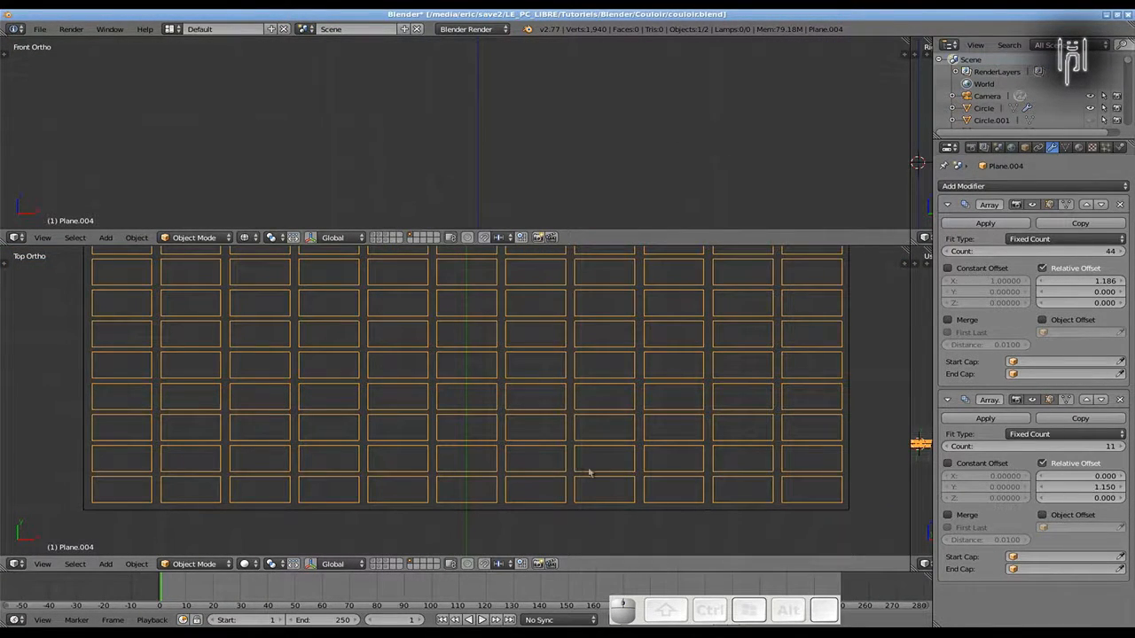
Try relative Y offsets of 1.16 and 1.14 on the second Array
{"action": "left_click", "coordinate": [1082, 487], "text": "shift"}
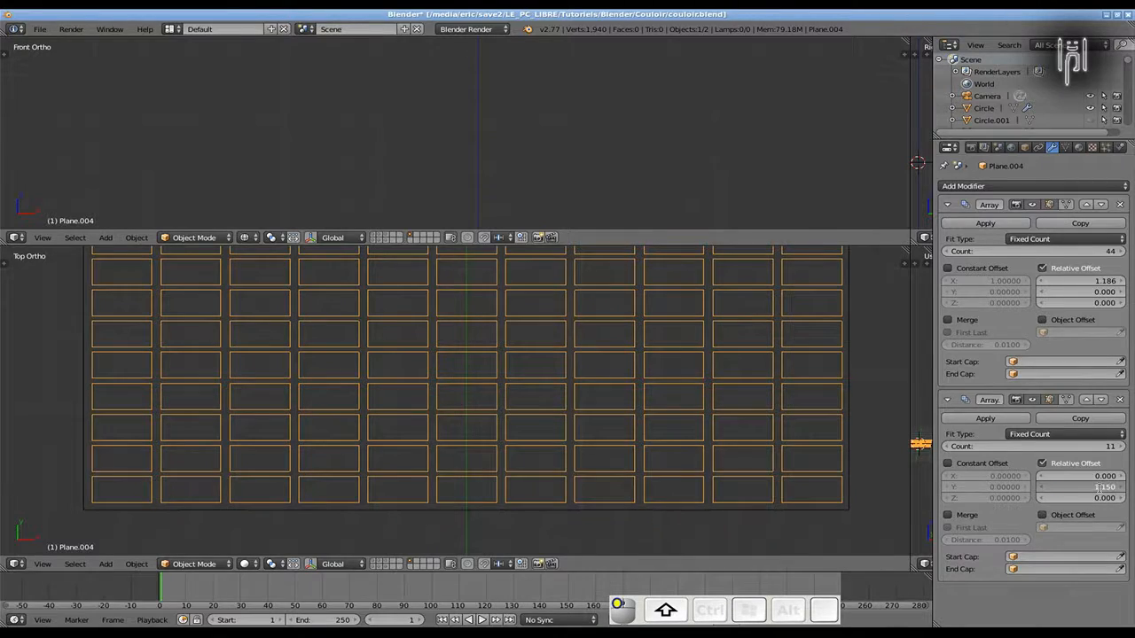
{"action": "type", "text": "1.16"}
{"action": "key", "text": "Return"}
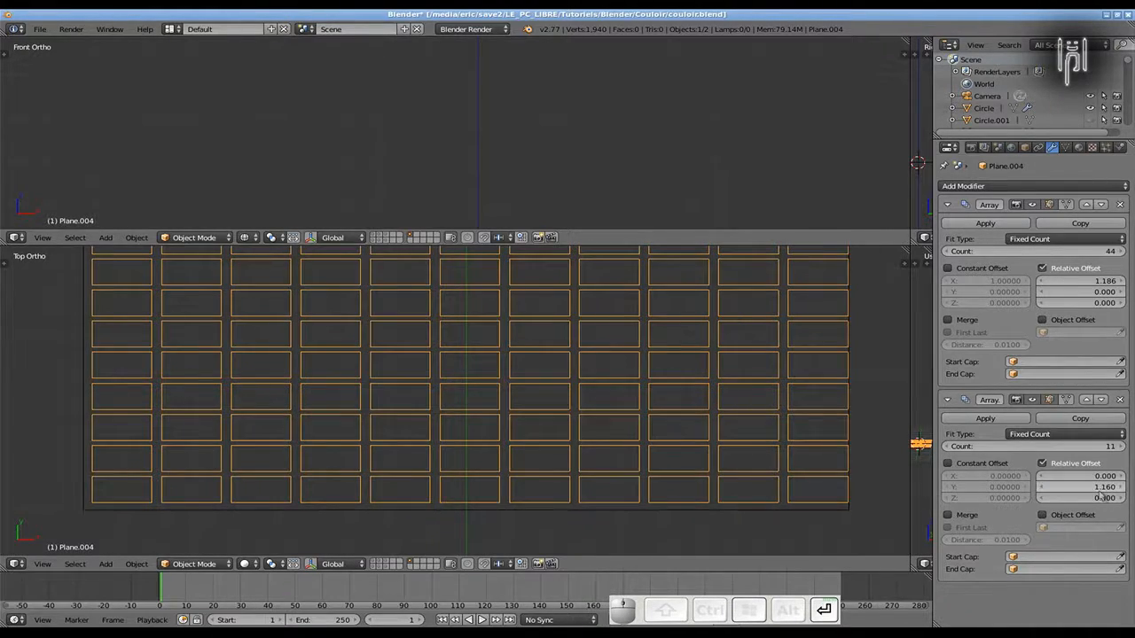
{"action": "left_click", "coordinate": [1096, 487], "text": "shift"}
{"action": "type", "text": "1.14"}
{"action": "key", "text": "Return"}
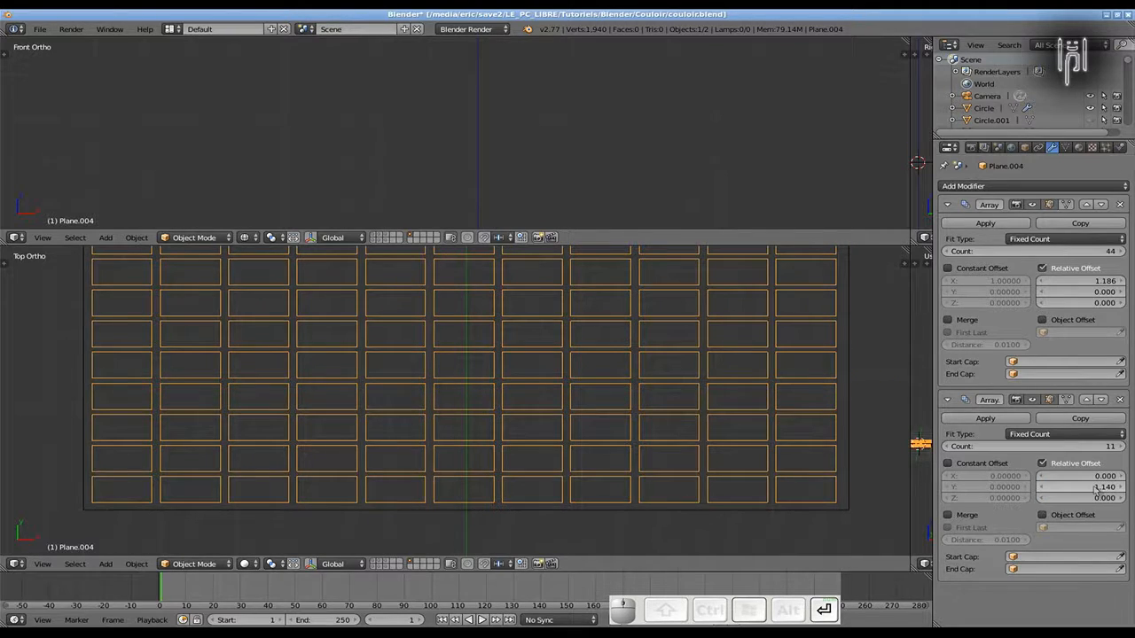
Set the second Array's relative Y offset to 1.145 and fine-tune it to 1.146
{"action": "left_click", "coordinate": [1096, 488], "text": "shift"}
{"action": "type", "text": "1"}
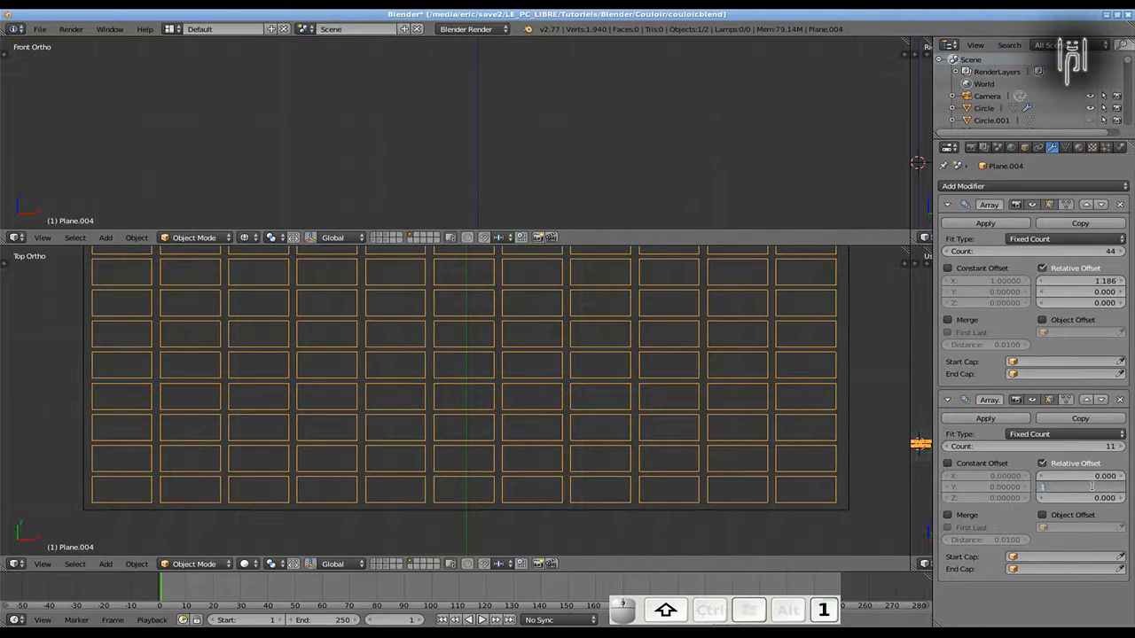
{"action": "key", "text": "Return"}
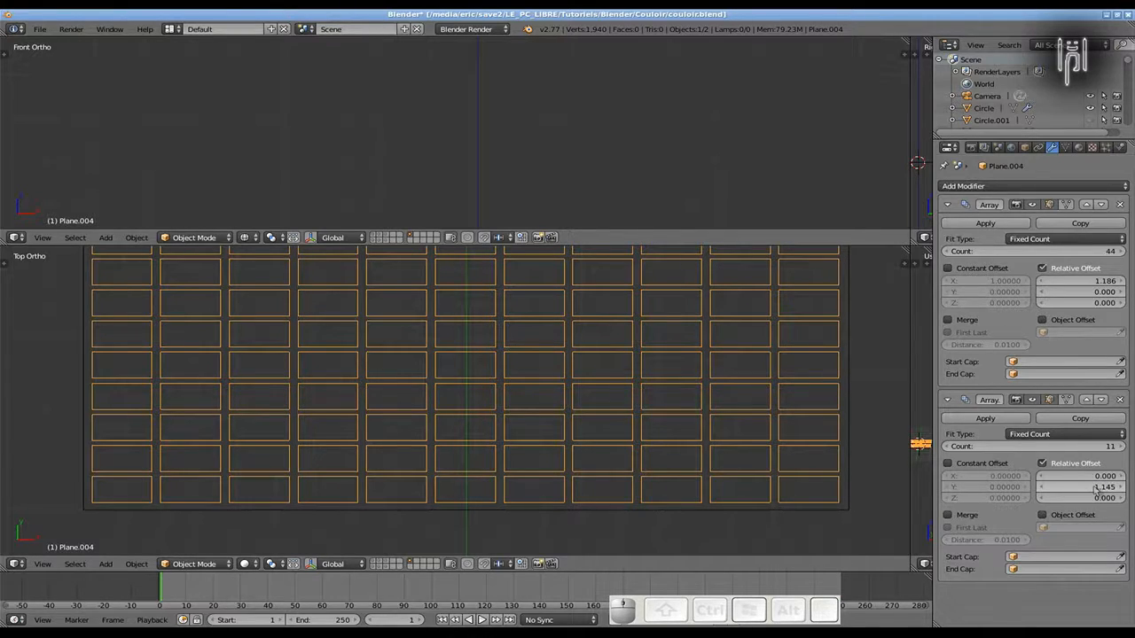
{"action": "left_click", "coordinate": [1099, 488]}
{"action": "type", "text": "1."}
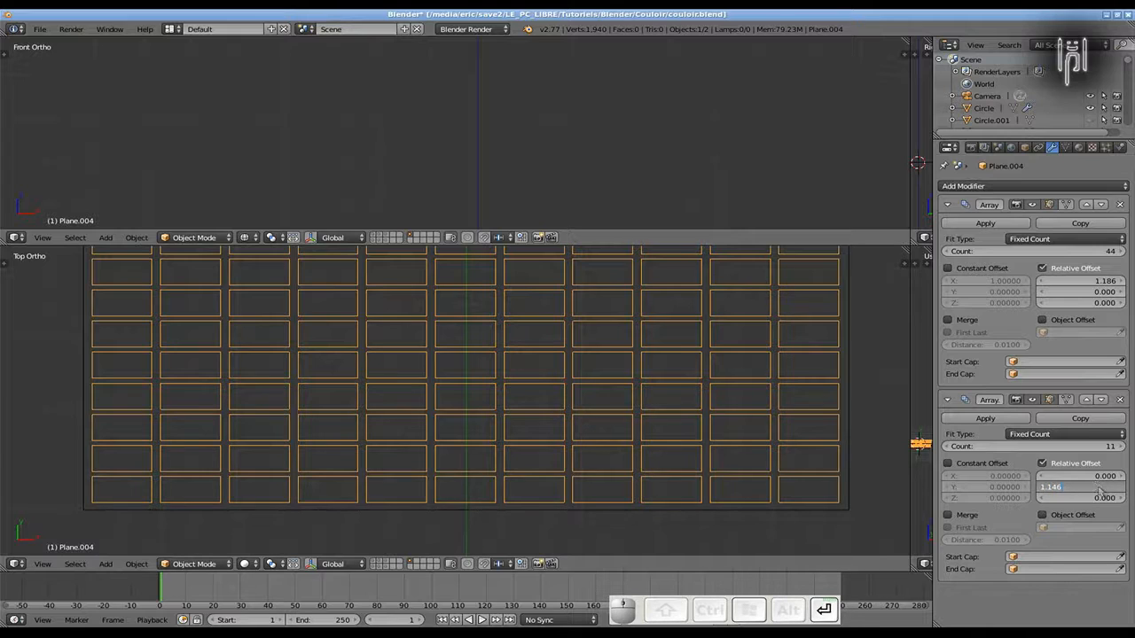
{"action": "type", "text": "146"}
{"action": "key", "text": "Return"}
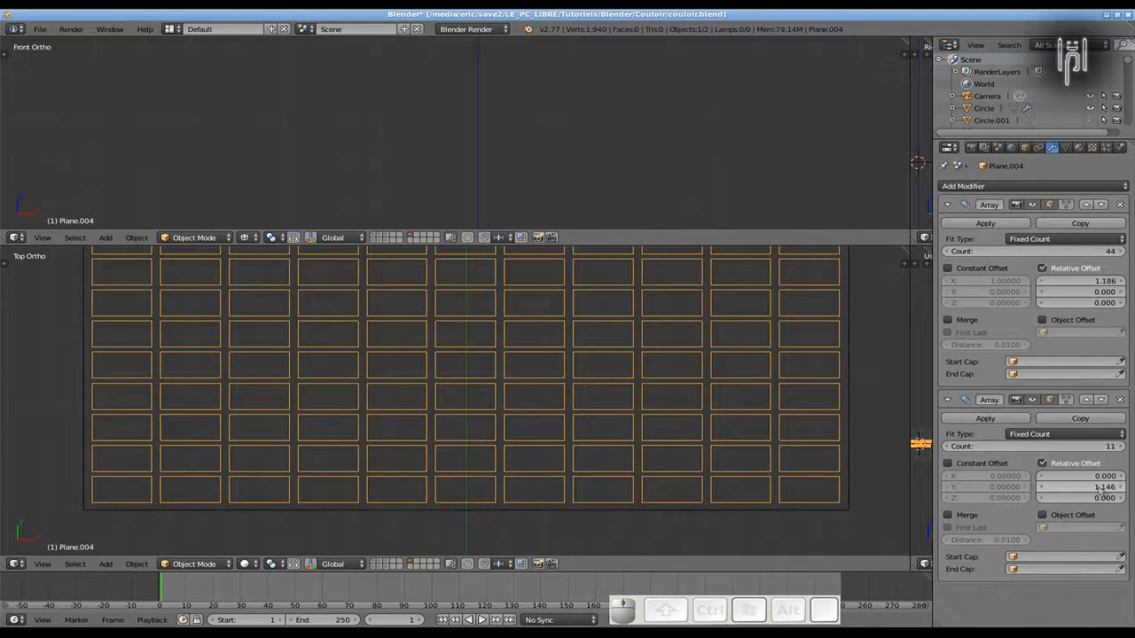
Check the full grid against the large rectangle and apply both Array modifiers
{"action": "scroll", "coordinate": [748, 482], "scroll_direction": "up", "scroll_amount": 1}
{"action": "scroll", "coordinate": [745, 483], "scroll_direction": "down", "scroll_amount": 1}
{"action": "scroll", "coordinate": [746, 482], "scroll_direction": "down", "scroll_amount": 1}
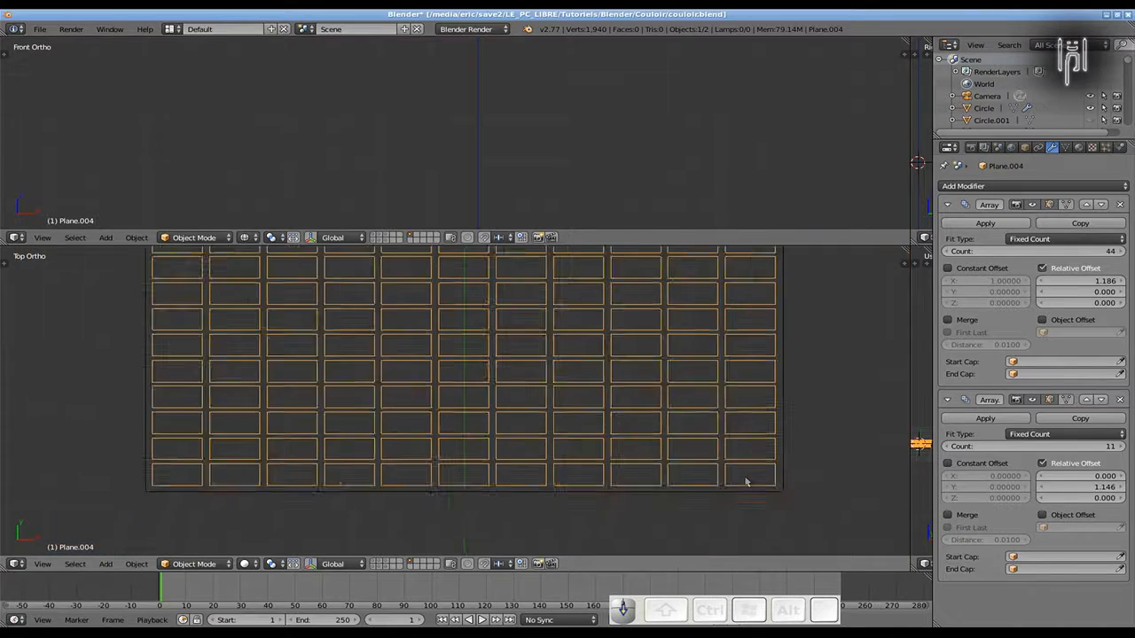
{"action": "scroll", "coordinate": [729, 481], "scroll_direction": "up", "scroll_amount": 1}
{"action": "scroll", "coordinate": [643, 488], "scroll_direction": "down", "scroll_amount": 2}
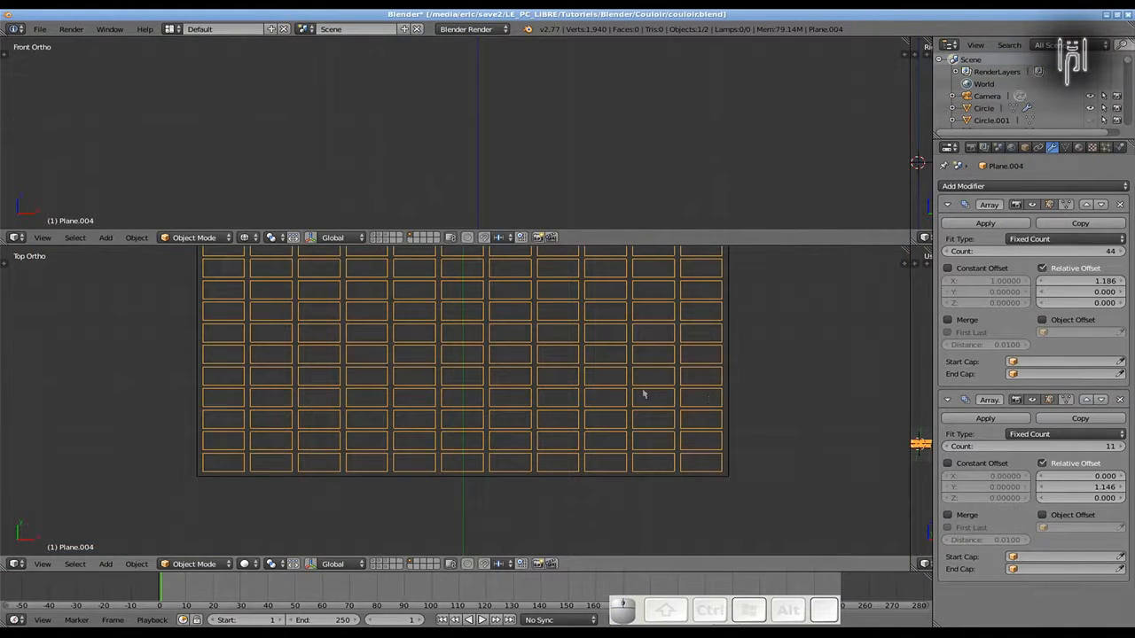
{"action": "scroll", "coordinate": [630, 390], "scroll_direction": "down", "scroll_amount": 3}
{"action": "scroll", "coordinate": [543, 413], "scroll_direction": "down", "scroll_amount": 1}
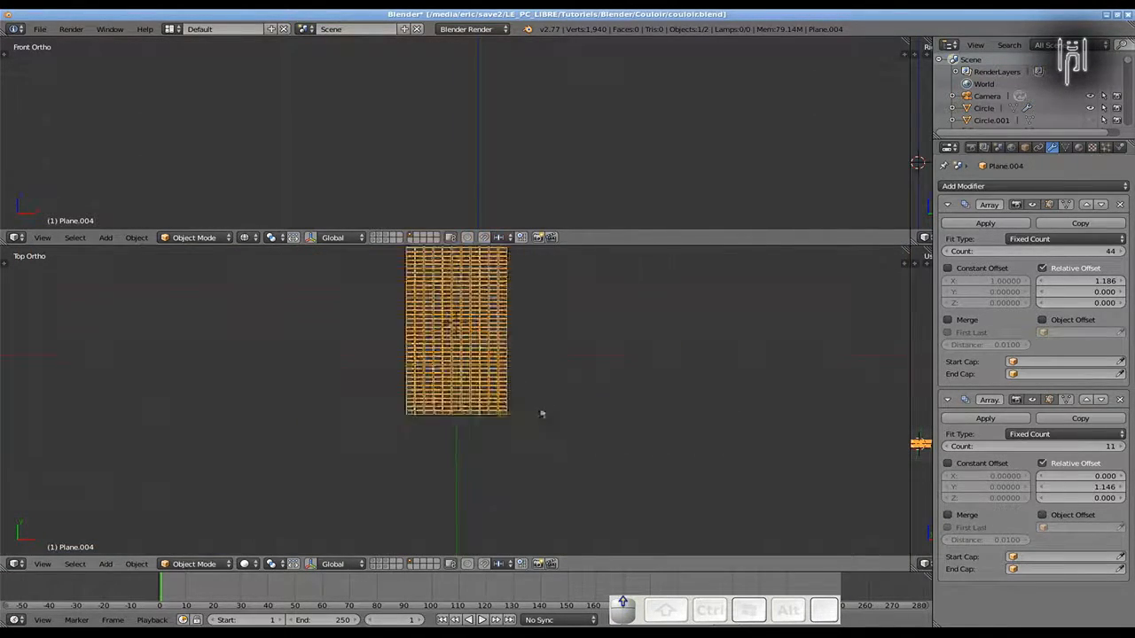
{"action": "scroll", "coordinate": [537, 406], "scroll_direction": "up", "scroll_amount": 2}
{"action": "middle_click_drag", "start_coordinate": [522, 392], "coordinate": [513, 498], "text": "shift"}
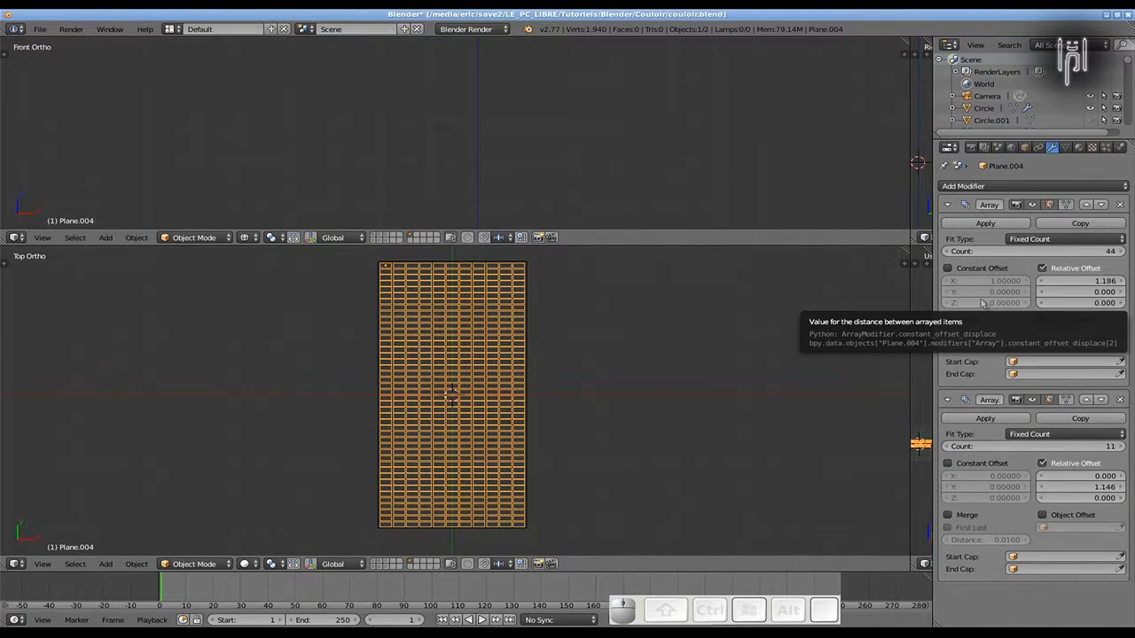
{"action": "left_click", "coordinate": [988, 224]}
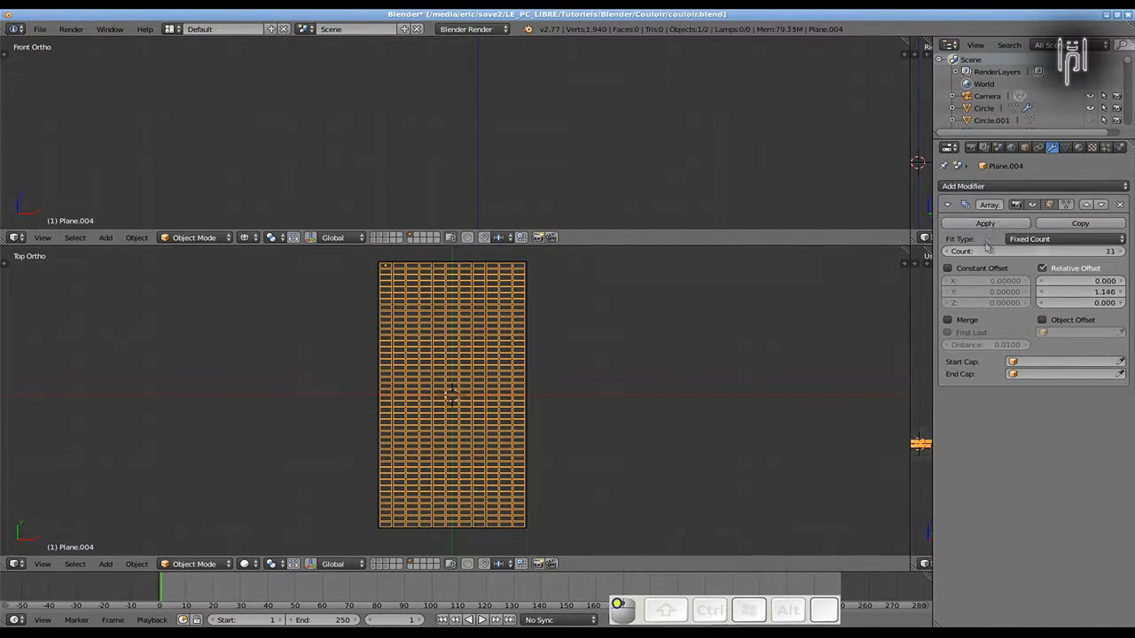
{"action": "left_click", "coordinate": [988, 225]}
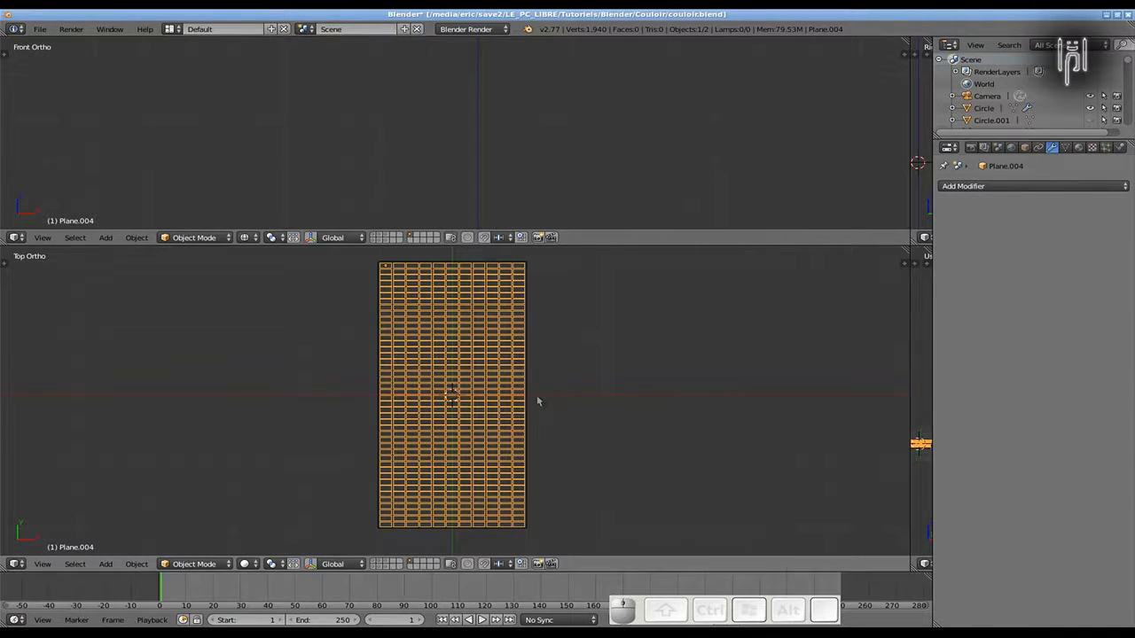
In Edit Mode, clear the selection and box-select the facing edges between the first and second rows of small rectangles
{"action": "key", "text": "Tab"}
{"action": "key", "text": "a"}
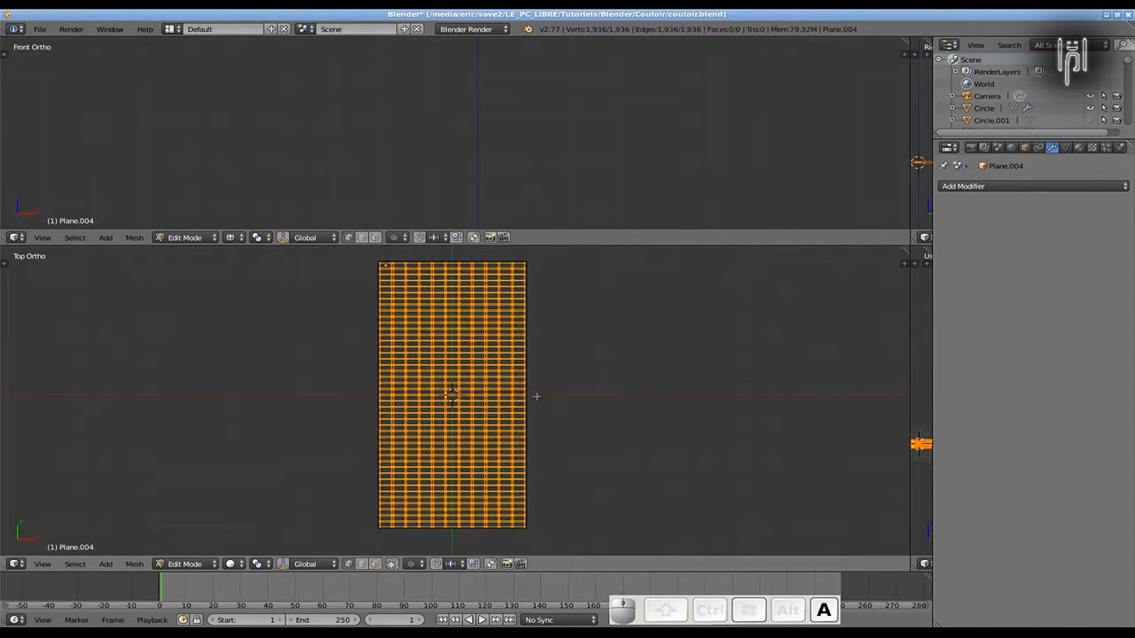
{"action": "scroll", "coordinate": [536, 396], "scroll_direction": "up", "scroll_amount": 12}
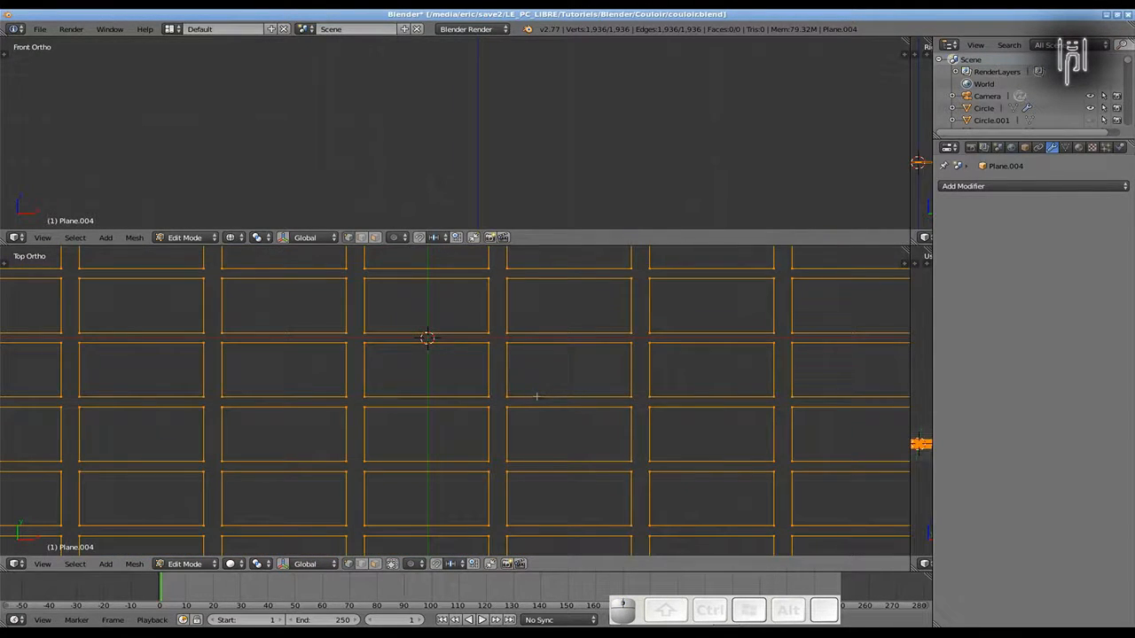
{"action": "scroll", "coordinate": [536, 396], "scroll_direction": "down", "scroll_amount": 5}
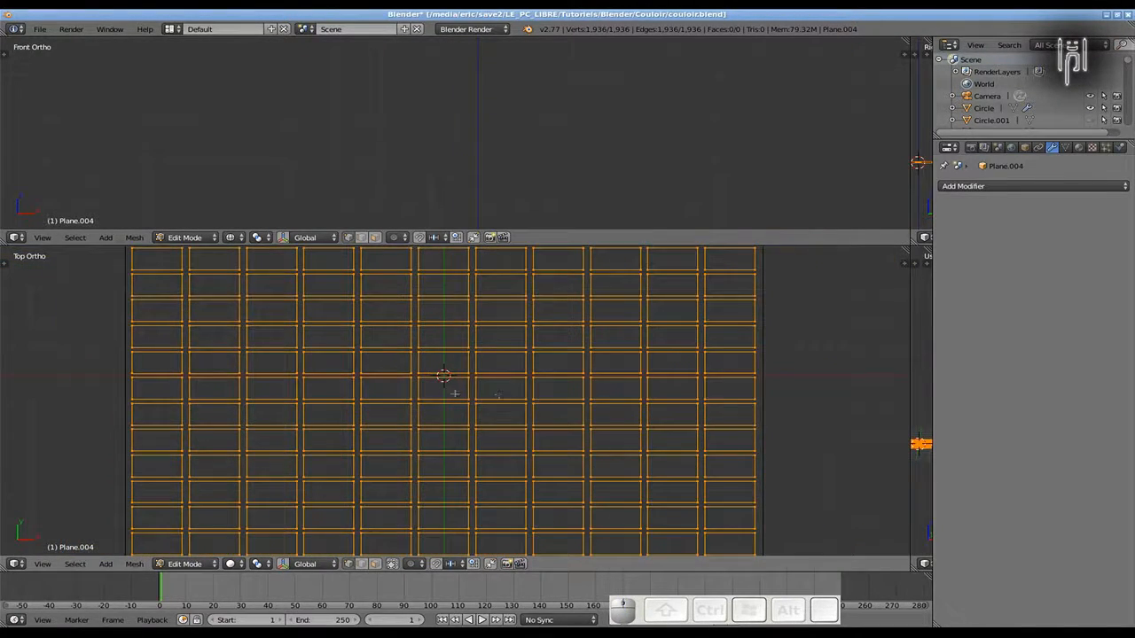
{"action": "middle_click_drag", "start_coordinate": [432, 384], "coordinate": [578, 391], "text": "shift"}
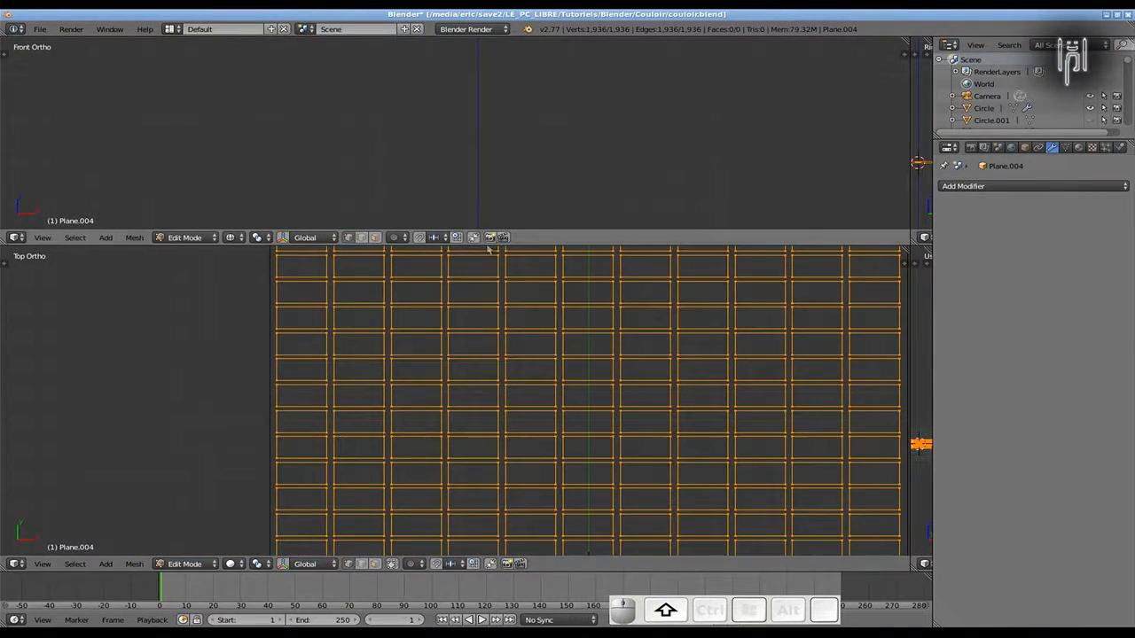
{"action": "scroll", "coordinate": [487, 362], "scroll_direction": "down", "scroll_amount": 2}
{"action": "scroll", "coordinate": [438, 302], "scroll_direction": "down", "scroll_amount": 1}
{"action": "middle_click_drag", "start_coordinate": [421, 304], "coordinate": [393, 448], "text": "shift"}
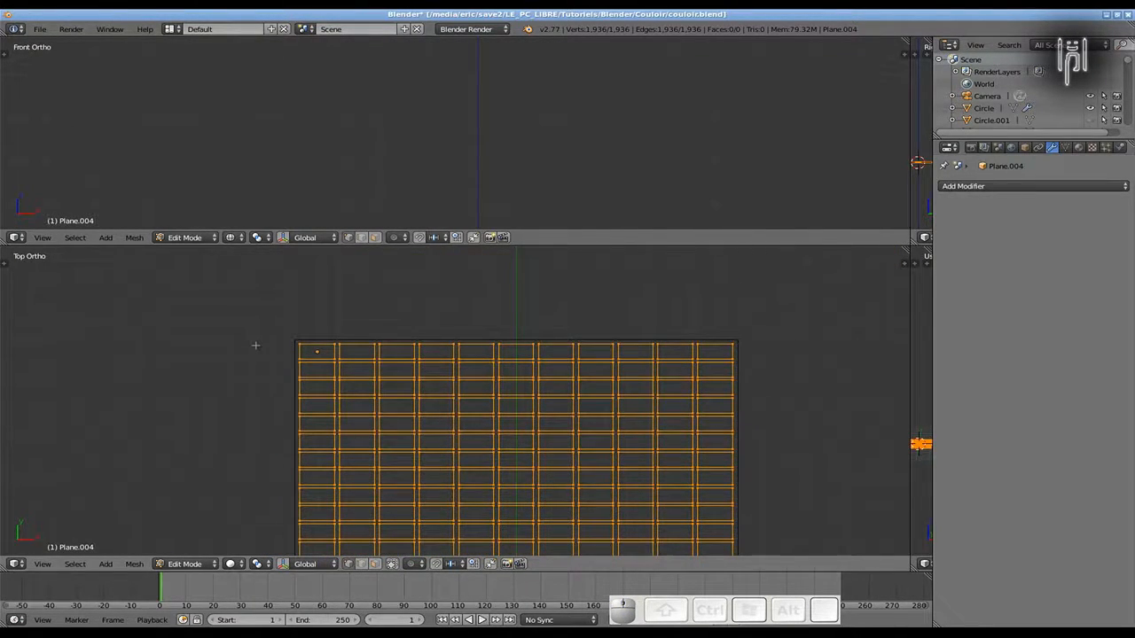
{"action": "scroll", "coordinate": [276, 356], "scroll_direction": "up", "scroll_amount": 3}
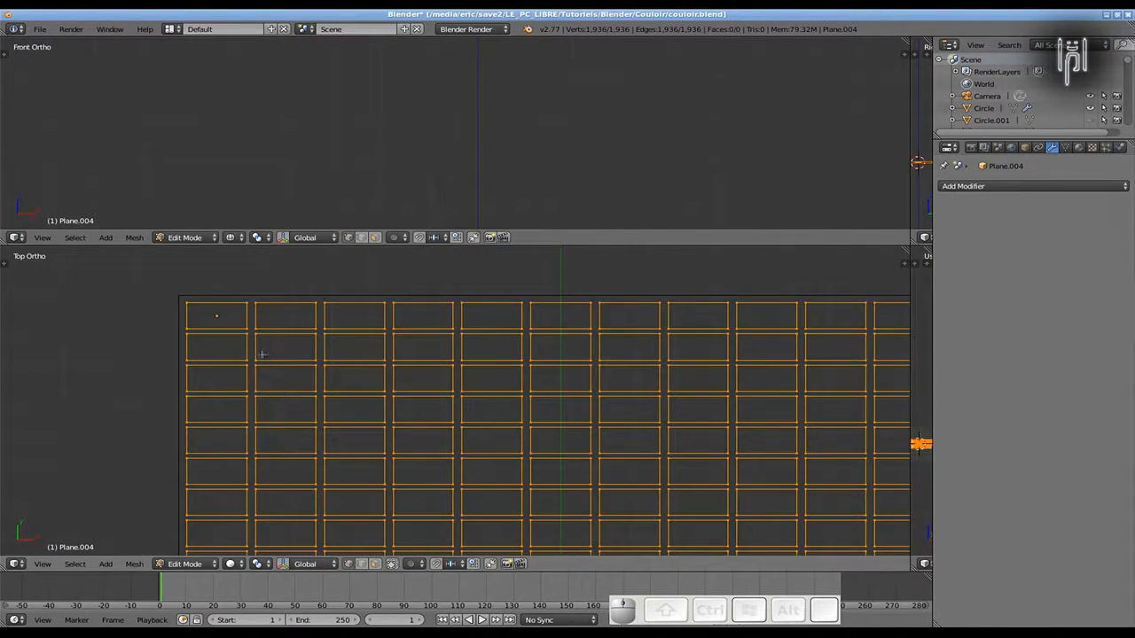
{"action": "middle_click_drag", "start_coordinate": [282, 355], "coordinate": [186, 381], "text": "shift"}
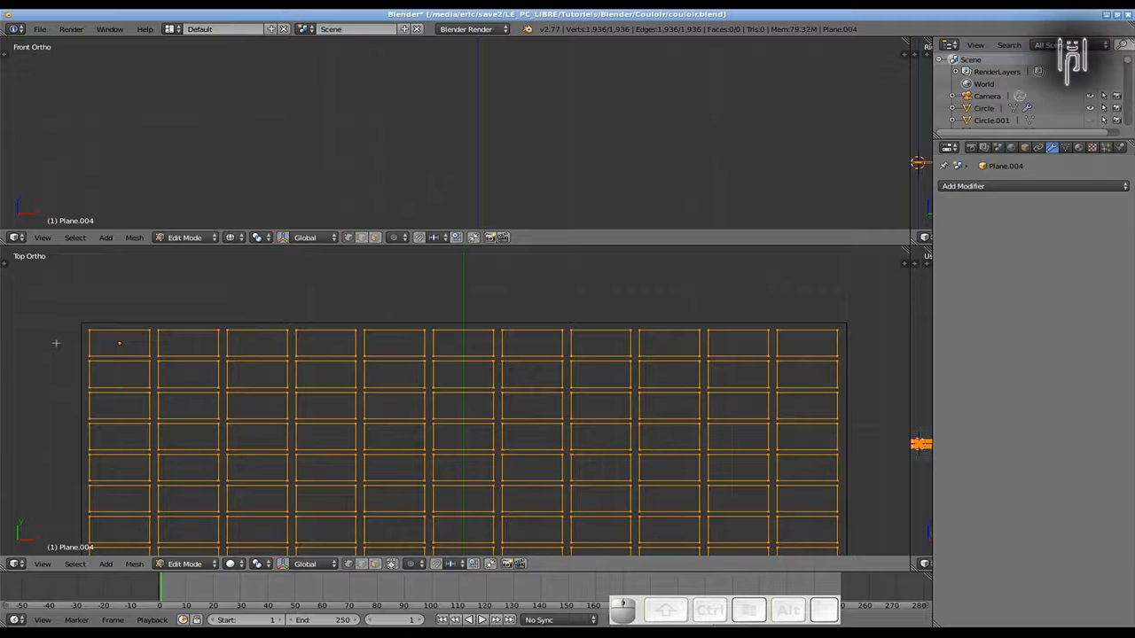
{"action": "key", "text": "a"}
{"action": "key", "text": "b"}
{"action": "left_click_drag", "start_coordinate": [69, 344], "coordinate": [865, 367]}
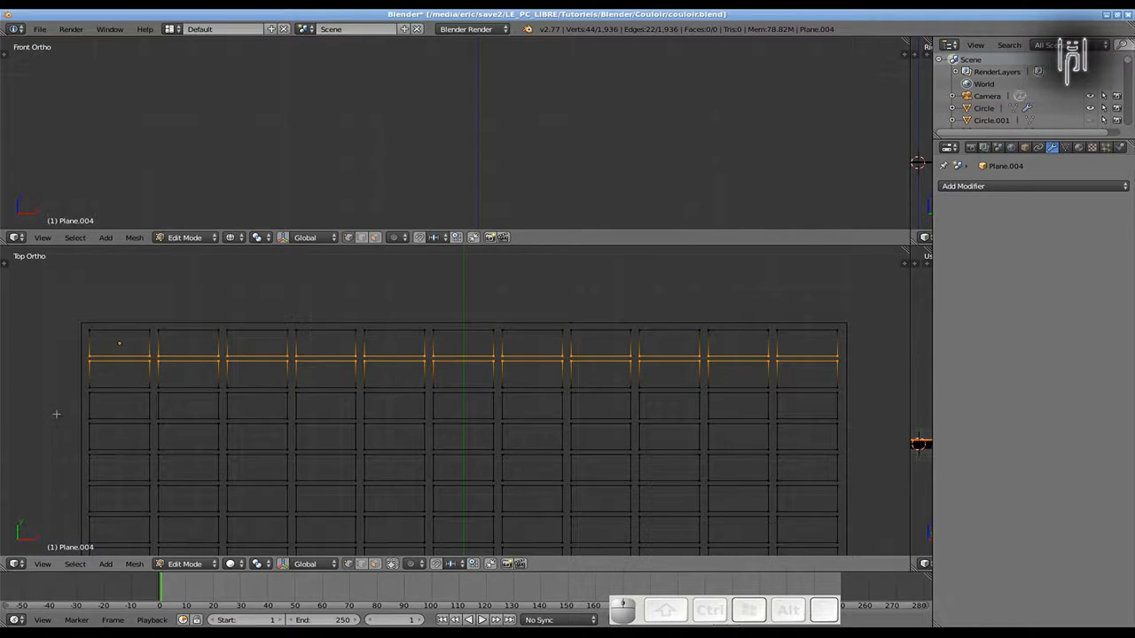
Add the facing edges of every second row gap to the selection, working down the grid from the third and fourth rows
{"action": "key", "text": "b"}
{"action": "left_click_drag", "start_coordinate": [58, 412], "coordinate": [877, 431]}
{"action": "key", "text": "b"}
{"action": "left_click_drag", "start_coordinate": [60, 471], "coordinate": [873, 494]}
{"action": "middle_click_drag", "start_coordinate": [496, 451], "coordinate": [492, 257], "text": "shift"}
{"action": "key", "text": "b"}
{"action": "left_click_drag", "start_coordinate": [57, 339], "coordinate": [873, 362]}
{"action": "key", "text": "b"}
{"action": "left_click_drag", "start_coordinate": [57, 400], "coordinate": [873, 423]}
{"action": "key", "text": "b"}
{"action": "key", "text": "b"}
{"action": "left_click_drag", "start_coordinate": [56, 326], "coordinate": [877, 353]}
{"action": "key", "text": "b"}
{"action": "left_click_drag", "start_coordinate": [68, 393], "coordinate": [889, 408]}
{"action": "key", "text": "b"}
{"action": "left_click_drag", "start_coordinate": [70, 458], "coordinate": [887, 475]}
{"action": "key", "text": "b"}
Enlarge the top view and continue adding the facing edges of alternate row gaps through the grid's middle
{"action": "middle_click_drag", "start_coordinate": [265, 447], "coordinate": [265, 441], "text": "shift"}
{"action": "left_click_drag", "start_coordinate": [910, 361], "coordinate": [706, 361]}
{"action": "left_click_drag", "start_coordinate": [621, 246], "coordinate": [620, 70]}
{"action": "key", "text": "b"}
{"action": "left_click_drag", "start_coordinate": [198, 275], "coordinate": [523, 293]}
{"action": "key", "text": "b"}
{"action": "left_click_drag", "start_coordinate": [198, 298], "coordinate": [523, 316]}
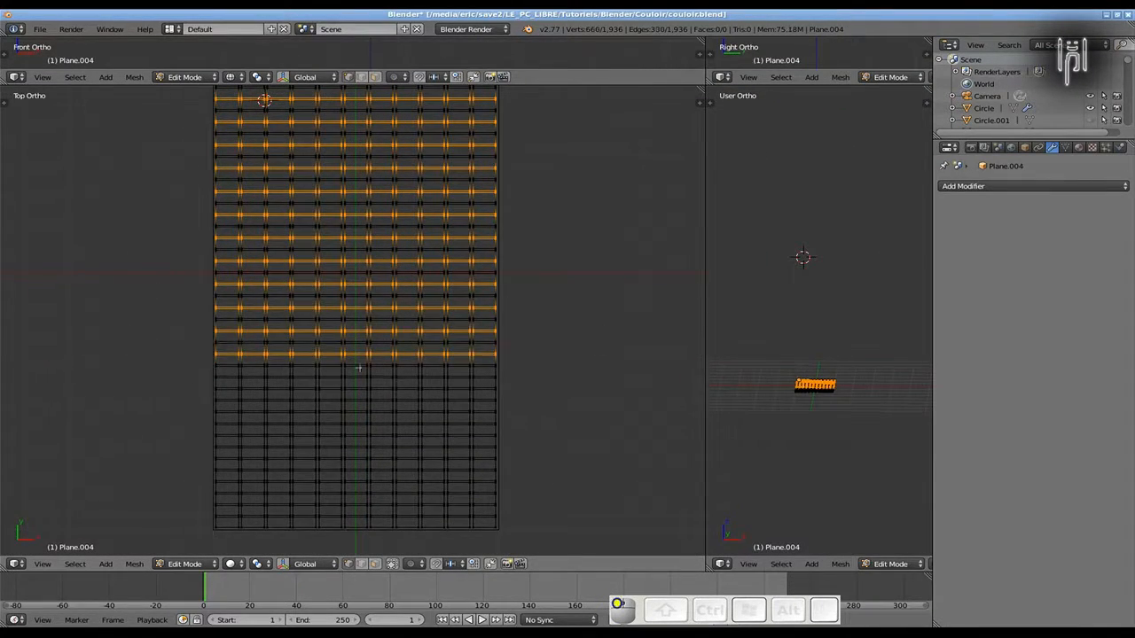
Add the facing edges of the remaining alternate row gaps down to the grid's last rows
{"action": "key", "text": "b"}
{"action": "left_click_drag", "start_coordinate": [183, 370], "coordinate": [523, 384]}
{"action": "key", "text": "b"}
{"action": "left_click_drag", "start_coordinate": [182, 394], "coordinate": [523, 407]}
{"action": "key", "text": "b"}
{"action": "left_click_drag", "start_coordinate": [183, 416], "coordinate": [523, 430]}
{"action": "key", "text": "b"}
{"action": "left_click_drag", "start_coordinate": [184, 441], "coordinate": [523, 453]}
{"action": "left_click_drag", "start_coordinate": [523, 521], "coordinate": [523, 522]}
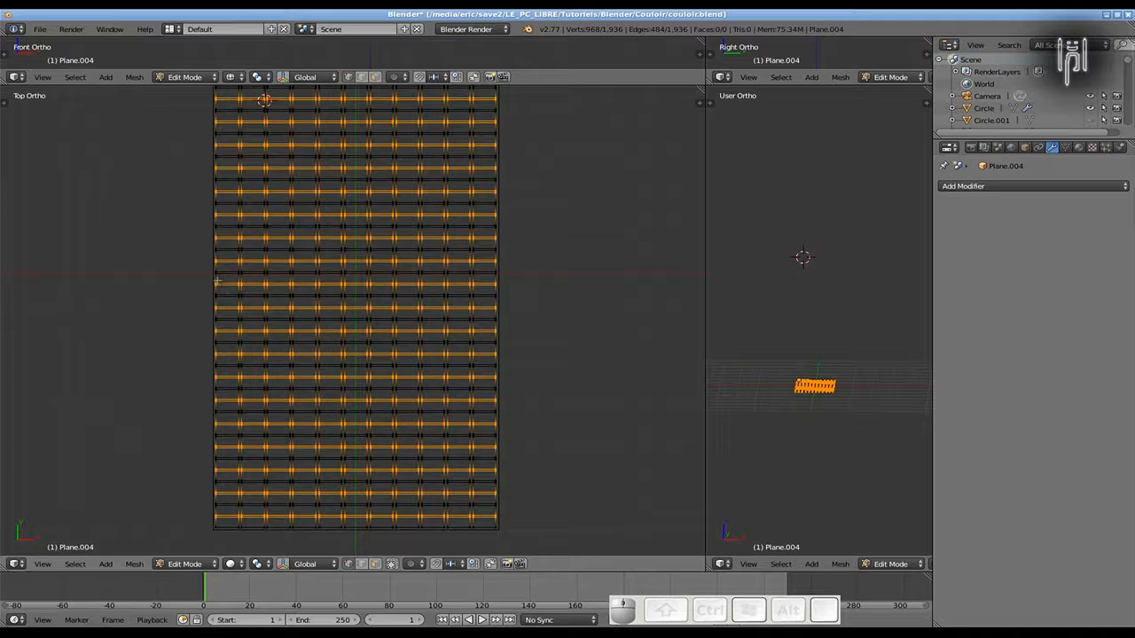
Examine the selected edge pairs along the grid's upper rows from the first column to the last
{"action": "middle_click_drag", "start_coordinate": [198, 293], "coordinate": [269, 505], "text": "shift"}
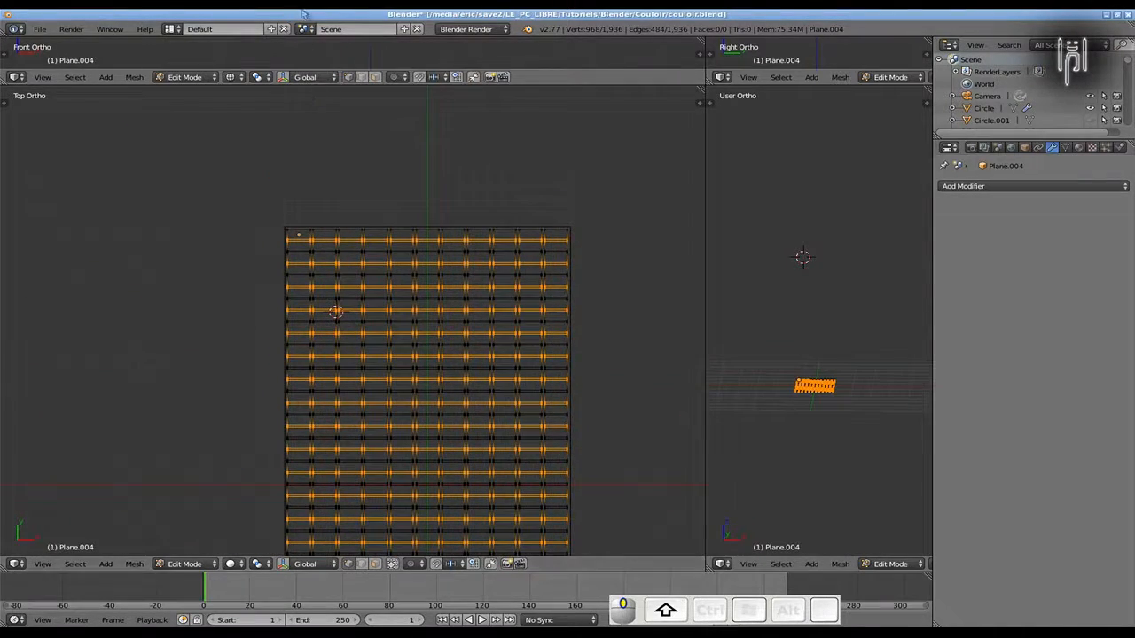
{"action": "scroll", "coordinate": [245, 233], "scroll_direction": "up", "scroll_amount": 5}
{"action": "middle_click_drag", "start_coordinate": [172, 161], "coordinate": [129, 283], "text": "shift"}
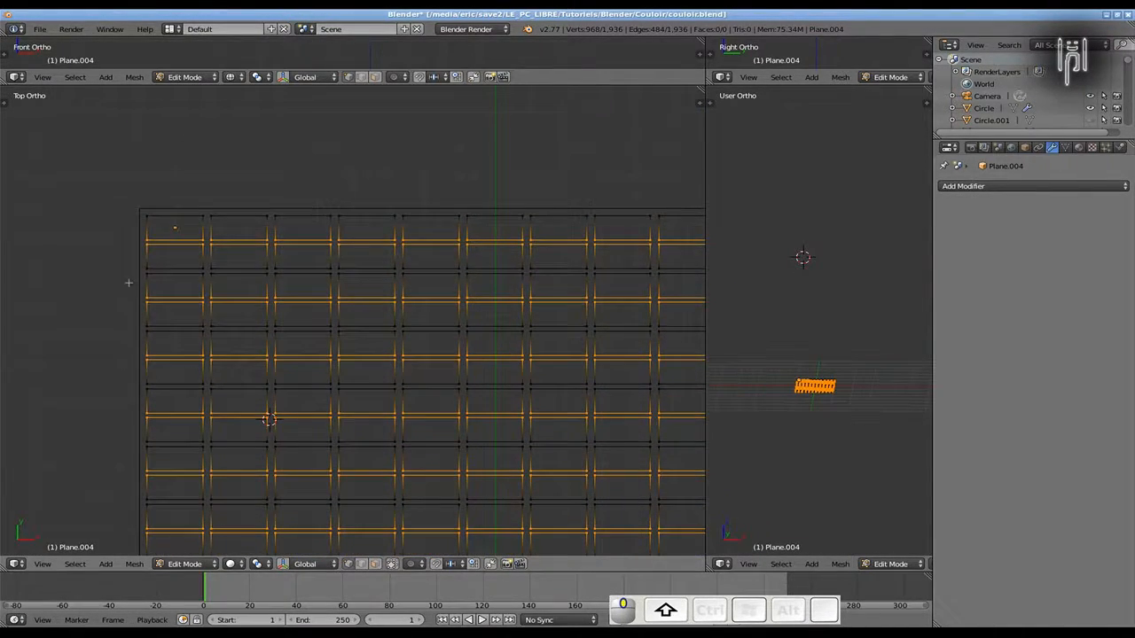
{"action": "middle_click_drag", "start_coordinate": [543, 245], "coordinate": [301, 319], "text": "shift"}
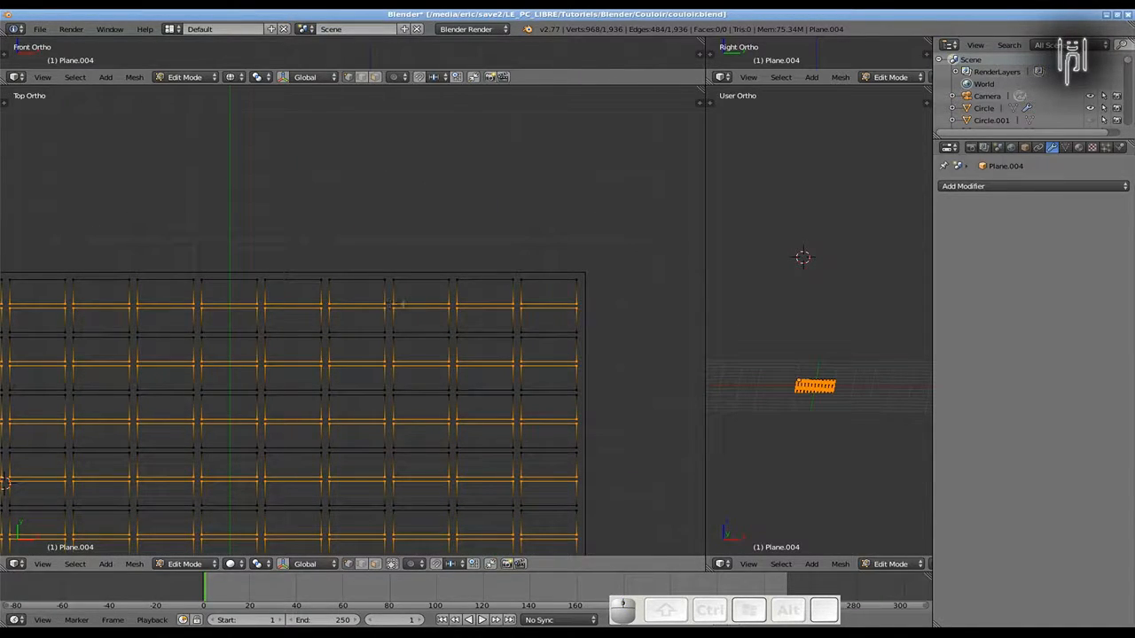
{"action": "middle_click_drag", "start_coordinate": [443, 240], "coordinate": [501, 211], "text": "shift"}
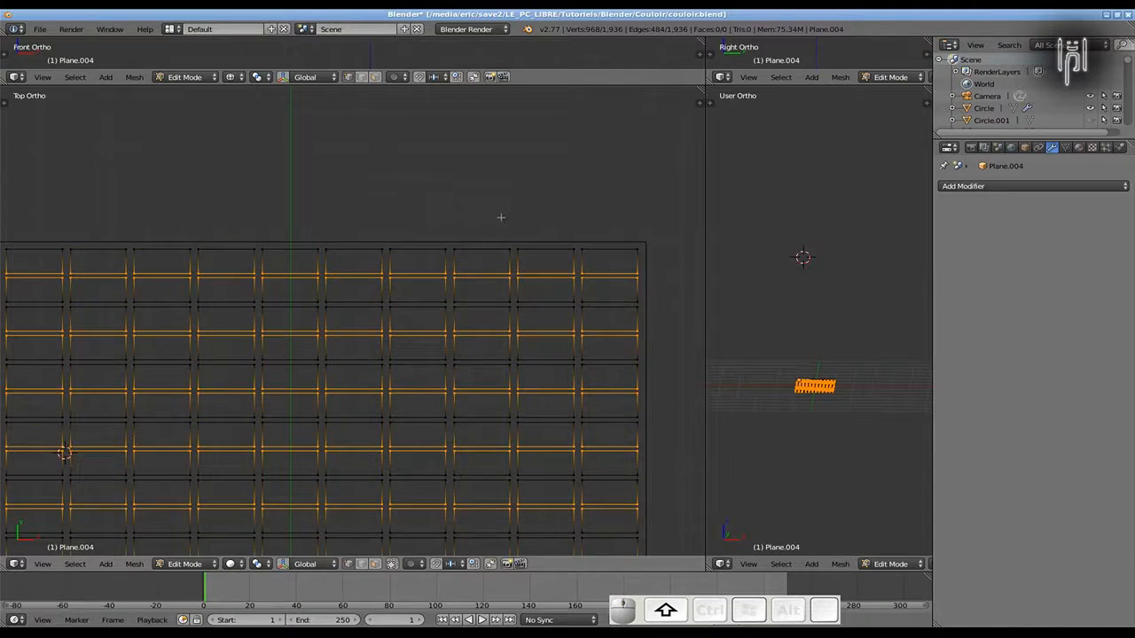
{"action": "scroll", "coordinate": [499, 286], "scroll_direction": "down", "scroll_amount": 3}
{"action": "scroll", "coordinate": [491, 281], "scroll_direction": "up", "scroll_amount": 4}
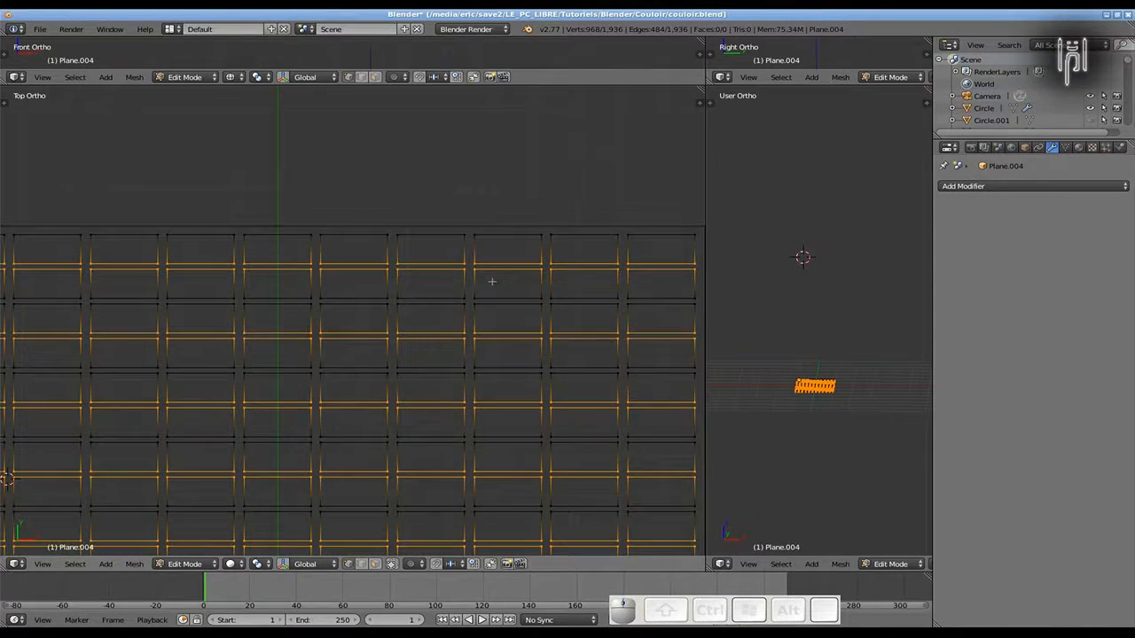
{"action": "scroll", "coordinate": [329, 311], "scroll_direction": "down", "scroll_amount": 1}
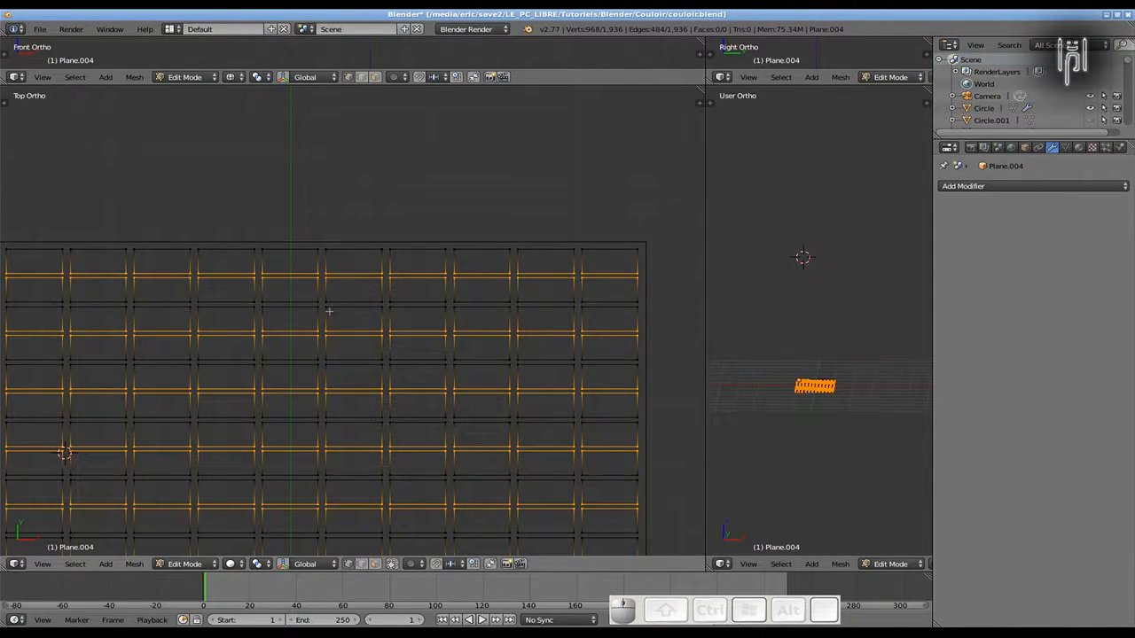
Start filling the selected edge pairs with faces at the uppermost alternate row gaps of the grid's first column
{"action": "middle_click_drag", "start_coordinate": [277, 330], "coordinate": [461, 322], "text": "shift"}
{"action": "middle_click_drag", "start_coordinate": [325, 324], "coordinate": [256, 347], "text": "shift"}
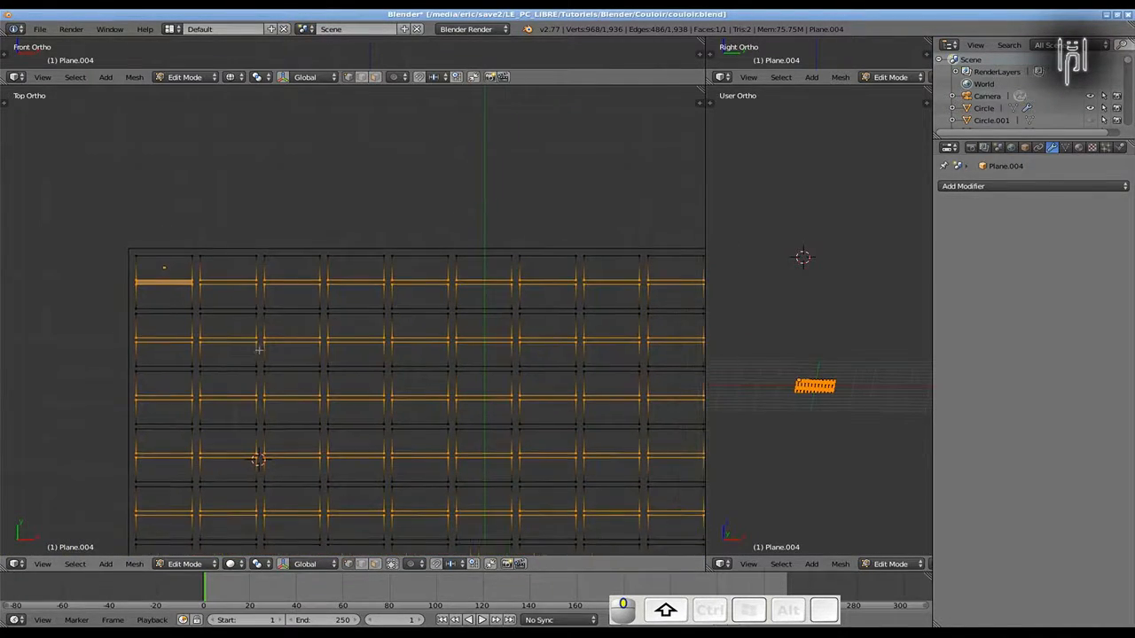
{"action": "key", "text": "f"}
{"action": "key", "text": "f"}
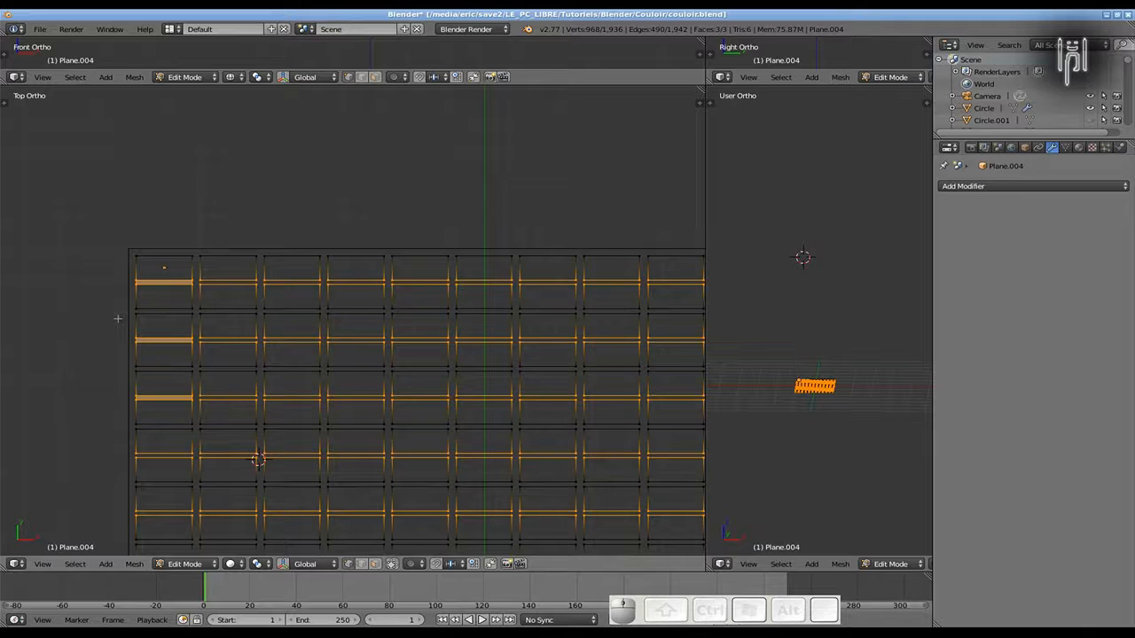
Continue filling the selected alternate row gaps with faces, column by column across the whole grid
{"action": "scroll", "coordinate": [118, 318], "scroll_direction": "down", "scroll_amount": 3}
{"action": "middle_click_drag", "start_coordinate": [119, 314], "coordinate": [41, 161], "text": "shift"}
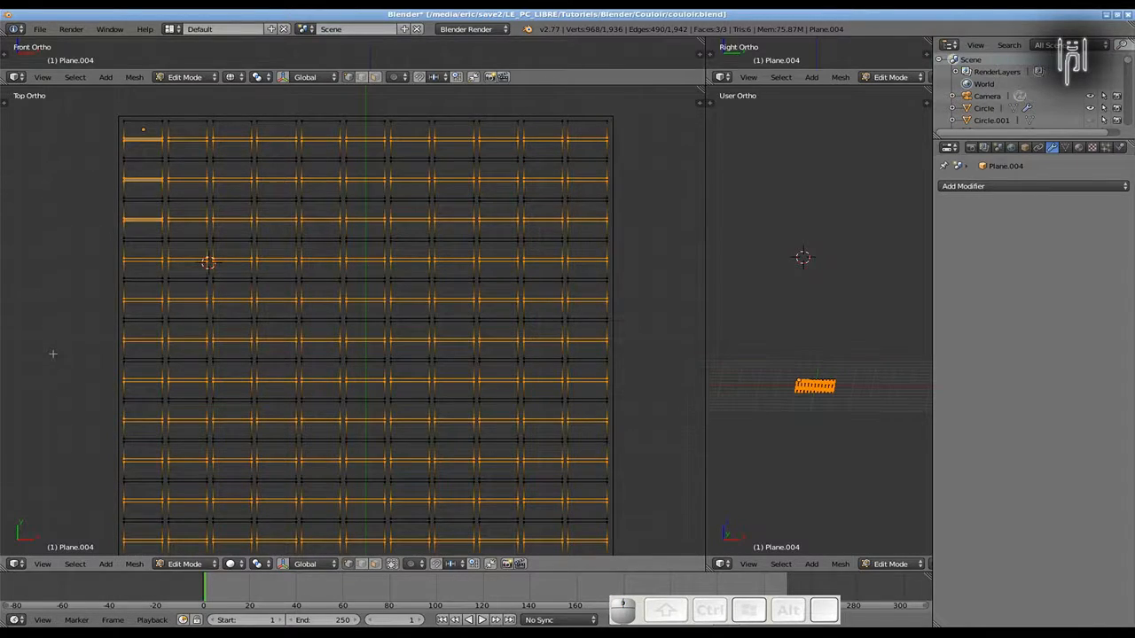
{"action": "key", "text": "f"}
{"action": "key", "text": "f"}
{"action": "key", "text": "f"}
{"action": "key", "text": "f"}
{"action": "key", "text": "f"}
{"action": "key", "text": "f"}
{"action": "key", "text": "f"}
{"action": "key", "text": "f"}
{"action": "key", "text": "f"}
{"action": "key", "text": "f"}
{"action": "key", "text": "f"}
{"action": "key", "text": "f"}
{"action": "key", "text": "f"}
{"action": "key", "text": "f"}
{"action": "key", "text": "f"}
{"action": "key", "text": "f"}
{"action": "key", "text": "f"}
{"action": "key", "text": "f"}
{"action": "key", "text": "f"}
{"action": "key", "text": "f"}
{"action": "key", "text": "f"}
{"action": "key", "text": "f"}
{"action": "key", "text": "f"}
{"action": "key", "text": "f"}
{"action": "key", "text": "f"}
{"action": "key", "text": "f"}
{"action": "key", "text": "f"}
{"action": "key", "text": "f"}
{"action": "key", "text": "f"}
{"action": "key", "text": "f"}
{"action": "key", "text": "f"}
{"action": "key", "text": "f"}
{"action": "key", "text": "f"}
{"action": "key", "text": "f"}
{"action": "key", "text": "f"}
{"action": "key", "text": "f"}
{"action": "key", "text": "f"}
{"action": "key", "text": "f"}
{"action": "key", "text": "f"}
{"action": "key", "text": "f"}
{"action": "key", "text": "f"}
{"action": "key", "text": "f"}
{"action": "key", "text": "f"}
{"action": "key", "text": "f"}
{"action": "key", "text": "f"}
{"action": "key", "text": "f"}
{"action": "key", "text": "f"}
{"action": "key", "text": "f"}
{"action": "key", "text": "f"}
{"action": "key", "text": "f"}
{"action": "key", "text": "f"}
{"action": "key", "text": "f"}
{"action": "key", "text": "f"}
{"action": "key", "text": "f"}
{"action": "key", "text": "f"}
{"action": "key", "text": "f"}
{"action": "key", "text": "f"}
{"action": "key", "text": "f"}
{"action": "key", "text": "f"}
{"action": "key", "text": "f"}
{"action": "key", "text": "f"}
{"action": "key", "text": "f"}
{"action": "key", "text": "f"}
{"action": "key", "text": "f"}
{"action": "key", "text": "f"}
{"action": "key", "text": "f"}
{"action": "key", "text": "f"}
{"action": "key", "text": "f"}
{"action": "key", "text": "f"}
{"action": "key", "text": "f"}
{"action": "key", "text": "f"}
{"action": "key", "text": "f"}
{"action": "key", "text": "f"}
{"action": "key", "text": "f"}
{"action": "key", "text": "f"}
{"action": "key", "text": "f"}
{"action": "key", "text": "f"}
{"action": "key", "text": "f"}
{"action": "key", "text": "f"}
{"action": "key", "text": "f"}
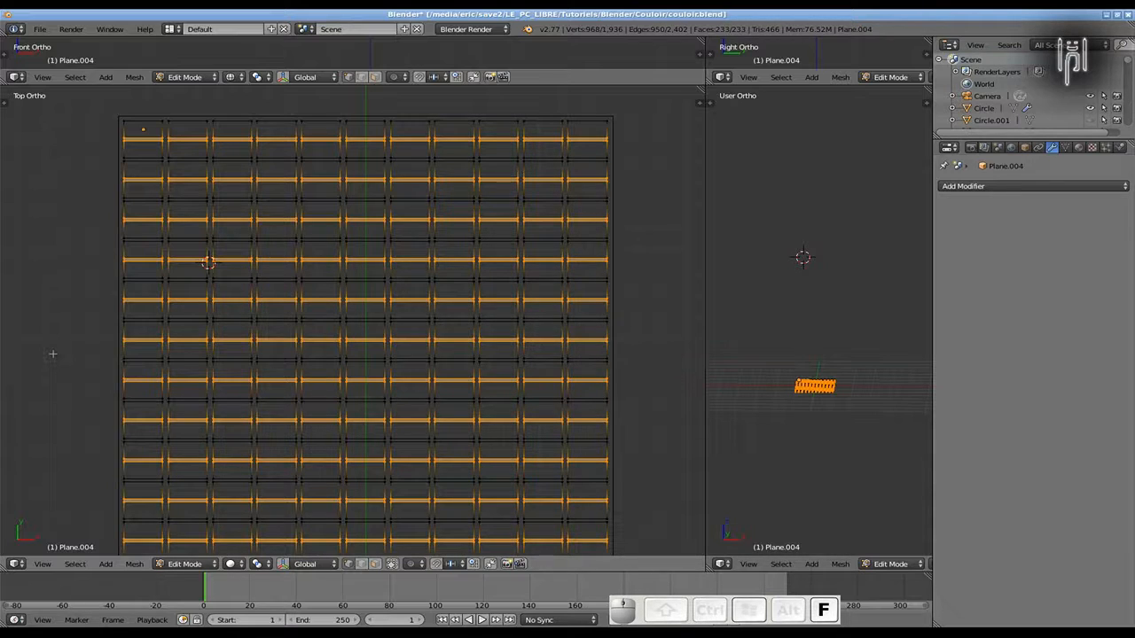
Fill the last open selected gaps with faces at the lower end of the grid's final column
{"action": "scroll", "coordinate": [52, 353], "scroll_direction": "down", "scroll_amount": 5}
{"action": "middle_click_drag", "start_coordinate": [165, 390], "coordinate": [172, 233], "text": "shift"}
{"action": "scroll", "coordinate": [200, 296], "scroll_direction": "up", "scroll_amount": 4}
{"action": "middle_click_drag", "start_coordinate": [188, 326], "coordinate": [106, 241], "text": "shift"}
{"action": "key", "text": "f"}
{"action": "key", "text": "f"}
{"action": "key", "text": "f"}
{"action": "key", "text": "f"}
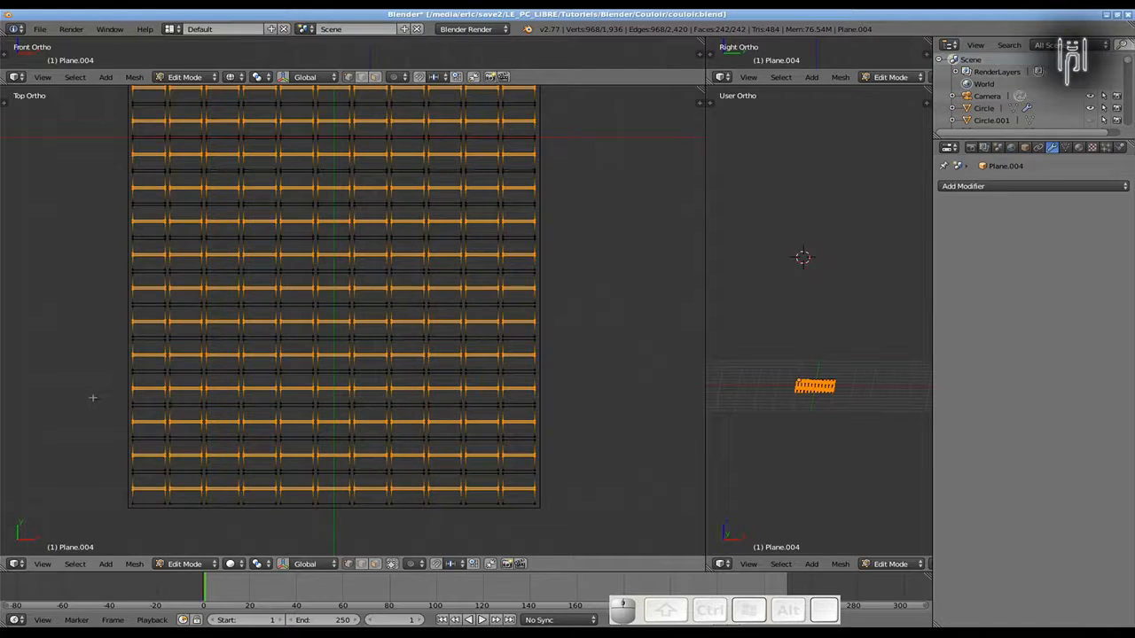
Inspect the faces filled between the rows in Object Mode, and return to editing the grid's mesh
{"action": "middle_click_drag", "start_coordinate": [73, 356], "coordinate": [163, 405], "text": "shift"}
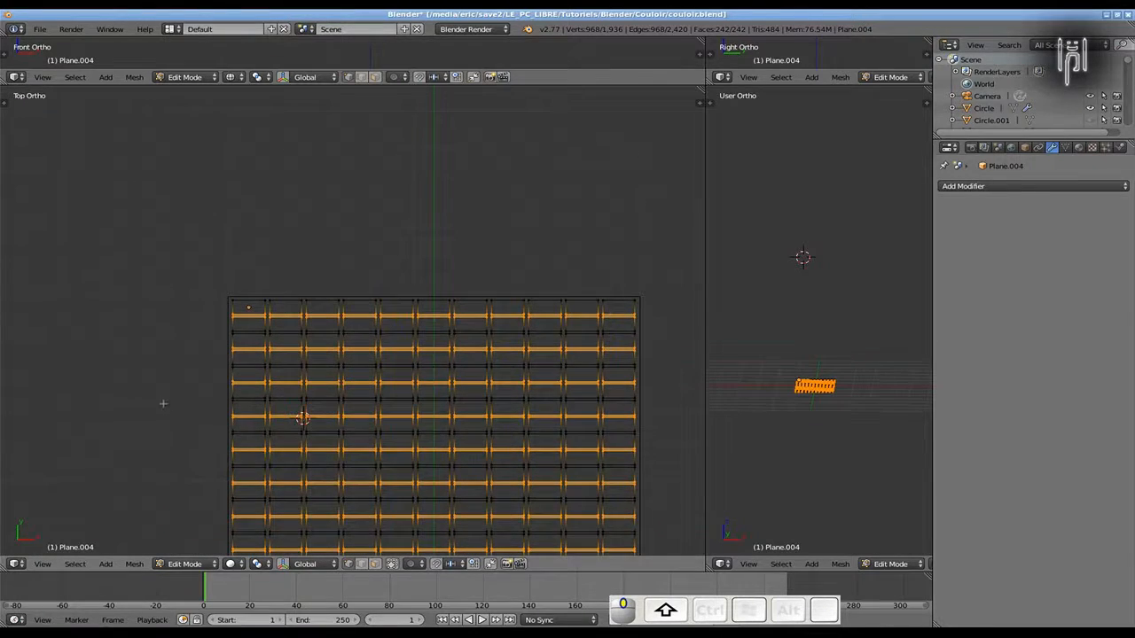
{"action": "scroll", "coordinate": [142, 292], "scroll_direction": "up", "scroll_amount": 2}
{"action": "middle_click_drag", "start_coordinate": [116, 299], "coordinate": [49, 271], "text": "shift"}
{"action": "key", "text": "Tab"}
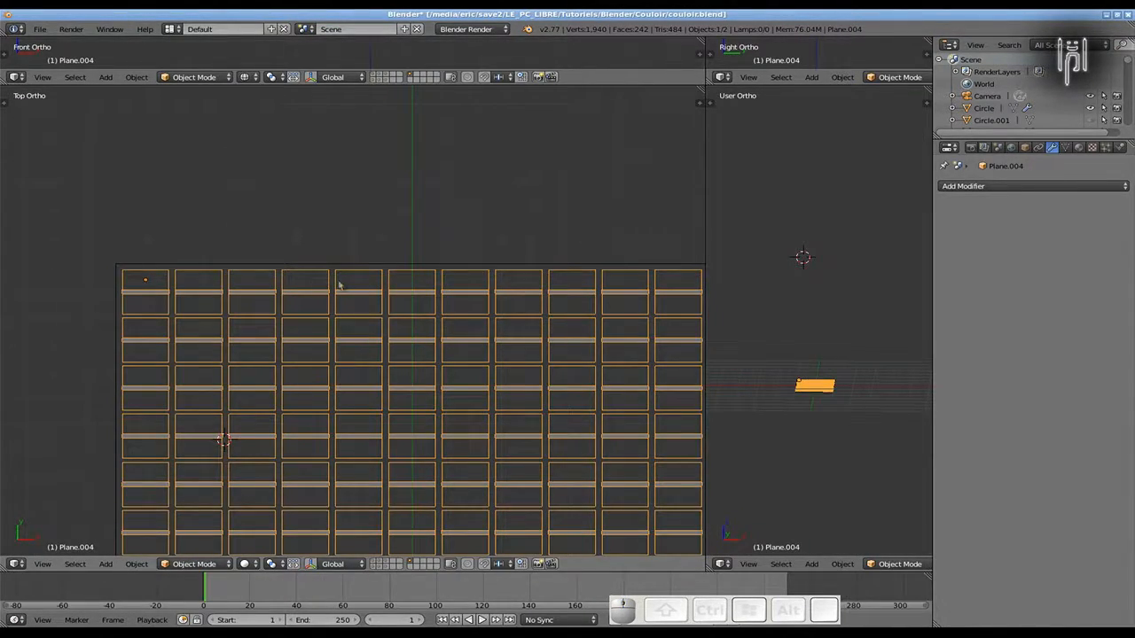
{"action": "key", "text": "Tab"}
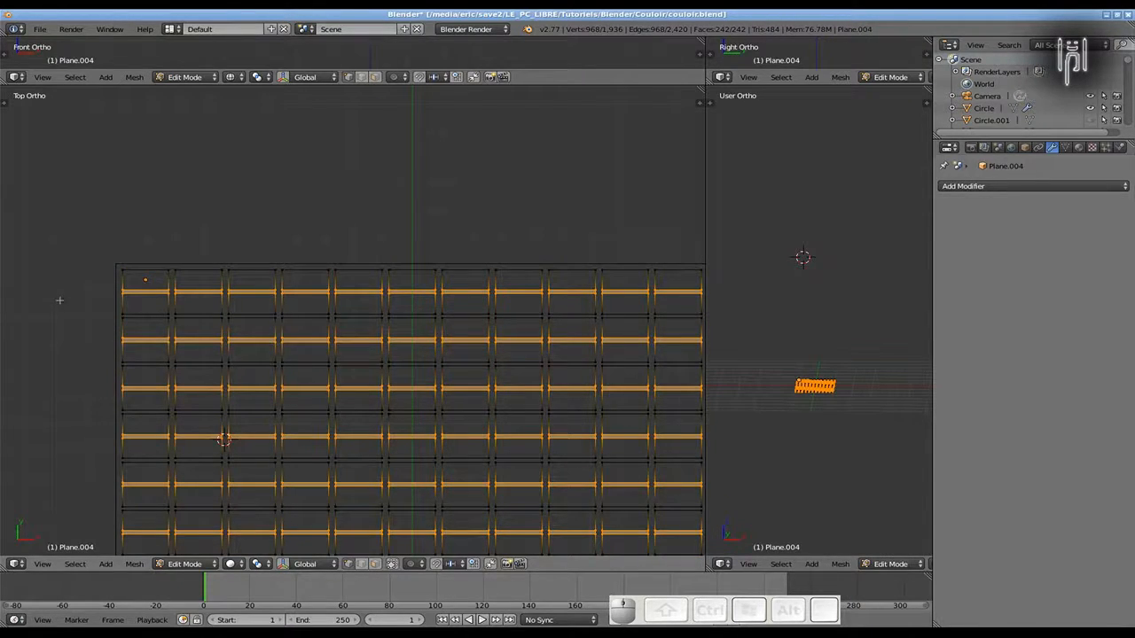
{"action": "middle_click_drag", "start_coordinate": [56, 352], "coordinate": [16, 264], "text": "shift"}
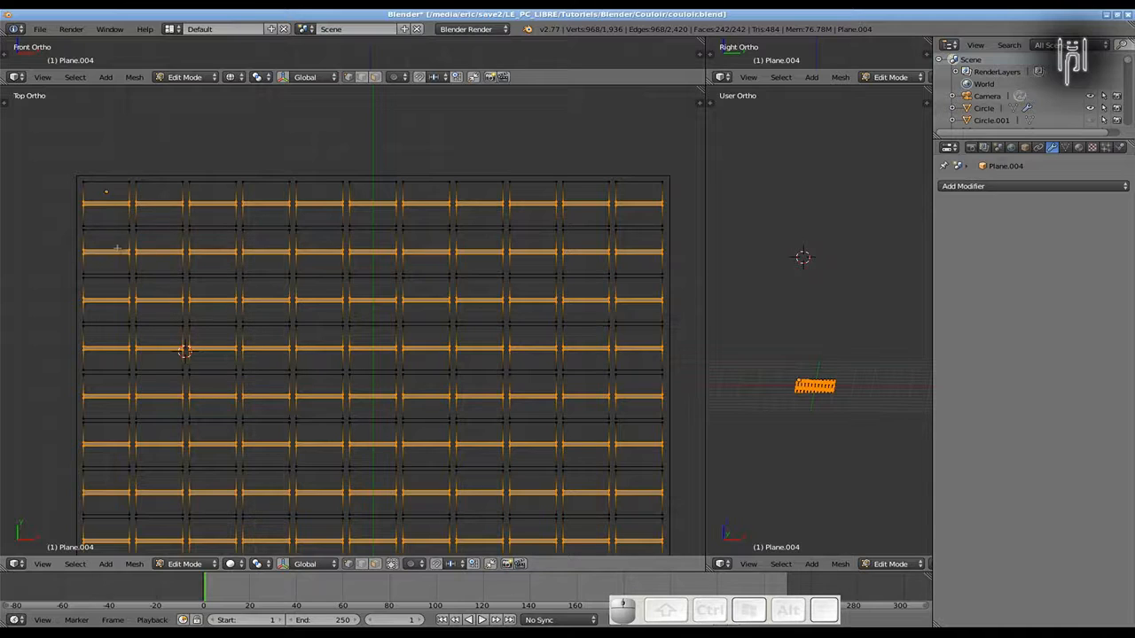
Clear the selection and box-select the facing edges of every second unfilled row gap in the grid's upper half
{"action": "key", "text": "a"}
{"action": "key", "text": "b"}
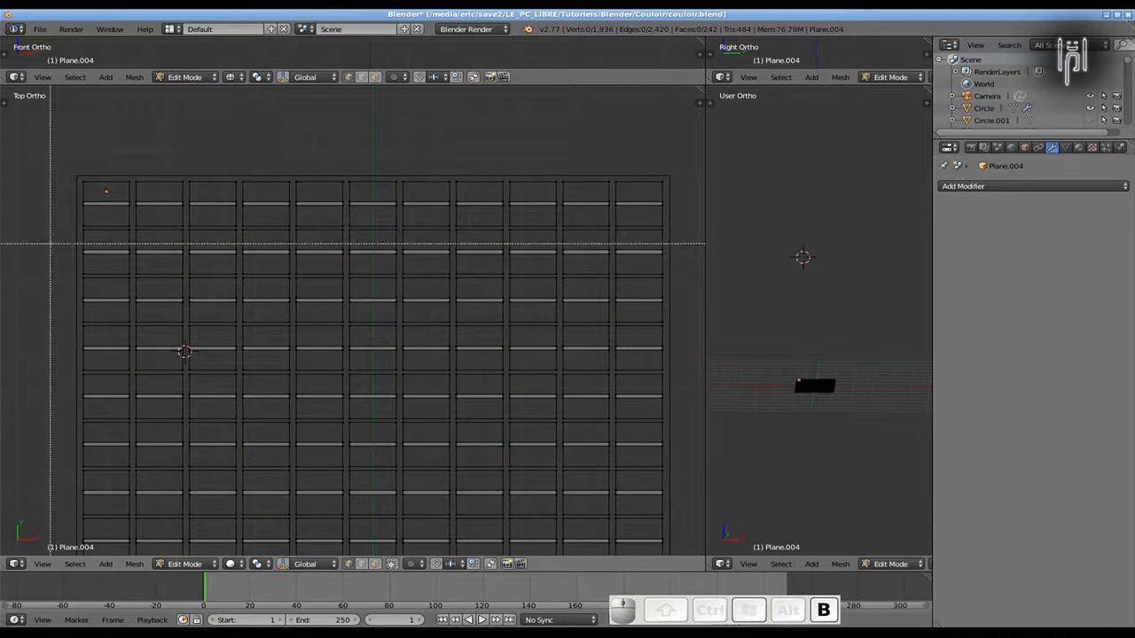
{"action": "left_click_drag", "start_coordinate": [49, 221], "coordinate": [681, 237]}
{"action": "key", "text": "b"}
{"action": "left_click_drag", "start_coordinate": [56, 314], "coordinate": [759, 329]}
{"action": "key", "text": "b"}
{"action": "left_click_drag", "start_coordinate": [49, 411], "coordinate": [688, 434]}
{"action": "key", "text": "b"}
{"action": "left_click_drag", "start_coordinate": [45, 506], "coordinate": [701, 527]}
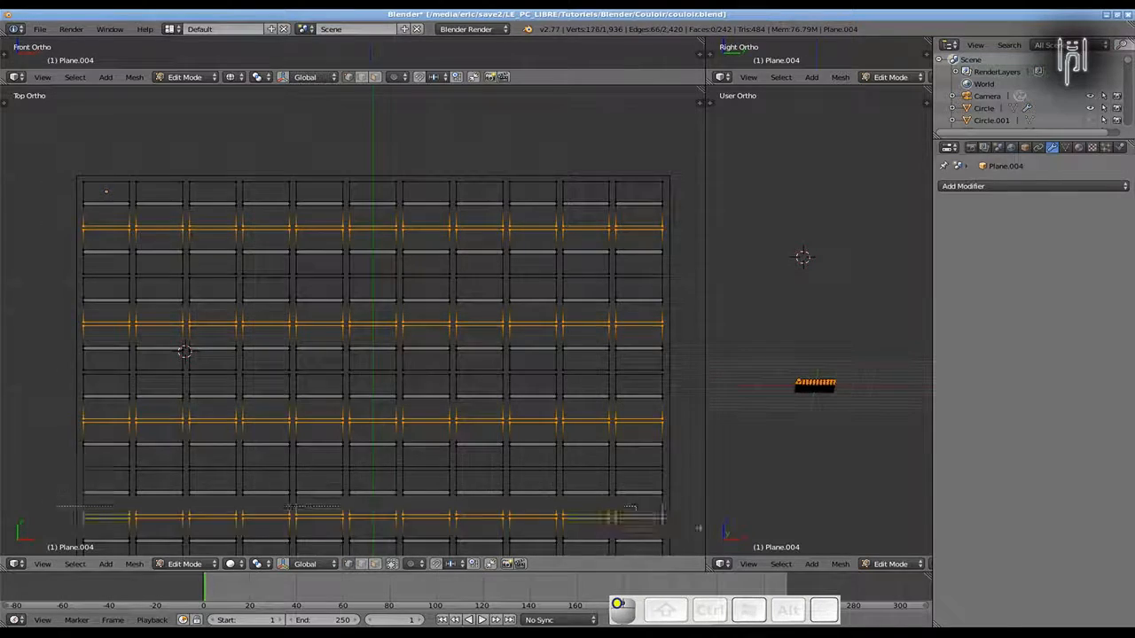
Add the facing edges of every second unfilled row gap to the selection, continuing down to the grid's last rows
{"action": "scroll", "coordinate": [373, 372], "scroll_direction": "down", "scroll_amount": 5}
{"action": "left_click_drag", "start_coordinate": [259, 316], "coordinate": [559, 327]}
{"action": "key", "text": "b"}
{"action": "left_click_drag", "start_coordinate": [266, 356], "coordinate": [558, 365]}
{"action": "key", "text": "b"}
{"action": "left_click_drag", "start_coordinate": [266, 396], "coordinate": [559, 404]}
{"action": "key", "text": "b"}
{"action": "left_click_drag", "start_coordinate": [277, 431], "coordinate": [559, 443]}
{"action": "left_click_drag", "start_coordinate": [569, 525], "coordinate": [569, 525]}
Fill all the newly selected row gaps with faces from the first column to the last, and clear the selection
{"action": "middle_click_drag", "start_coordinate": [125, 247], "coordinate": [156, 431], "text": "shift"}
{"action": "scroll", "coordinate": [157, 430], "scroll_direction": "up", "scroll_amount": 7}
{"action": "key", "text": "f"}
{"action": "scroll", "coordinate": [177, 334], "scroll_direction": "down", "scroll_amount": 4}
{"action": "middle_click_drag", "start_coordinate": [178, 328], "coordinate": [7, 182], "text": "shift"}
{"action": "scroll", "coordinate": [565, 419], "scroll_direction": "down", "scroll_amount": 3}
{"action": "middle_click_drag", "start_coordinate": [564, 420], "coordinate": [590, 198], "text": "shift"}
{"action": "scroll", "coordinate": [423, 367], "scroll_direction": "up", "scroll_amount": 3}
{"action": "key", "text": "a"}
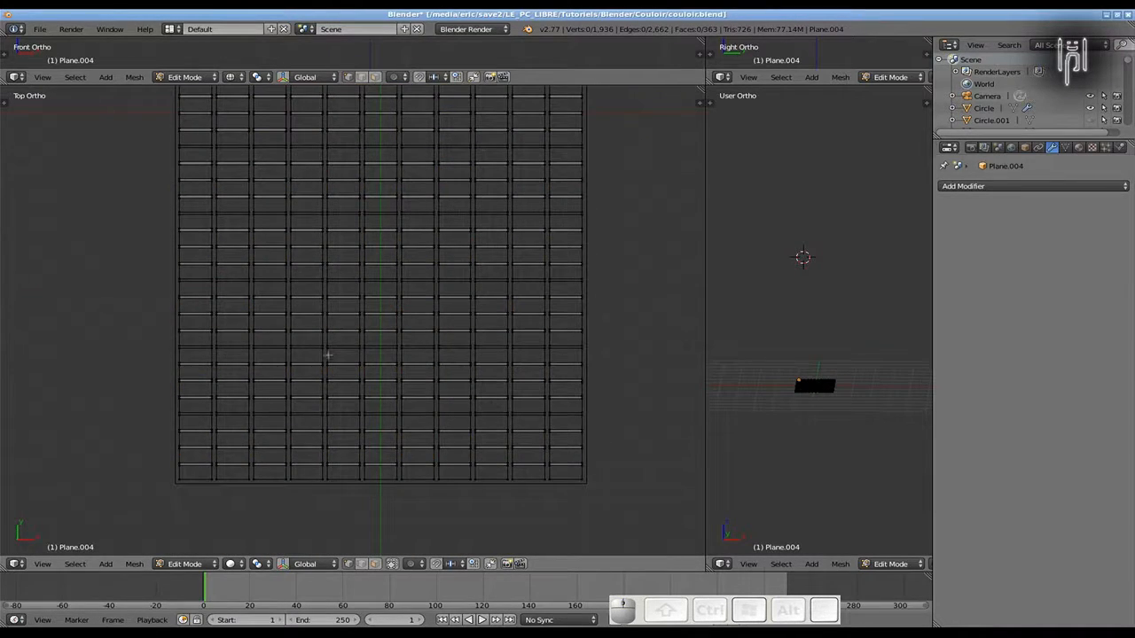
Box-select the facing edges of the first four row gaps still unfilled, working down from the grid's upper rows
{"action": "middle_click_drag", "start_coordinate": [101, 115], "coordinate": [144, 347], "text": "shift"}
{"action": "key", "text": "b"}
{"action": "left_click_drag", "start_coordinate": [185, 254], "coordinate": [664, 273]}
{"action": "key", "text": "b"}
{"action": "left_click_drag", "start_coordinate": [186, 321], "coordinate": [665, 341]}
{"action": "key", "text": "b"}
{"action": "left_click_drag", "start_coordinate": [177, 390], "coordinate": [694, 413]}
{"action": "key", "text": "b"}
{"action": "left_click_drag", "start_coordinate": [185, 454], "coordinate": [647, 474]}
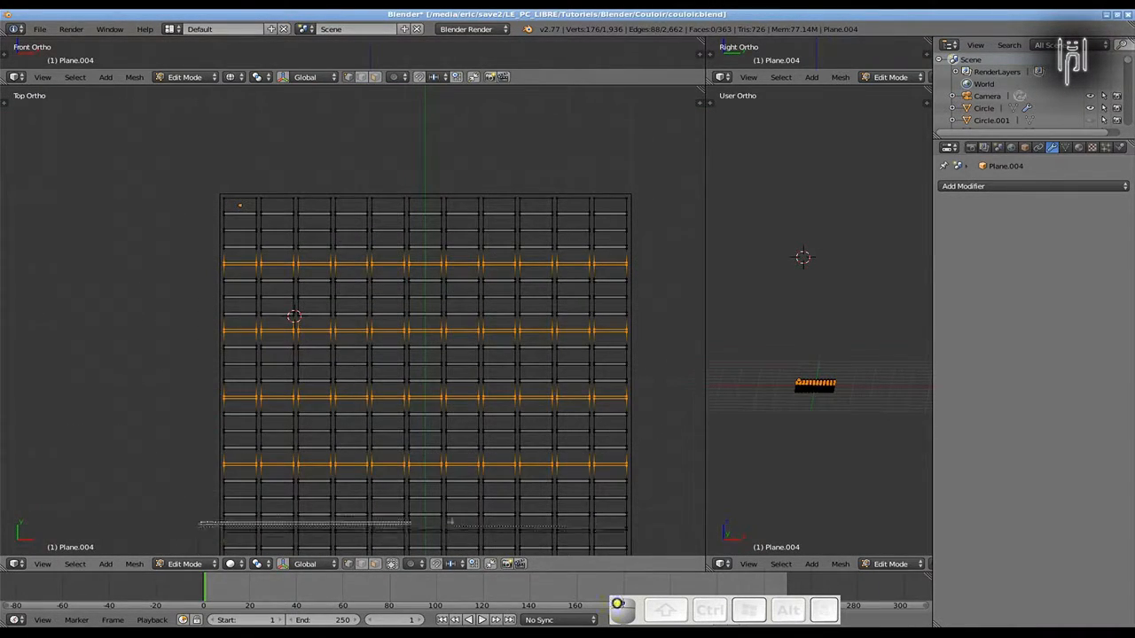
Add the facing edges of the remaining unfilled row gaps to the selection, down to the last one
{"action": "left_click_drag", "start_coordinate": [503, 363], "coordinate": [505, 364]}
{"action": "key", "text": "b"}
{"action": "left_click_drag", "start_coordinate": [231, 397], "coordinate": [504, 407]}
{"action": "key", "text": "b"}
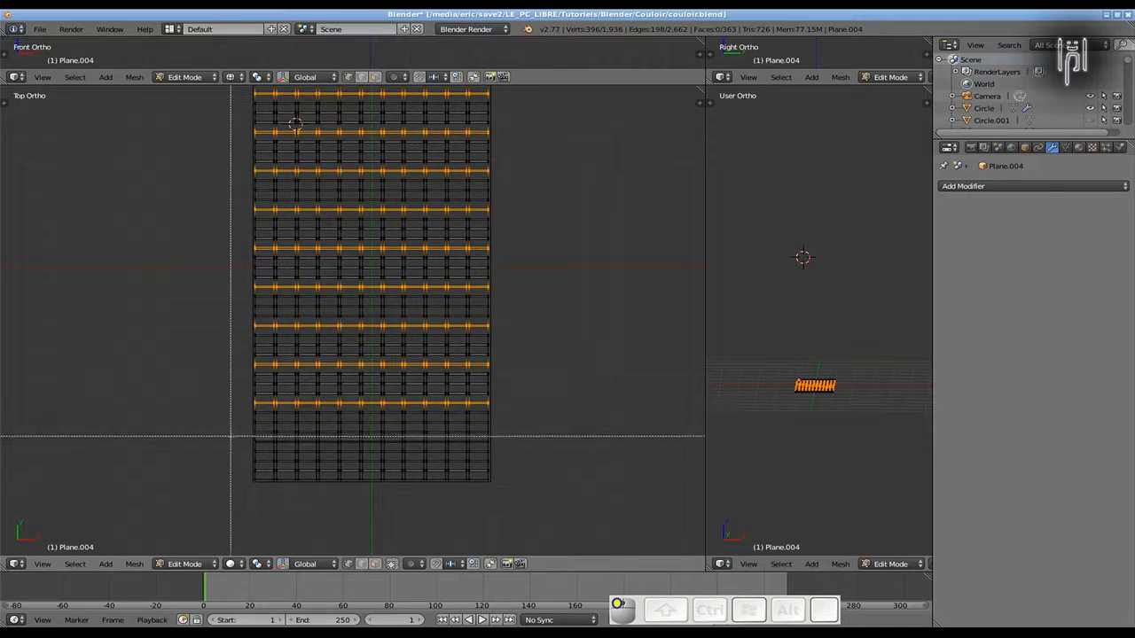
{"action": "left_click_drag", "start_coordinate": [230, 436], "coordinate": [503, 447]}
Fill the remaining selected row gaps with faces across all columns and clear the selection
{"action": "scroll", "coordinate": [137, 393], "scroll_direction": "up", "scroll_amount": 5}
{"action": "key", "text": "f"}
{"action": "scroll", "coordinate": [174, 319], "scroll_direction": "down", "scroll_amount": 5}
{"action": "key", "text": "a"}
{"action": "scroll", "coordinate": [173, 319], "scroll_direction": "up", "scroll_amount": 7}
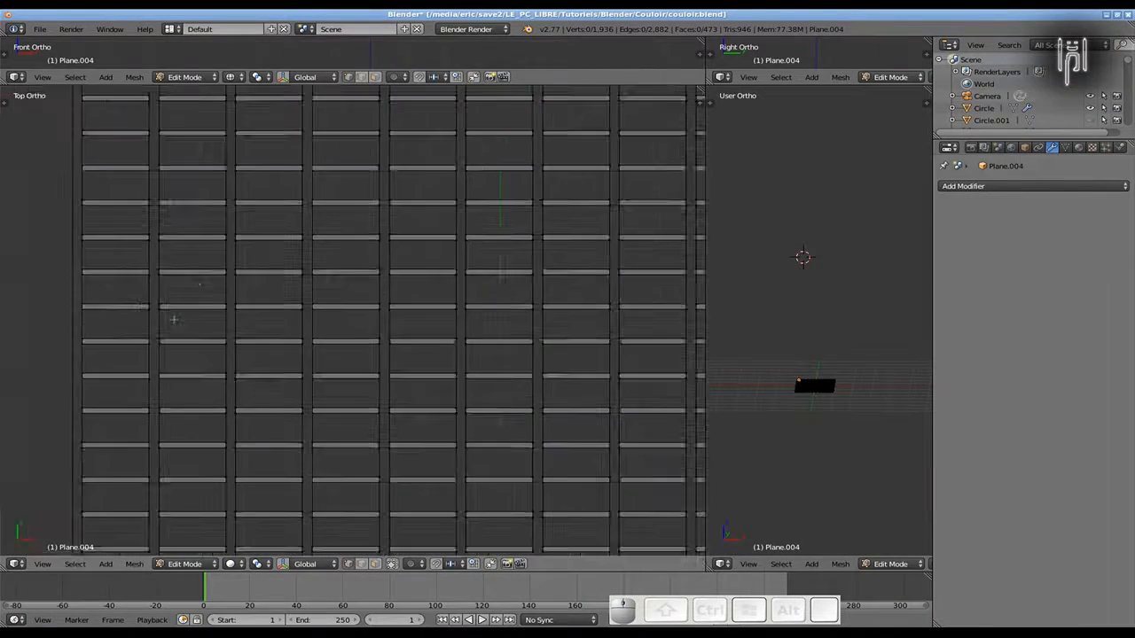
Box-select the outer edges of the grid's uppermost row and extrude them along Y up to the surrounding frame
{"action": "scroll", "coordinate": [139, 304], "scroll_direction": "down", "scroll_amount": 2}
{"action": "middle_click_drag", "start_coordinate": [338, 325], "coordinate": [230, 423], "text": "shift"}
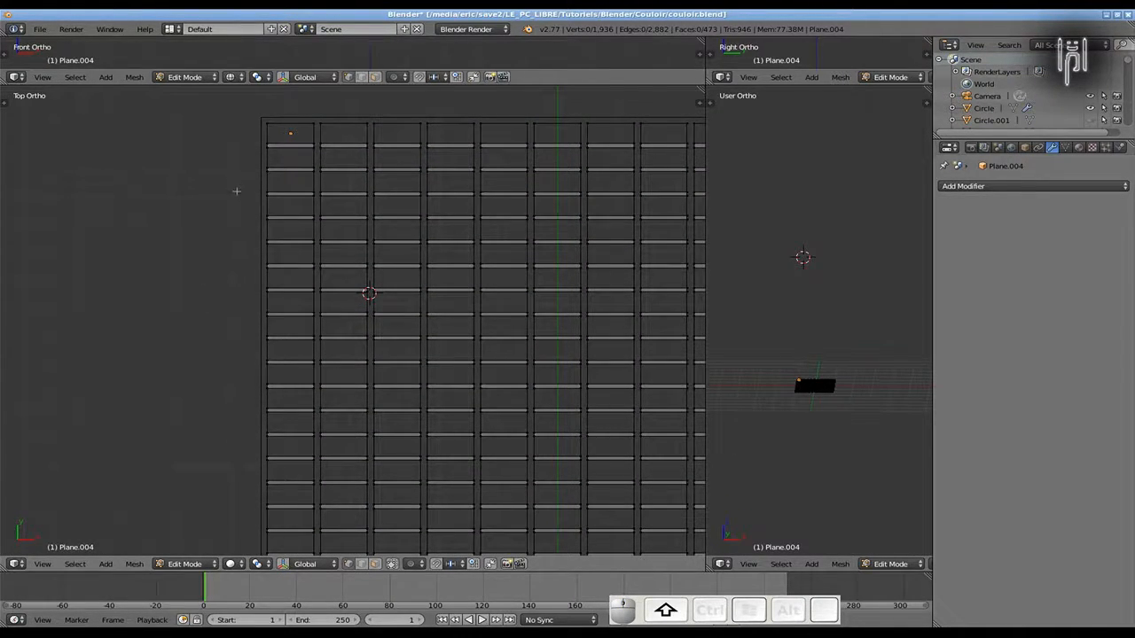
{"action": "middle_click_drag", "start_coordinate": [239, 208], "coordinate": [100, 406], "text": "shift"}
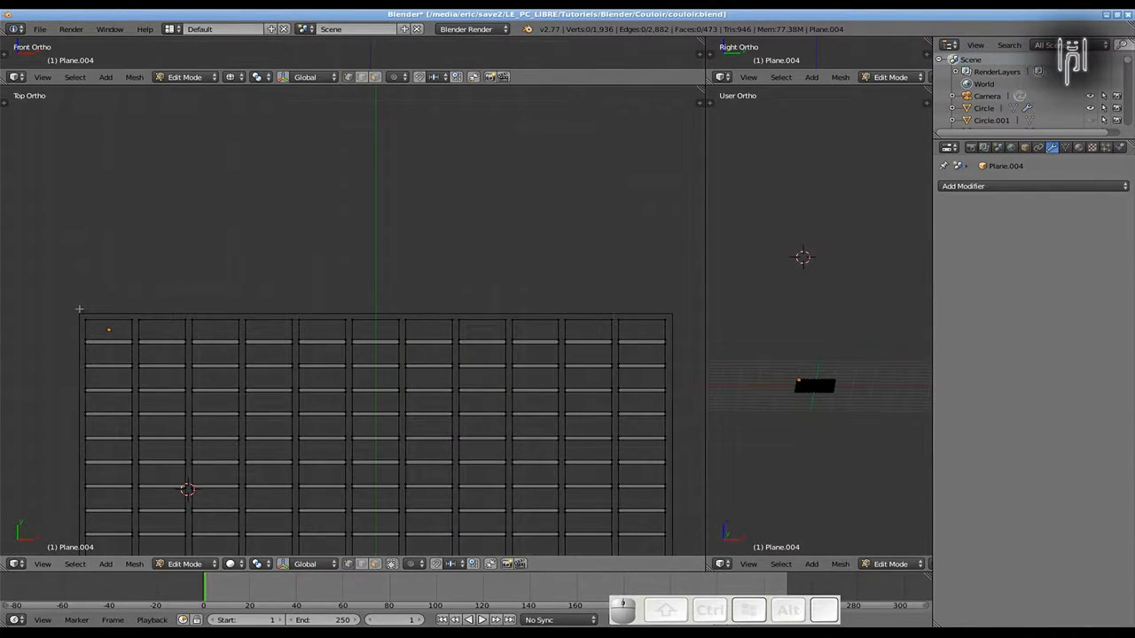
{"action": "key", "text": "a"}
{"action": "key", "text": "a"}
{"action": "key", "text": "b"}
{"action": "left_click_drag", "start_coordinate": [43, 298], "coordinate": [681, 328]}
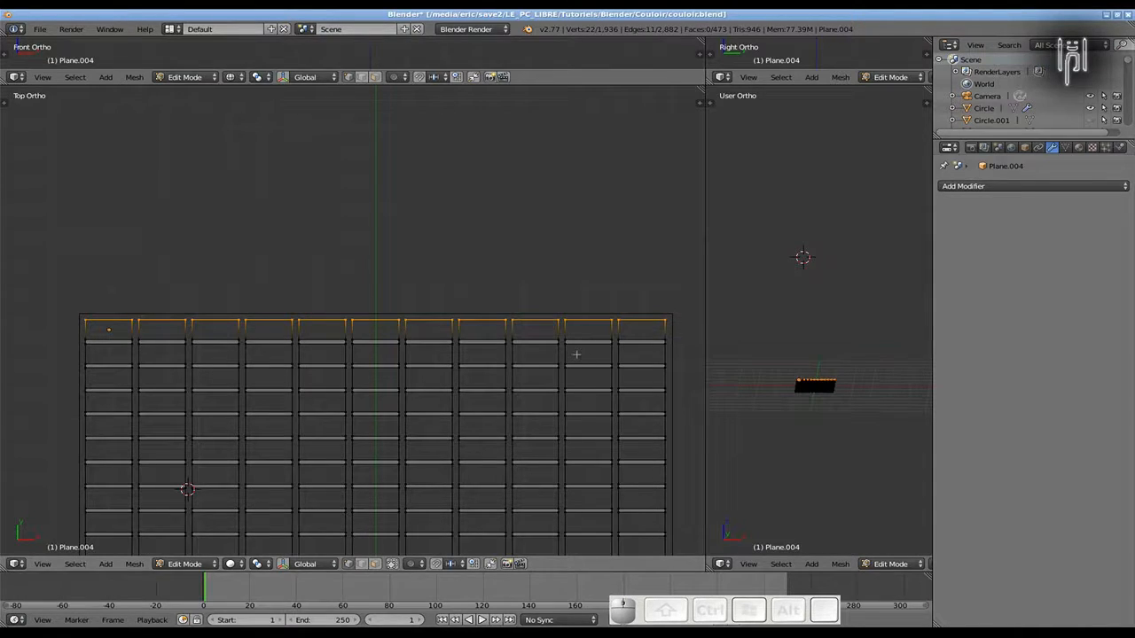
{"action": "key", "text": "e"}
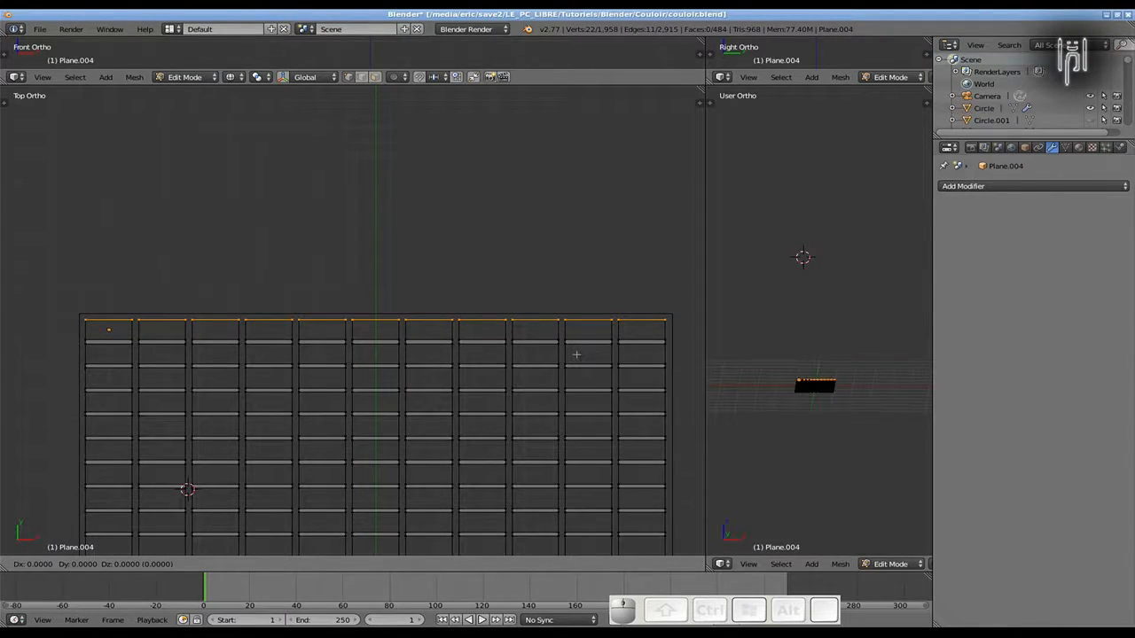
{"action": "key", "text": "y"}
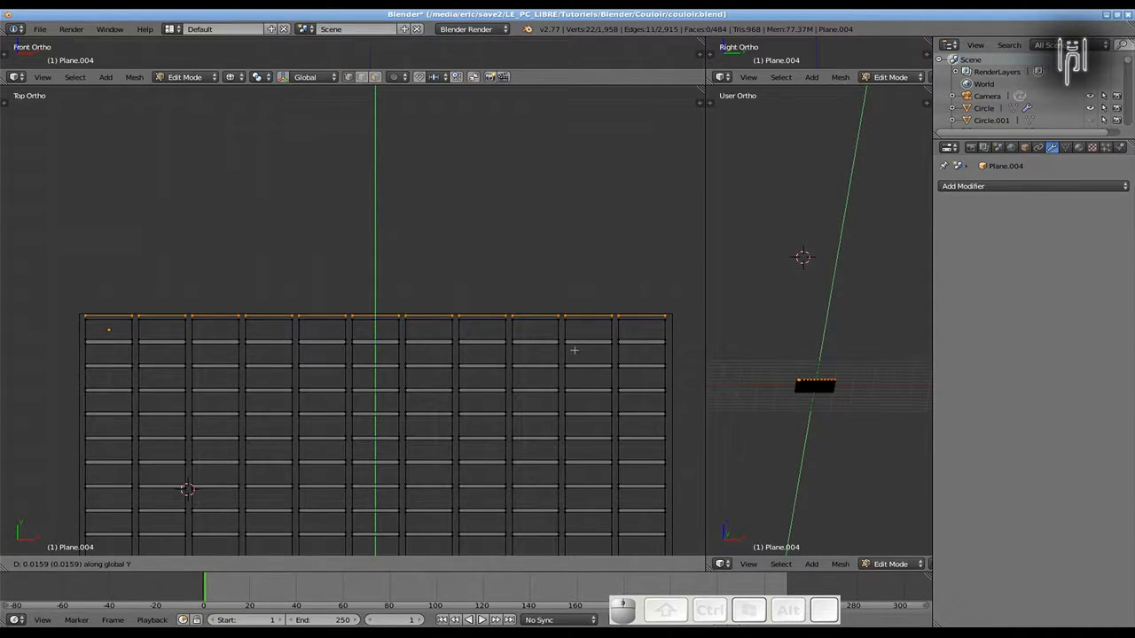
{"action": "left_click", "coordinate": [575, 347]}
{"action": "scroll", "coordinate": [535, 319], "scroll_direction": "up", "scroll_amount": 13}
Move the extruded upper edges along Y in fine increments to line them up with the frame's outer line
{"action": "key", "text": "g"}
{"action": "key", "text": "y"}
{"action": "key", "text": "Up"}
{"action": "left_click", "coordinate": [436, 230]}
{"action": "middle_click_drag", "start_coordinate": [436, 230], "coordinate": [311, 260], "text": "shift"}
{"action": "key", "text": "g"}
{"action": "key", "text": "y"}
{"action": "key", "text": "Up"}
{"action": "left_click", "coordinate": [259, 379]}
{"action": "key", "text": "g"}
{"action": "key", "text": "y"}
{"action": "left_click", "coordinate": [346, 297]}
Box-select the new strips along the upper border and examine them both in and out of Edit Mode
{"action": "scroll", "coordinate": [327, 273], "scroll_direction": "down", "scroll_amount": 18}
{"action": "key", "text": "a"}
{"action": "key", "text": "b"}
{"action": "left_click_drag", "start_coordinate": [71, 297], "coordinate": [683, 339]}
{"action": "key", "text": "Tab"}
{"action": "key", "text": "Tab"}
{"action": "key", "text": "Tab"}
{"action": "key", "text": "Tab"}
{"action": "scroll", "coordinate": [423, 330], "scroll_direction": "down", "scroll_amount": 1}
{"action": "scroll", "coordinate": [424, 329], "scroll_direction": "up", "scroll_amount": 7}
{"action": "scroll", "coordinate": [423, 330], "scroll_direction": "down", "scroll_amount": 7}
Reselect the outer edges of the upper border and adjust their position along Y against the frame
{"action": "key", "text": "a"}
{"action": "key", "text": "b"}
{"action": "left_click_drag", "start_coordinate": [103, 300], "coordinate": [638, 322]}
{"action": "scroll", "coordinate": [460, 295], "scroll_direction": "up", "scroll_amount": 11}
{"action": "key", "text": "g"}
{"action": "key", "text": "y"}
{"action": "left_click", "coordinate": [595, 414]}
{"action": "key", "text": "Tab"}
{"action": "scroll", "coordinate": [523, 417], "scroll_direction": "down", "scroll_amount": 12}
{"action": "middle_click_drag", "start_coordinate": [390, 523], "coordinate": [377, 240], "text": "shift"}
{"action": "key", "text": "a"}
{"action": "key", "text": "Tab"}
{"action": "key", "text": "b"}
{"action": "left_click_drag", "start_coordinate": [172, 267], "coordinate": [695, 279]}
{"action": "scroll", "coordinate": [416, 288], "scroll_direction": "down", "scroll_amount": 3}
{"action": "key", "text": "a"}
Box-select the outer edges of the grid's lowest row and extrude them down to the surrounding frame
{"action": "middle_click_drag", "start_coordinate": [231, 282], "coordinate": [202, 364], "text": "shift"}
{"action": "key", "text": "b"}
{"action": "left_click_drag", "start_coordinate": [202, 365], "coordinate": [585, 371]}
{"action": "scroll", "coordinate": [472, 365], "scroll_direction": "up", "scroll_amount": 13}
{"action": "scroll", "coordinate": [471, 366], "scroll_direction": "up", "scroll_amount": 1}
{"action": "key", "text": "e"}
{"action": "left_click", "coordinate": [502, 329]}
Box-select the new strips along the lower border and inspect the whole grid in Object Mode
{"action": "scroll", "coordinate": [484, 385], "scroll_direction": "down", "scroll_amount": 13}
{"action": "key", "text": "a"}
{"action": "key", "text": "b"}
{"action": "left_click_drag", "start_coordinate": [177, 322], "coordinate": [643, 359]}
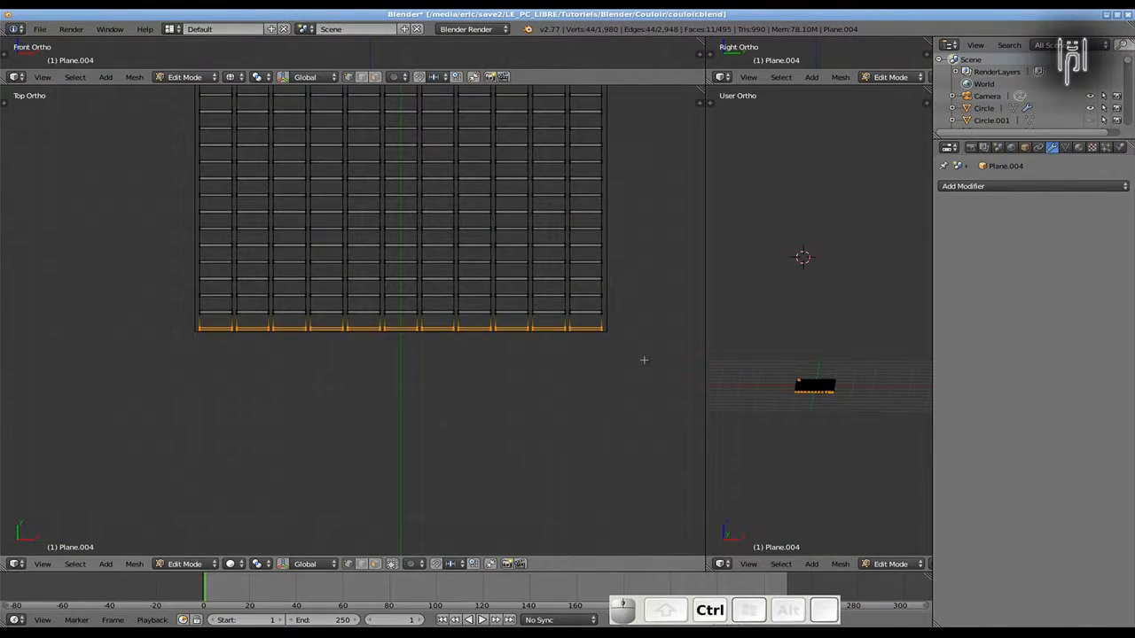
{"action": "key", "text": "Tab"}
{"action": "scroll", "coordinate": [564, 320], "scroll_direction": "up", "scroll_amount": 11}
{"action": "scroll", "coordinate": [532, 320], "scroll_direction": "down", "scroll_amount": 12}
{"action": "scroll", "coordinate": [549, 341], "scroll_direction": "up", "scroll_amount": 2}
{"action": "middle_click_drag", "start_coordinate": [511, 316], "coordinate": [688, 553], "text": "shift"}
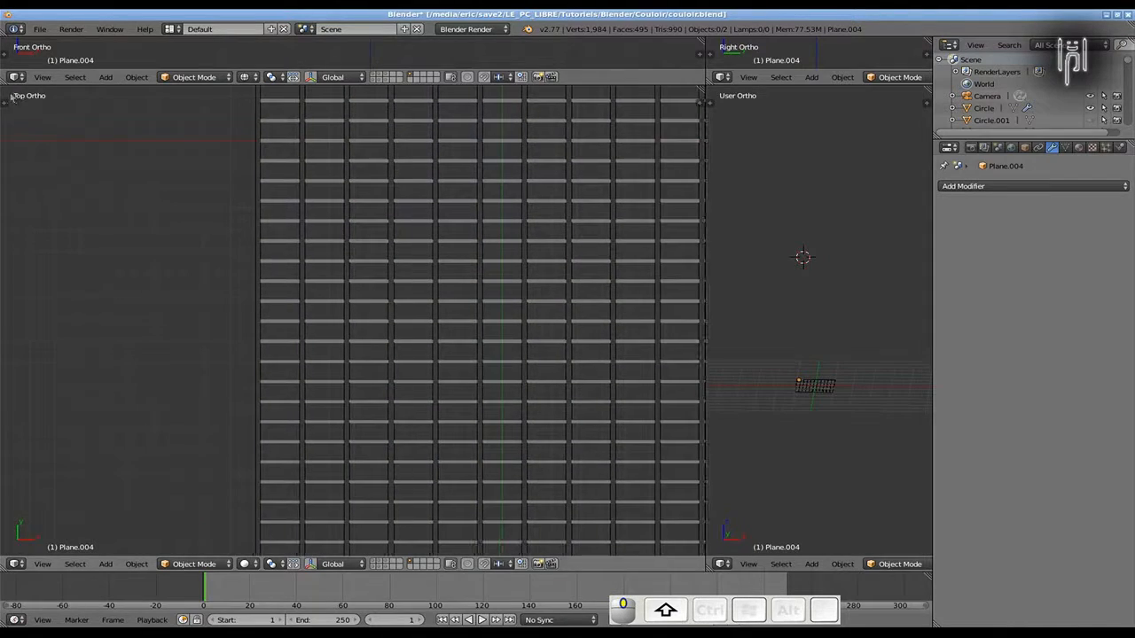
{"action": "scroll", "coordinate": [204, 217], "scroll_direction": "down", "scroll_amount": 4}
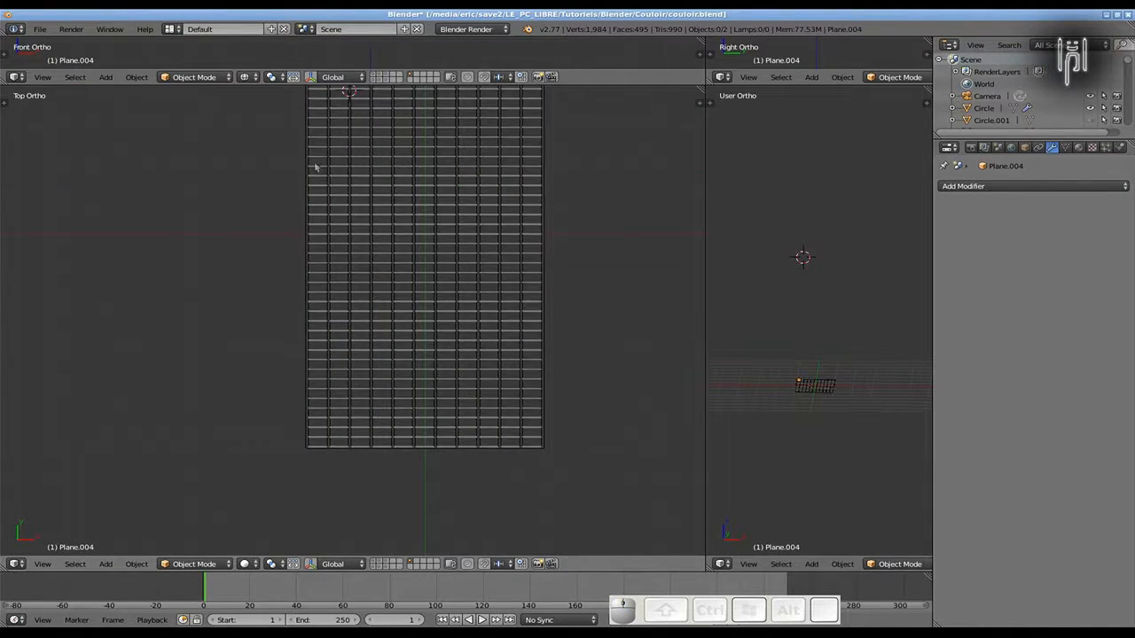
{"action": "scroll", "coordinate": [258, 242], "scroll_direction": "up", "scroll_amount": 2}
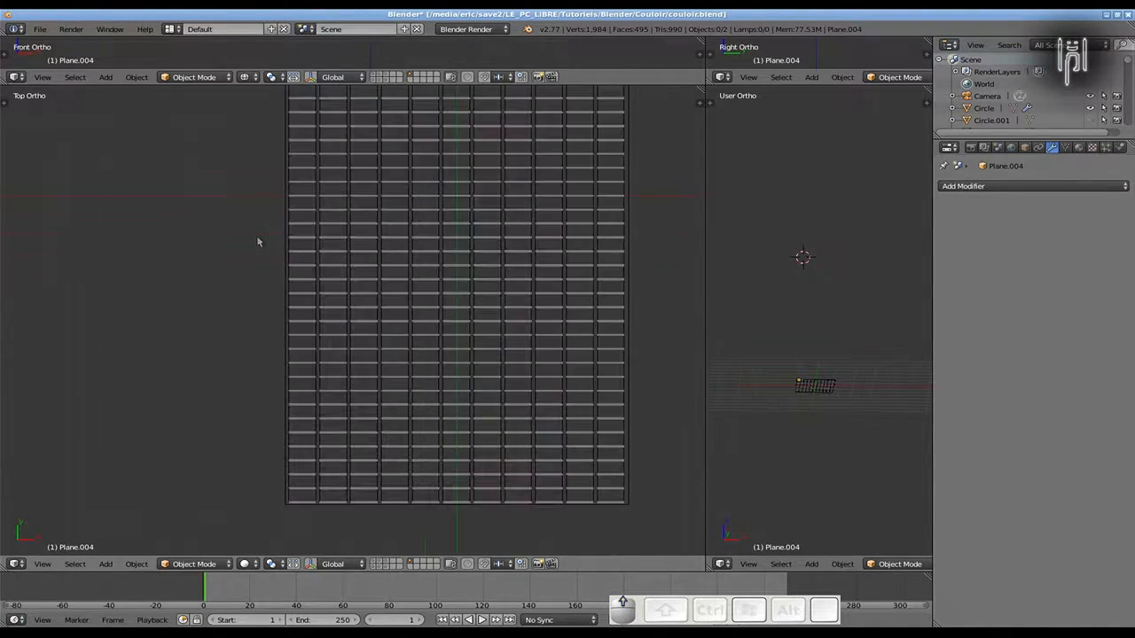
{"action": "scroll", "coordinate": [237, 207], "scroll_direction": "down", "scroll_amount": 4}
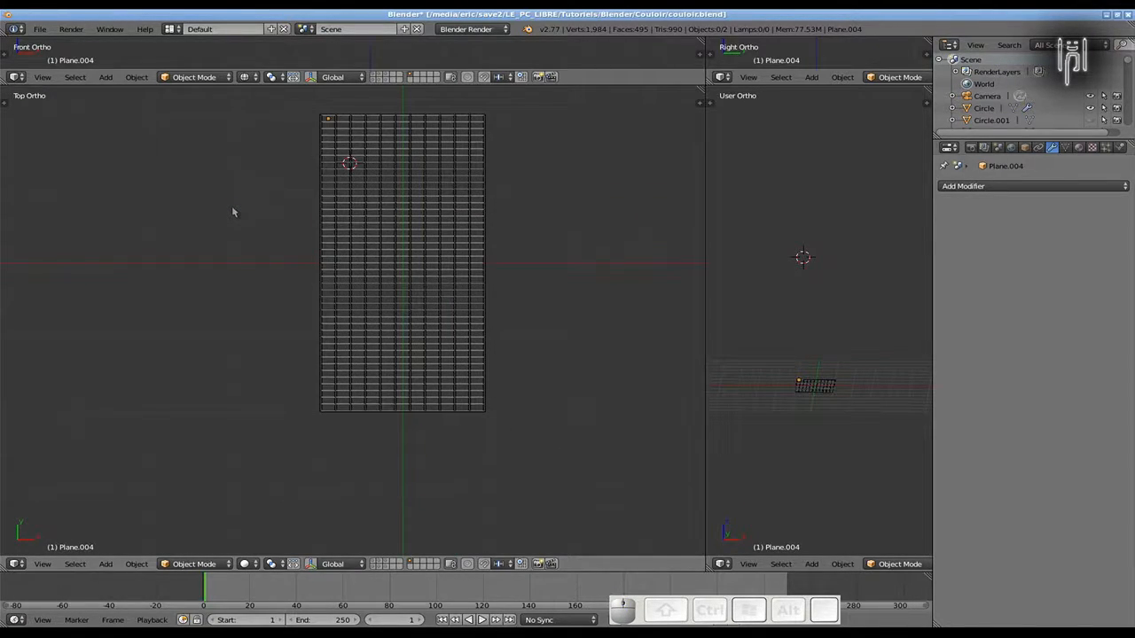
Box-select the facing edges of the first column gap over the full grid height and fill the gap with a face
{"action": "key", "text": "Tab"}
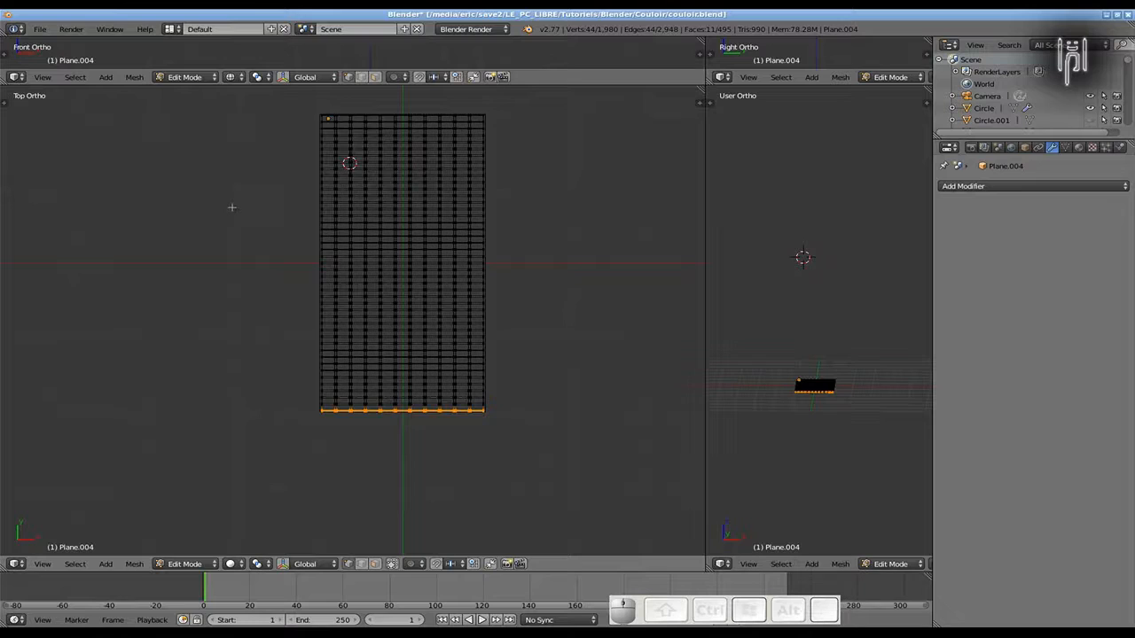
{"action": "key", "text": "a"}
{"action": "key", "text": "b"}
{"action": "left_click_drag", "start_coordinate": [327, 107], "coordinate": [343, 425]}
{"action": "key", "text": "f"}
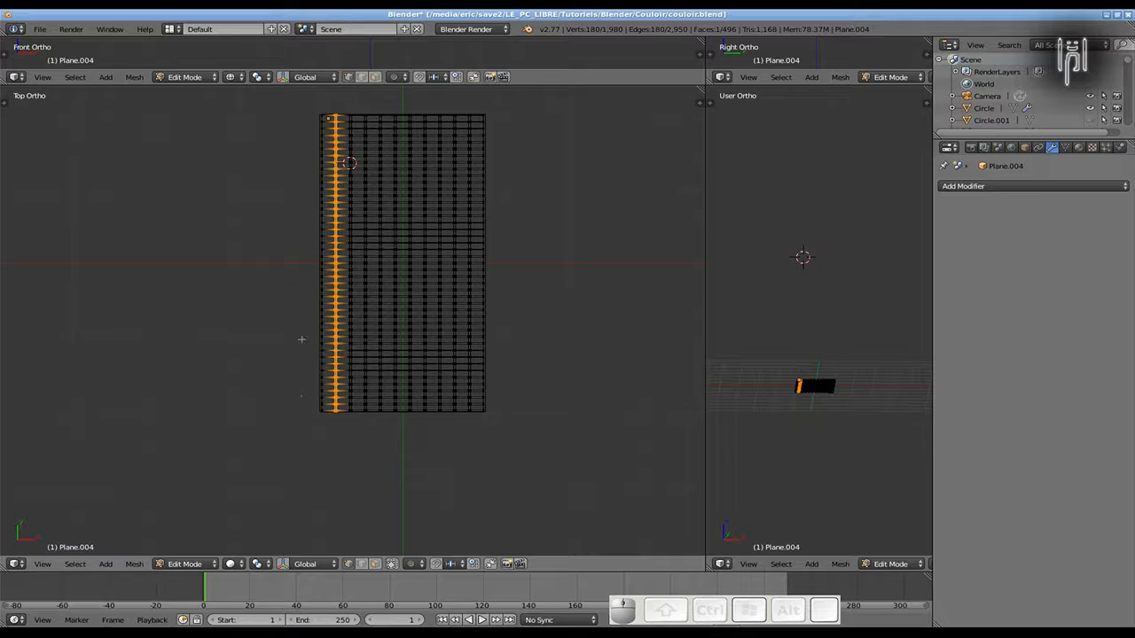
{"action": "key", "text": "Tab"}
{"action": "scroll", "coordinate": [297, 294], "scroll_direction": "up", "scroll_amount": 5}
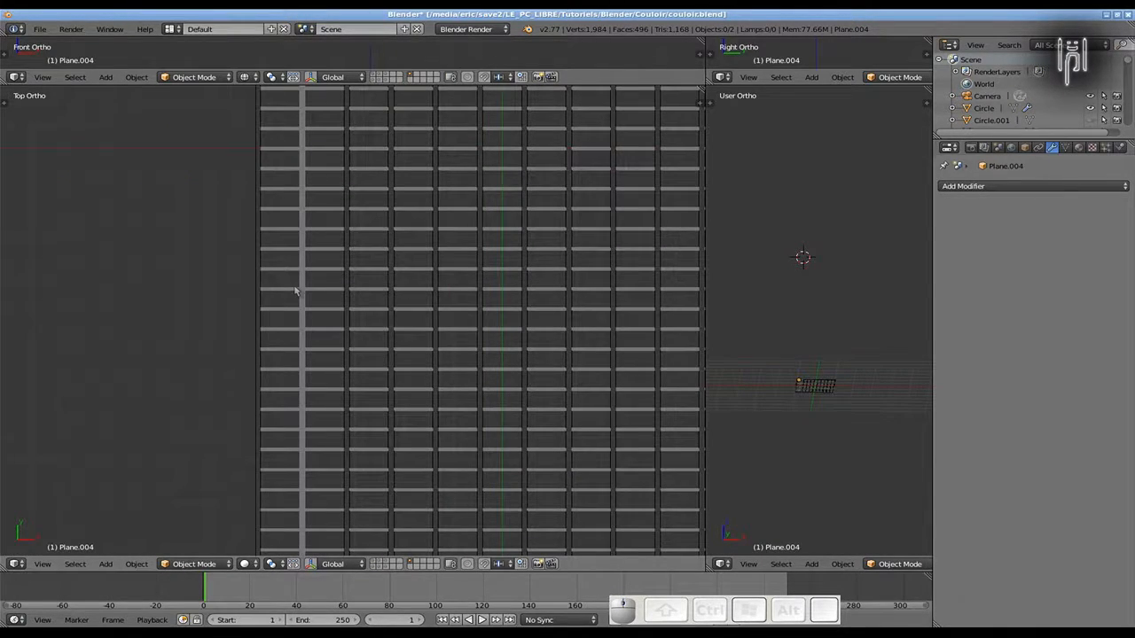
{"action": "scroll", "coordinate": [295, 290], "scroll_direction": "down", "scroll_amount": 5}
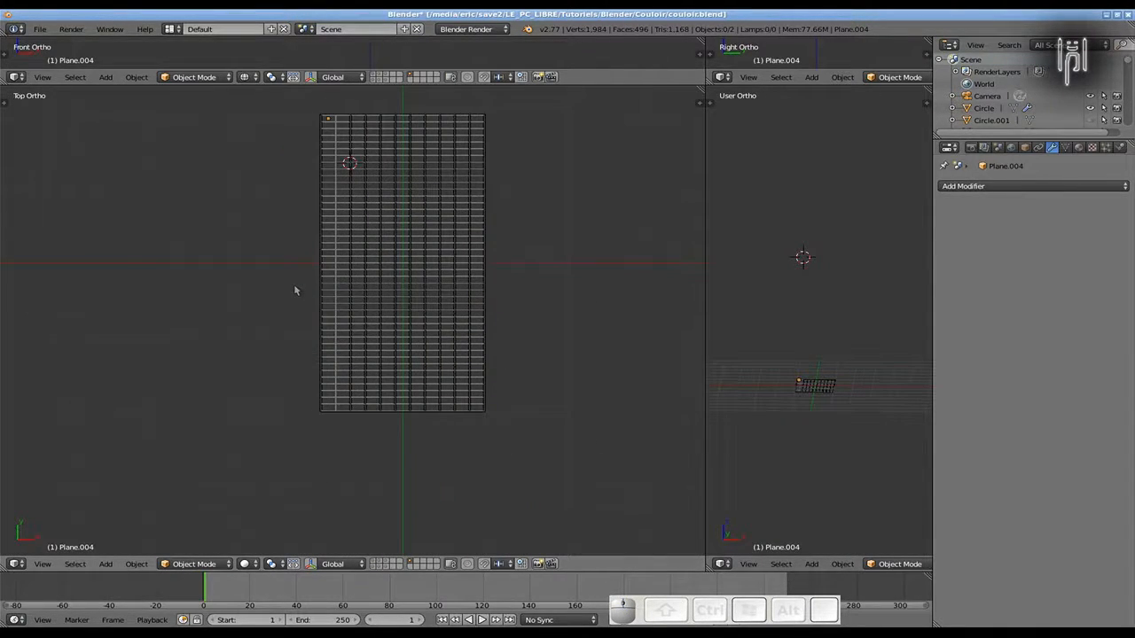
Return to Edit Mode and box-select only the facing edges of the third column gap over the full grid height
{"action": "key", "text": "Tab"}
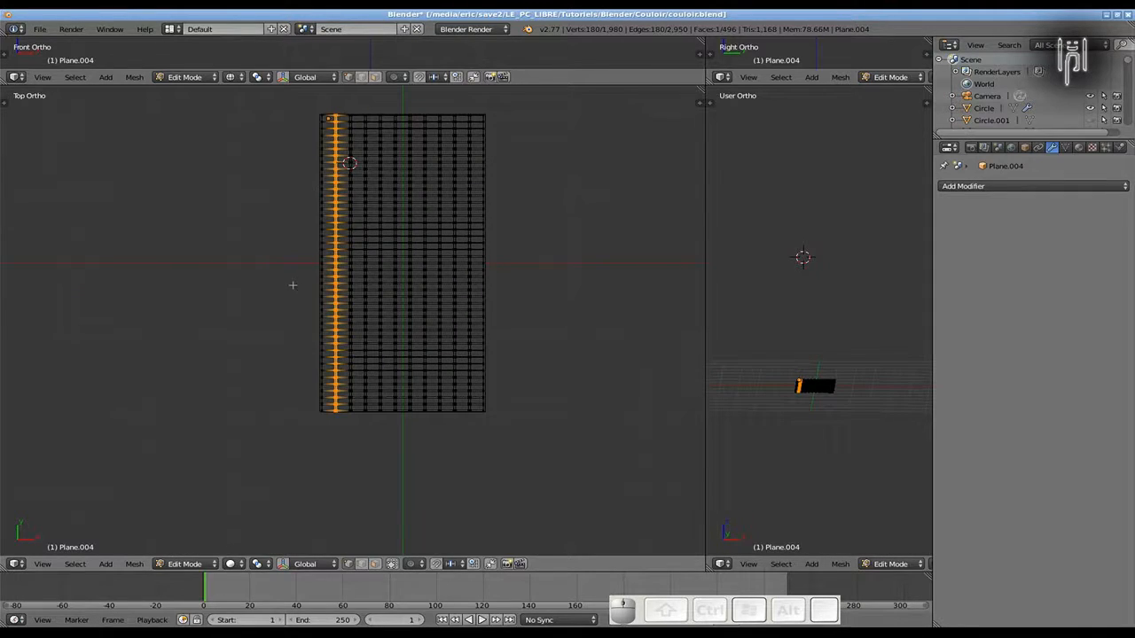
{"action": "key", "text": "a"}
{"action": "key", "text": "b"}
{"action": "left_click_drag", "start_coordinate": [352, 103], "coordinate": [379, 432]}
Add the fifth, seventh and ninth column gaps to the selection and try to fill all four with faces at once
{"action": "key", "text": "b"}
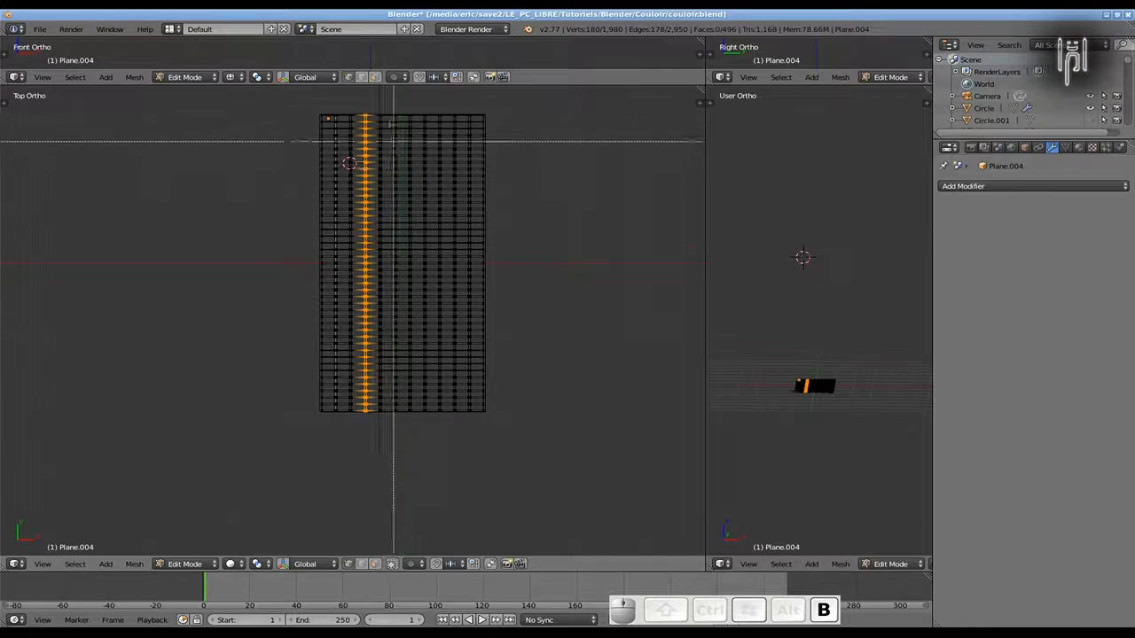
{"action": "left_click_drag", "start_coordinate": [392, 103], "coordinate": [400, 436]}
{"action": "key", "text": "b"}
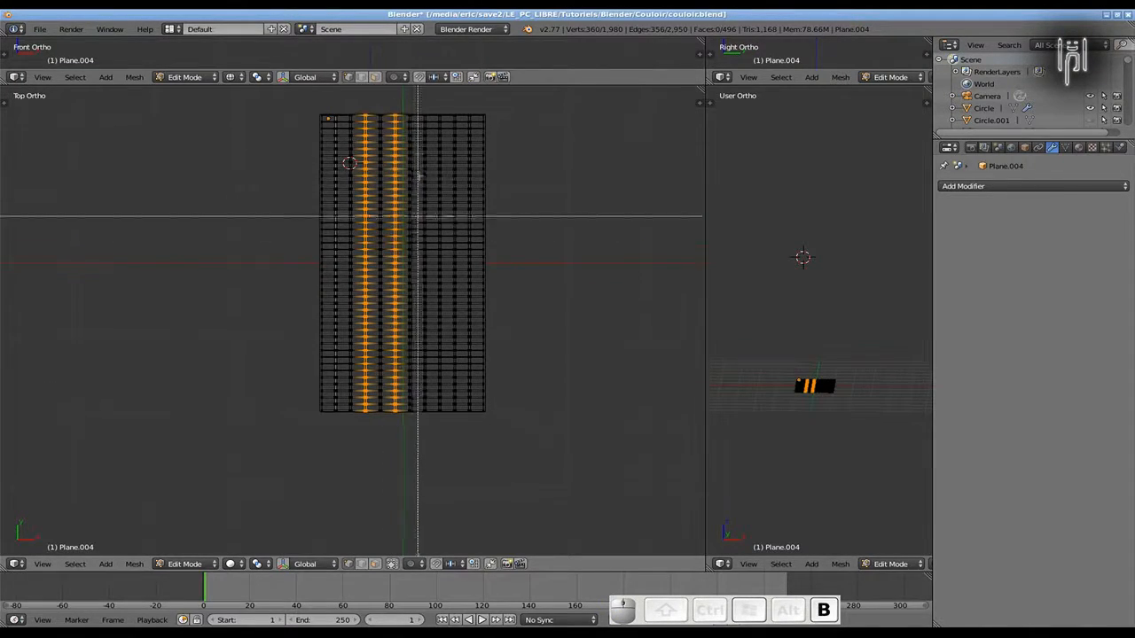
{"action": "left_click_drag", "start_coordinate": [421, 96], "coordinate": [433, 429]}
{"action": "key", "text": "b"}
{"action": "left_click_drag", "start_coordinate": [445, 101], "coordinate": [458, 434]}
{"action": "scroll", "coordinate": [111, 264], "scroll_direction": "up", "scroll_amount": 5}
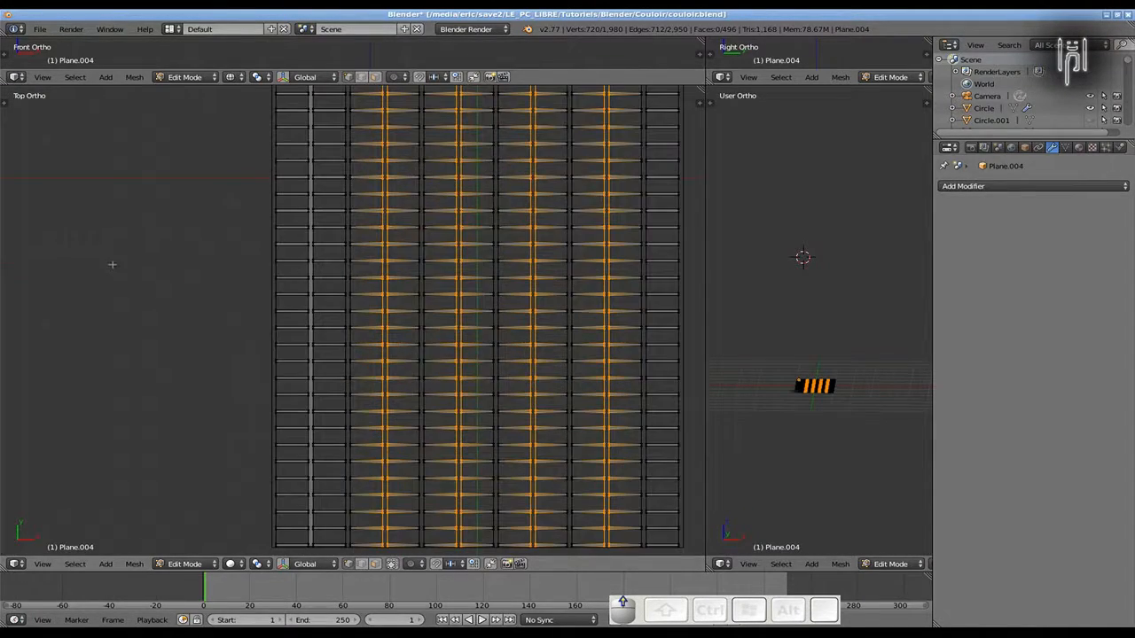
{"action": "scroll", "coordinate": [114, 268], "scroll_direction": "up", "scroll_amount": 2}
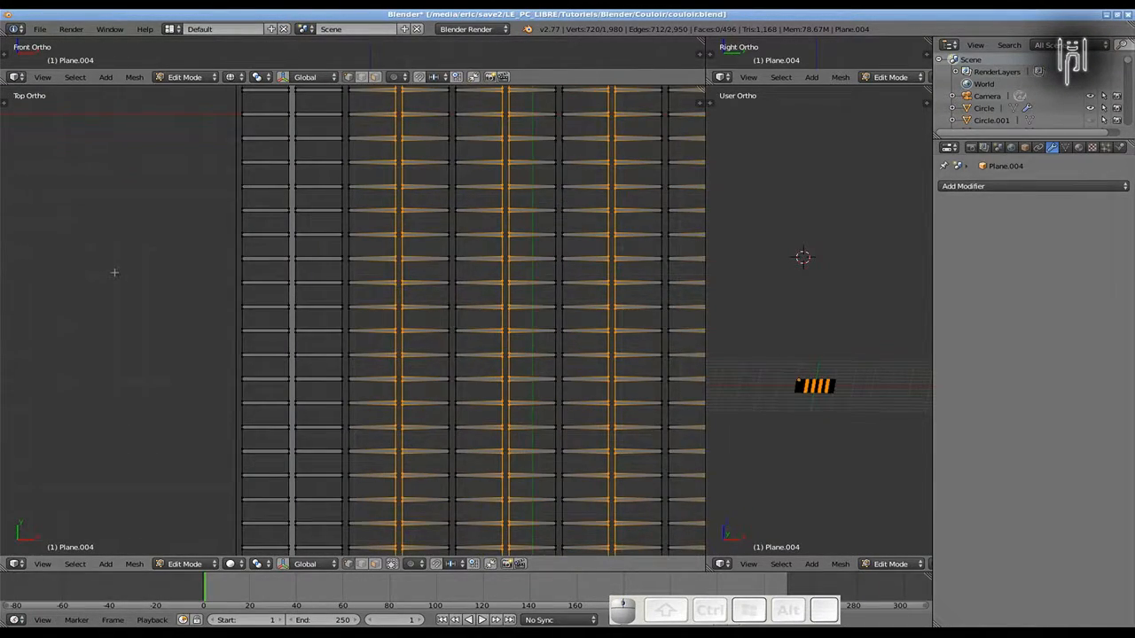
{"action": "key", "text": "f"}
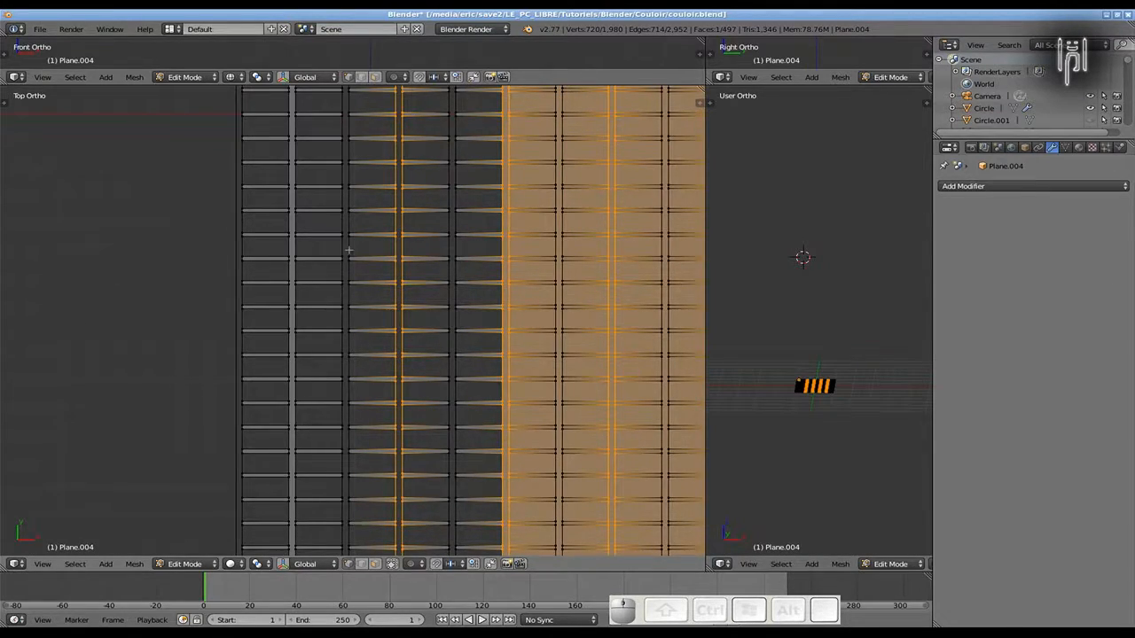
{"action": "scroll", "coordinate": [348, 252], "scroll_direction": "down", "scroll_amount": 3}
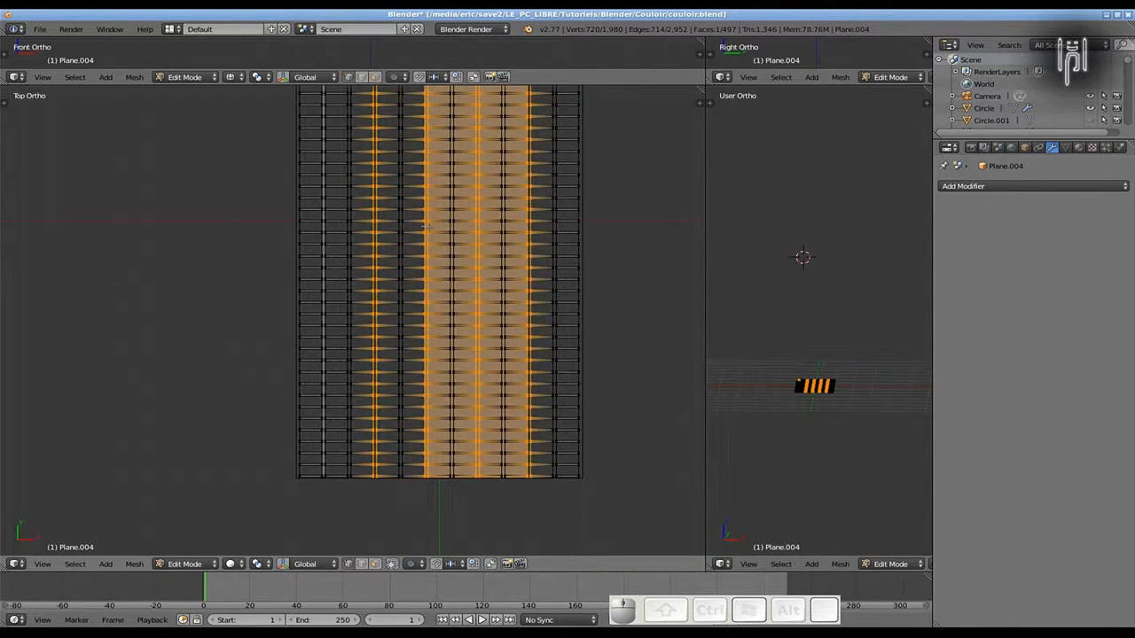
Undo the combined fill and the three added gap selections, back to the third column gap alone
{"action": "key", "text": "ctrl"}
{"action": "key", "text": "ctrl+z"}
{"action": "key", "text": "ctrl+z"}
{"action": "key", "text": "ctrl+z"}
{"action": "key", "text": "ctrl+z"}
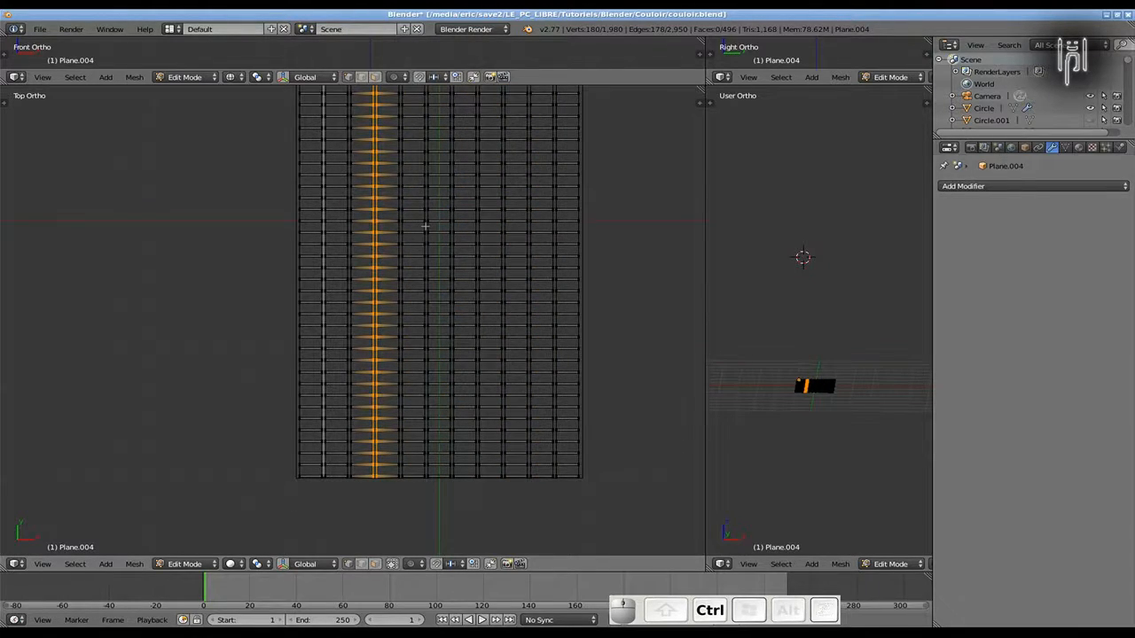
Fill the third column gap with a face and clear the selection
{"action": "scroll", "coordinate": [229, 214], "scroll_direction": "down", "scroll_amount": 3}
{"action": "key", "text": "f"}
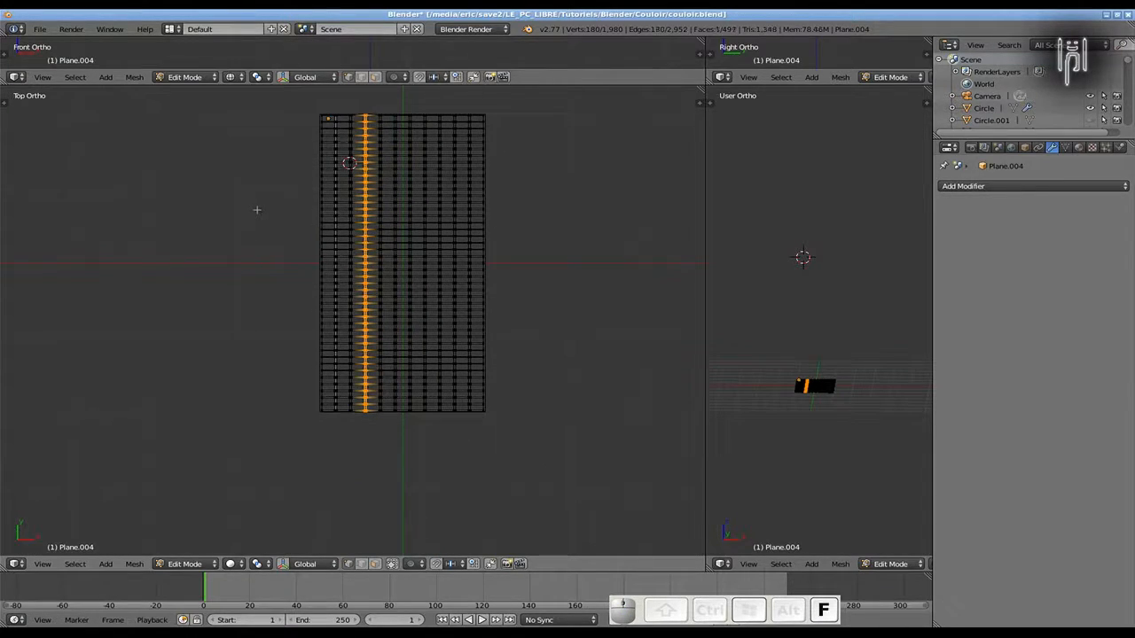
{"action": "key", "text": "a"}
Fill the second column gap and all remaining ones one at a time with a face each, and clear the selection
{"action": "key", "text": "b"}
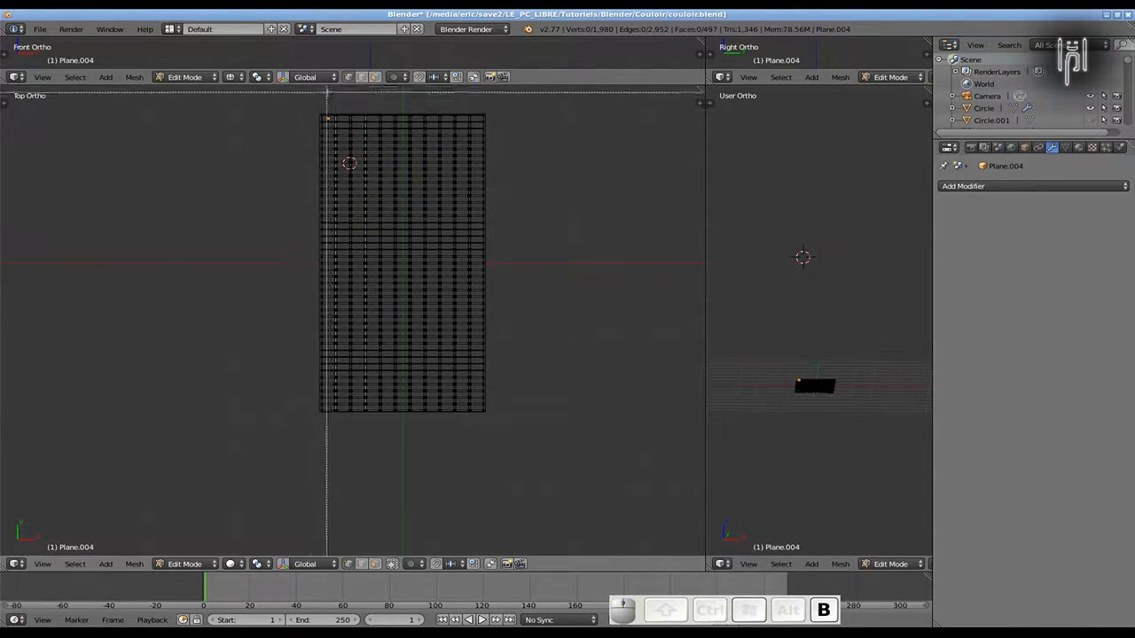
{"action": "left_click_drag", "start_coordinate": [342, 87], "coordinate": [351, 430]}
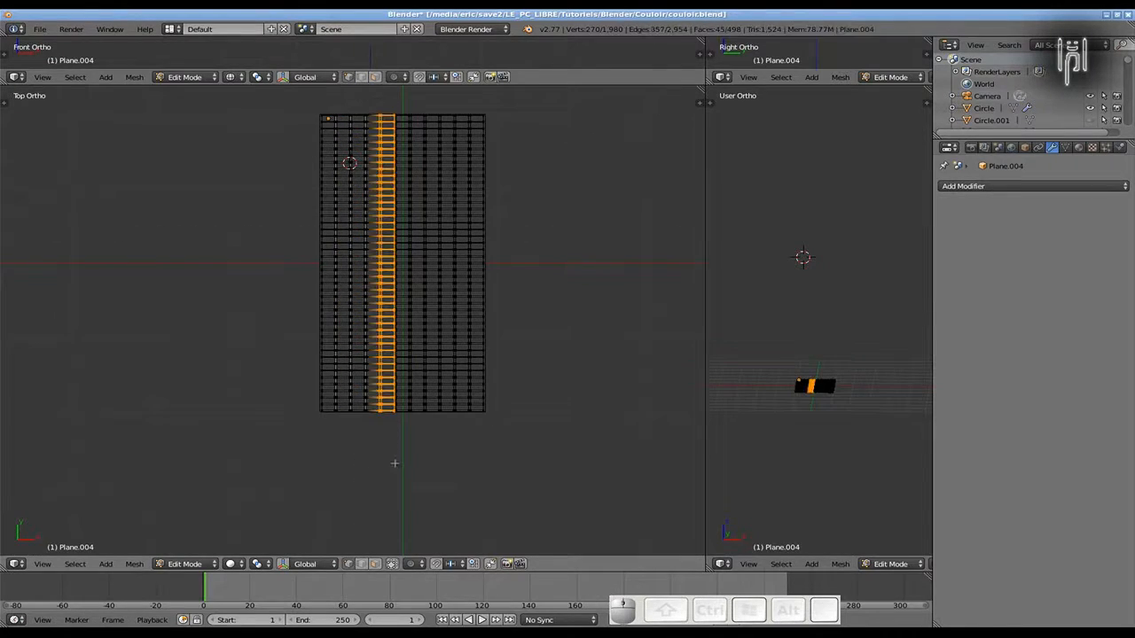
{"action": "key", "text": "f"}
{"action": "key", "text": "a"}
{"action": "key", "text": "b"}
{"action": "left_click_drag", "start_coordinate": [430, 101], "coordinate": [459, 440]}
{"action": "key", "text": "f"}
{"action": "key", "text": "a"}
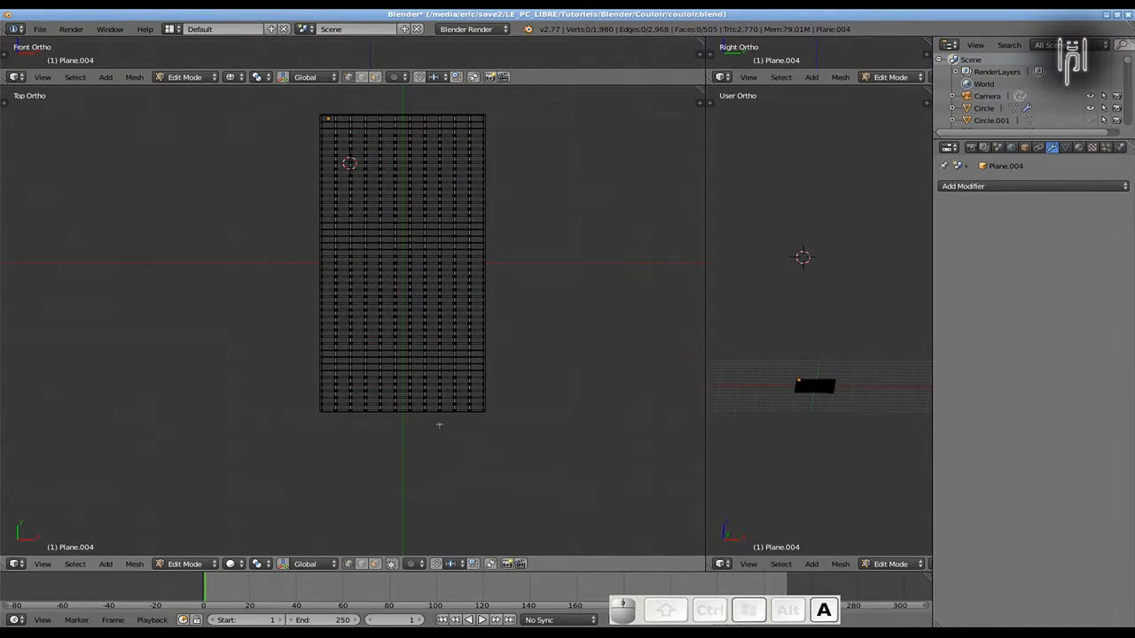
Select the outer edges of the grid's first column and extrude them along X out to the surrounding frame
{"action": "scroll", "coordinate": [398, 285], "scroll_direction": "up", "scroll_amount": 5}
{"action": "scroll", "coordinate": [398, 284], "scroll_direction": "up", "scroll_amount": 1}
{"action": "scroll", "coordinate": [398, 285], "scroll_direction": "down", "scroll_amount": 6}
{"action": "scroll", "coordinate": [398, 287], "scroll_direction": "up", "scroll_amount": 4}
{"action": "scroll", "coordinate": [398, 288], "scroll_direction": "up", "scroll_amount": 1}
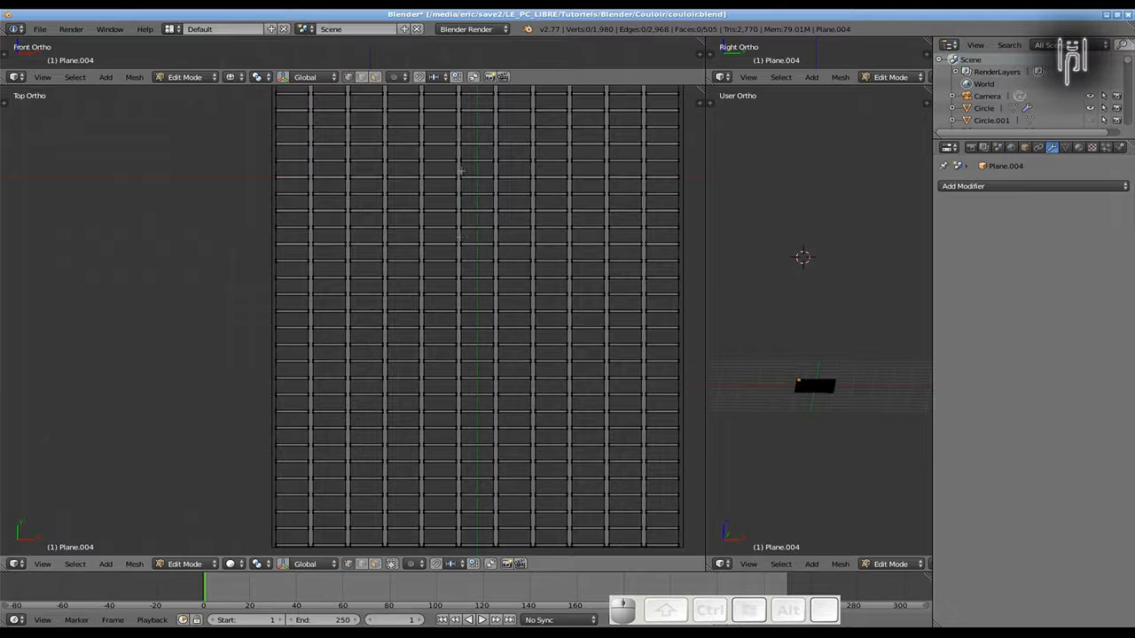
{"action": "middle_click_drag", "start_coordinate": [218, 254], "coordinate": [293, 349], "text": "shift"}
{"action": "scroll", "coordinate": [294, 349], "scroll_direction": "down", "scroll_amount": 5}
{"action": "key", "text": "a"}
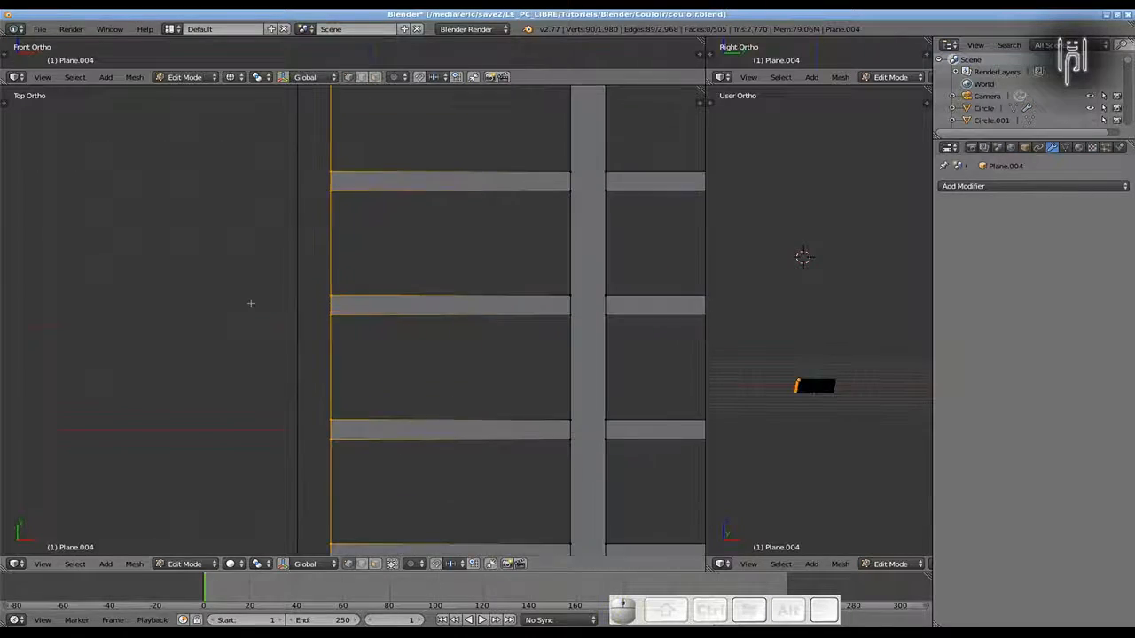
{"action": "key", "text": "e"}
{"action": "key", "text": "x"}
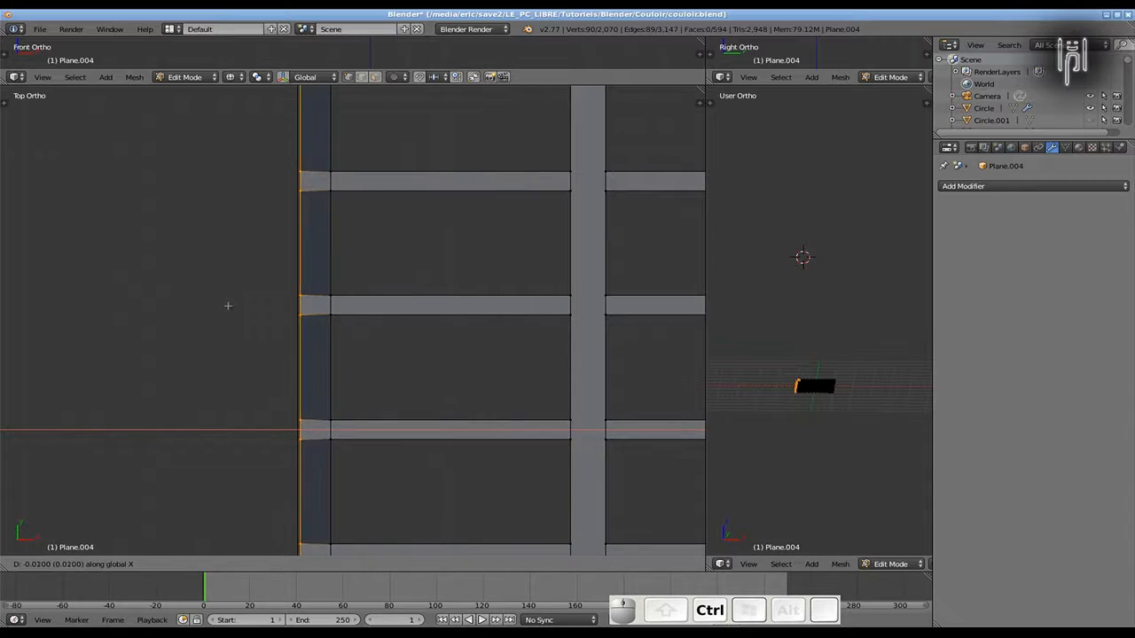
{"action": "left_click", "coordinate": [225, 306]}
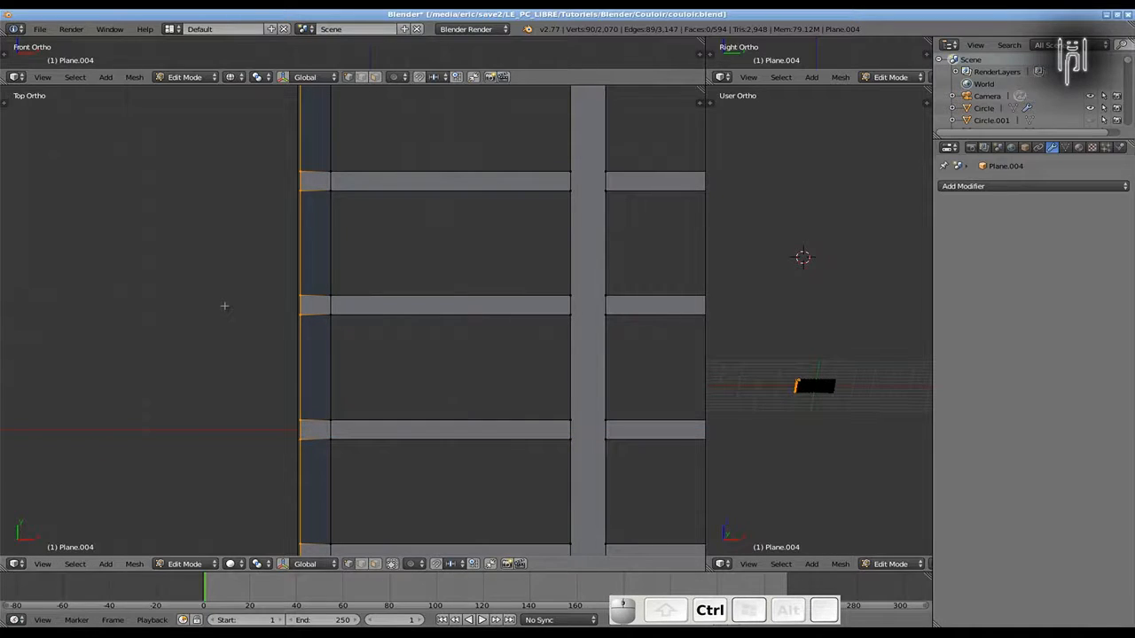
Clear the selection and box-select the newly extruded strip along the outer side of the grid's first column
{"action": "scroll", "coordinate": [224, 306], "scroll_direction": "down", "scroll_amount": 10}
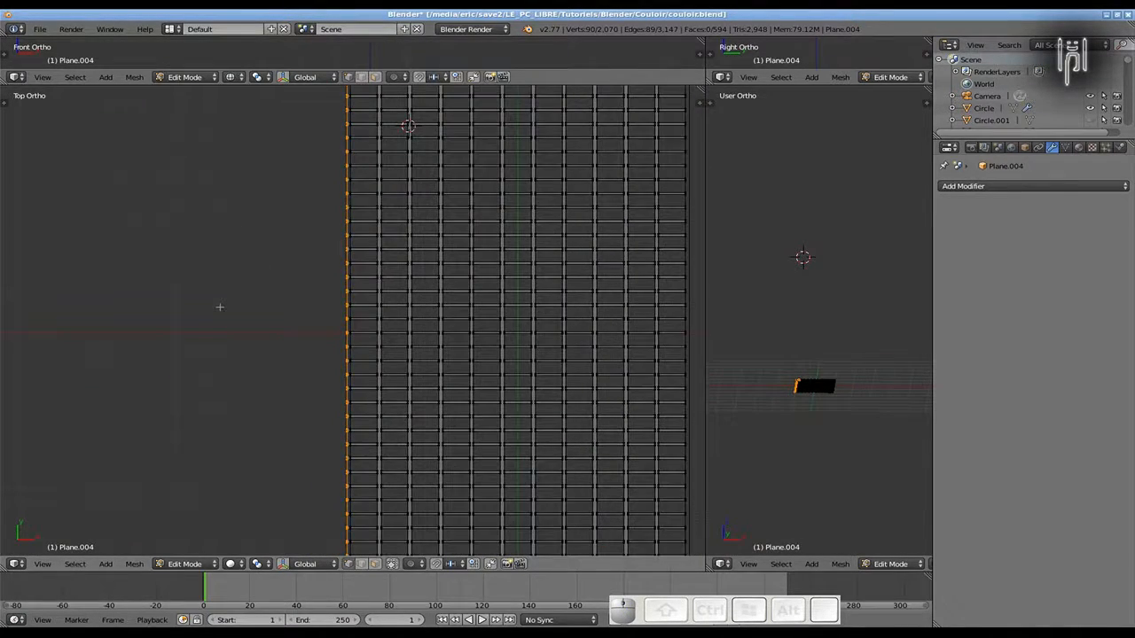
{"action": "scroll", "coordinate": [220, 306], "scroll_direction": "up", "scroll_amount": 12}
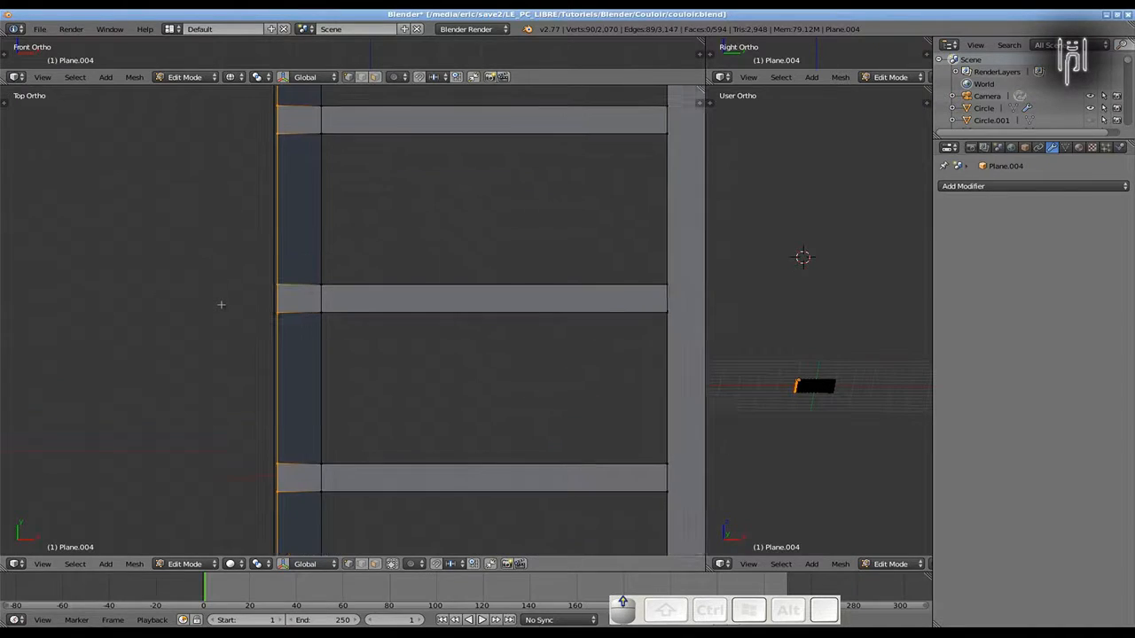
{"action": "scroll", "coordinate": [221, 304], "scroll_direction": "down", "scroll_amount": 8}
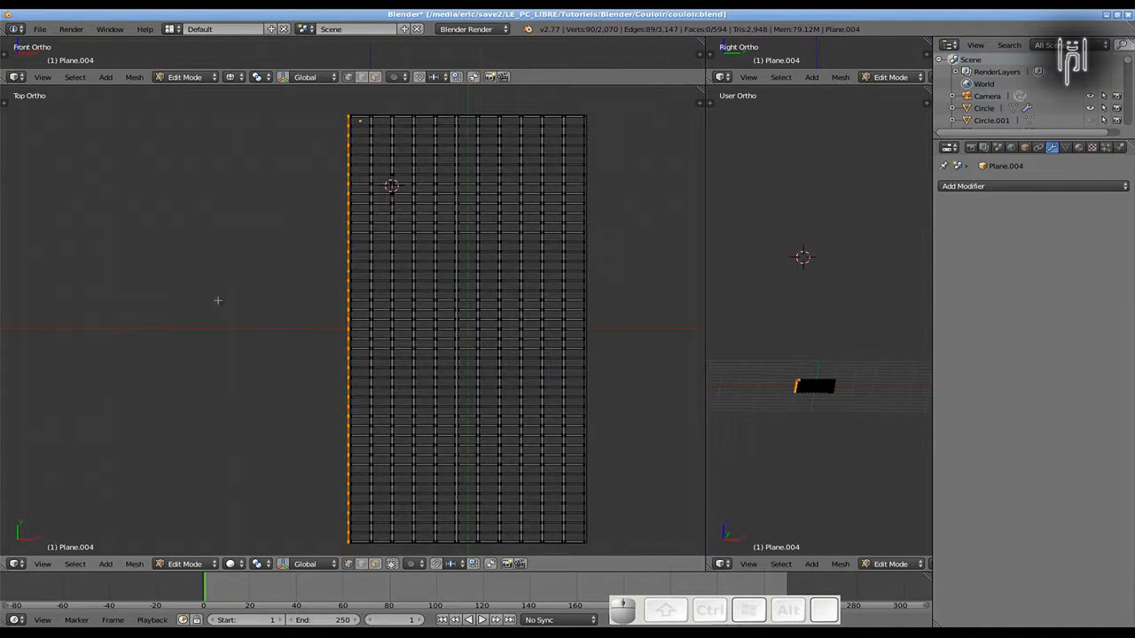
{"action": "key", "text": "a"}
{"action": "key", "text": "b"}
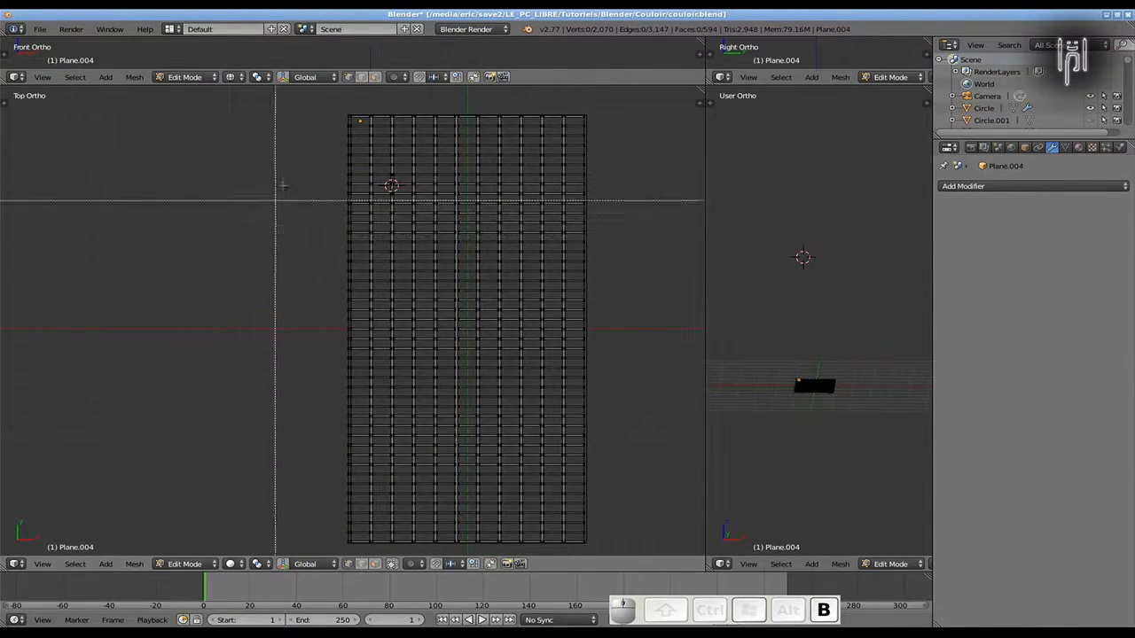
{"action": "left_click_drag", "start_coordinate": [326, 97], "coordinate": [367, 560]}
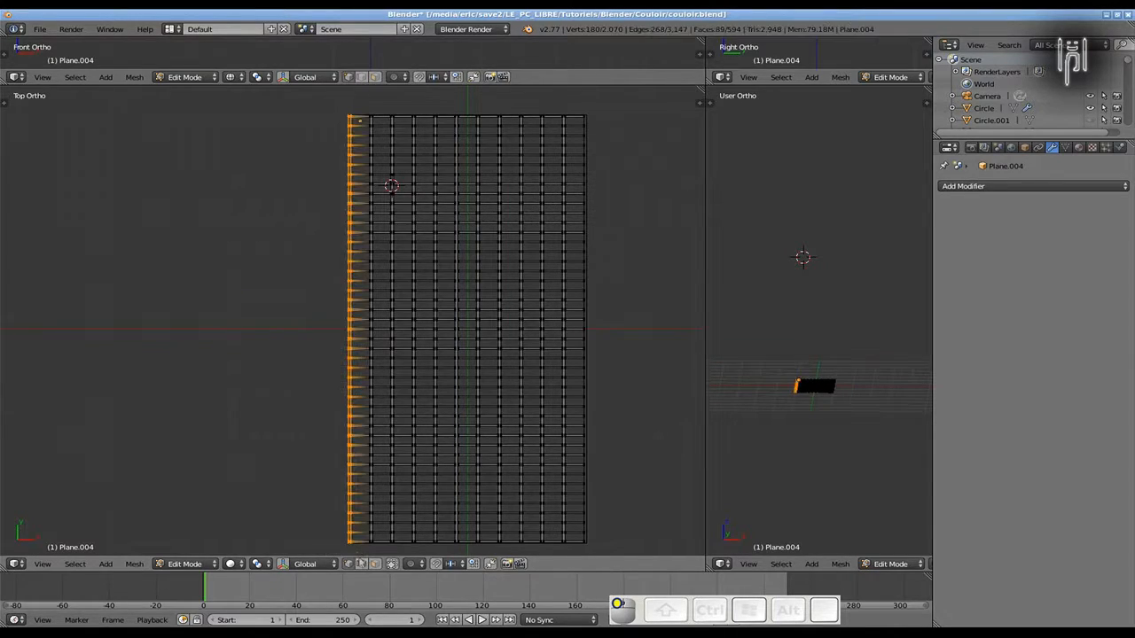
Try Checker Deselect on the strip in vertex selection mode and undo it
{"action": "left_click", "coordinate": [74, 564]}
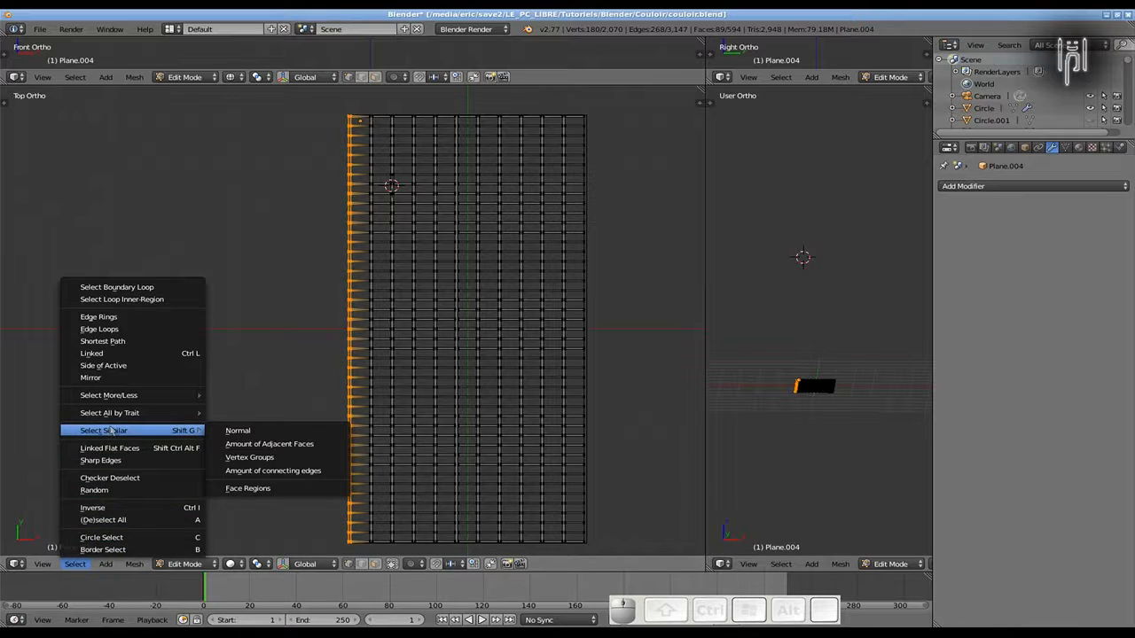
{"action": "mouse_move", "coordinate": [106, 399]}
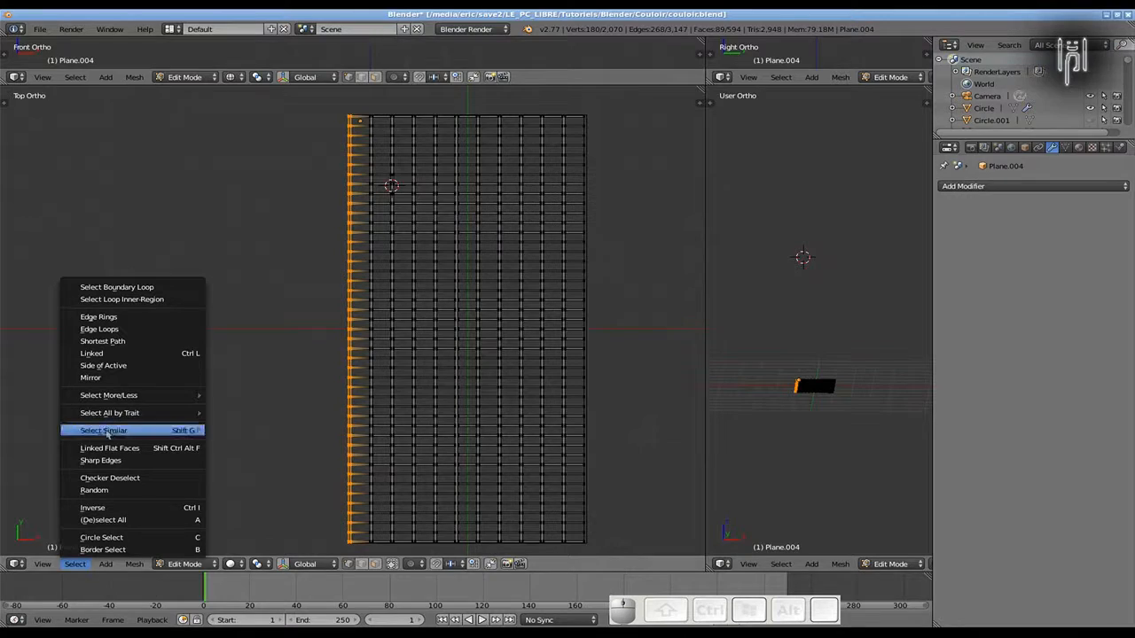
{"action": "left_click", "coordinate": [110, 478]}
{"action": "scroll", "coordinate": [217, 433], "scroll_direction": "up", "scroll_amount": 8}
{"action": "scroll", "coordinate": [226, 426], "scroll_direction": "down", "scroll_amount": 1}
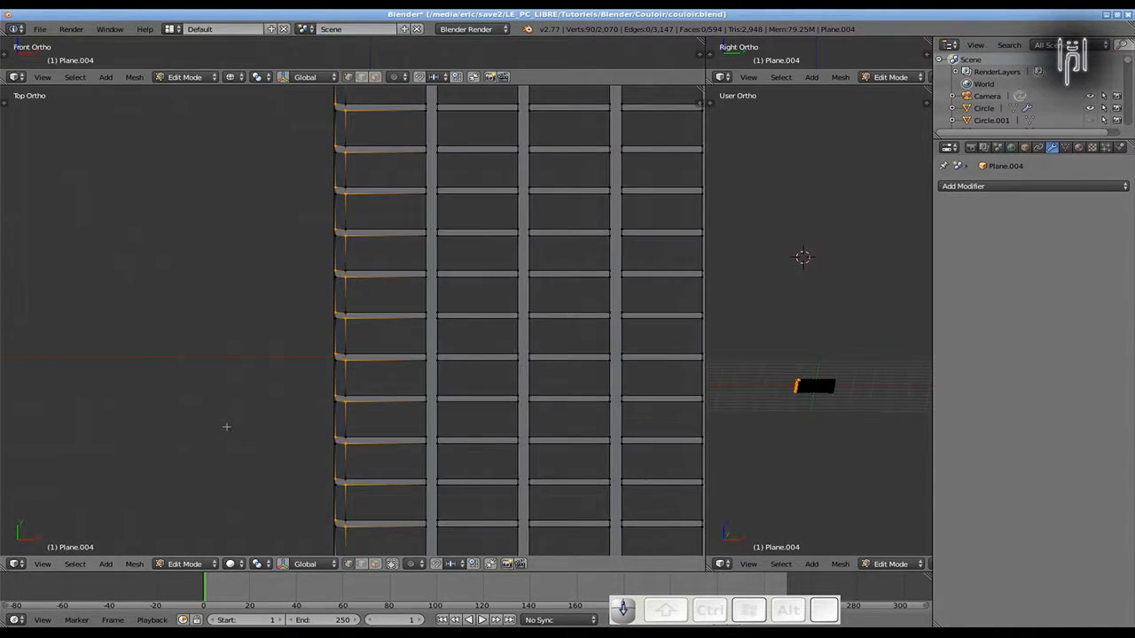
{"action": "scroll", "coordinate": [226, 426], "scroll_direction": "up", "scroll_amount": 4}
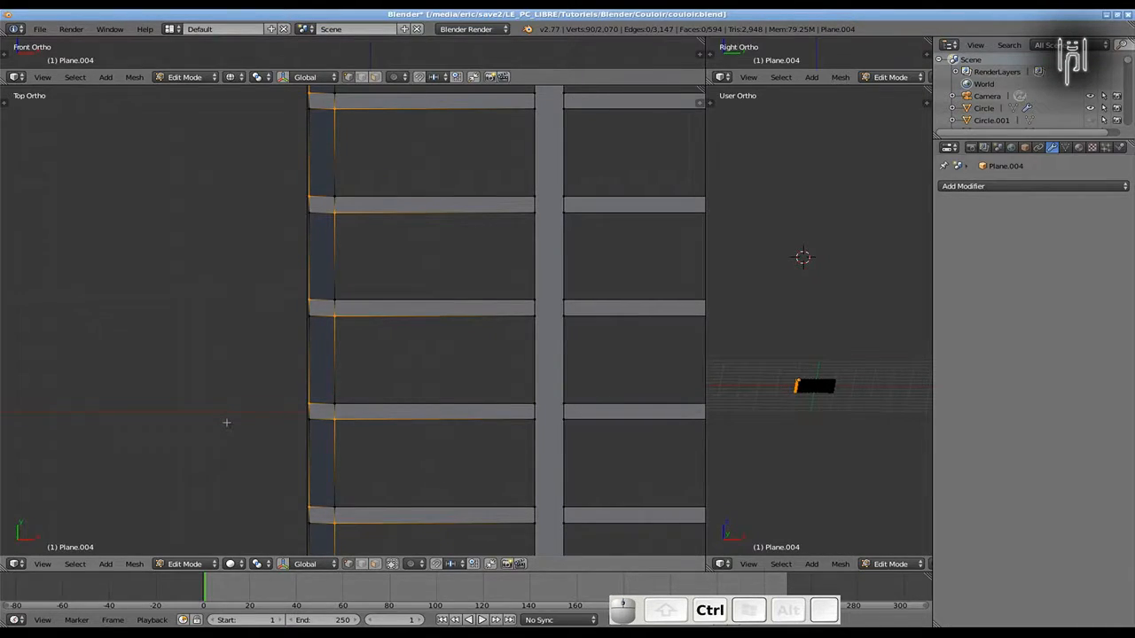
{"action": "key", "text": "ctrl+z"}
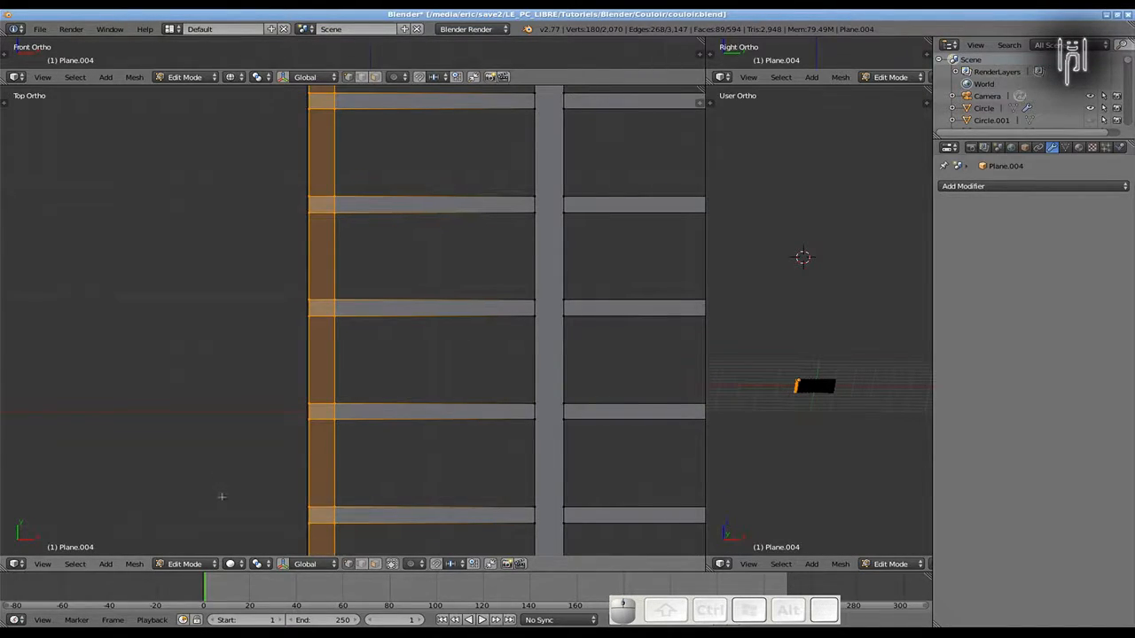
Switch to face selection, apply Checker Deselect to the strip, and recalculate the remaining faces' normals to the inside
{"action": "left_click", "coordinate": [374, 563]}
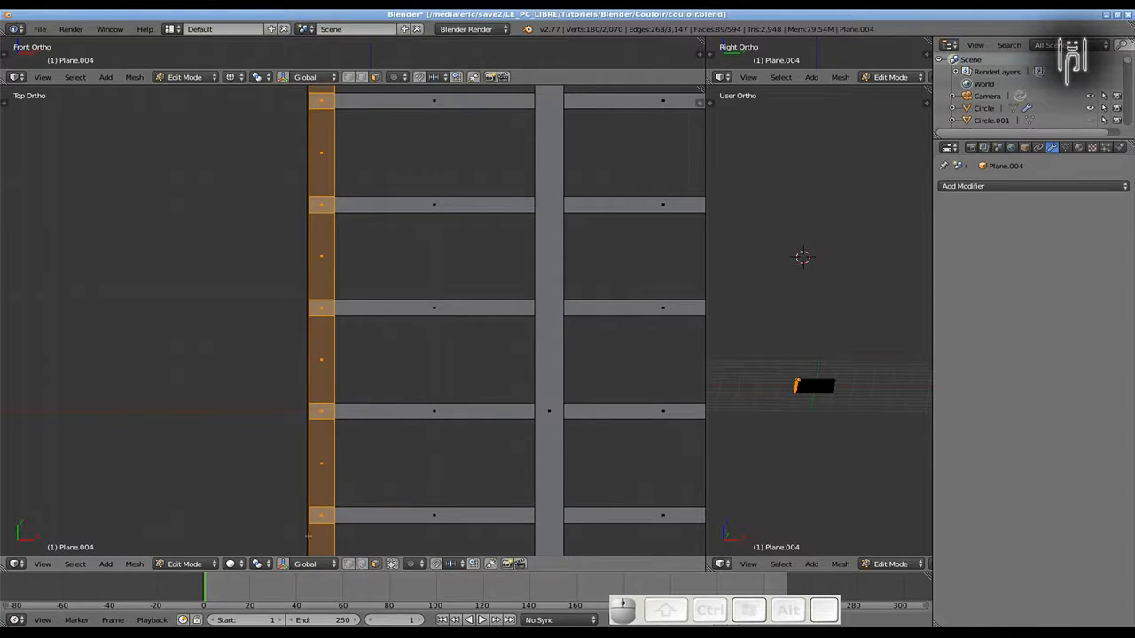
{"action": "left_click", "coordinate": [75, 564]}
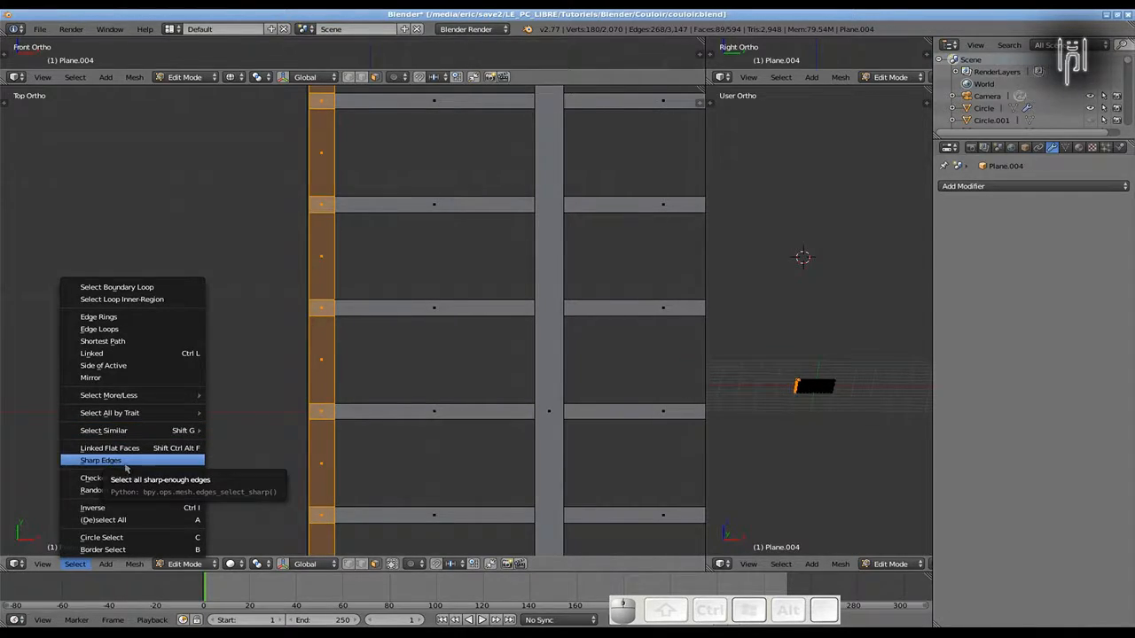
{"action": "mouse_move", "coordinate": [111, 399]}
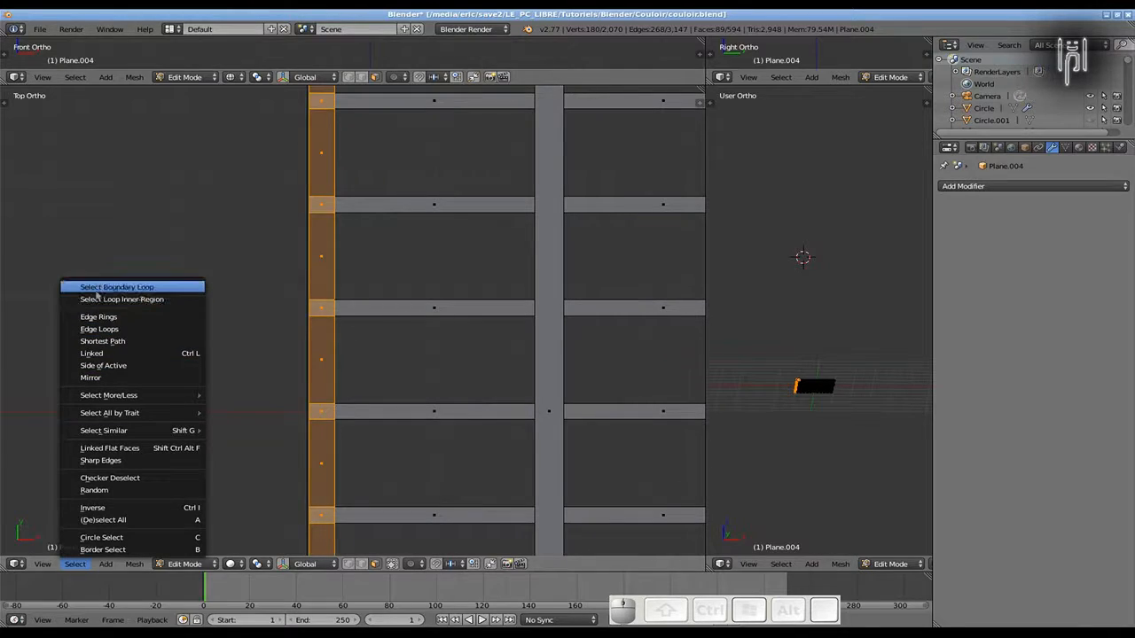
{"action": "left_click", "coordinate": [101, 480]}
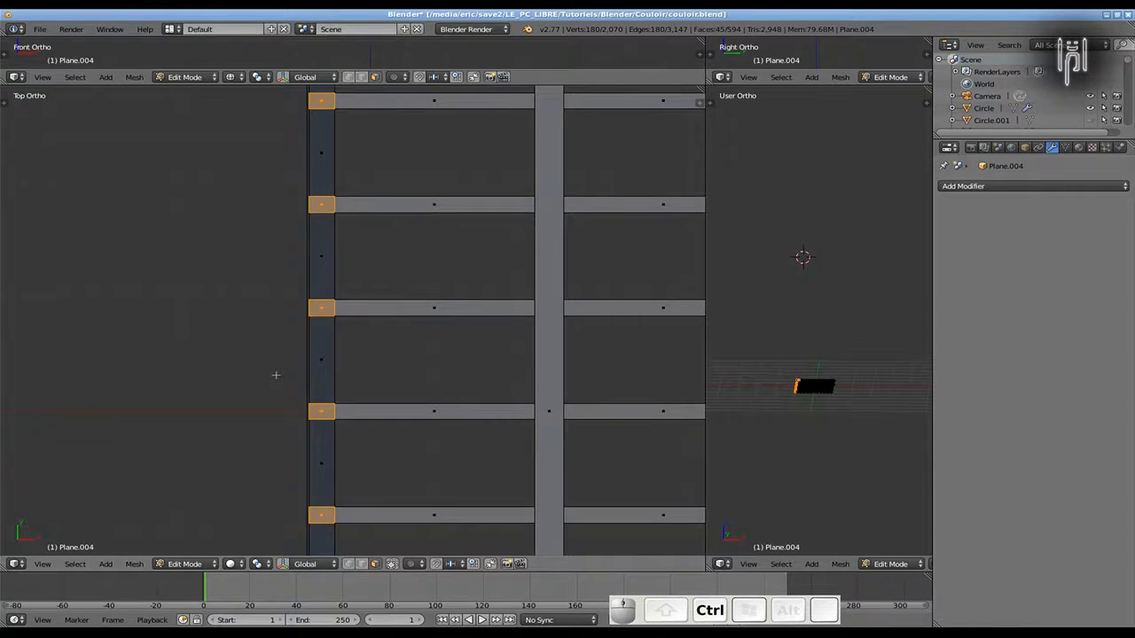
{"action": "key", "text": "ctrl+shift+n"}
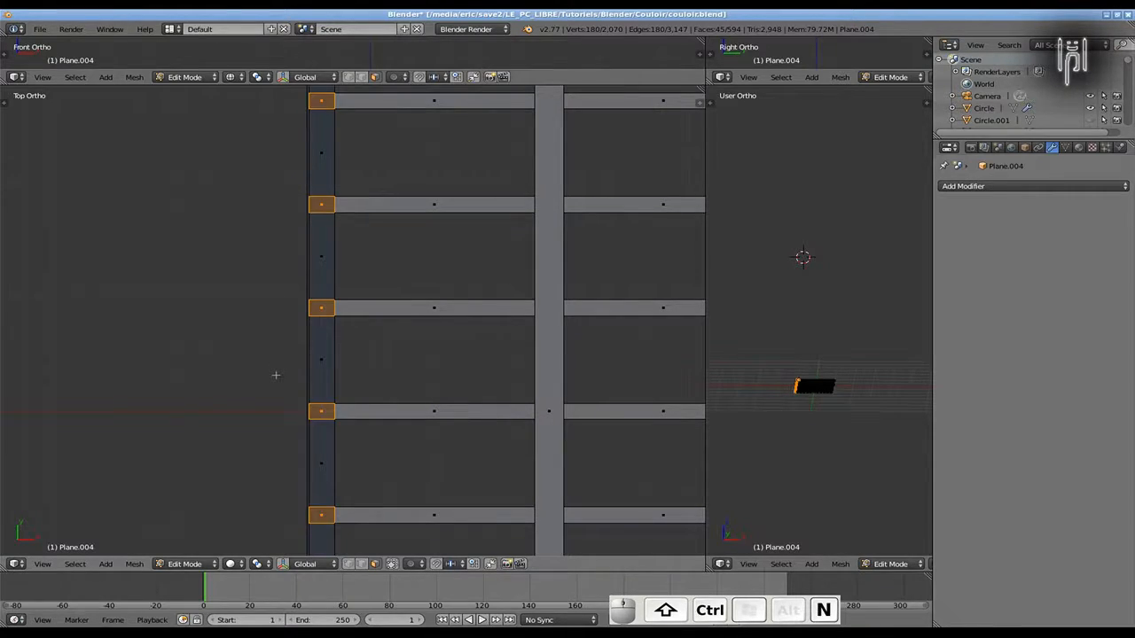
Box-select the complete outer strip of faces again and recalculate its normals to the outside
{"action": "scroll", "coordinate": [275, 375], "scroll_direction": "down", "scroll_amount": 8}
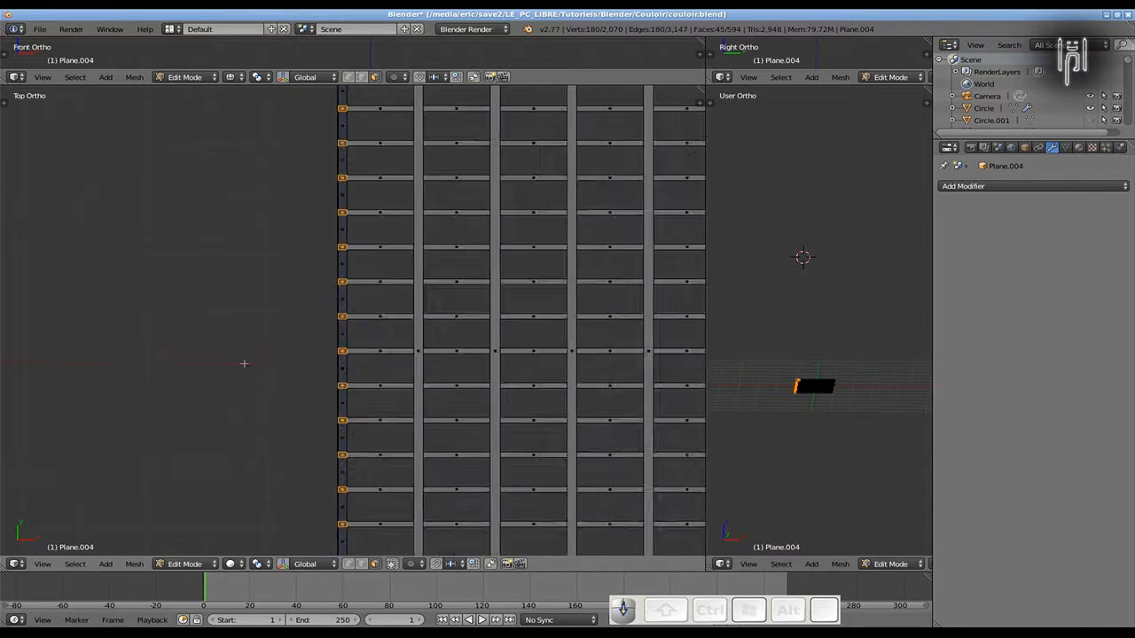
{"action": "scroll", "coordinate": [254, 348], "scroll_direction": "down", "scroll_amount": 5}
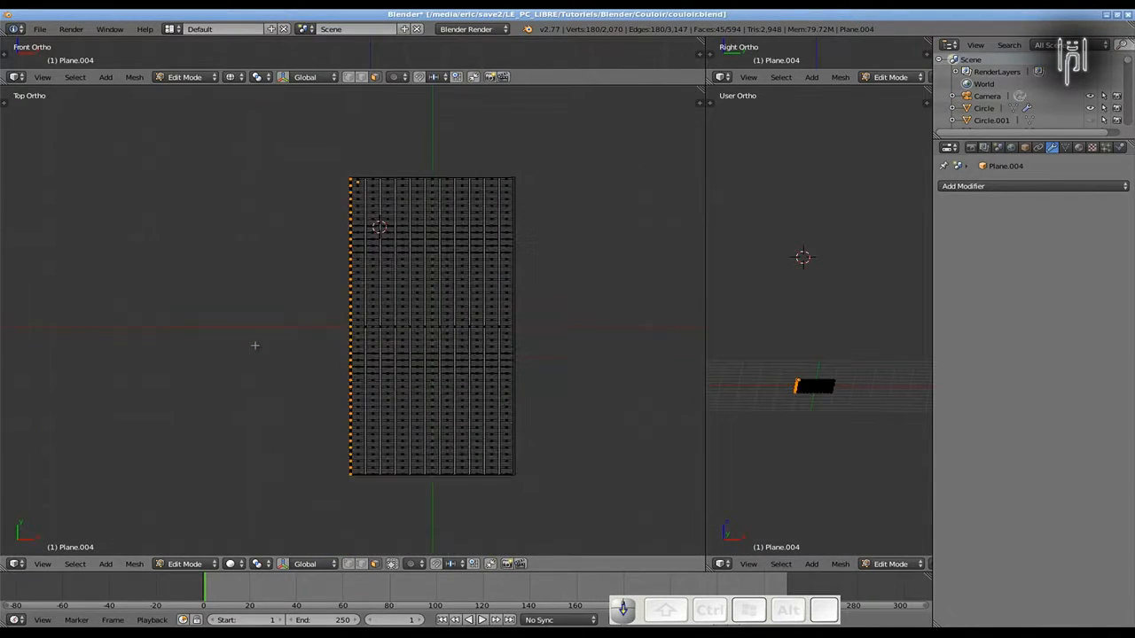
{"action": "scroll", "coordinate": [275, 311], "scroll_direction": "up", "scroll_amount": 4}
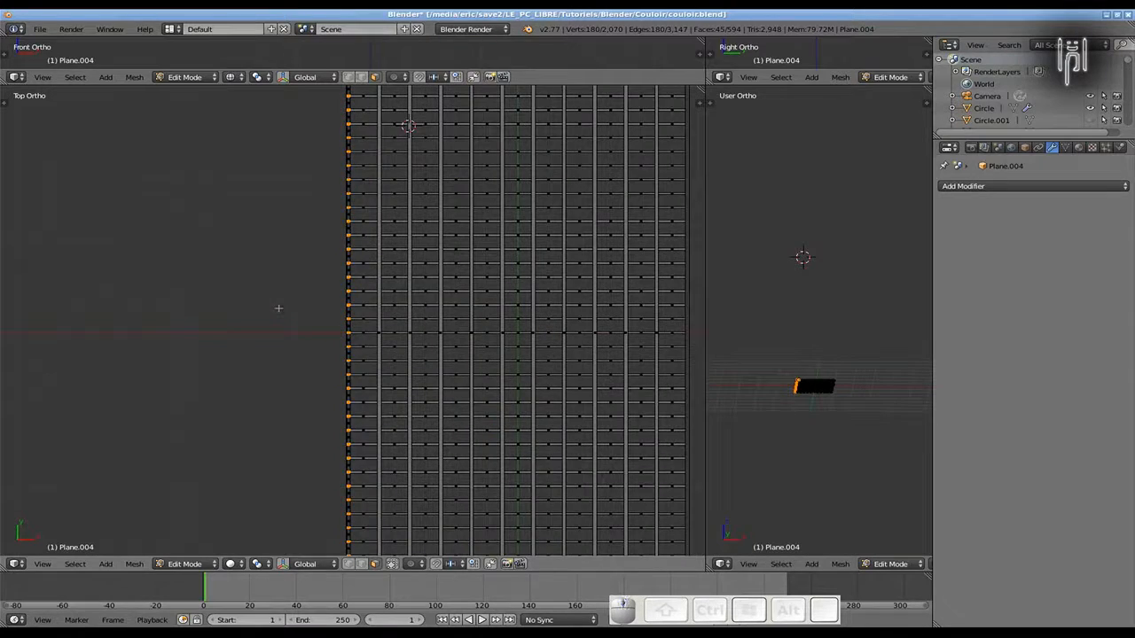
{"action": "middle_click_drag", "start_coordinate": [288, 253], "coordinate": [284, 532], "text": "shift"}
{"action": "scroll", "coordinate": [296, 371], "scroll_direction": "up", "scroll_amount": 5}
{"action": "scroll", "coordinate": [296, 370], "scroll_direction": "down", "scroll_amount": 7}
{"action": "scroll", "coordinate": [296, 370], "scroll_direction": "down", "scroll_amount": 3}
{"action": "middle_click_drag", "start_coordinate": [293, 388], "coordinate": [293, 273], "text": "shift"}
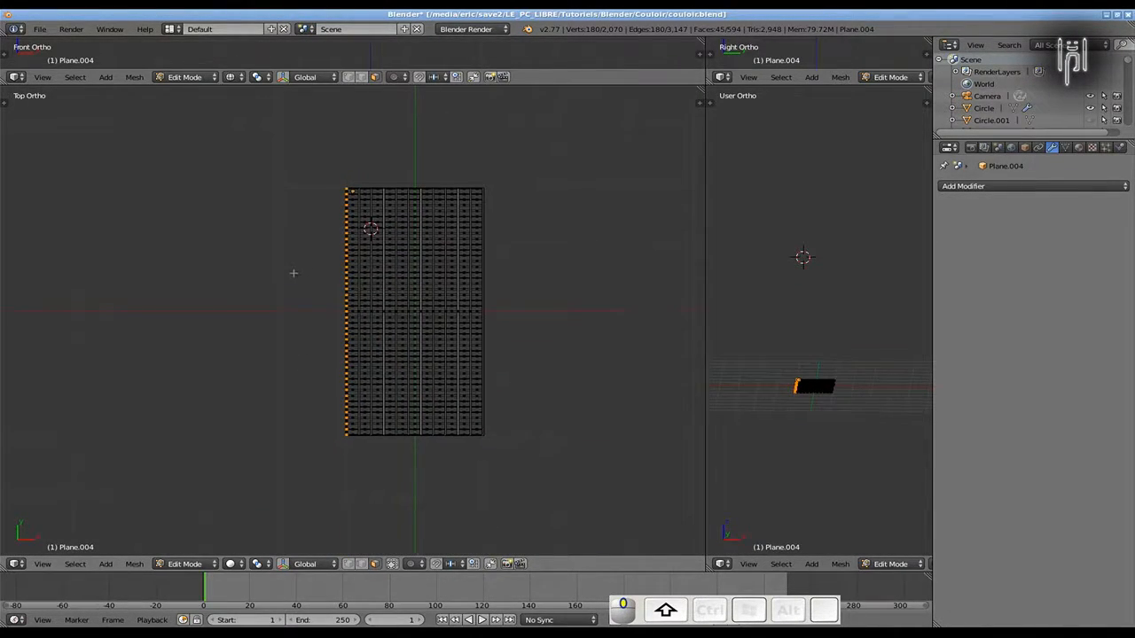
{"action": "key", "text": "a"}
{"action": "key", "text": "b"}
{"action": "left_click_drag", "start_coordinate": [318, 174], "coordinate": [348, 436]}
{"action": "scroll", "coordinate": [309, 393], "scroll_direction": "up", "scroll_amount": 8}
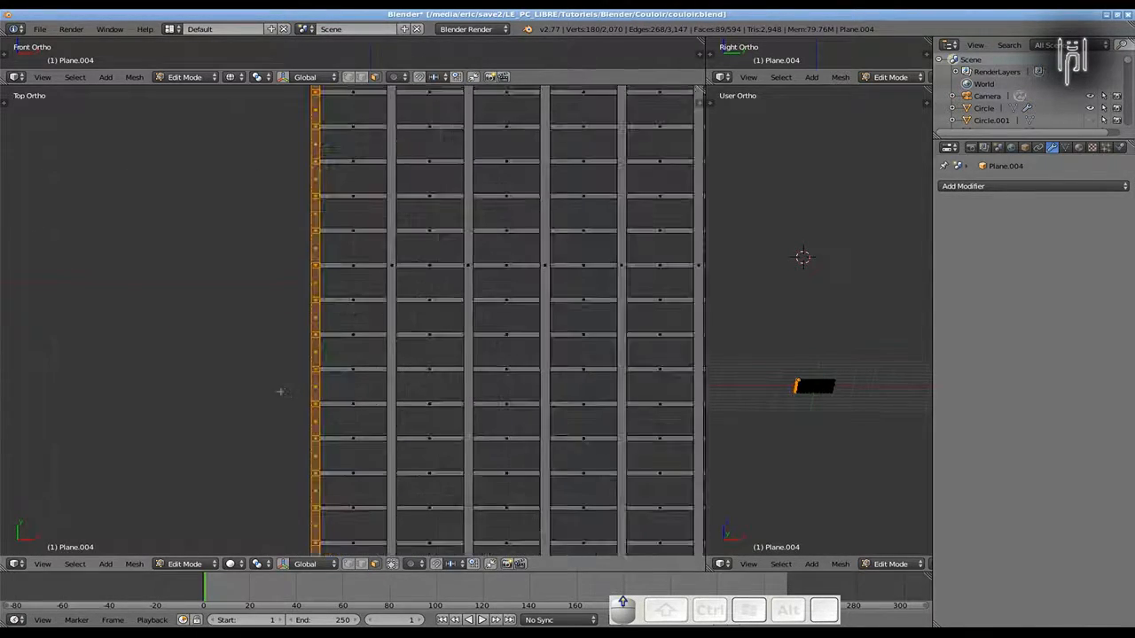
{"action": "key", "text": "ctrl+n"}
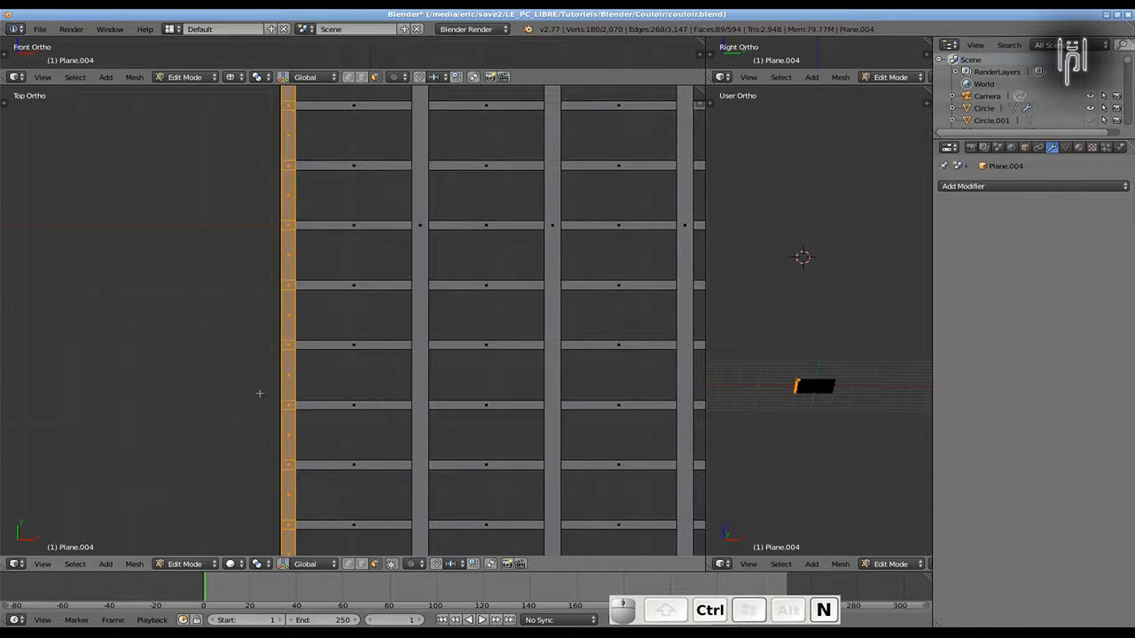
Select the outer edges on the grid's opposite side, beyond the last column, and extrude them outward
{"action": "key", "text": "Tab"}
{"action": "scroll", "coordinate": [328, 422], "scroll_direction": "down", "scroll_amount": 4}
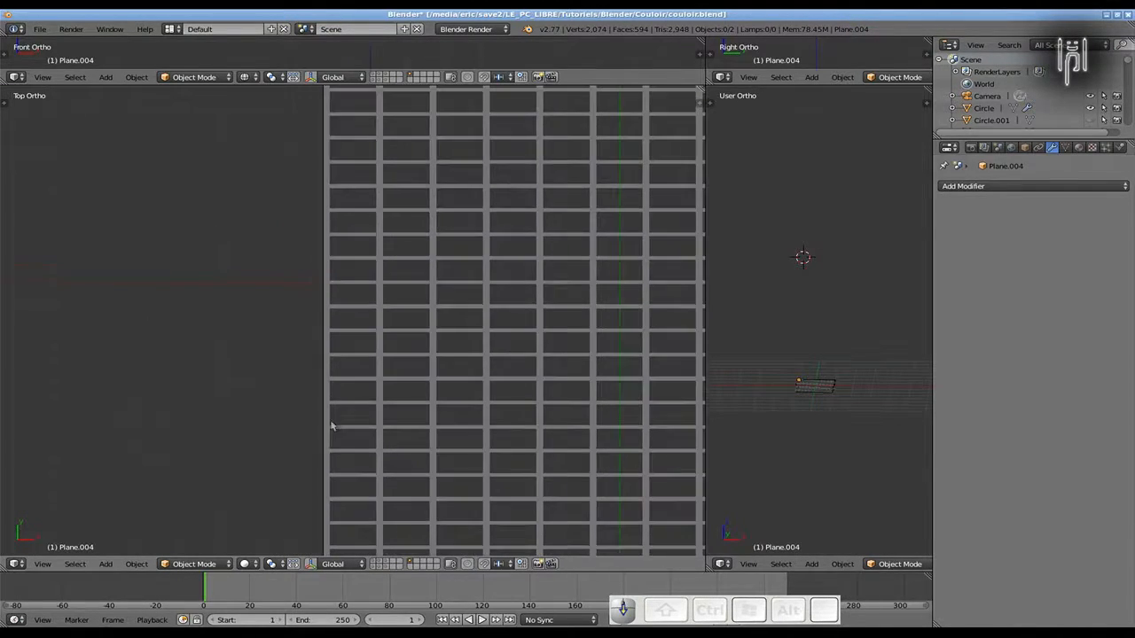
{"action": "middle_click_drag", "start_coordinate": [477, 399], "coordinate": [40, 413], "text": "shift"}
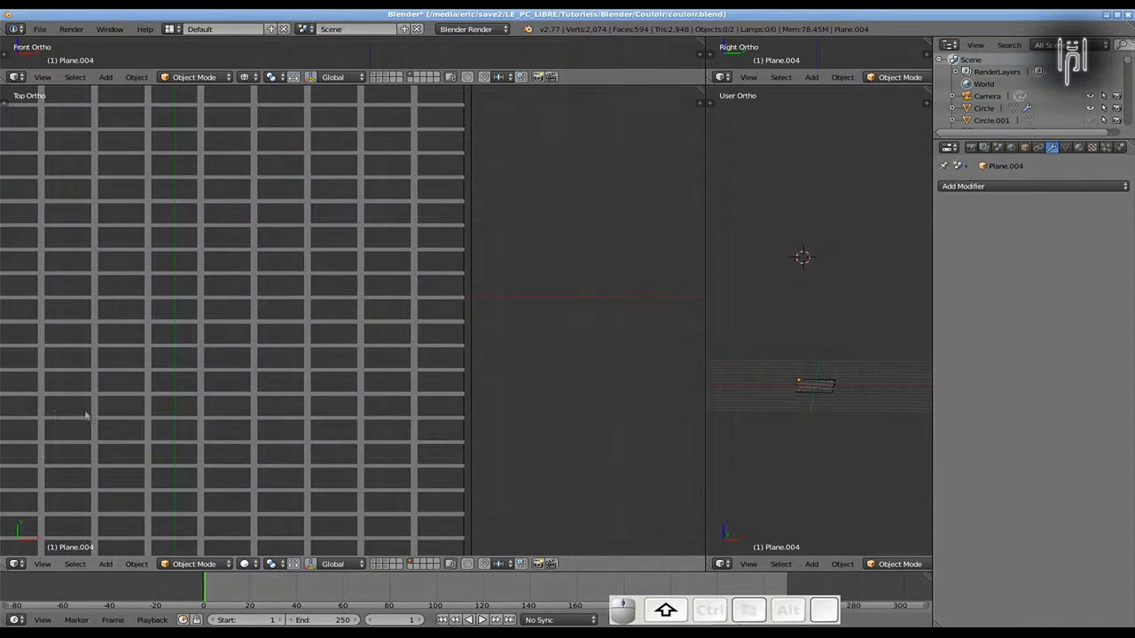
{"action": "scroll", "coordinate": [240, 375], "scroll_direction": "down", "scroll_amount": 4}
{"action": "key", "text": "Tab"}
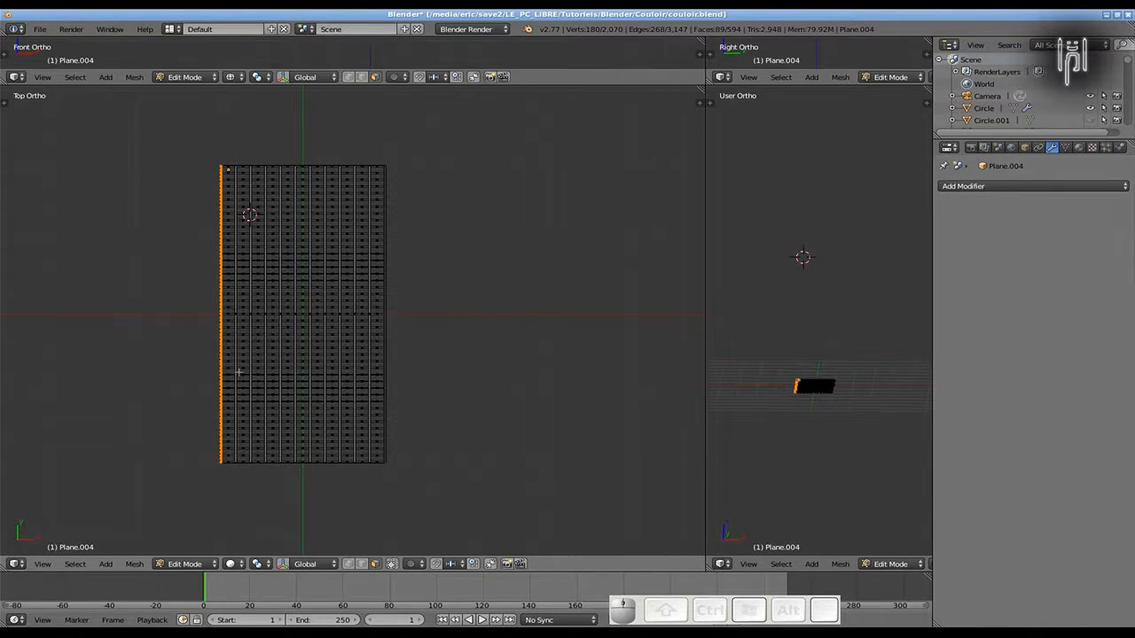
{"action": "key", "text": "a"}
{"action": "key", "text": "b"}
{"action": "left_click_drag", "start_coordinate": [382, 151], "coordinate": [404, 483]}
{"action": "scroll", "coordinate": [404, 407], "scroll_direction": "up", "scroll_amount": 18}
{"action": "middle_click_drag", "start_coordinate": [405, 408], "coordinate": [132, 408], "text": "shift"}
{"action": "key", "text": "e"}
{"action": "left_click", "coordinate": [283, 383]}
Move the extruded edges of the last column along X to meet the surrounding frame
{"action": "scroll", "coordinate": [241, 398], "scroll_direction": "down", "scroll_amount": 1}
{"action": "middle_click_drag", "start_coordinate": [240, 398], "coordinate": [404, 381], "text": "shift"}
{"action": "key", "text": "g"}
{"action": "key", "text": "x"}
{"action": "left_click", "coordinate": [292, 395]}
{"action": "scroll", "coordinate": [391, 378], "scroll_direction": "down", "scroll_amount": 3}
{"action": "scroll", "coordinate": [349, 379], "scroll_direction": "up", "scroll_amount": 4}
{"action": "scroll", "coordinate": [349, 379], "scroll_direction": "down", "scroll_amount": 5}
{"action": "scroll", "coordinate": [441, 243], "scroll_direction": "down", "scroll_amount": 14}
Grow the selection to the whole new strip of faces and apply Checker Deselect to it
{"action": "key", "text": "ctrl+KP_Add"}
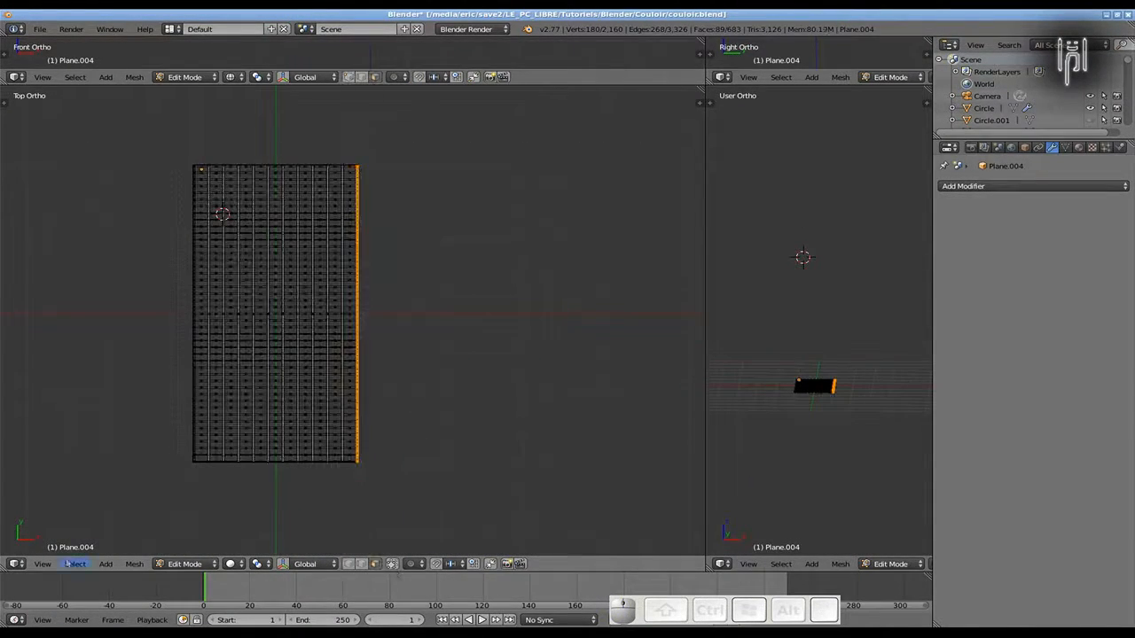
{"action": "left_click", "coordinate": [67, 564]}
{"action": "left_click", "coordinate": [88, 483]}
{"action": "scroll", "coordinate": [275, 456], "scroll_direction": "up", "scroll_amount": 13}
{"action": "scroll", "coordinate": [346, 387], "scroll_direction": "down", "scroll_amount": 13}
Box-select the full new strip of faces again and check the whole grid in Object Mode
{"action": "key", "text": "a"}
{"action": "key", "text": "b"}
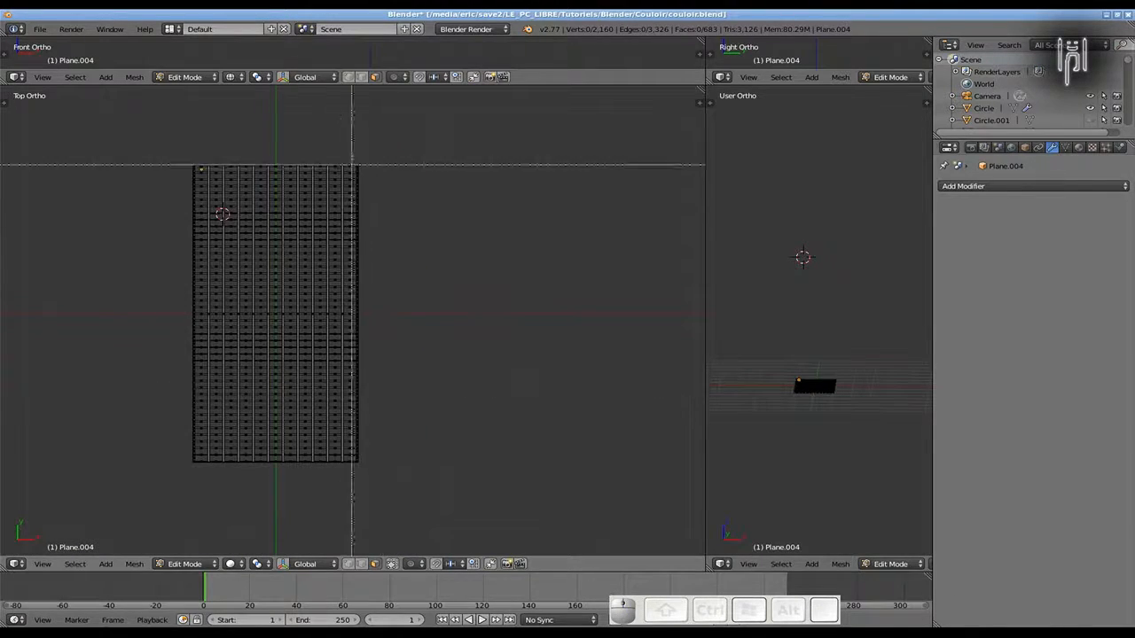
{"action": "key", "text": "Tab"}
{"action": "scroll", "coordinate": [337, 212], "scroll_direction": "up", "scroll_amount": 6}
{"action": "scroll", "coordinate": [368, 459], "scroll_direction": "down", "scroll_amount": 6}
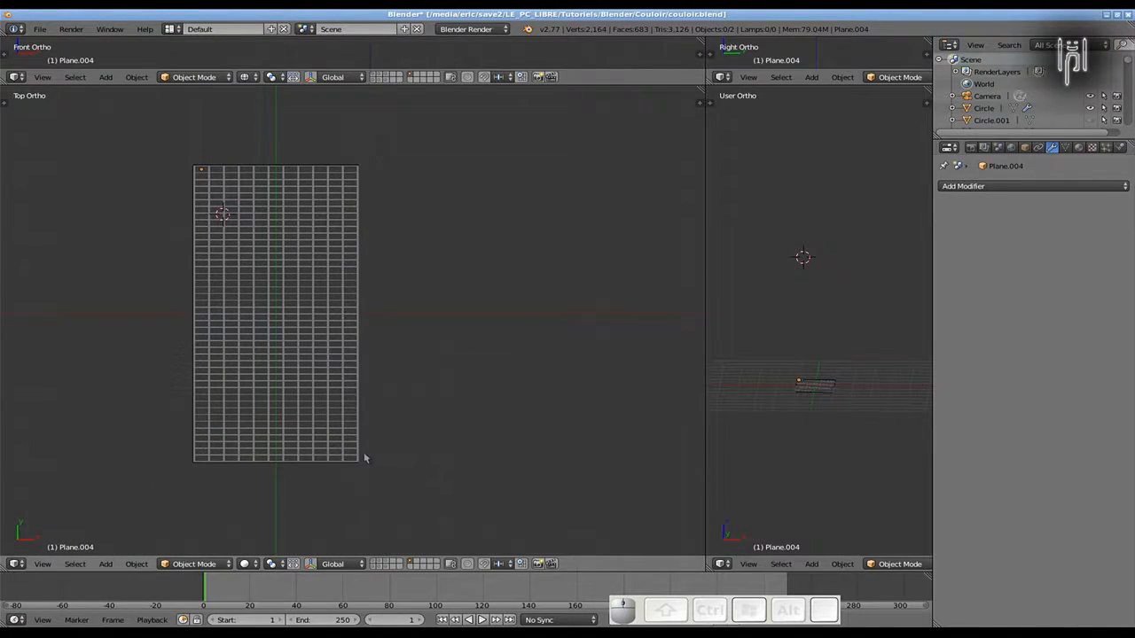
{"action": "scroll", "coordinate": [238, 405], "scroll_direction": "up", "scroll_amount": 2}
{"action": "middle_click_drag", "start_coordinate": [223, 377], "coordinate": [394, 406], "text": "shift"}
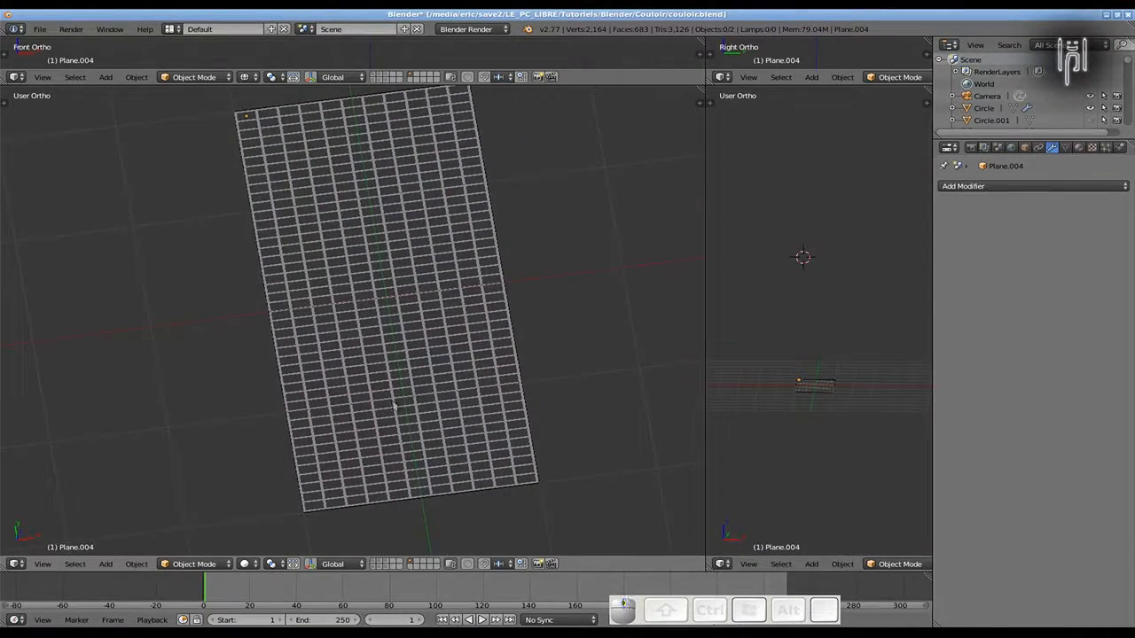
Select the entire grid in Edit Mode and extrude it downward by 0.01 in the front view
{"action": "key", "text": "Tab"}
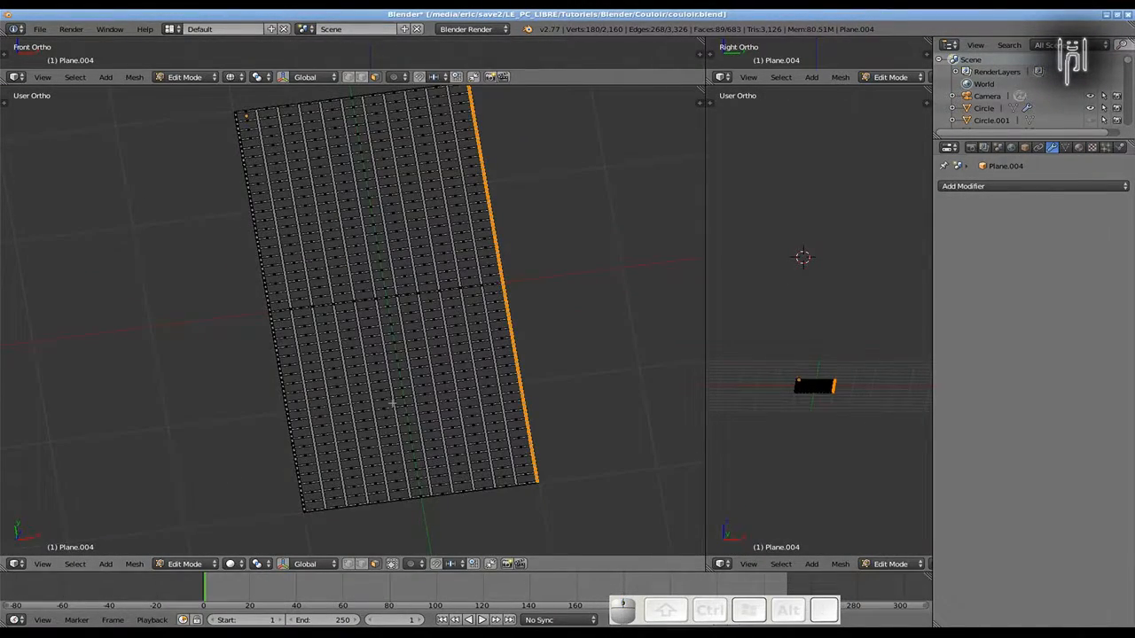
{"action": "key", "text": "a"}
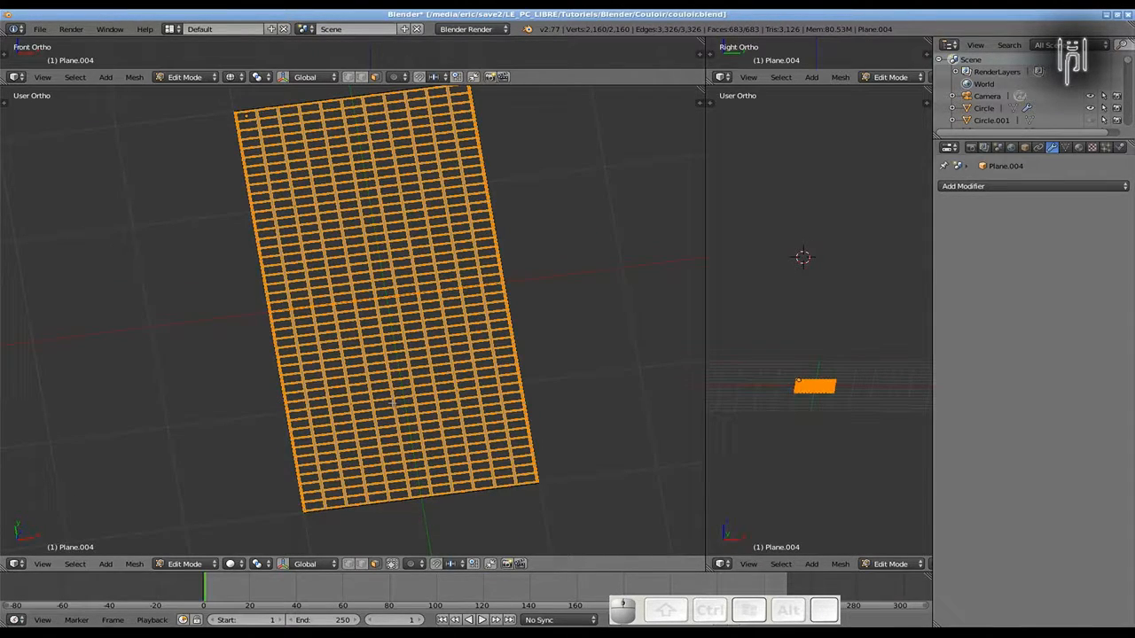
{"action": "key", "text": "KP_1"}
{"action": "scroll", "coordinate": [392, 403], "scroll_direction": "up", "scroll_amount": 4}
{"action": "middle_click_drag", "start_coordinate": [362, 283], "coordinate": [362, 456], "text": "shift"}
{"action": "scroll", "coordinate": [362, 443], "scroll_direction": "up", "scroll_amount": 4}
{"action": "scroll", "coordinate": [363, 383], "scroll_direction": "up", "scroll_amount": 5}
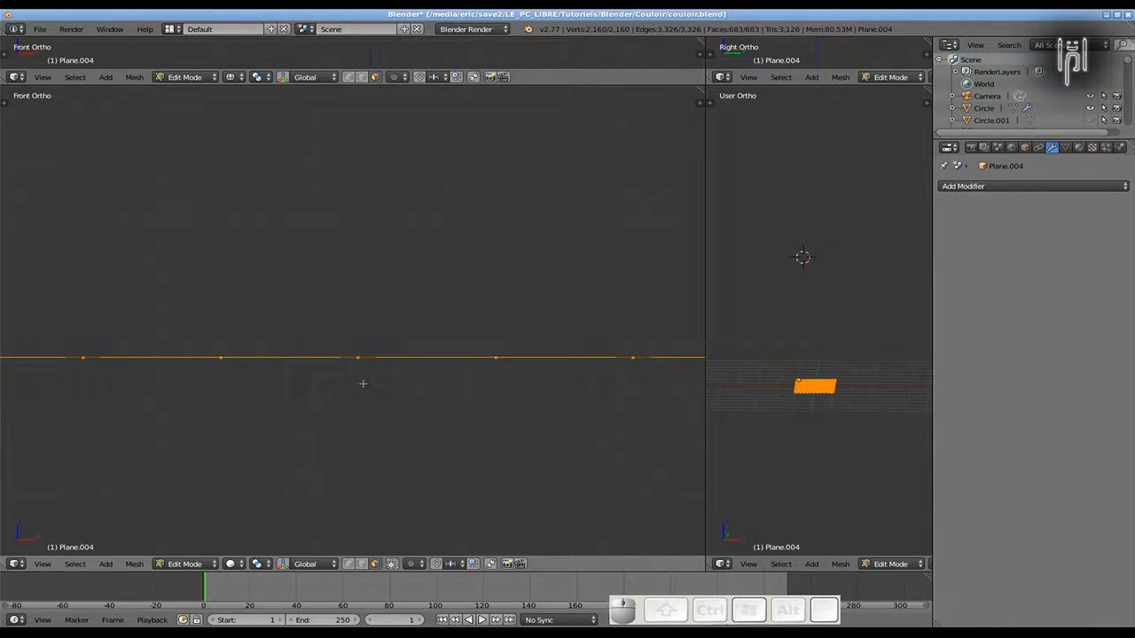
{"action": "key", "text": "e"}
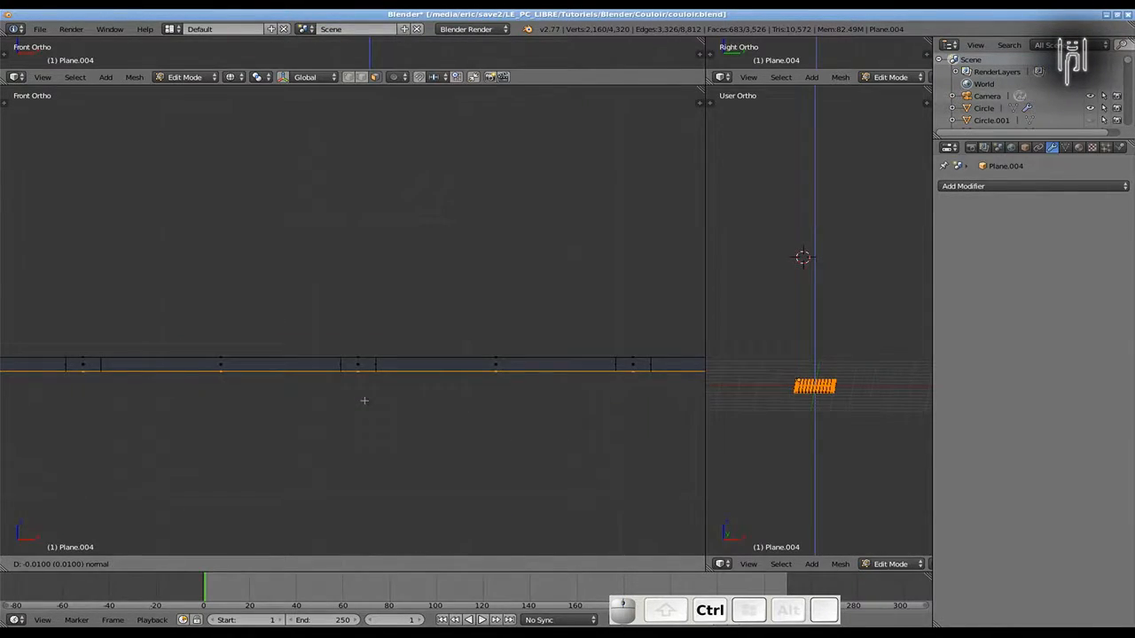
{"action": "left_click", "coordinate": [364, 400], "text": "ctrl"}
Clear the selection and return to Object Mode to inspect the thickened grid from an angle
{"action": "middle_click_drag", "start_coordinate": [363, 403], "coordinate": [382, 454]}
{"action": "scroll", "coordinate": [297, 450], "scroll_direction": "down", "scroll_amount": 5}
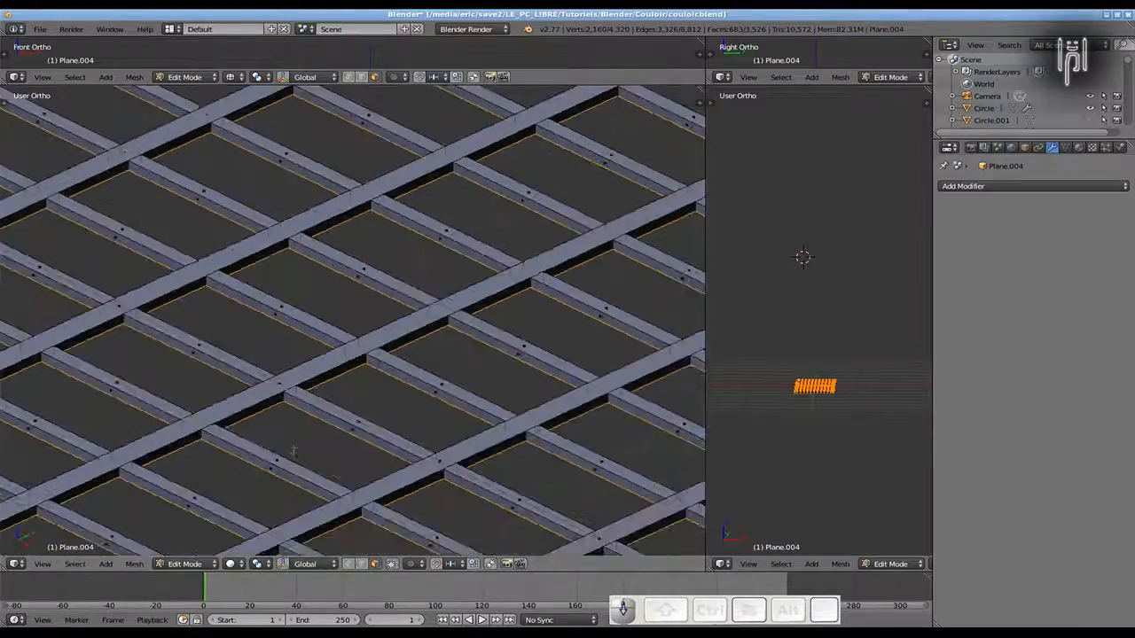
{"action": "key", "text": "a"}
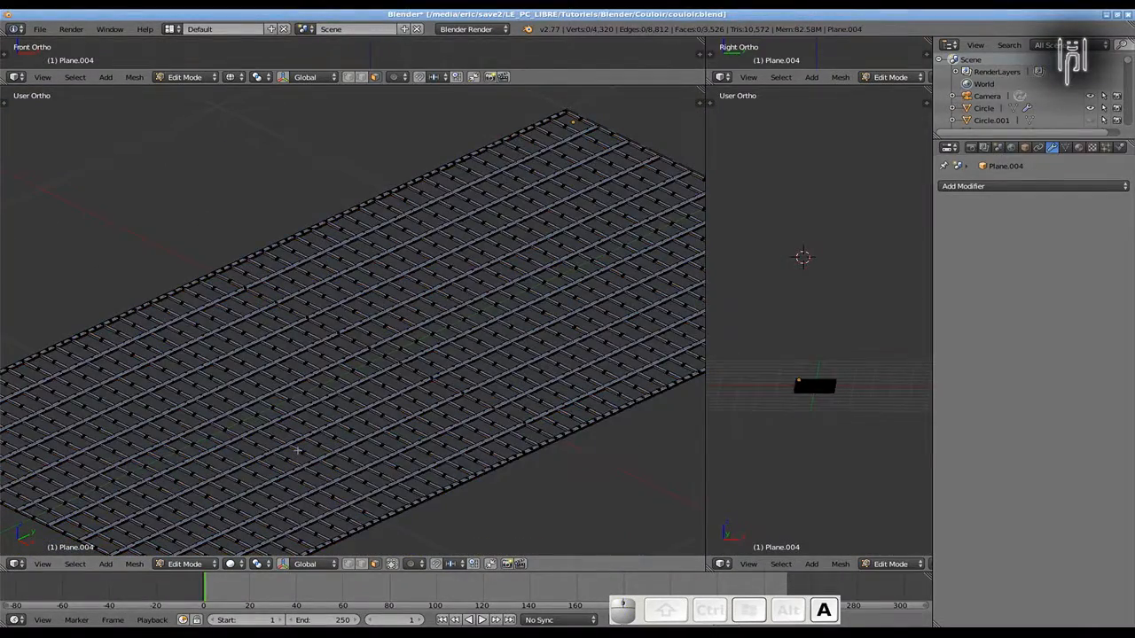
{"action": "scroll", "coordinate": [299, 452], "scroll_direction": "up", "scroll_amount": 5}
{"action": "key", "text": "Tab"}
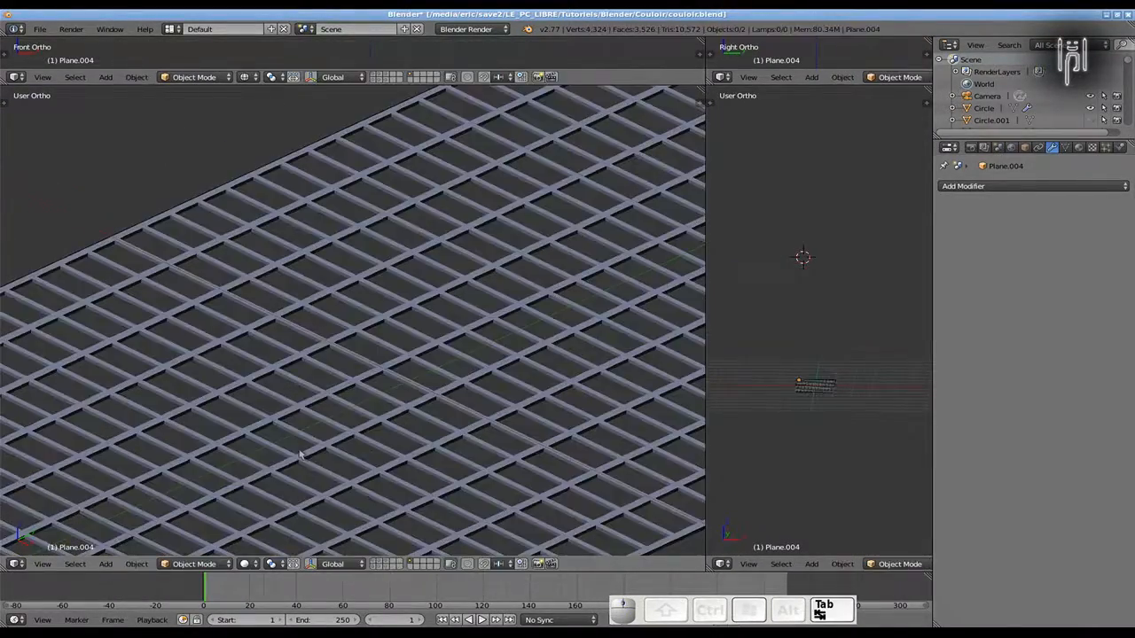
Examine the thickened grid from an oblique angle and in the top view
{"action": "middle_click_drag", "start_coordinate": [299, 454], "coordinate": [390, 444]}
{"action": "scroll", "coordinate": [349, 418], "scroll_direction": "up", "scroll_amount": 2}
{"action": "scroll", "coordinate": [378, 438], "scroll_direction": "down", "scroll_amount": 8}
{"action": "key", "text": "KP_1"}
{"action": "key", "text": "KP_7"}
{"action": "scroll", "coordinate": [387, 444], "scroll_direction": "down", "scroll_amount": 3}
{"action": "key", "text": "Tab"}
{"action": "key", "text": "Tab"}
{"action": "scroll", "coordinate": [384, 442], "scroll_direction": "up", "scroll_amount": 1}
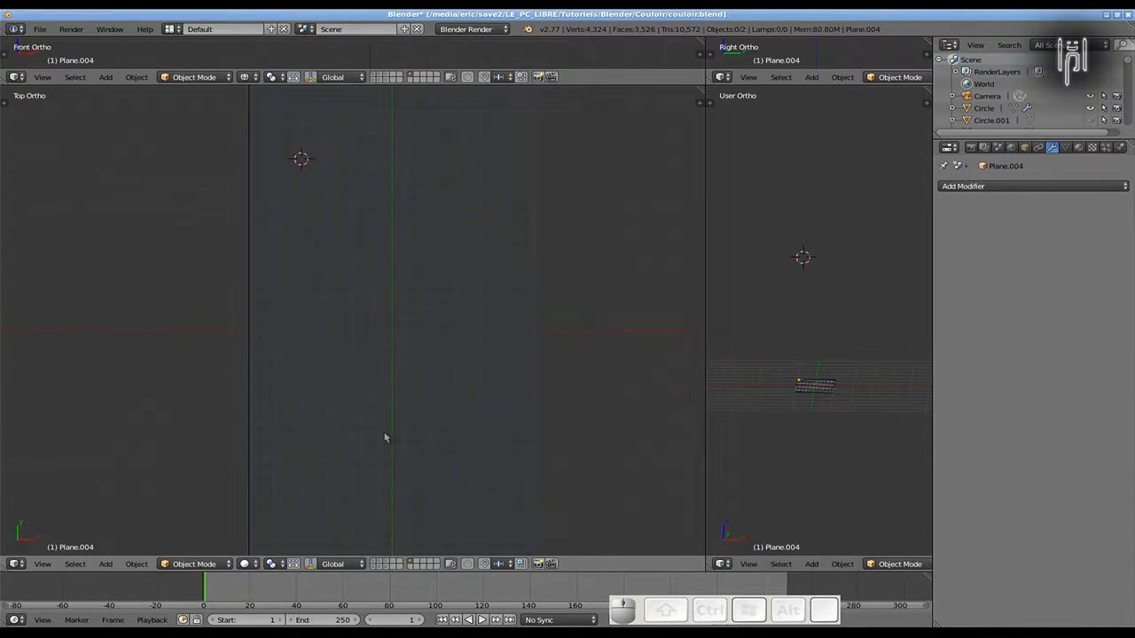
Select the grid object, select its whole mesh in Edit Mode, and inspect the bars up close in Object Mode
{"action": "right_click", "coordinate": [387, 428]}
{"action": "key", "text": "Tab"}
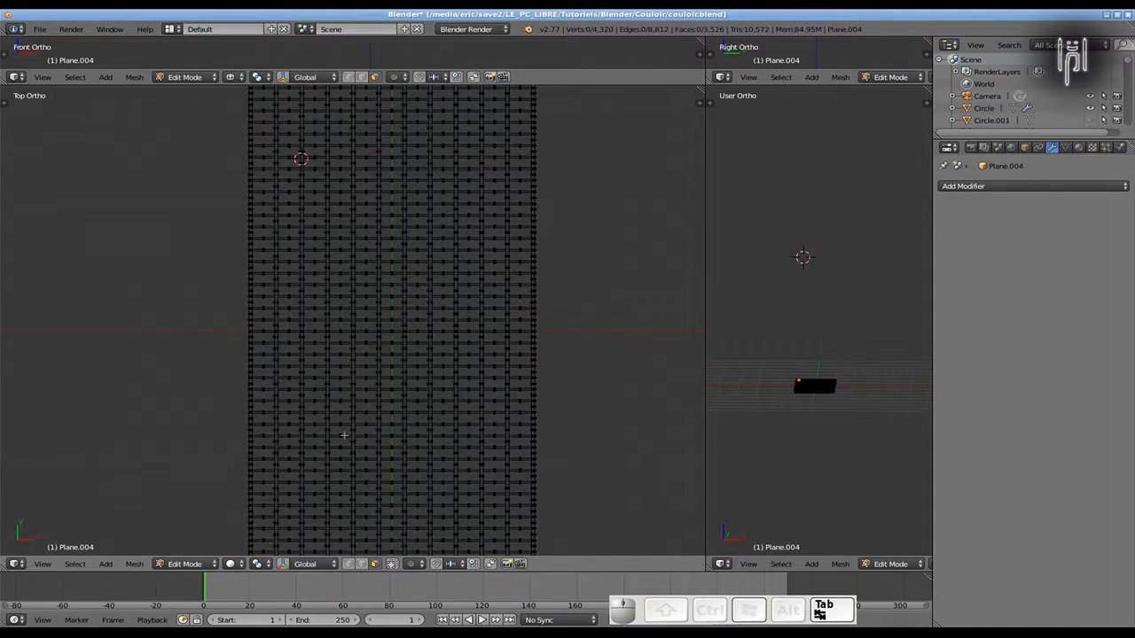
{"action": "key", "text": "a"}
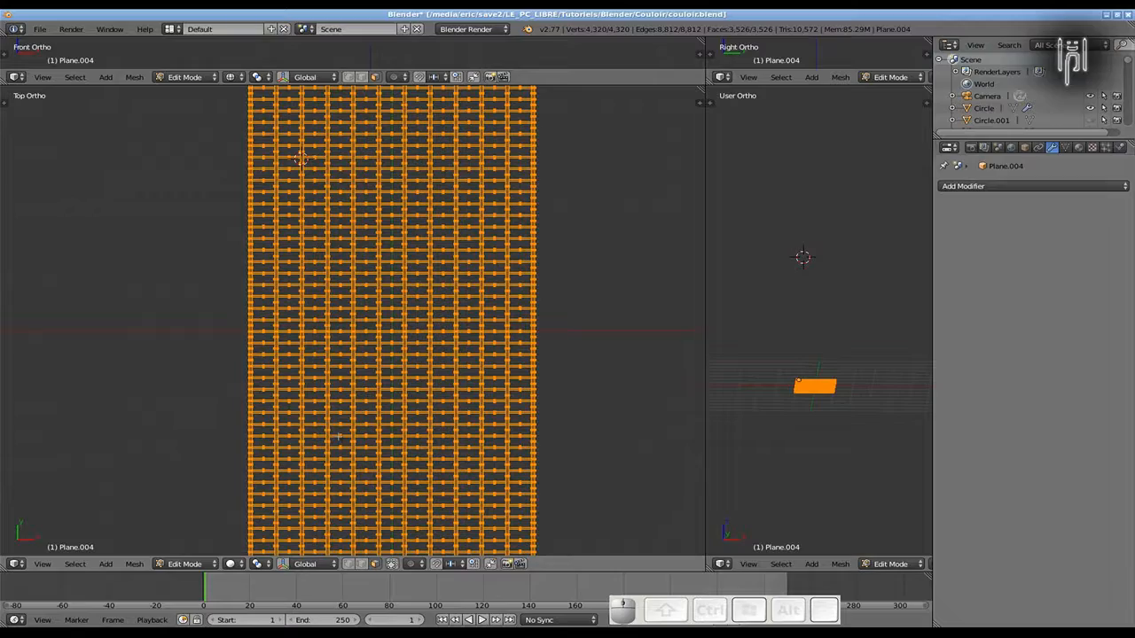
{"action": "key", "text": "Tab"}
{"action": "middle_click_drag", "start_coordinate": [339, 435], "coordinate": [338, 370]}
{"action": "key", "text": "Tab"}
{"action": "key", "text": "Tab"}
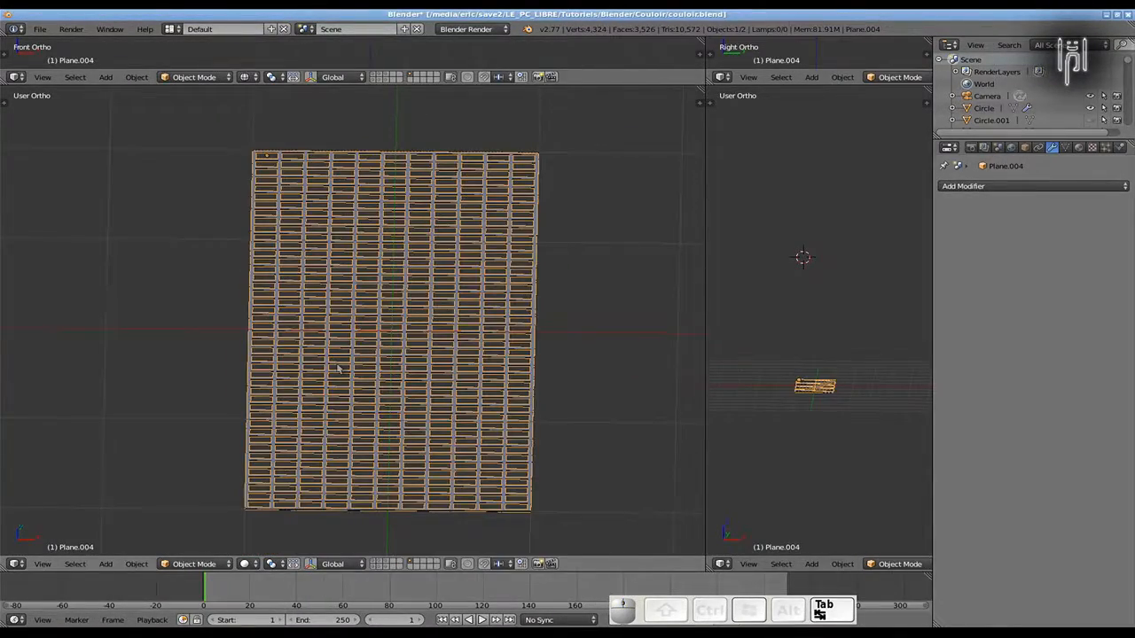
{"action": "scroll", "coordinate": [338, 368], "scroll_direction": "up", "scroll_amount": 8}
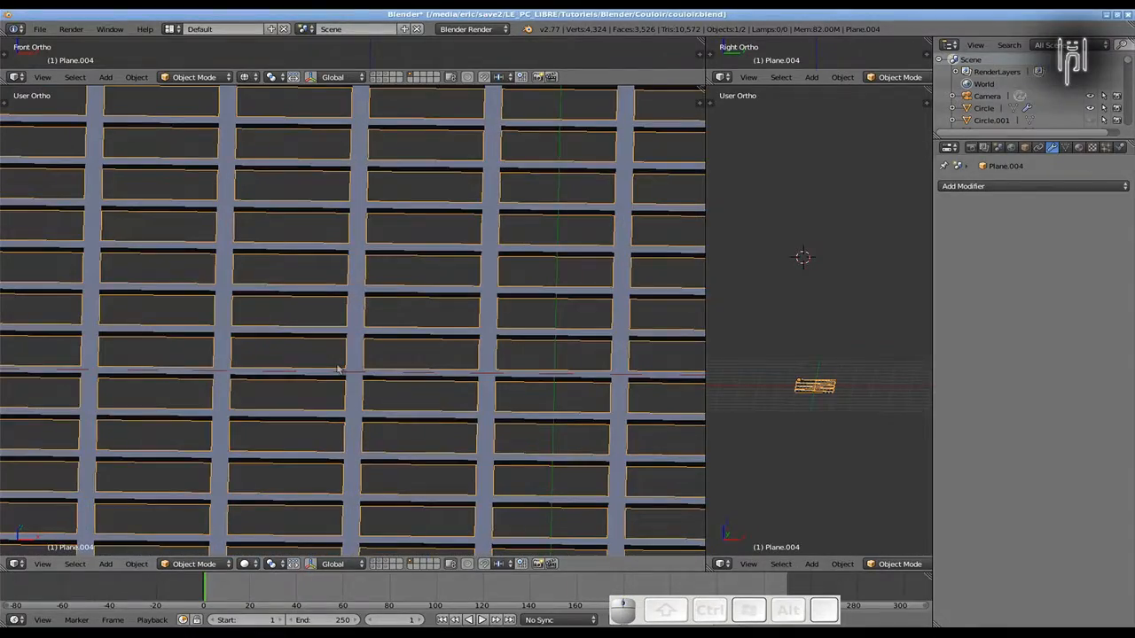
{"action": "mouse_move", "coordinate": [334, 379]}
{"action": "middle_mouse_down"}
{"action": "mouse_move", "coordinate": [331, 451]}
{"action": "mouse_move", "coordinate": [405, 420]}
{"action": "mouse_move", "coordinate": [418, 245]}
{"action": "mouse_move", "coordinate": [382, 175]}
{"action": "mouse_move", "coordinate": [349, 145]}
{"action": "mouse_move", "coordinate": [381, 219]}
{"action": "mouse_move", "coordinate": [391, 311]}
{"action": "mouse_move", "coordinate": [329, 349]}
{"action": "mouse_move", "coordinate": [339, 392]}
{"action": "mouse_move", "coordinate": [393, 398]}
{"action": "mouse_move", "coordinate": [461, 337]}
{"action": "mouse_move", "coordinate": [493, 324]}
{"action": "mouse_move", "coordinate": [341, 336]}
{"action": "mouse_move", "coordinate": [197, 305]}
{"action": "mouse_move", "coordinate": [354, 370]}
{"action": "middle_mouse_up"}
{"action": "scroll", "coordinate": [355, 371], "scroll_direction": "down", "scroll_amount": 6}
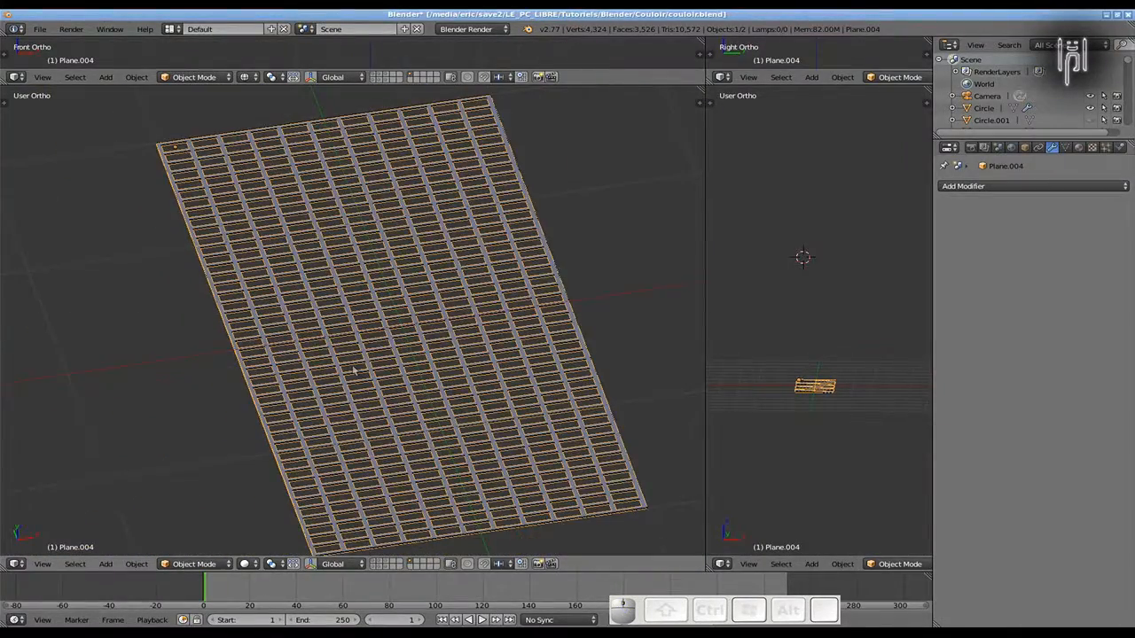
Add an Array modifier to the grid with a relative offset of 0 in X and 1 in Y
{"action": "key", "text": "KP_1"}
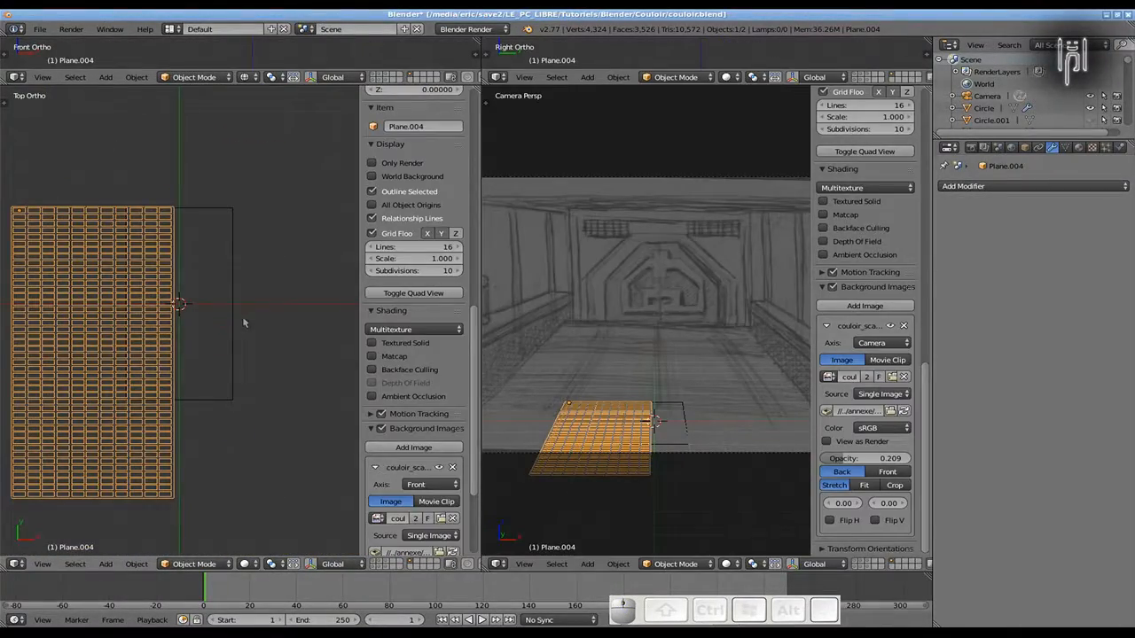
{"action": "left_click", "coordinate": [962, 186]}
{"action": "left_click", "coordinate": [887, 214]}
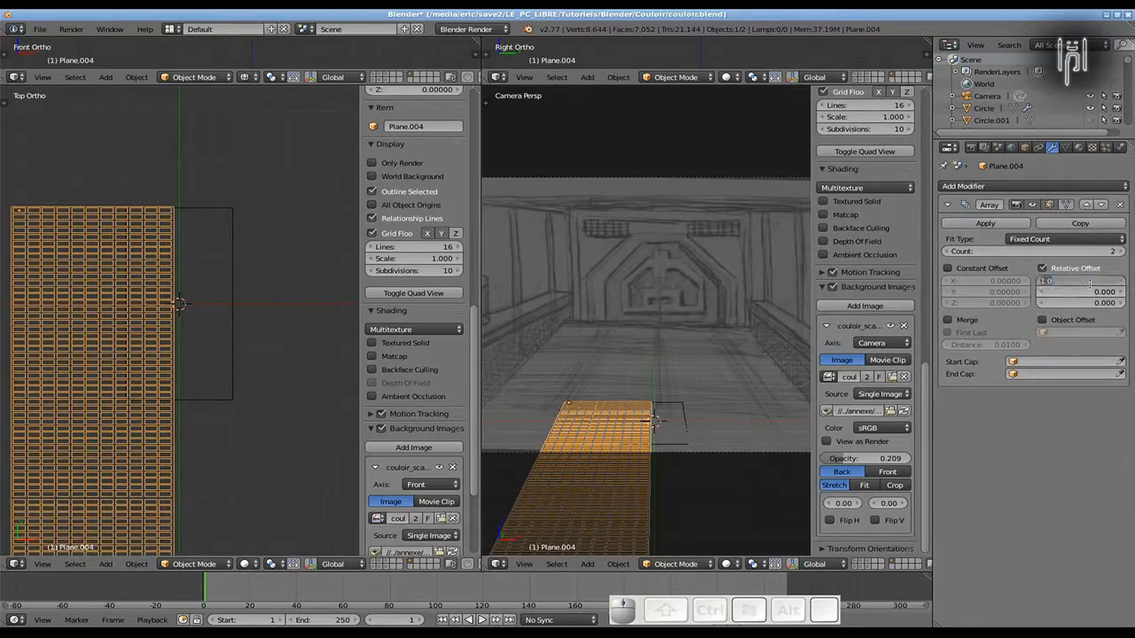
{"action": "left_click", "coordinate": [1041, 281]}
{"action": "left_click", "coordinate": [1041, 293]}
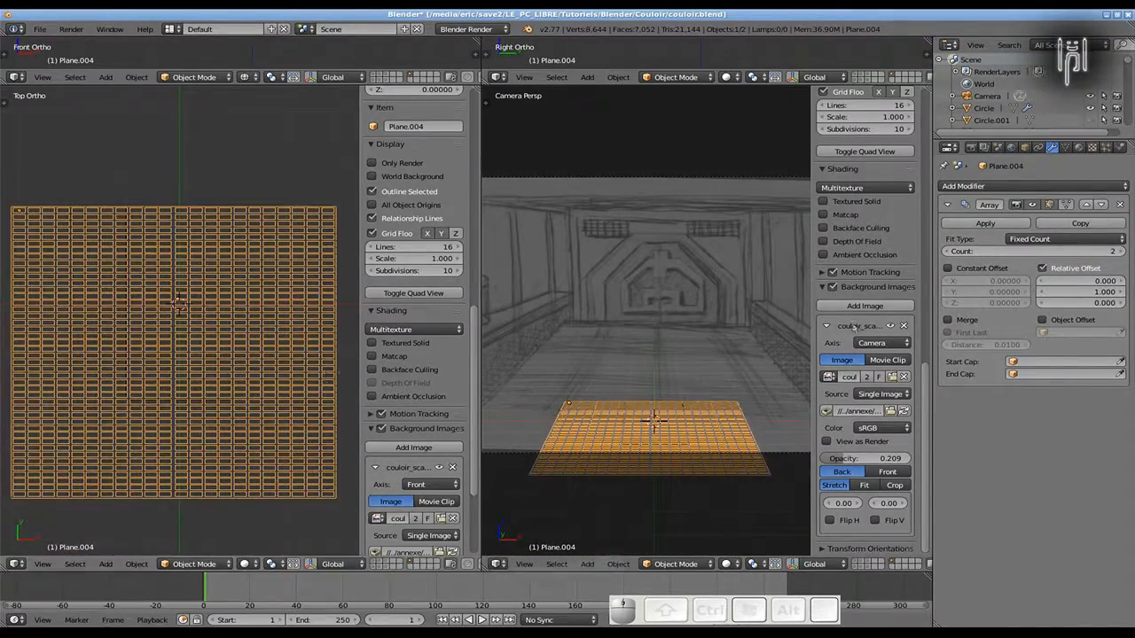
Set the array count to 4 and its Y relative offset to 1.2, moving the row along X and enlarging the camera view
{"action": "left_click", "coordinate": [1120, 250]}
{"action": "left_click", "coordinate": [1121, 251]}
{"action": "scroll", "coordinate": [316, 337], "scroll_direction": "down", "scroll_amount": 5}
{"action": "key", "text": "g"}
{"action": "key", "text": "x"}
{"action": "left_click", "coordinate": [250, 337]}
{"action": "left_click_drag", "start_coordinate": [482, 385], "coordinate": [189, 385]}
{"action": "left_click", "coordinate": [1119, 293]}
{"action": "left_click", "coordinate": [1119, 293]}
{"action": "scroll", "coordinate": [32, 367], "scroll_direction": "down", "scroll_amount": 6}
Scale the row of grids down slightly and move it along X to centre it in the corridor
{"action": "key", "text": "s"}
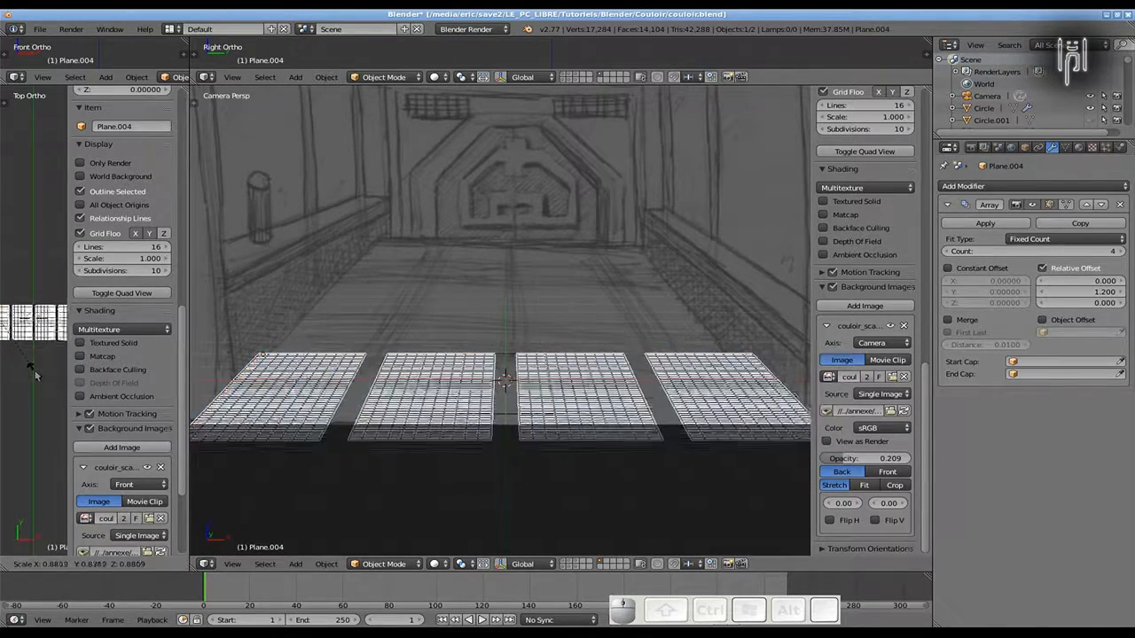
{"action": "left_click", "coordinate": [31, 362]}
{"action": "key", "text": "g"}
{"action": "key", "text": "x"}
{"action": "left_click", "coordinate": [10, 380]}
{"action": "key", "text": "g"}
{"action": "key", "text": "x"}
{"action": "key", "text": "Right"}
{"action": "left_click", "coordinate": [309, 516]}
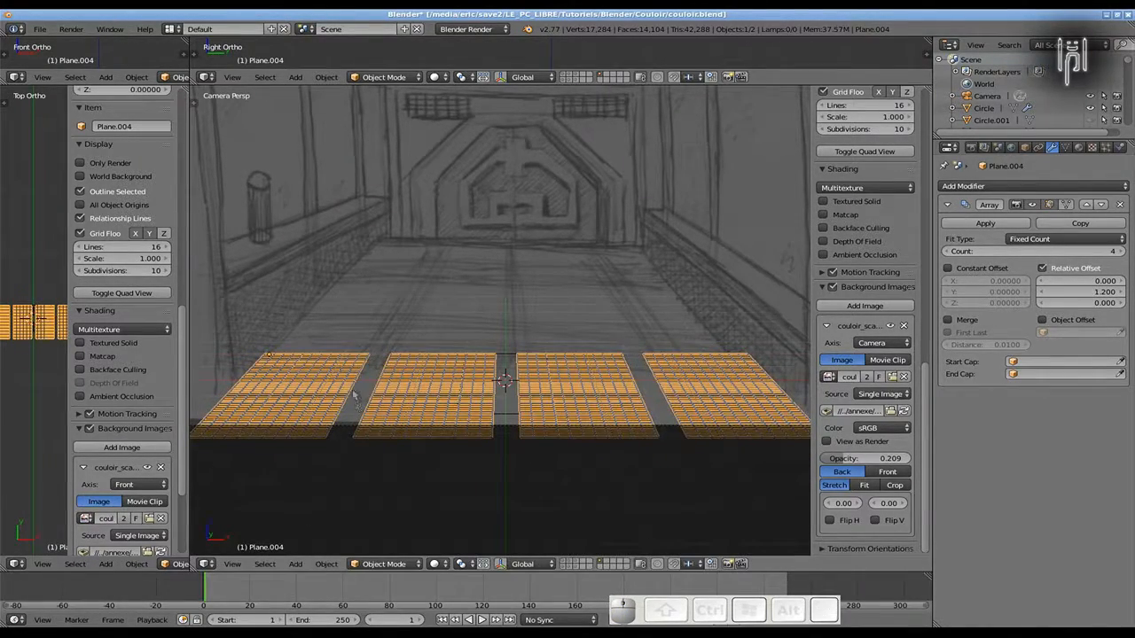
Add a second Array modifier to the grids and move their mesh along Y towards the far door in Edit Mode
{"action": "left_click", "coordinate": [1032, 186]}
{"action": "left_click", "coordinate": [767, 222]}
{"action": "key", "text": "Tab"}
{"action": "key", "text": "g"}
{"action": "key", "text": "y"}
{"action": "left_click", "coordinate": [33, 257], "text": "ctrl"}
{"action": "key", "text": "Tab"}
{"action": "scroll", "coordinate": [570, 344], "scroll_direction": "up", "scroll_amount": 2}
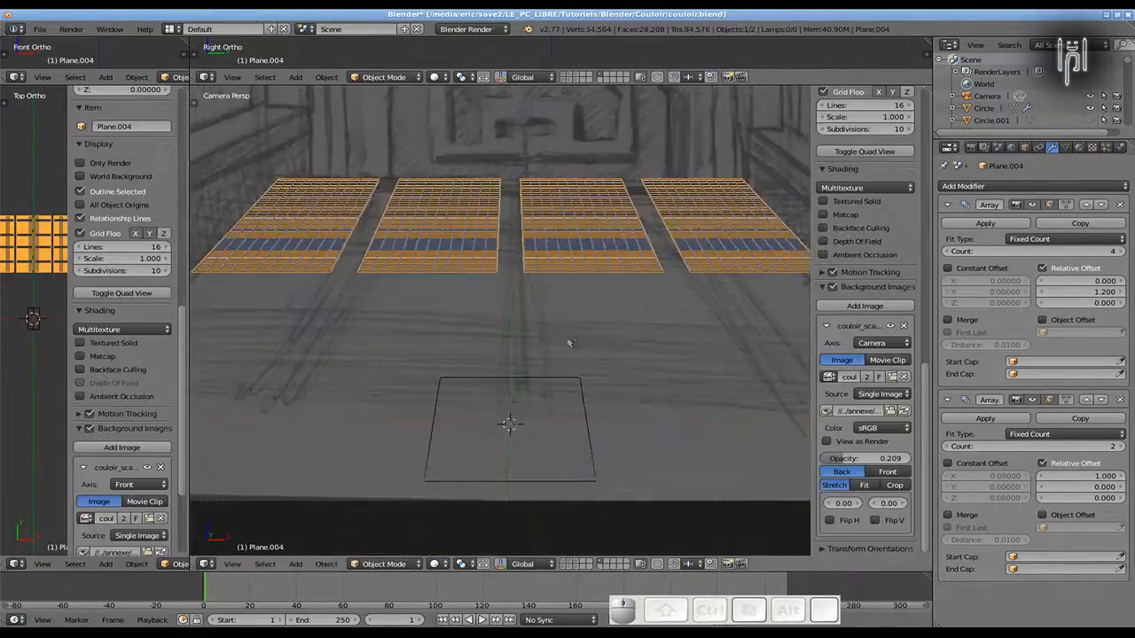
{"action": "scroll", "coordinate": [569, 343], "scroll_direction": "down", "scroll_amount": 2}
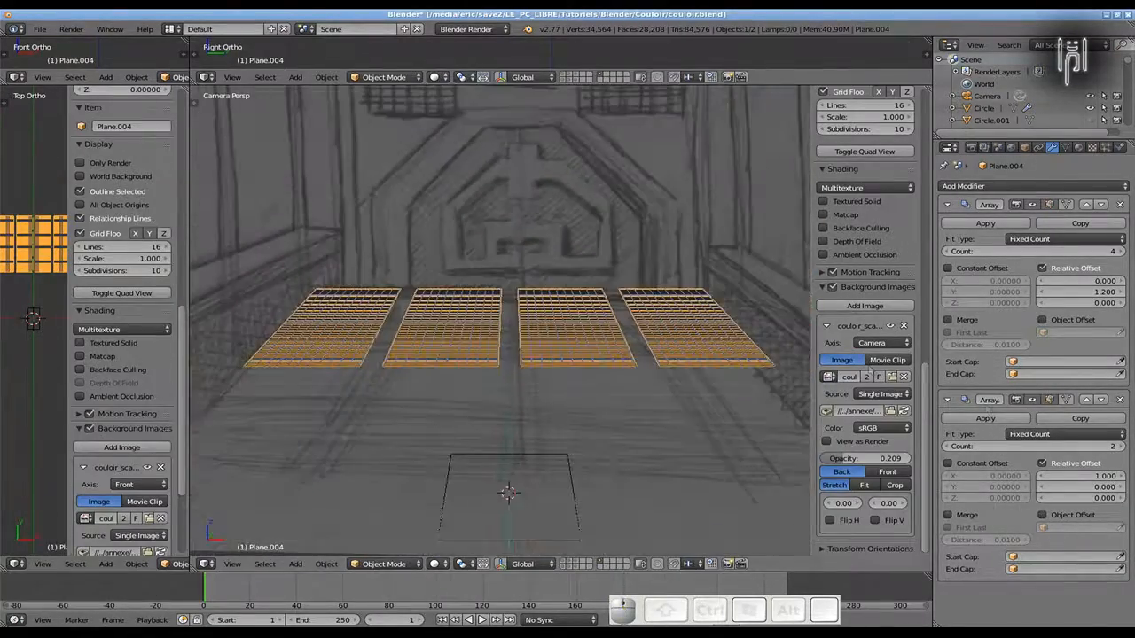
Set the second array to a count of 4 with an X relative offset of 1.2 and check the spacing in the top view
{"action": "left_click", "coordinate": [1118, 446]}
{"action": "left_click", "coordinate": [1118, 446]}
{"action": "left_click", "coordinate": [1119, 476]}
{"action": "left_click", "coordinate": [1119, 476]}
{"action": "key", "text": "ctrl+Up"}
{"action": "scroll", "coordinate": [344, 278], "scroll_direction": "up", "scroll_amount": 8}
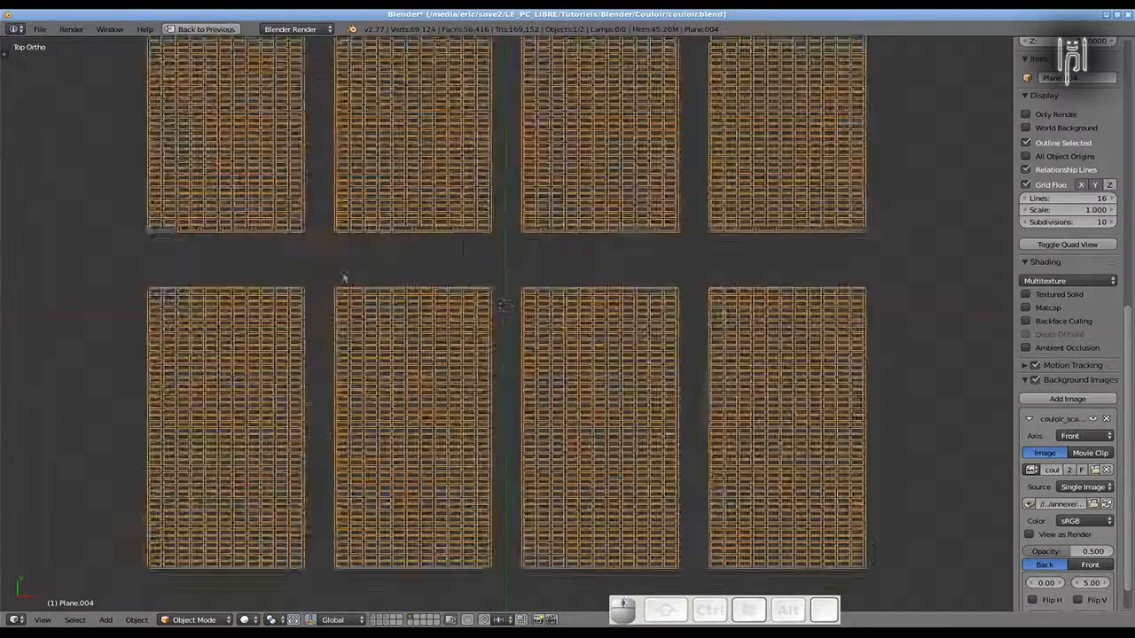
{"action": "scroll", "coordinate": [344, 278], "scroll_direction": "up", "scroll_amount": 2}
{"action": "key", "text": "ctrl+Up"}
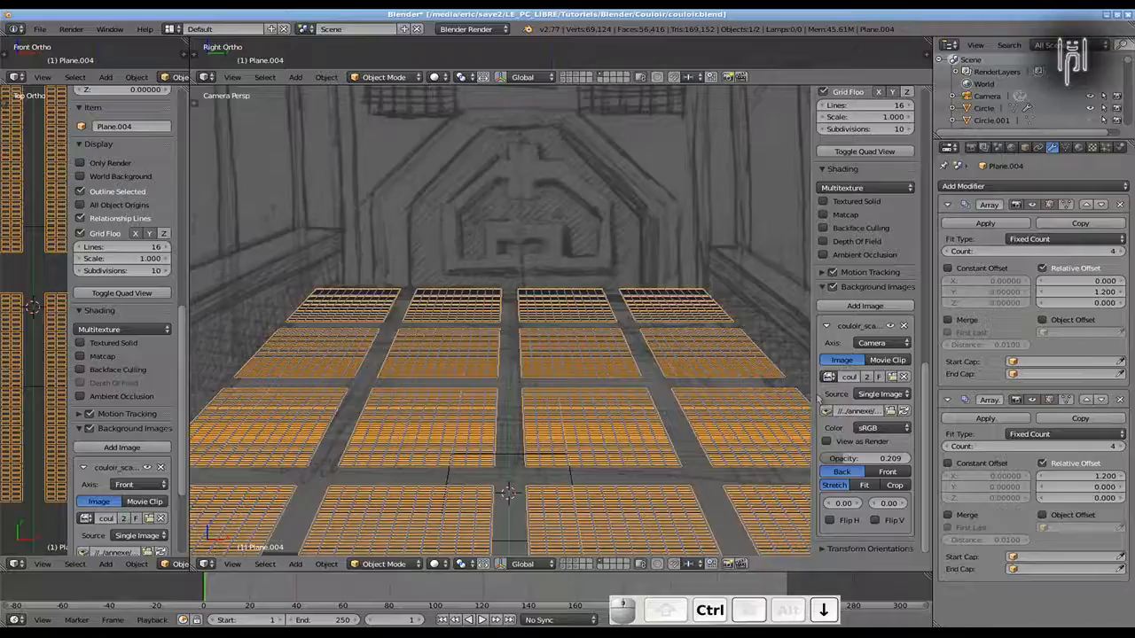
Reduce the second array's X relative offset to 1.1 and check the row spacing against the sketch in the camera view
{"action": "key", "text": "ctrl+Up"}
{"action": "scroll", "coordinate": [258, 276], "scroll_direction": "down", "scroll_amount": 8}
{"action": "key", "text": "ctrl+Up"}
{"action": "key", "text": "Tab"}
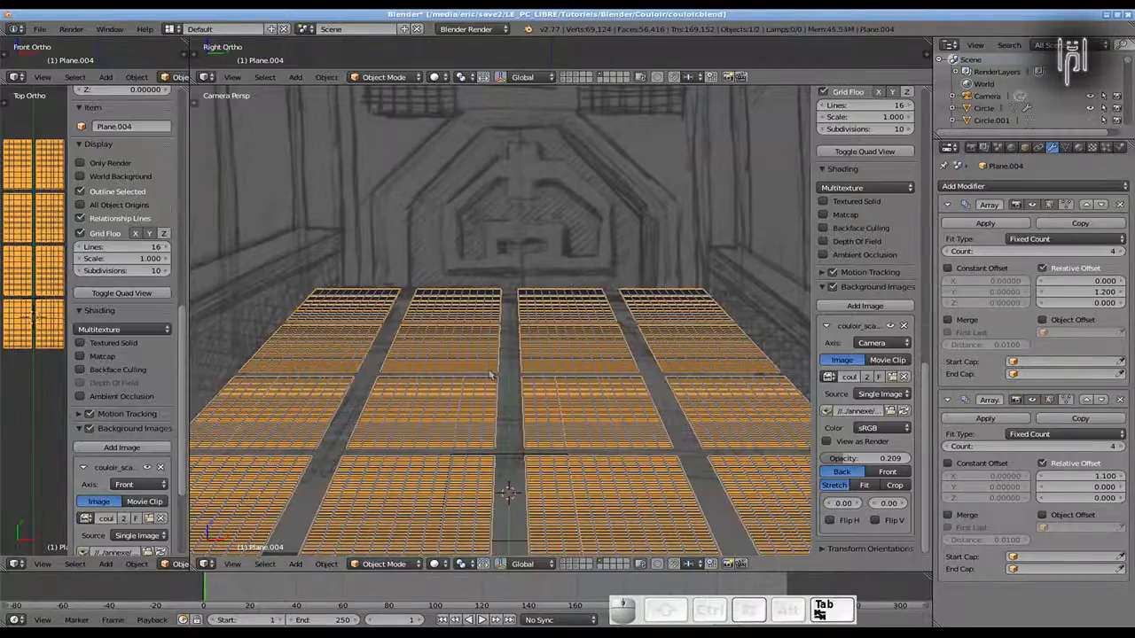
{"action": "scroll", "coordinate": [490, 376], "scroll_direction": "up", "scroll_amount": 2}
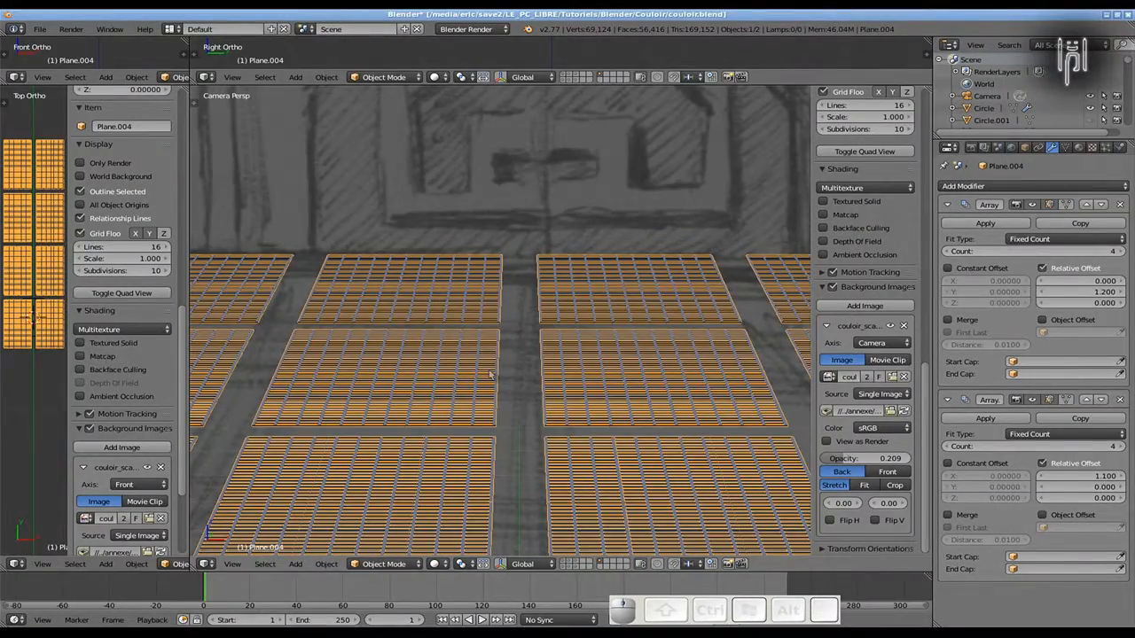
{"action": "scroll", "coordinate": [490, 376], "scroll_direction": "down", "scroll_amount": 4}
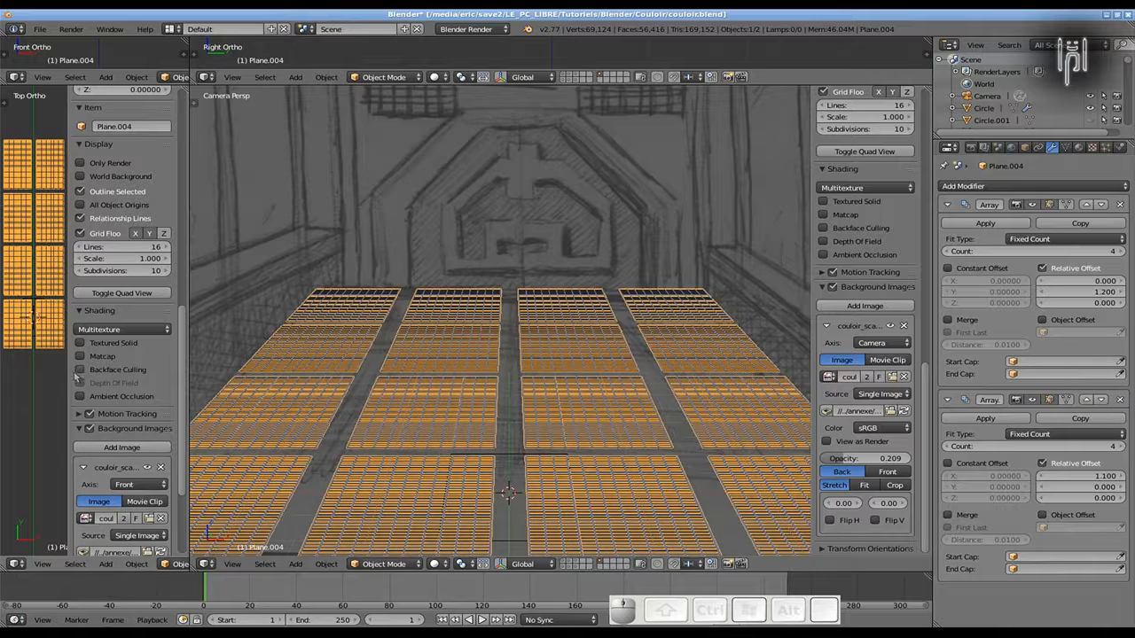
Enlarge the top view area next to the camera view and apply both Array modifiers to the floor grids
{"action": "left_click_drag", "start_coordinate": [65, 370], "coordinate": [160, 371]}
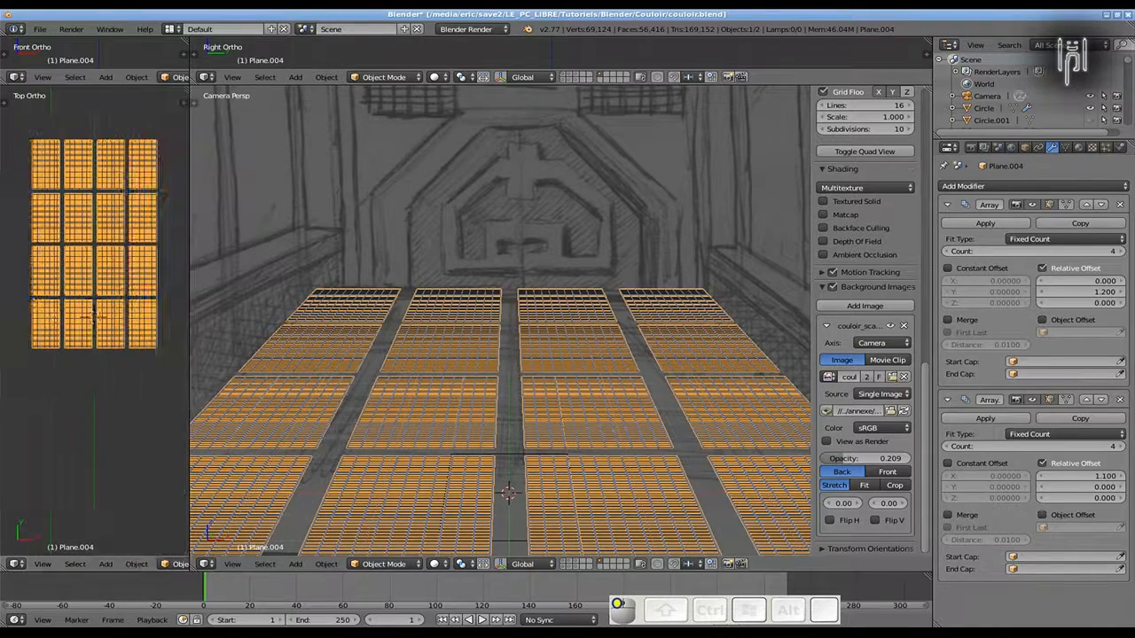
{"action": "left_click", "coordinate": [174, 379]}
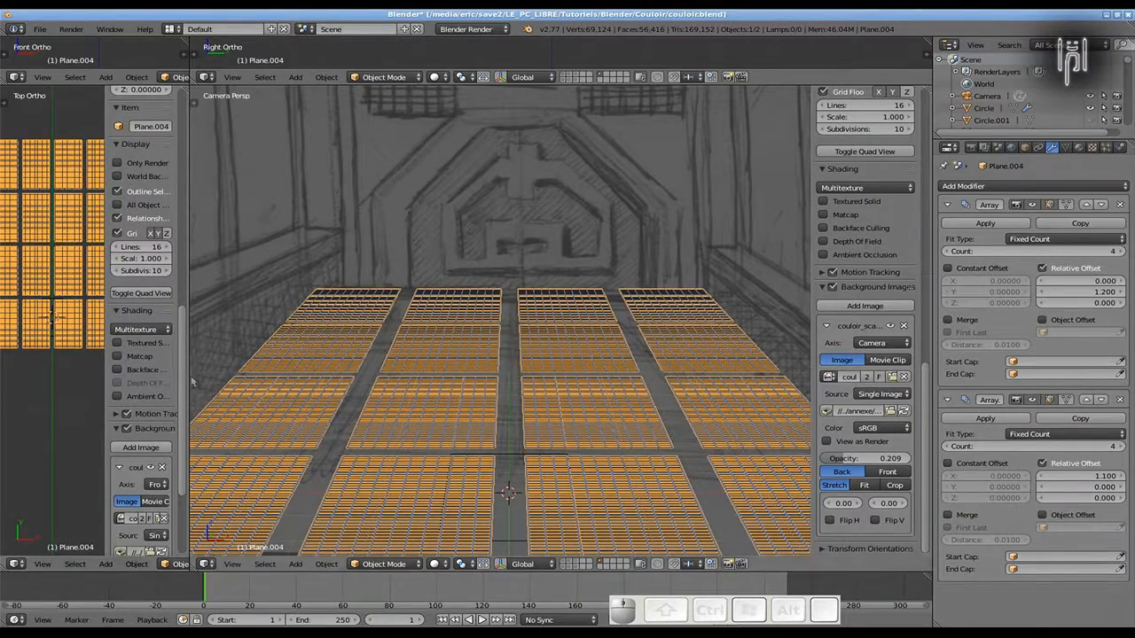
{"action": "left_click_drag", "start_coordinate": [188, 376], "coordinate": [703, 357]}
{"action": "middle_click_drag", "start_coordinate": [476, 215], "coordinate": [481, 331], "text": "shift"}
{"action": "scroll", "coordinate": [469, 315], "scroll_direction": "up", "scroll_amount": 3}
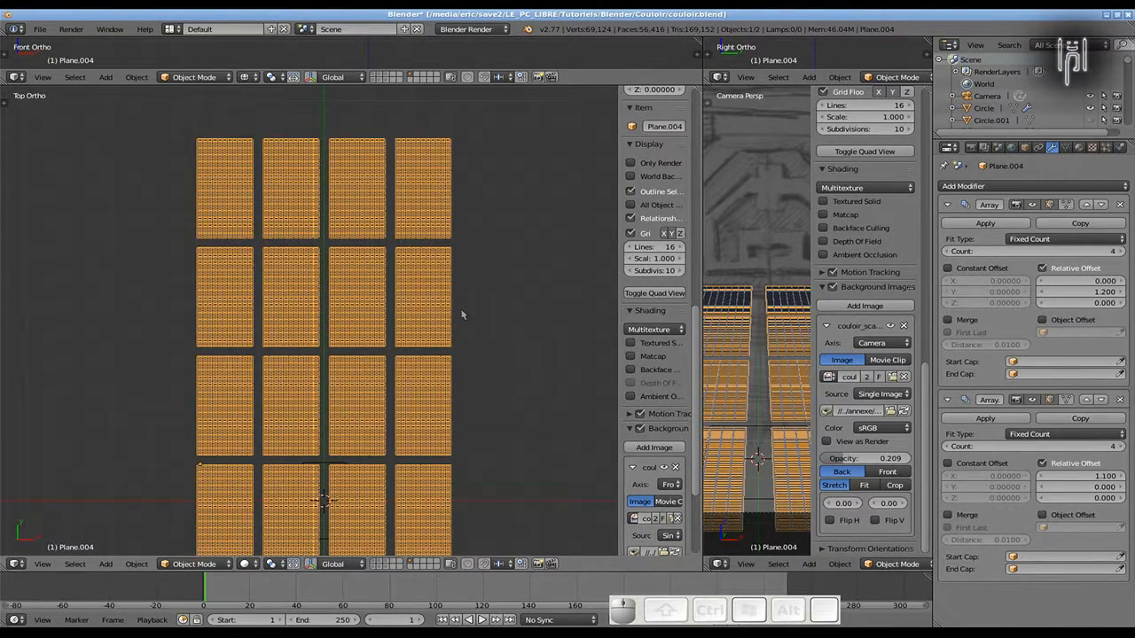
{"action": "key", "text": "Tab"}
{"action": "key", "text": "Tab"}
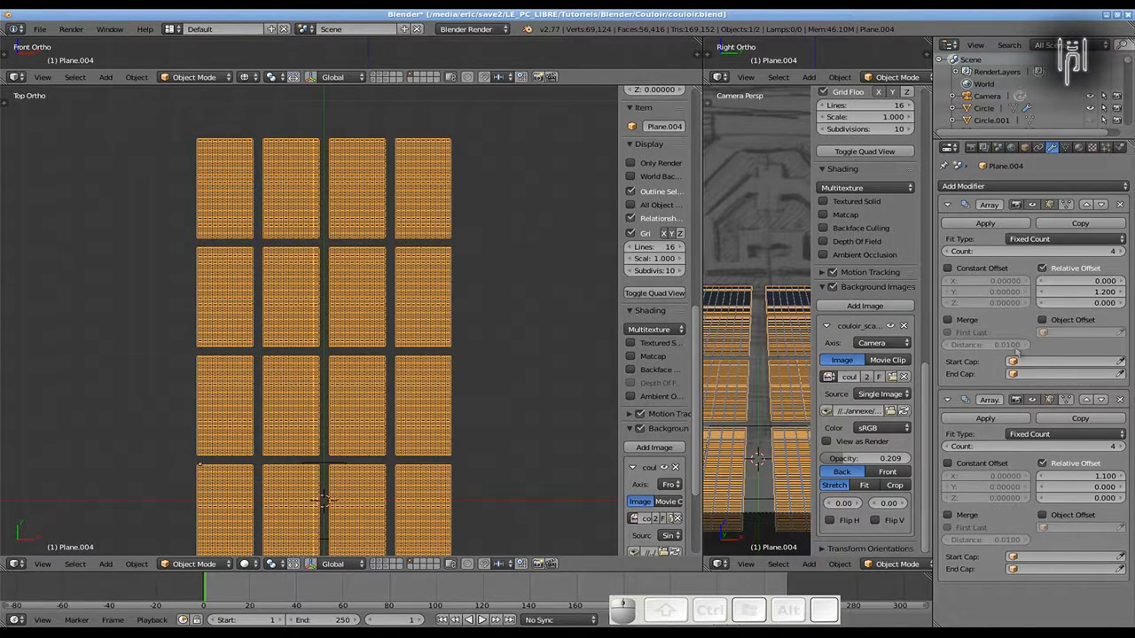
{"action": "left_click", "coordinate": [982, 225]}
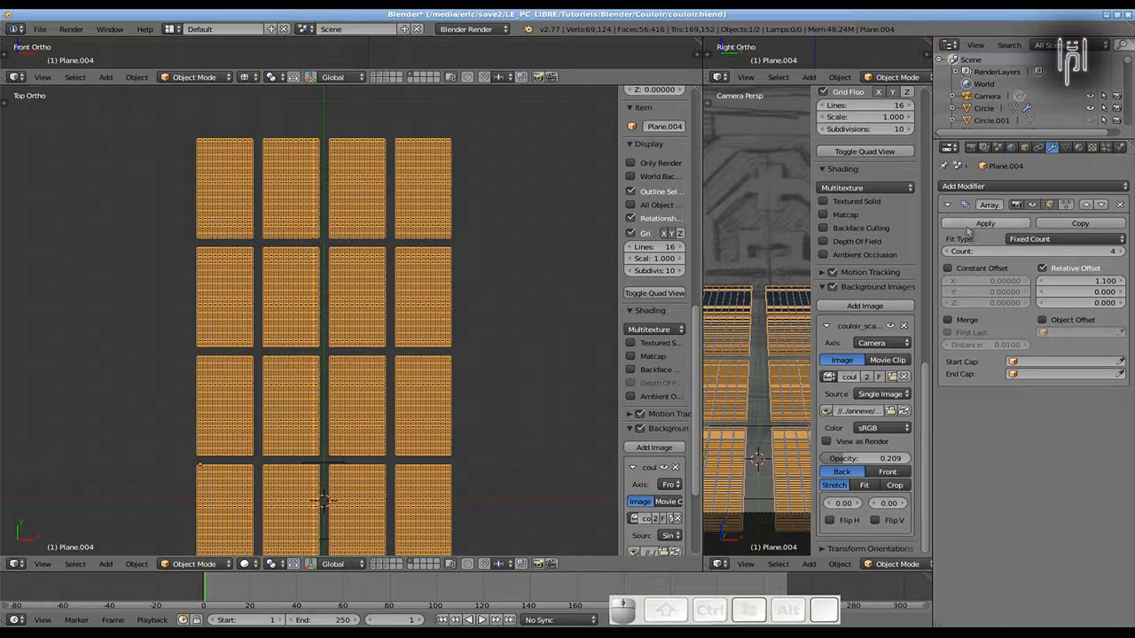
{"action": "left_click", "coordinate": [969, 226]}
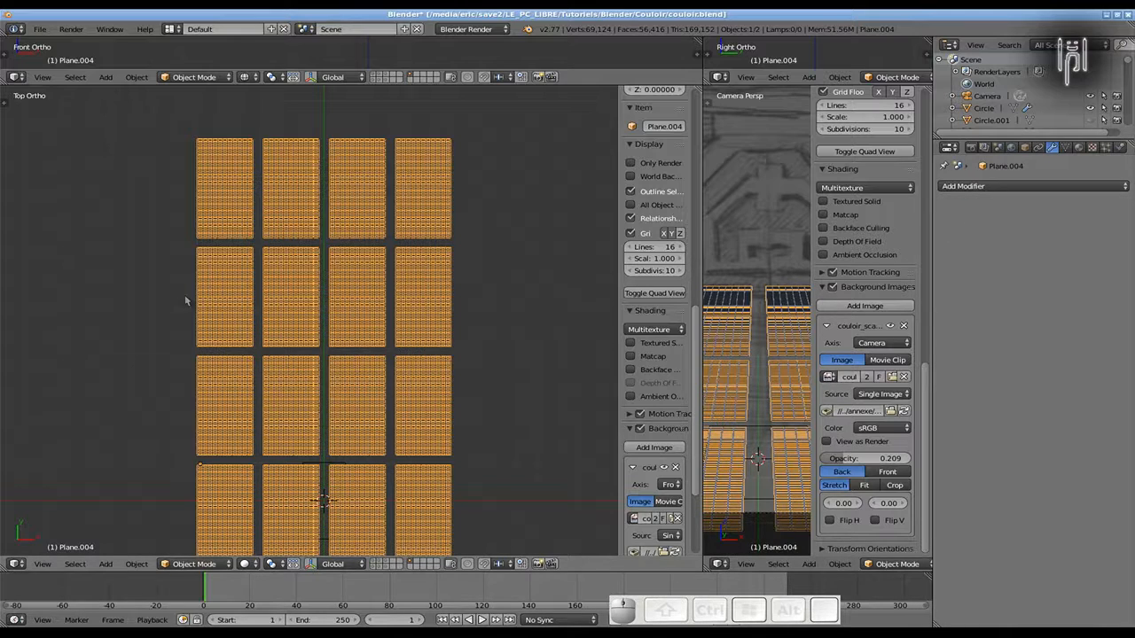
Select the entire floor-grid mesh in Edit Mode and run Remove Doubles with a merge distance of 0.0001
{"action": "key", "text": "Tab"}
{"action": "key", "text": "a"}
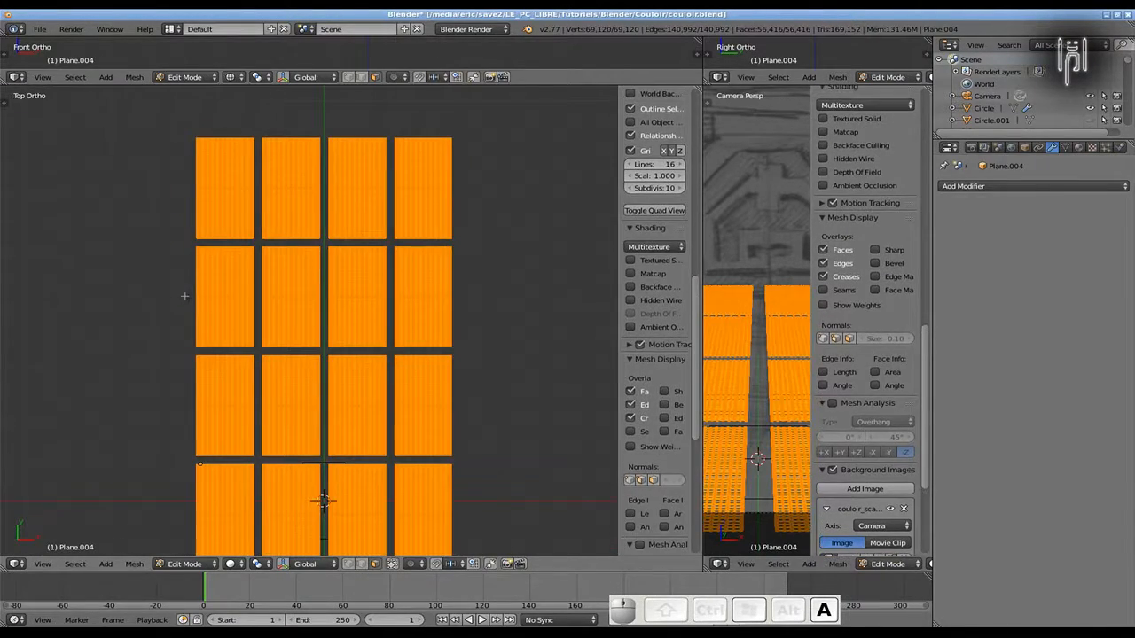
{"action": "left_click", "coordinate": [349, 565]}
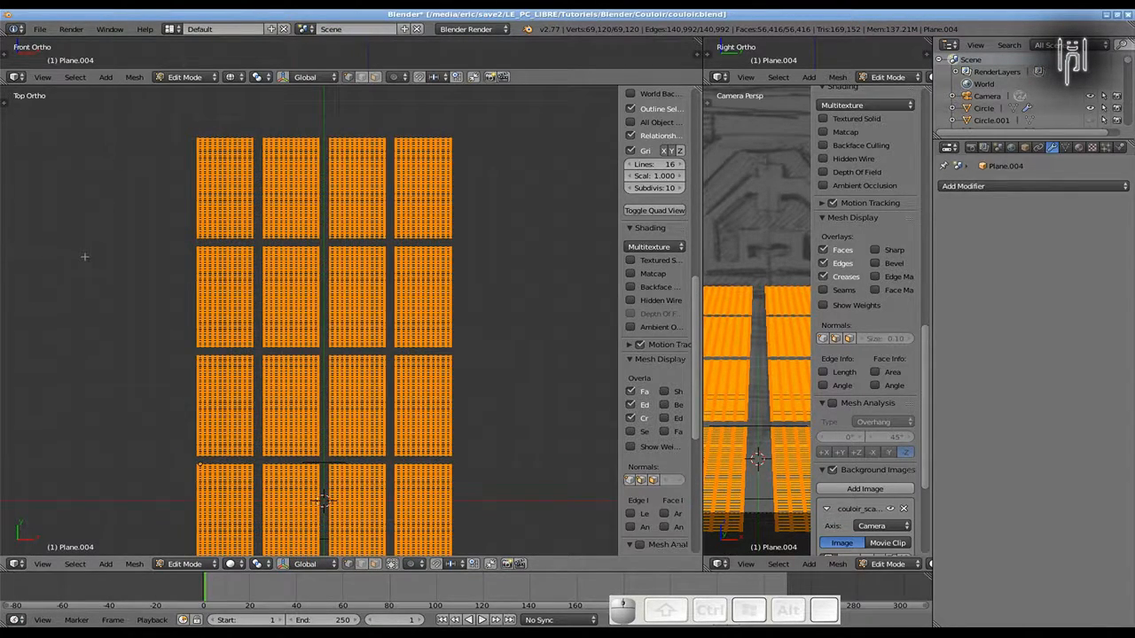
{"action": "key", "text": "t"}
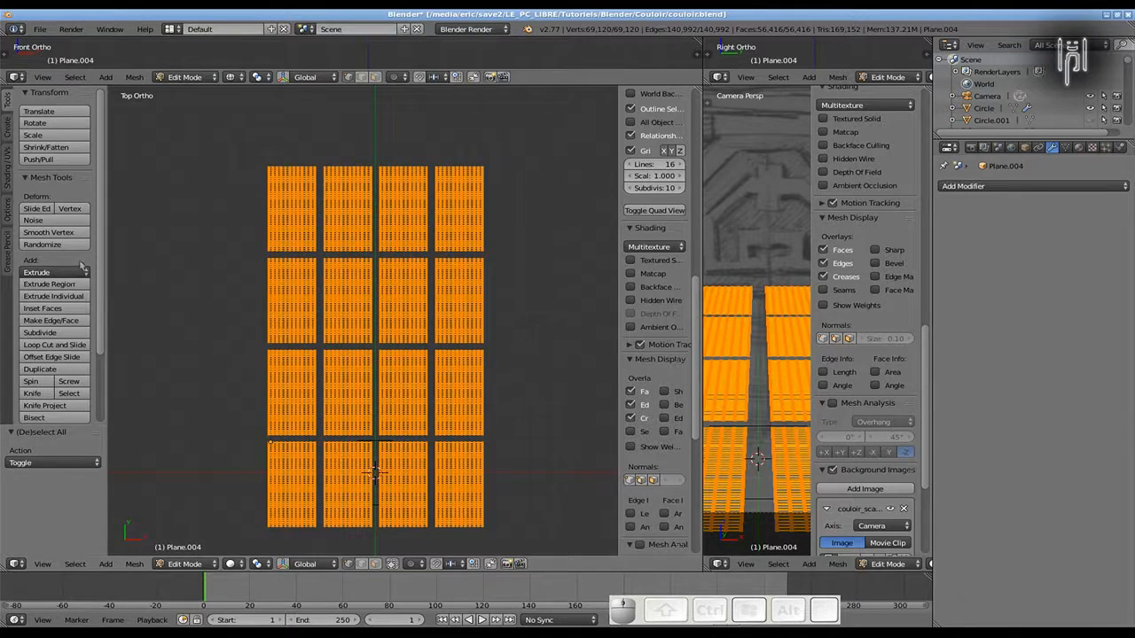
{"action": "left_click_drag", "start_coordinate": [103, 262], "coordinate": [103, 339]}
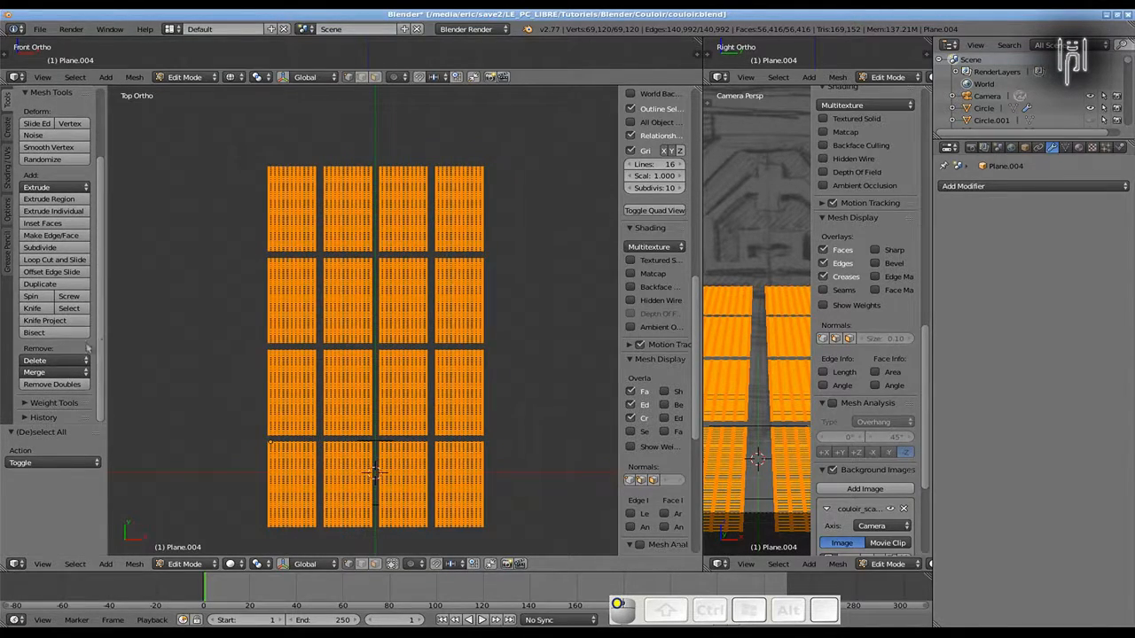
{"action": "left_click", "coordinate": [52, 385]}
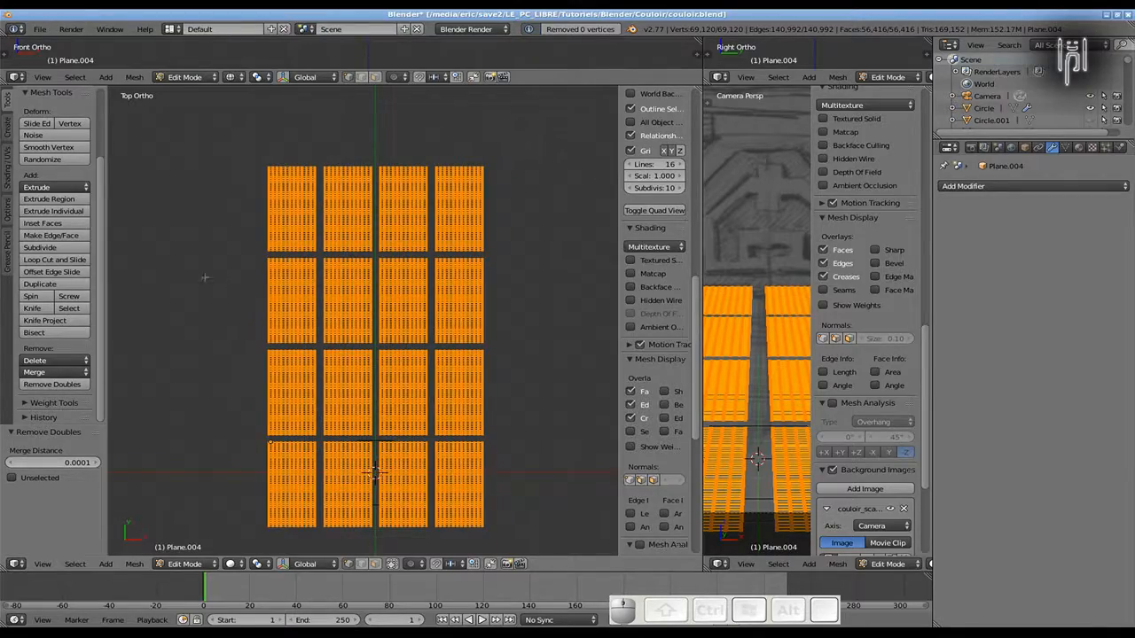
{"action": "scroll", "coordinate": [183, 262], "scroll_direction": "up", "scroll_amount": 8}
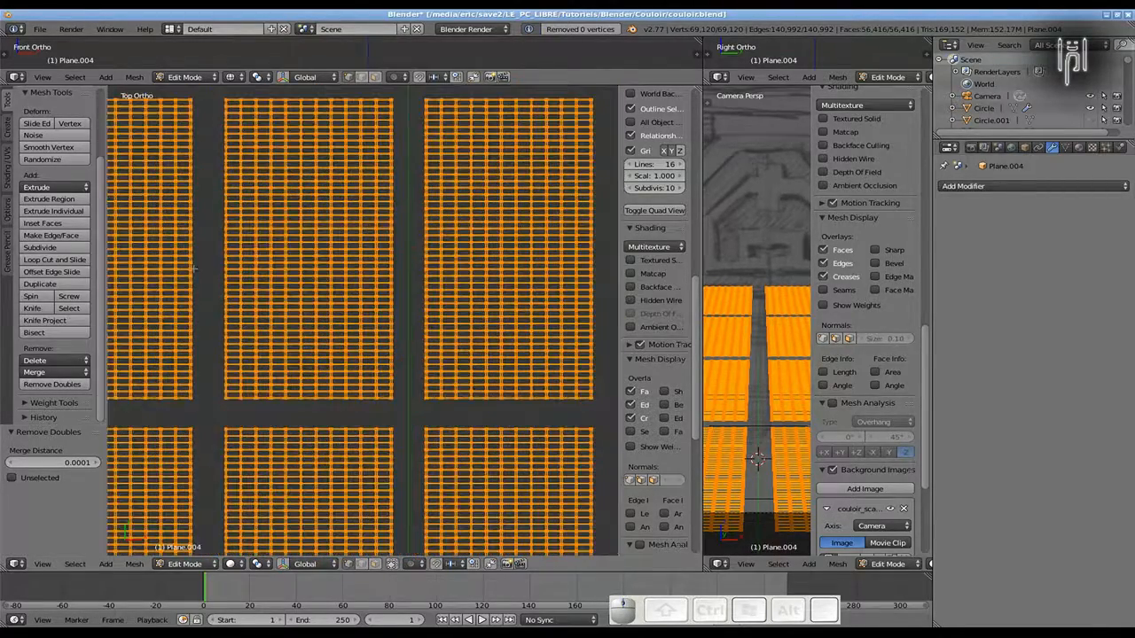
{"action": "scroll", "coordinate": [193, 271], "scroll_direction": "down", "scroll_amount": 8}
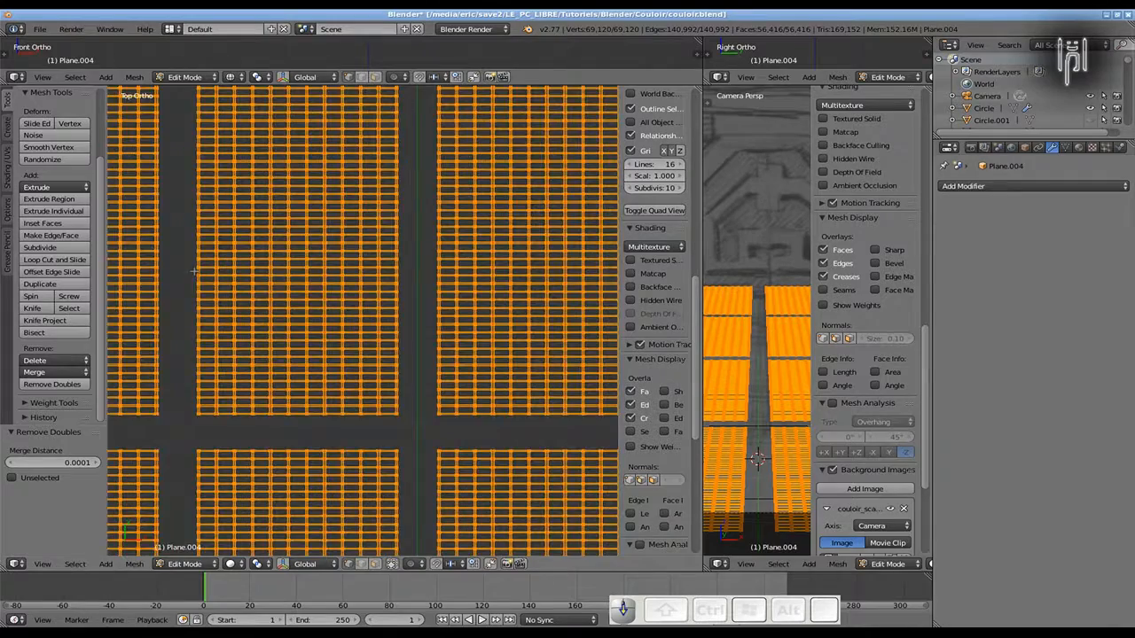
{"action": "scroll", "coordinate": [194, 275], "scroll_direction": "down", "scroll_amount": 2}
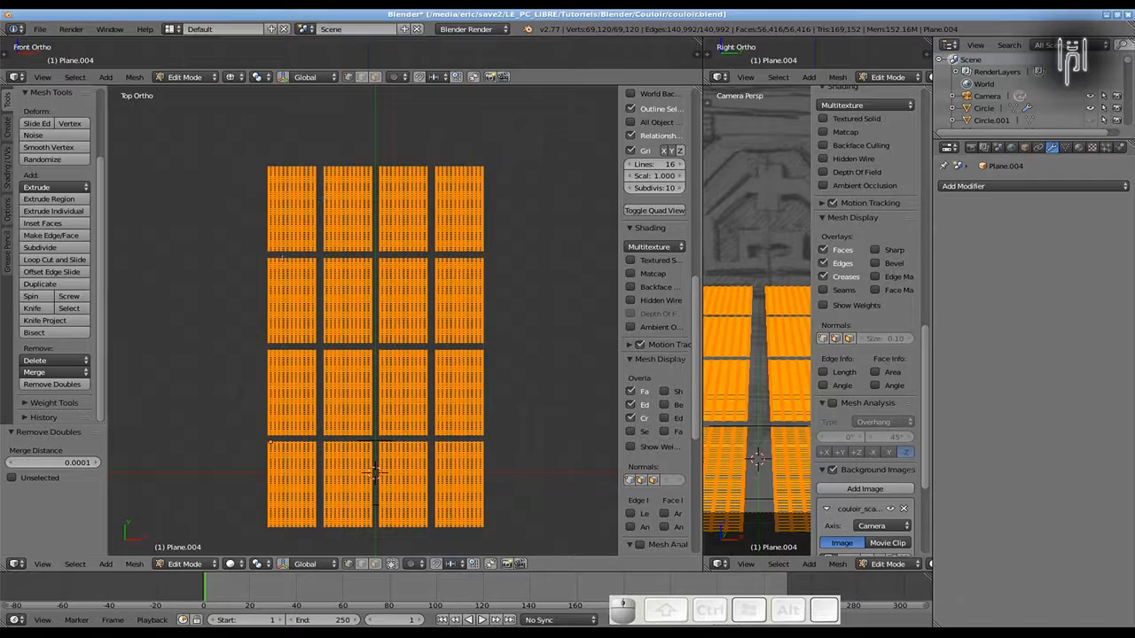
Scale the small plane at the 3D cursor along X by about 6.134 to span the four grid columns
{"action": "key", "text": "s"}
{"action": "key", "text": "x"}
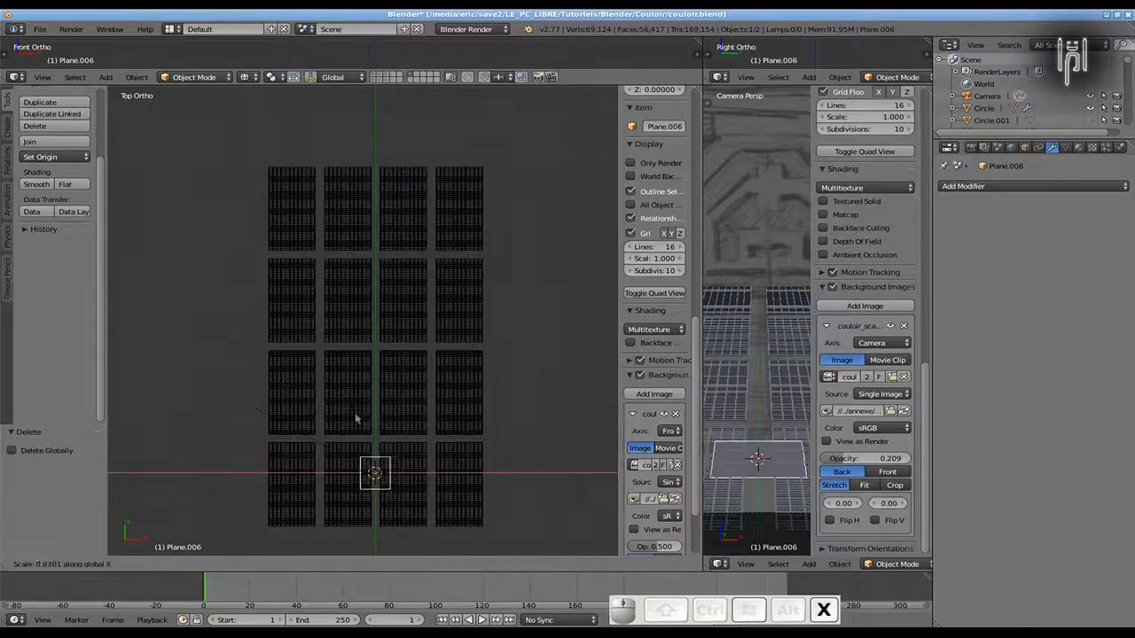
{"action": "left_click", "coordinate": [479, 509]}
{"action": "middle_click_drag", "start_coordinate": [436, 483], "coordinate": [432, 364], "text": "shift"}
{"action": "scroll", "coordinate": [432, 364], "scroll_direction": "up", "scroll_amount": 3}
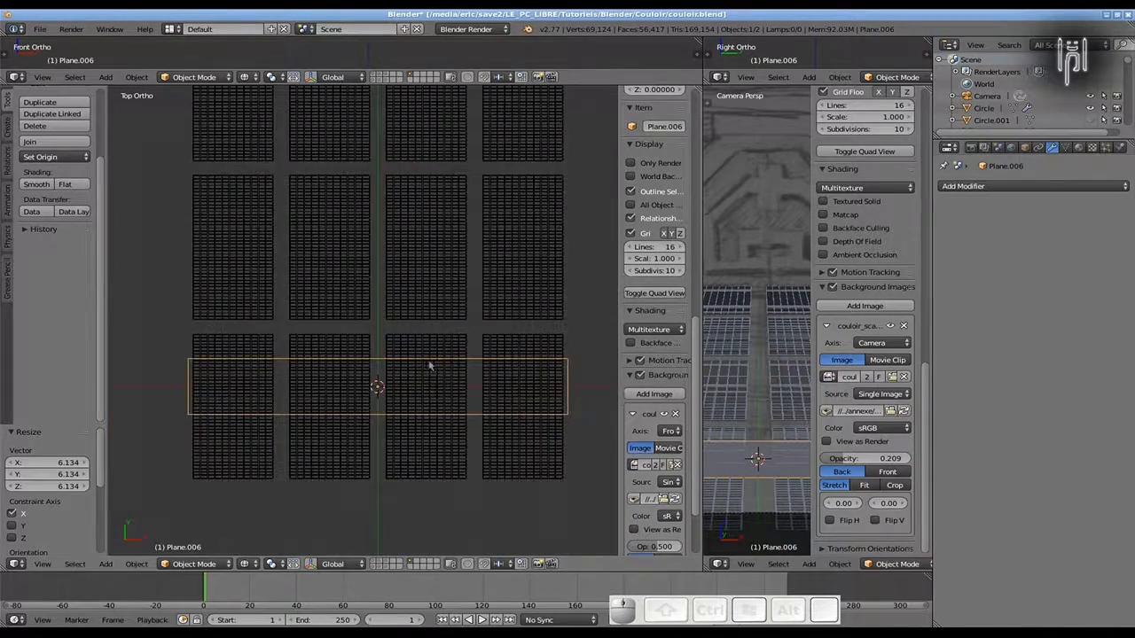
Move the stretched plane along Y to centre it on the gap between two rows of grids
{"action": "scroll", "coordinate": [432, 364], "scroll_direction": "down", "scroll_amount": 4}
{"action": "key", "text": "g"}
{"action": "left_click", "coordinate": [393, 301]}
{"action": "scroll", "coordinate": [362, 226], "scroll_direction": "up", "scroll_amount": 11}
{"action": "key", "text": "Return"}
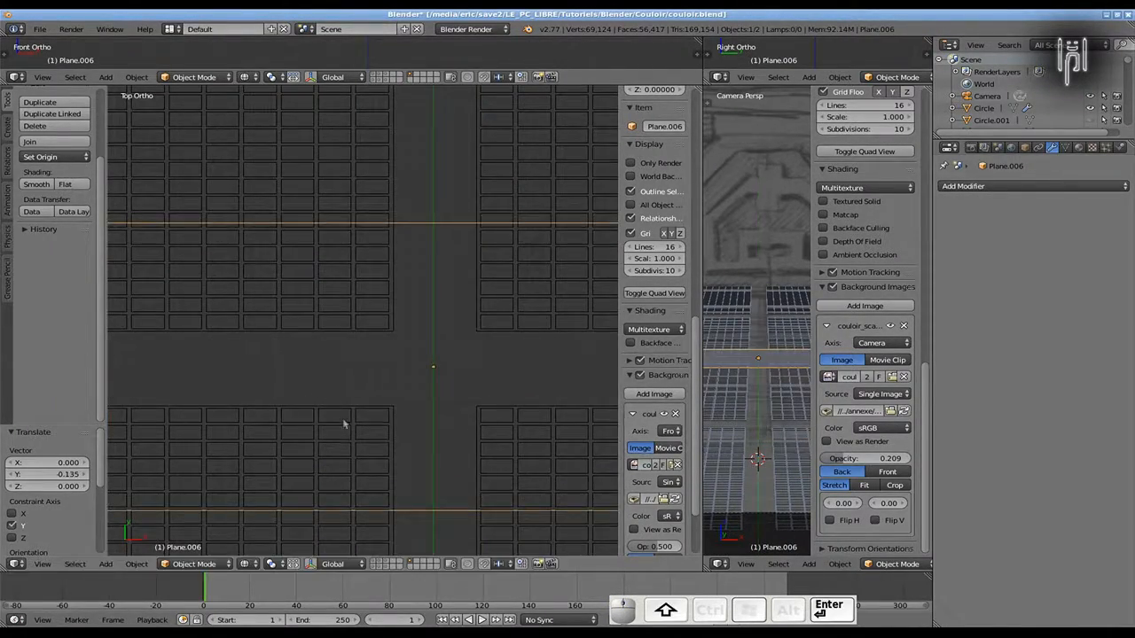
Reposition the plane along Y and scale it along Y to cover all four rows of floor grids
{"action": "key", "text": "g"}
{"action": "key", "text": "y"}
{"action": "left_click", "coordinate": [345, 443]}
{"action": "scroll", "coordinate": [345, 443], "scroll_direction": "down", "scroll_amount": 12}
{"action": "key", "text": "s"}
{"action": "key", "text": "y"}
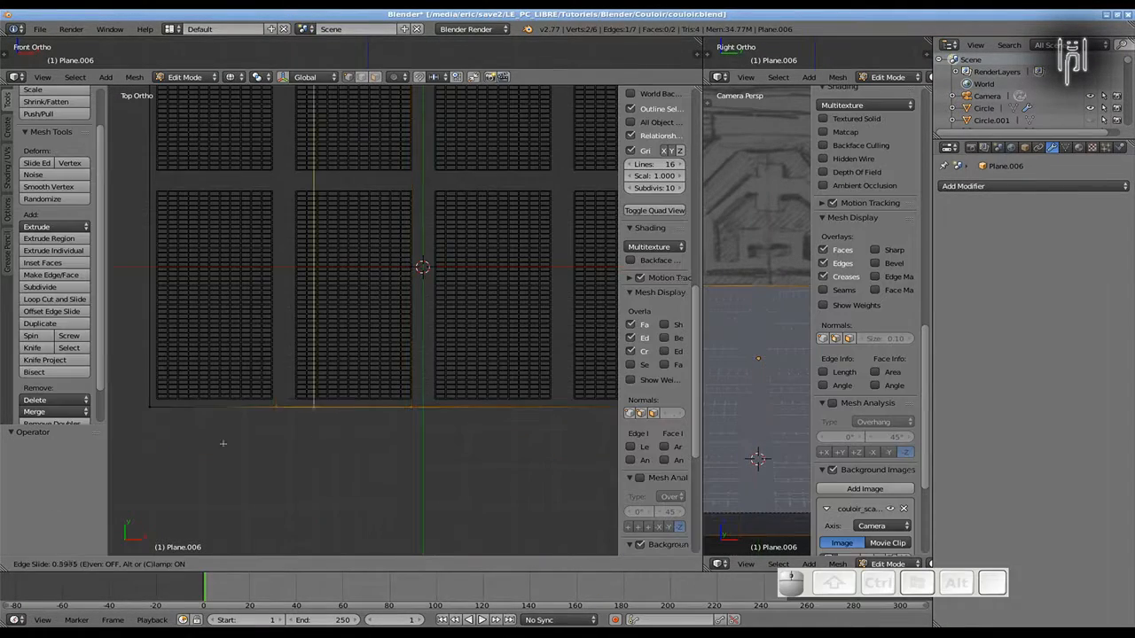
Add lengthwise loop cuts to the plane in Edit Mode, sliding each to a side edge of a grid column
{"action": "left_click", "coordinate": [261, 440]}
{"action": "key", "text": "ctrl+r"}
{"action": "left_click", "coordinate": [223, 435]}
{"action": "left_click", "coordinate": [154, 430]}
{"action": "key", "text": "ctrl+r"}
{"action": "left_click", "coordinate": [359, 425]}
{"action": "left_click", "coordinate": [171, 435]}
{"action": "key", "text": "ctrl+r"}
{"action": "left_click", "coordinate": [426, 428]}
{"action": "left_click", "coordinate": [349, 430]}
{"action": "key", "text": "ctrl+r"}
{"action": "left_click", "coordinate": [532, 431]}
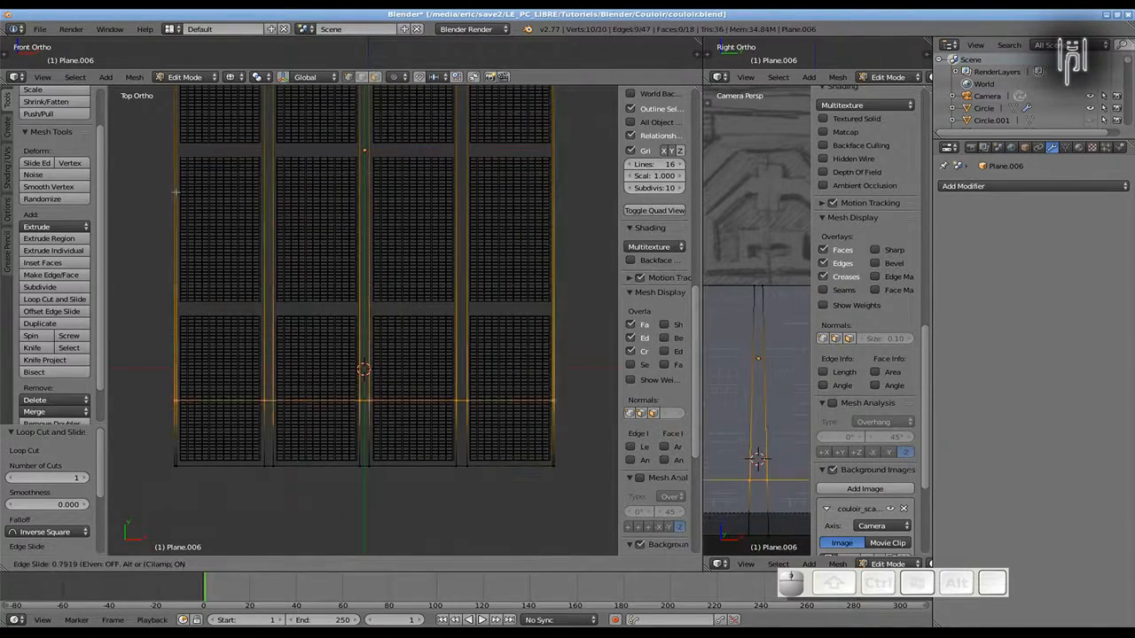
Add crosswise loop cuts to the plane, sliding each to the near or far edge of a grid row
{"action": "key", "text": "ctrl+r"}
{"action": "left_click", "coordinate": [174, 441]}
{"action": "left_click", "coordinate": [158, 441]}
{"action": "key", "text": "ctrl+r"}
{"action": "left_click", "coordinate": [152, 218]}
{"action": "left_click", "coordinate": [152, 218]}
{"action": "key", "text": "ctrl+r"}
{"action": "left_click", "coordinate": [145, 172]}
{"action": "left_click", "coordinate": [144, 172]}
{"action": "middle_click_drag", "start_coordinate": [145, 172], "coordinate": [171, 457], "text": "shift"}
{"action": "left_click", "coordinate": [166, 335]}
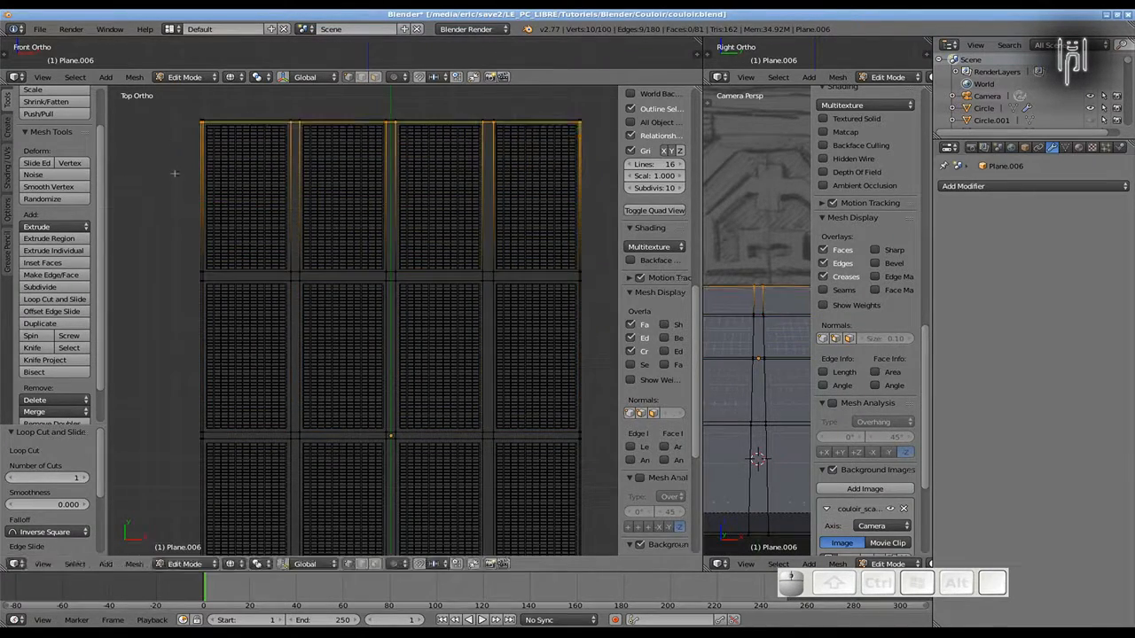
Select the sixteen large plane faces covering the floor grids and delete them with Only Faces
{"action": "key", "text": "a"}
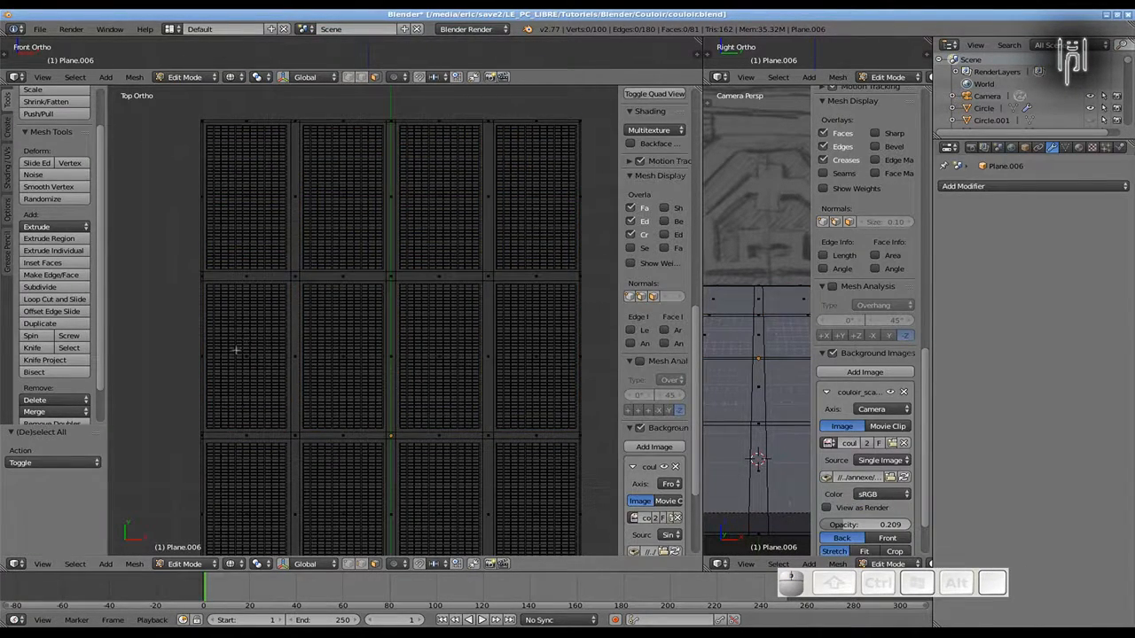
{"action": "right_click", "coordinate": [257, 199]}
{"action": "right_click", "coordinate": [340, 200], "text": "shift"}
{"action": "right_click", "coordinate": [434, 196], "text": "shift"}
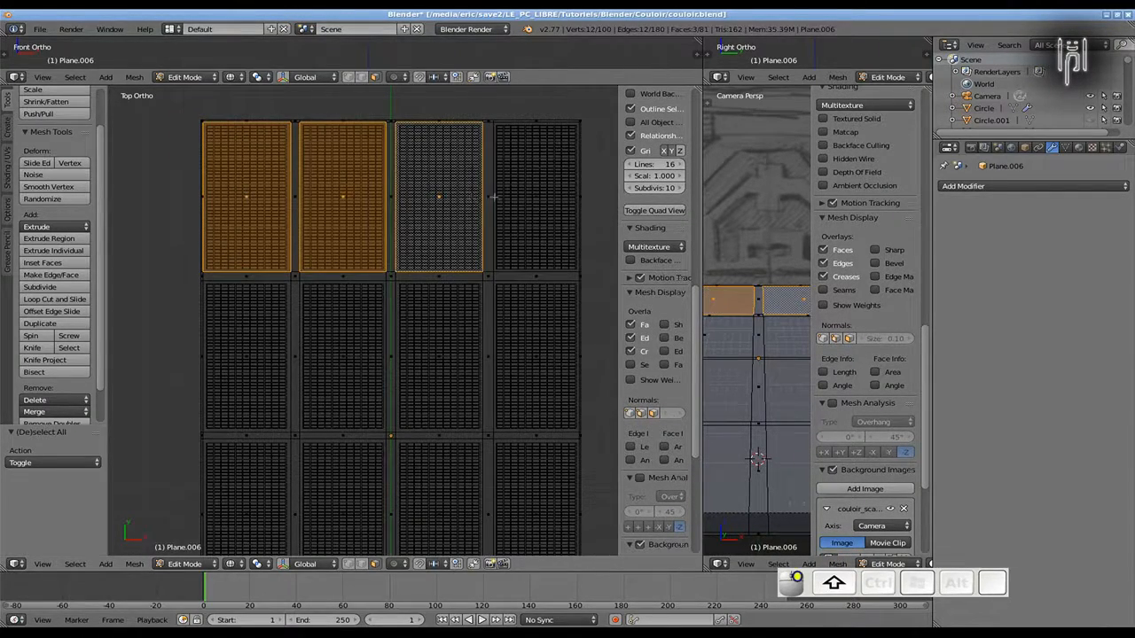
{"action": "right_click", "coordinate": [533, 198], "text": "shift"}
{"action": "right_click", "coordinate": [523, 352], "text": "shift"}
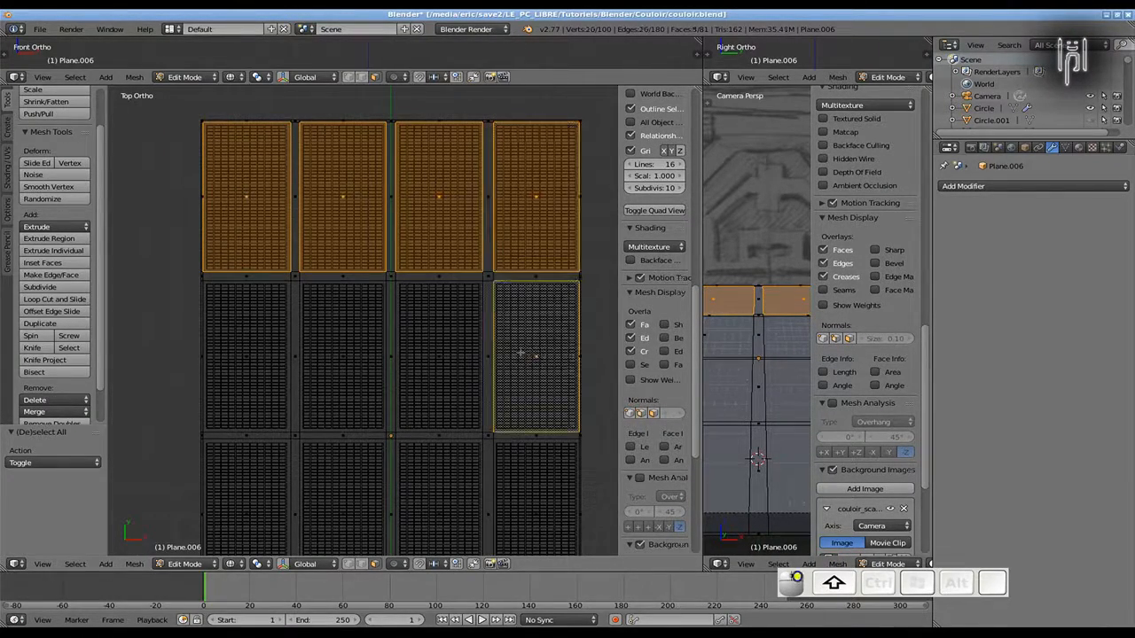
{"action": "right_click", "coordinate": [445, 358], "text": "shift"}
{"action": "right_click", "coordinate": [347, 358], "text": "shift"}
{"action": "right_click", "coordinate": [247, 356], "text": "shift"}
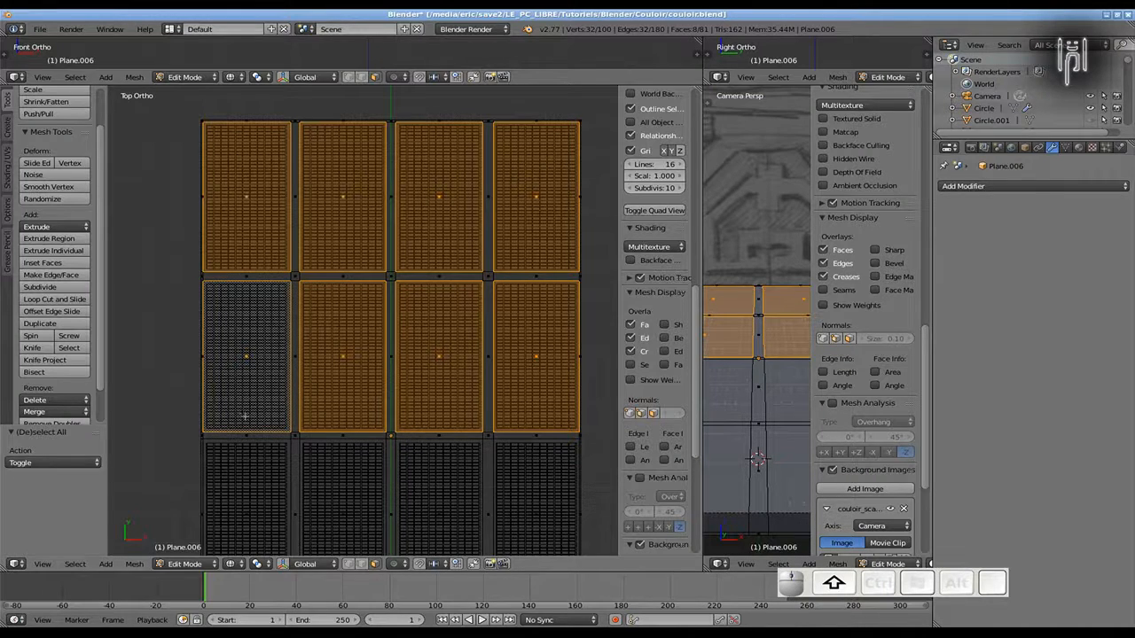
{"action": "middle_click_drag", "start_coordinate": [268, 344], "coordinate": [237, 253], "text": "shift"}
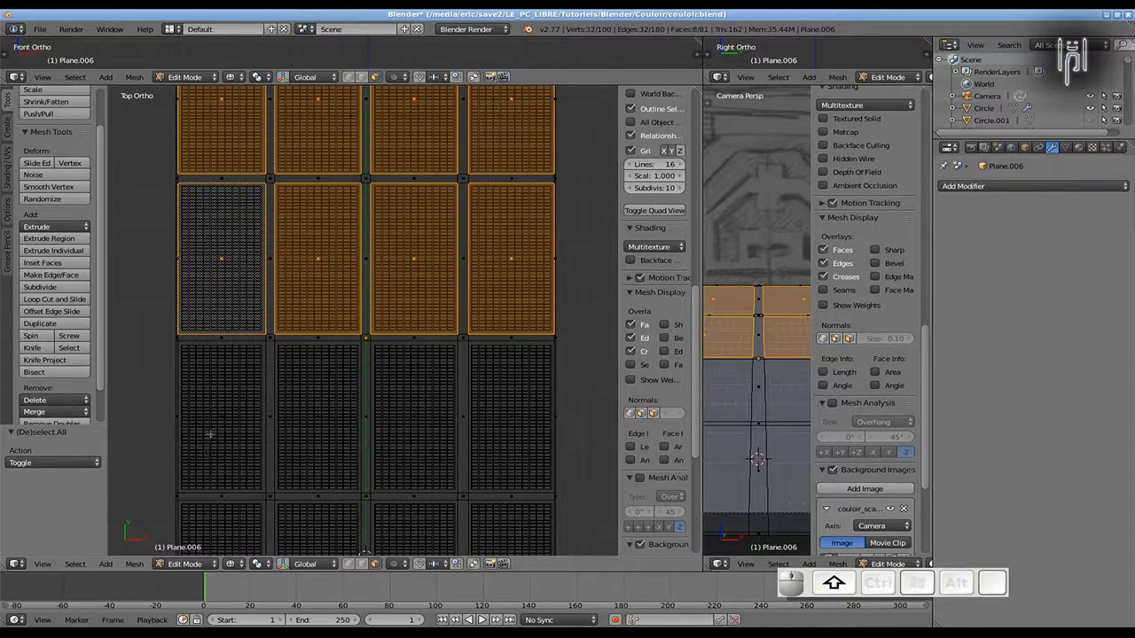
{"action": "right_click", "coordinate": [218, 417], "text": "shift"}
{"action": "right_click", "coordinate": [326, 419], "text": "shift"}
{"action": "right_click", "coordinate": [401, 423], "text": "shift"}
{"action": "right_click", "coordinate": [516, 410], "text": "shift"}
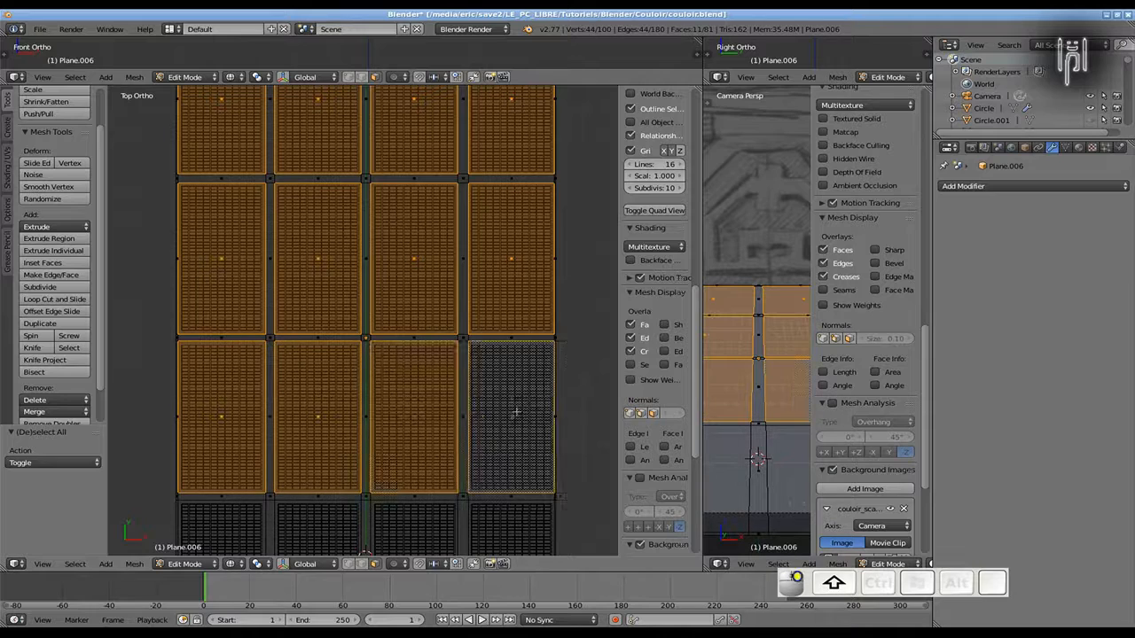
{"action": "scroll", "coordinate": [251, 323], "scroll_direction": "down", "scroll_amount": 5, "text": "shift"}
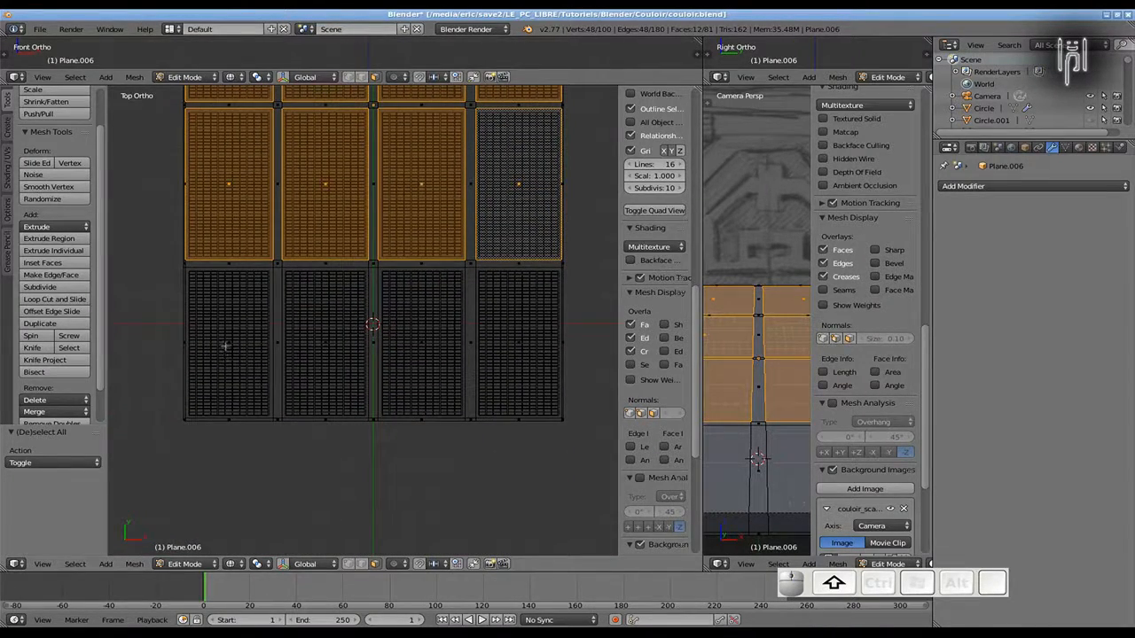
{"action": "right_click", "coordinate": [225, 346], "text": "shift"}
{"action": "right_click", "coordinate": [328, 342], "text": "shift"}
{"action": "right_click", "coordinate": [419, 347], "text": "shift"}
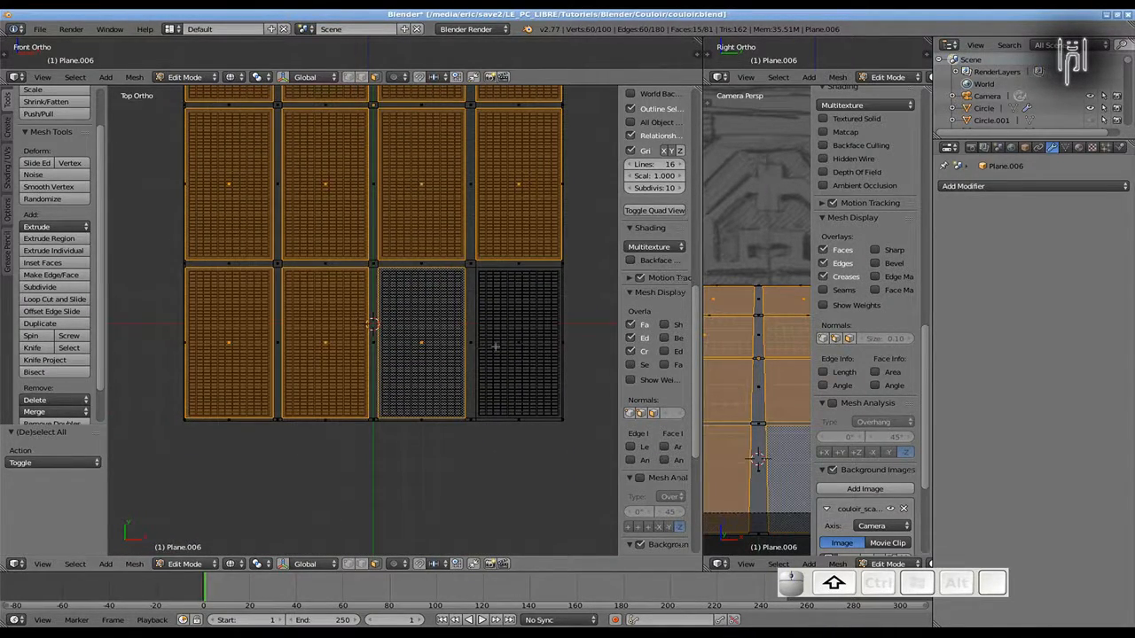
{"action": "right_click", "coordinate": [518, 344], "text": "shift"}
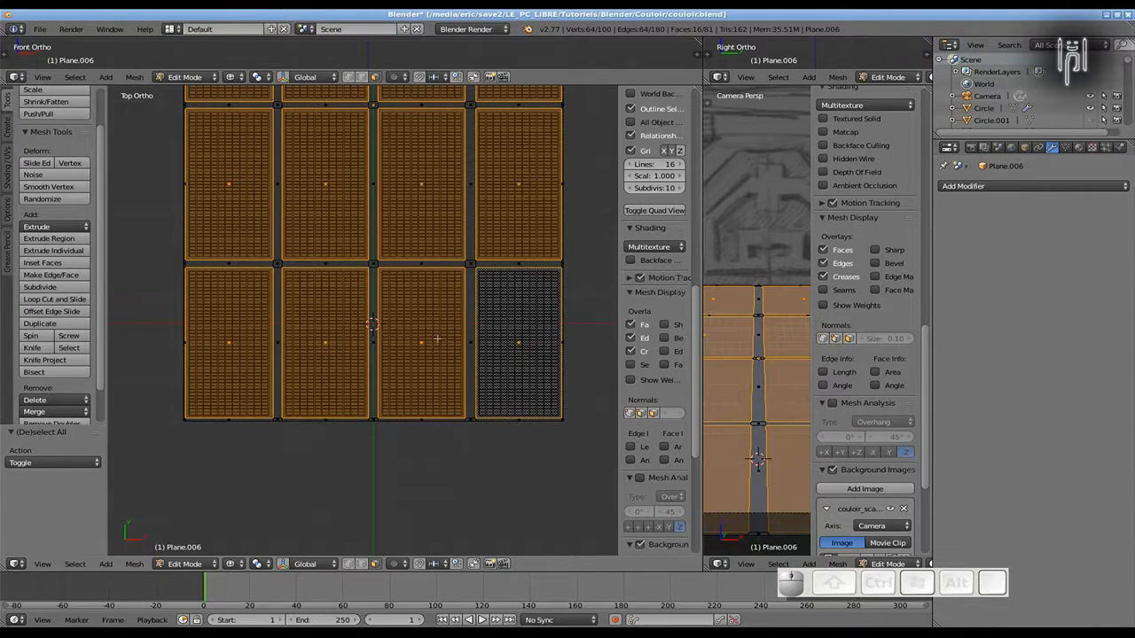
{"action": "key", "text": "x"}
{"action": "left_click", "coordinate": [425, 395]}
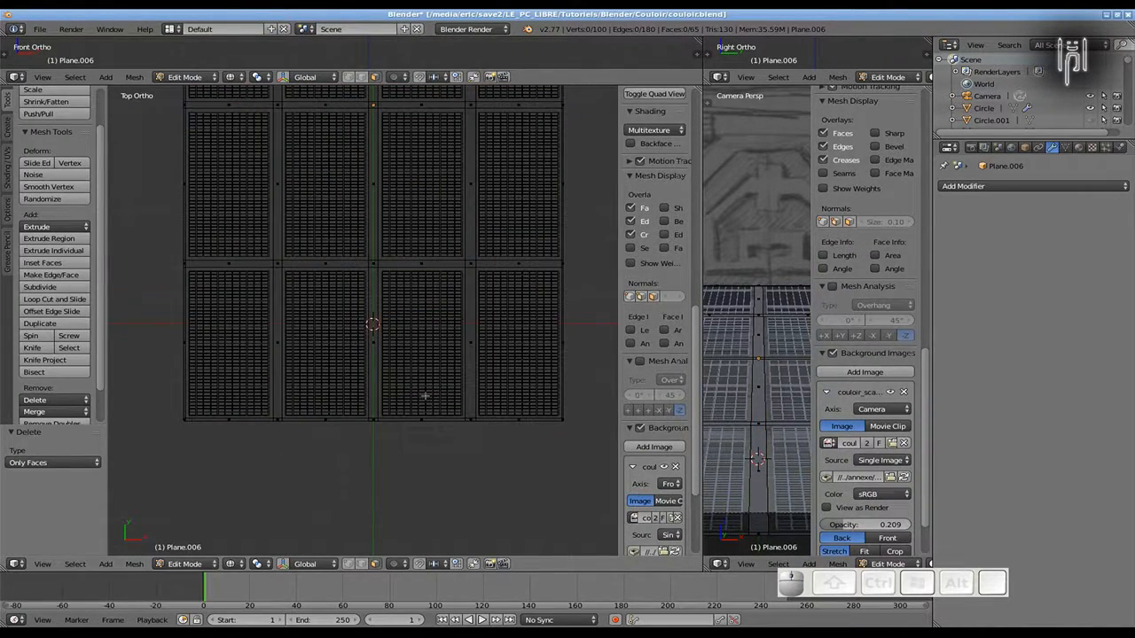
Check the remaining frame strips in solid shading and maximize the top view in wireframe shading
{"action": "key", "text": "z"}
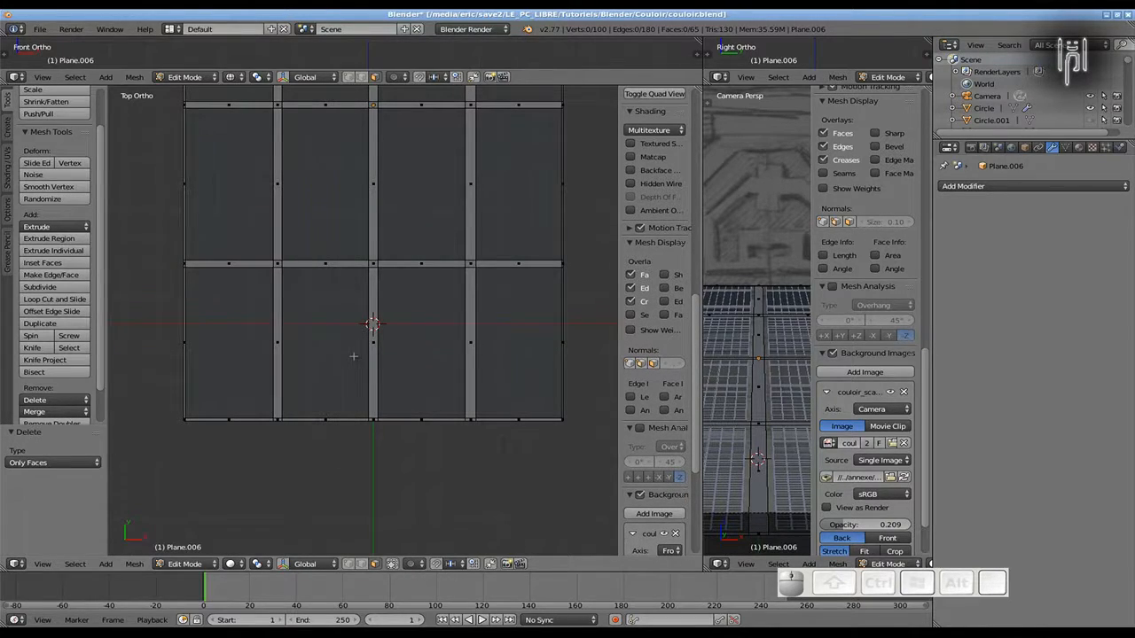
{"action": "scroll", "coordinate": [353, 356], "scroll_direction": "up", "scroll_amount": 2}
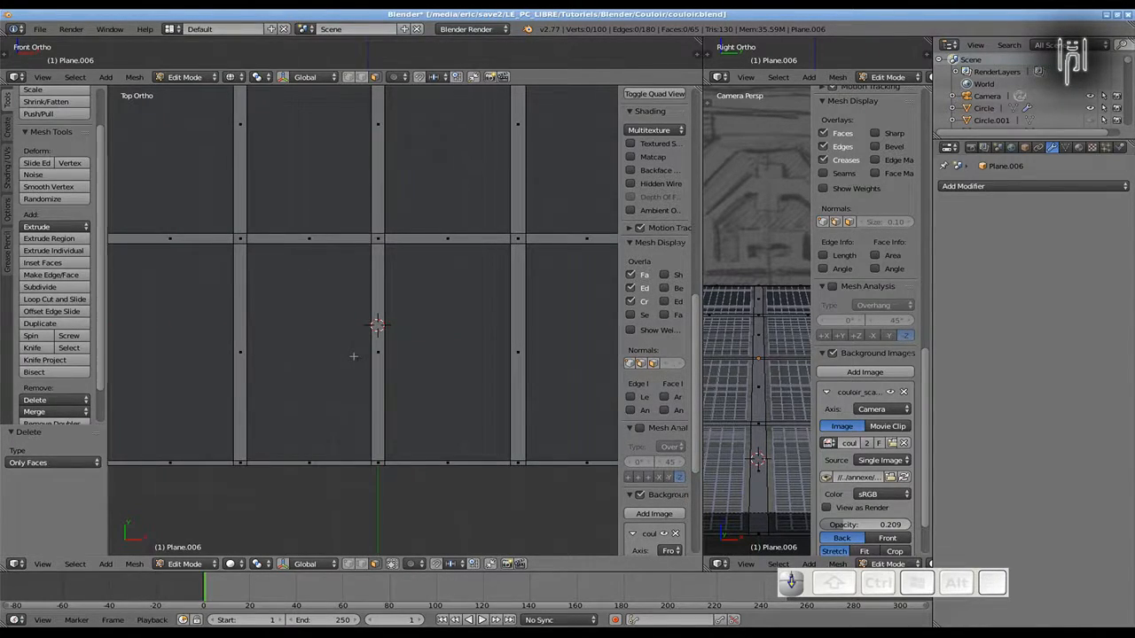
{"action": "scroll", "coordinate": [353, 356], "scroll_direction": "down", "scroll_amount": 2}
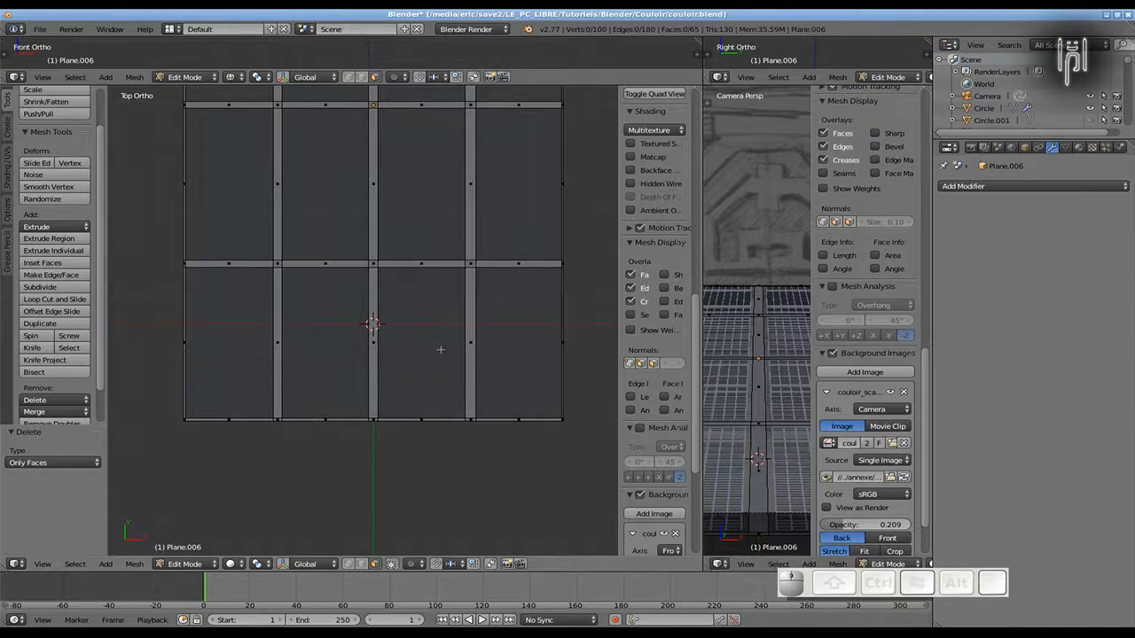
{"action": "scroll", "coordinate": [329, 337], "scroll_direction": "up", "scroll_amount": 4}
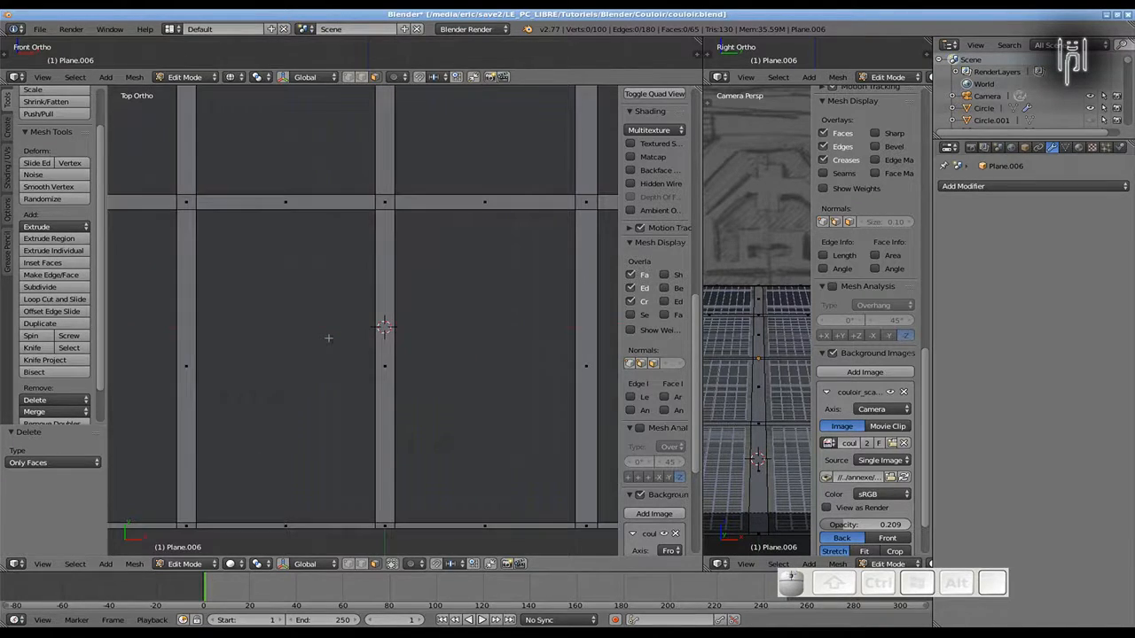
{"action": "scroll", "coordinate": [329, 337], "scroll_direction": "down", "scroll_amount": 4}
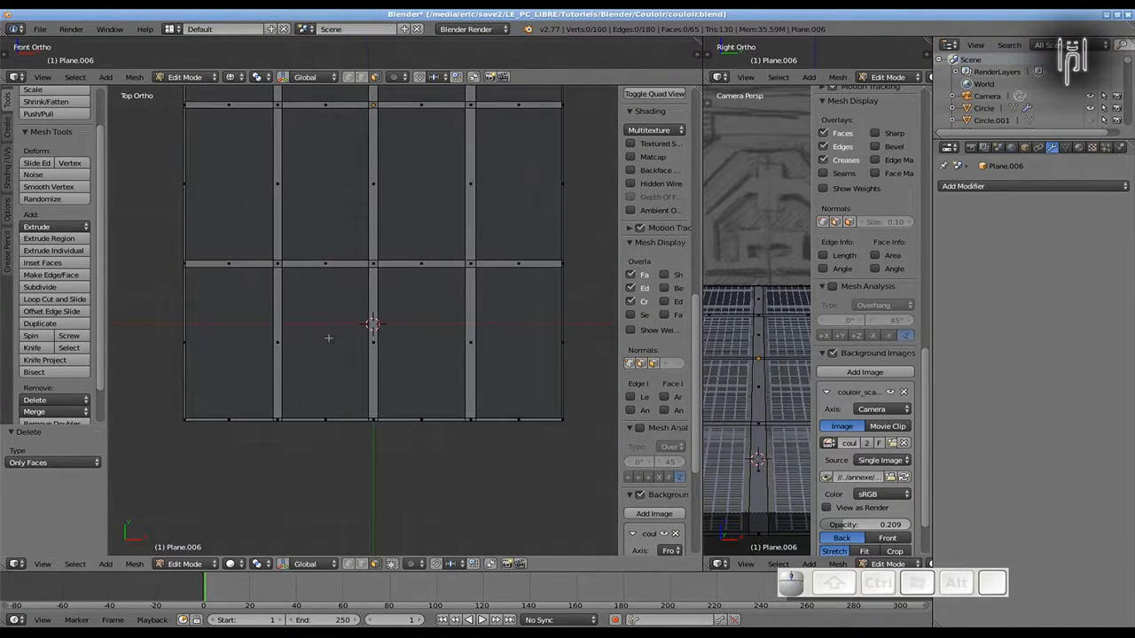
{"action": "key", "text": "ctrl+Down"}
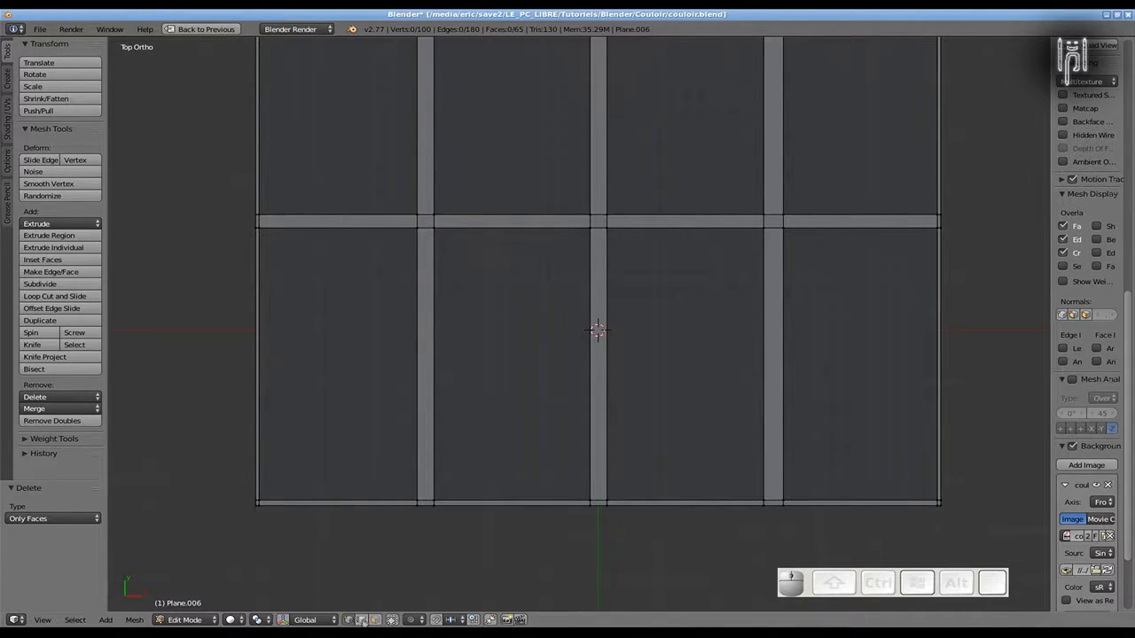
{"action": "key", "text": "z"}
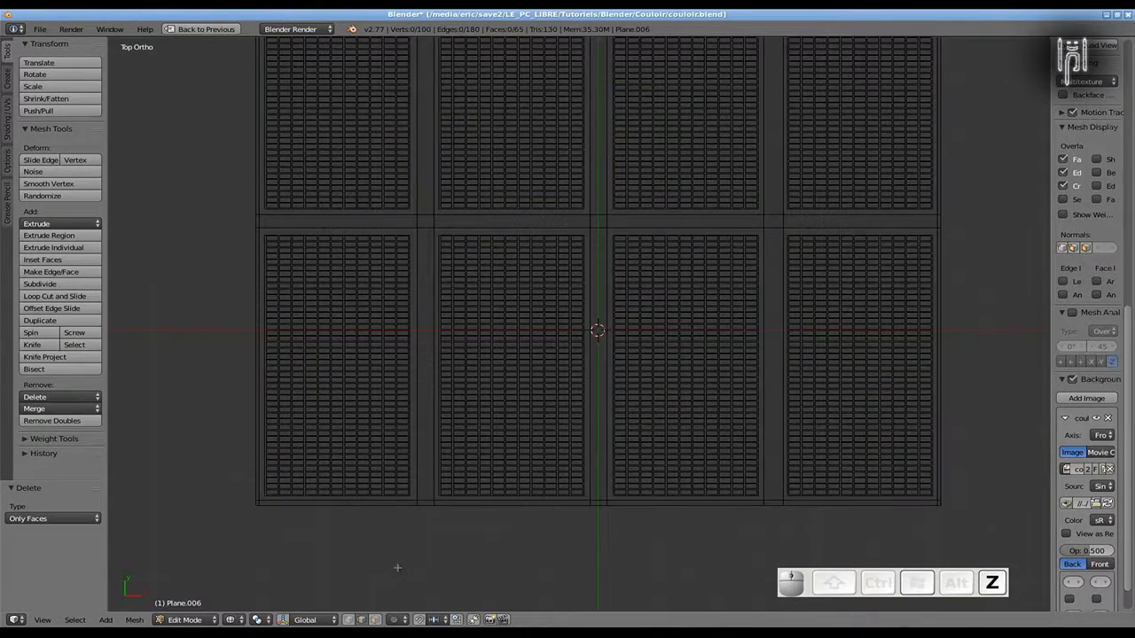
Select the frame's vertical edge line along the right side of the first grid column
{"action": "scroll", "coordinate": [528, 554], "scroll_direction": "up", "scroll_amount": 2}
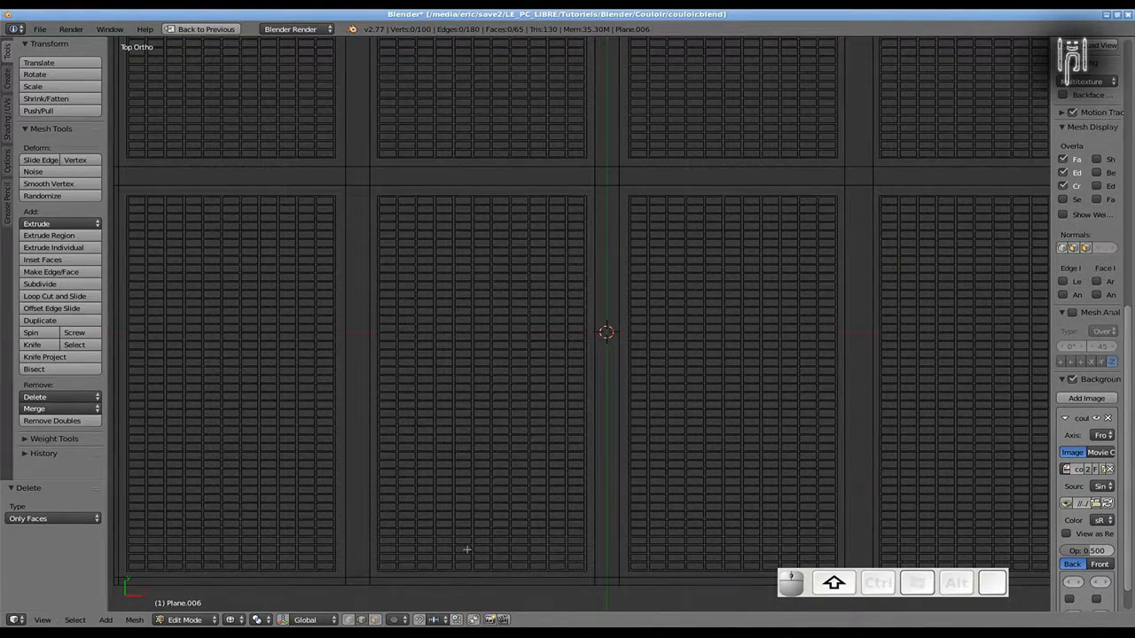
{"action": "middle_click_drag", "start_coordinate": [471, 540], "coordinate": [371, 519], "text": "shift"}
{"action": "scroll", "coordinate": [370, 520], "scroll_direction": "down", "scroll_amount": 2}
{"action": "right_click", "coordinate": [347, 465], "text": "alt"}
{"action": "key", "text": "a"}
{"action": "right_click", "coordinate": [351, 465], "text": "alt+shift"}
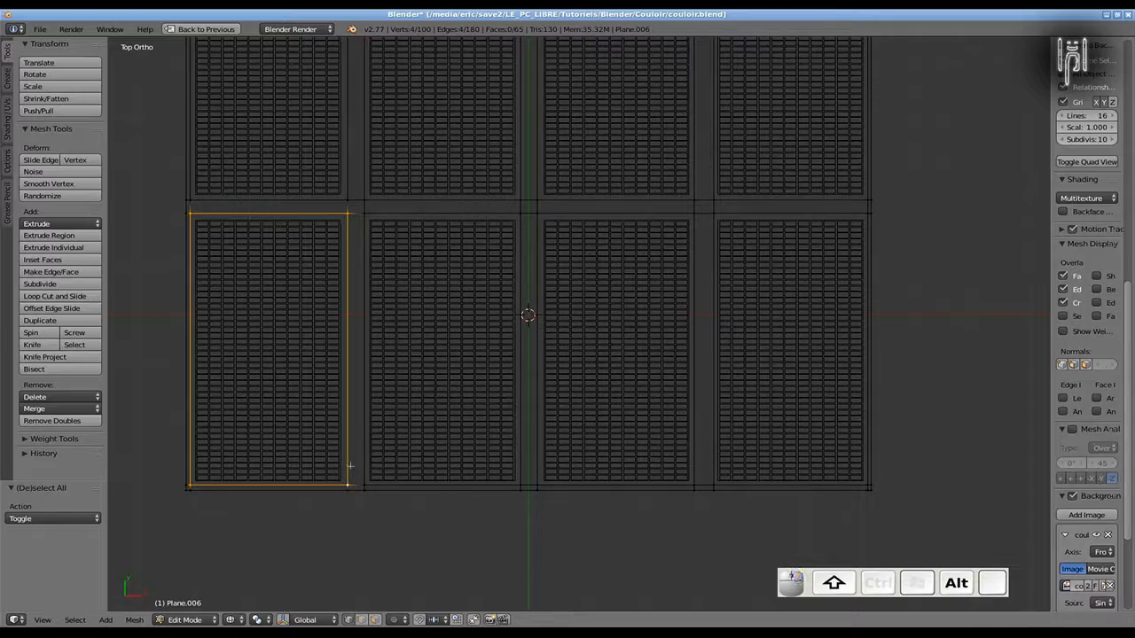
{"action": "right_click", "coordinate": [346, 485], "text": "alt"}
{"action": "right_click", "coordinate": [346, 207], "text": "alt+shift"}
{"action": "scroll", "coordinate": [347, 208], "scroll_direction": "down", "scroll_amount": 4}
{"action": "middle_click_drag", "start_coordinate": [447, 55], "coordinate": [447, 417], "text": "shift"}
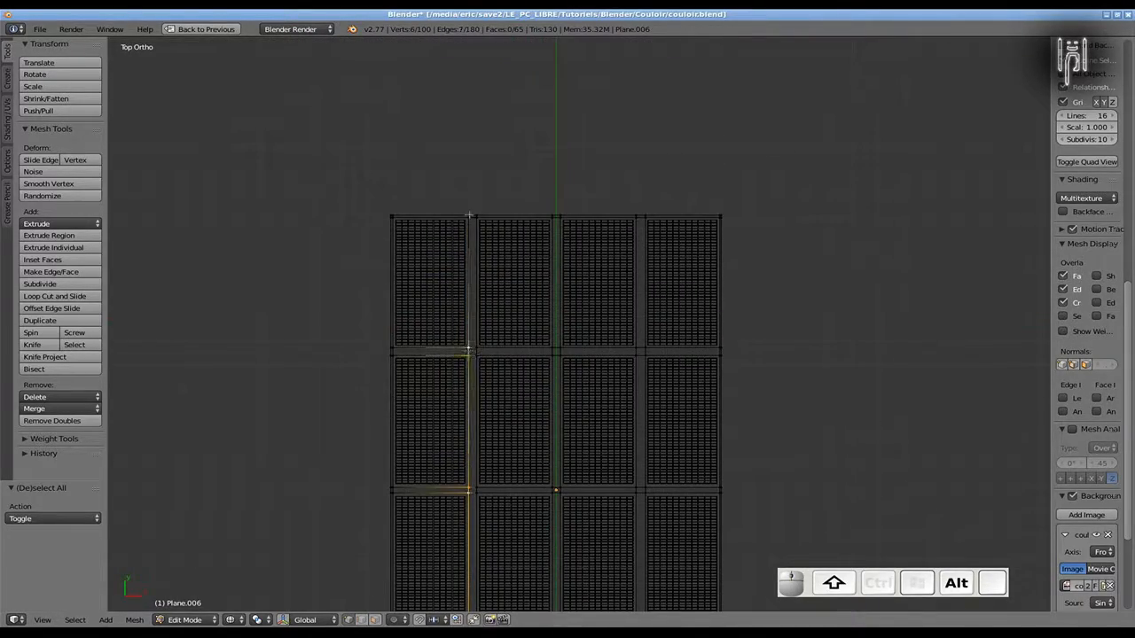
{"action": "right_click", "coordinate": [469, 216], "text": "alt+shift"}
{"action": "key", "text": "shift+z"}
{"action": "key", "text": "Escape"}
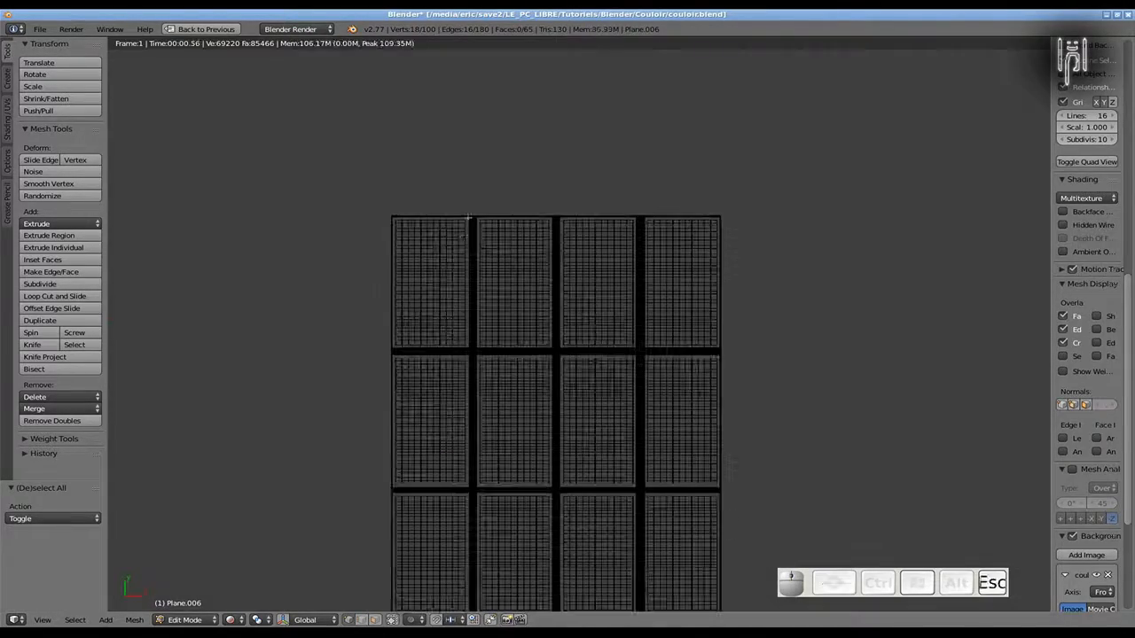
{"action": "scroll", "coordinate": [509, 248], "scroll_direction": "down", "scroll_amount": 1}
{"action": "scroll", "coordinate": [523, 292], "scroll_direction": "up", "scroll_amount": 5}
{"action": "left_click", "coordinate": [232, 619]}
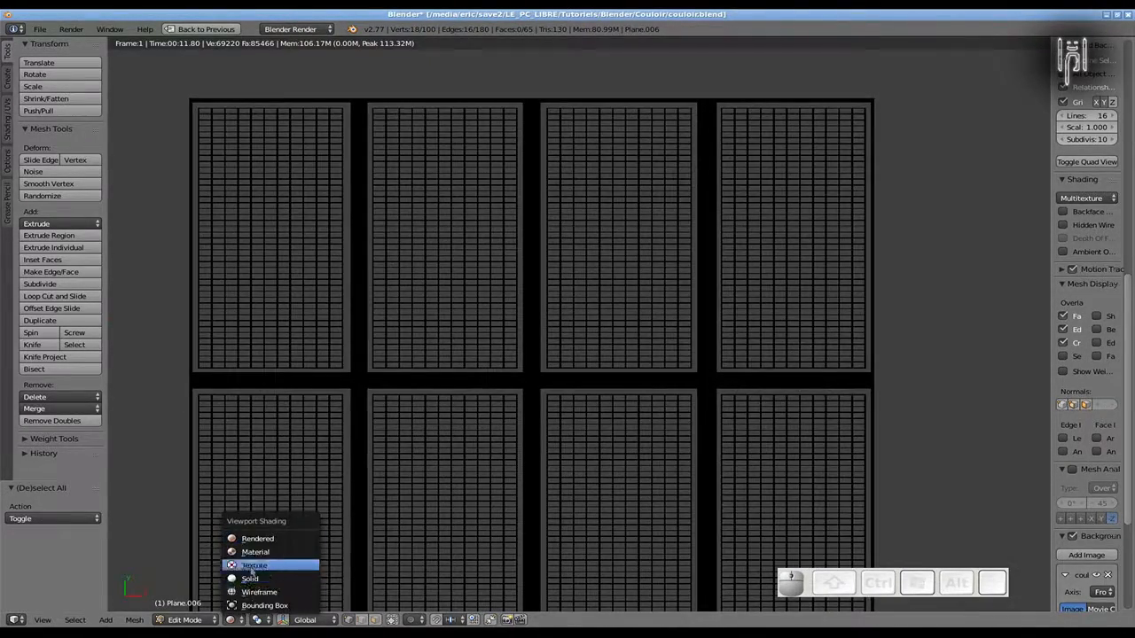
{"action": "left_click", "coordinate": [252, 579]}
{"action": "key", "text": "z"}
Move the vertical edge line beside the first grid column by about -0.039 along X
{"action": "scroll", "coordinate": [312, 286], "scroll_direction": "up", "scroll_amount": 1}
{"action": "middle_click_drag", "start_coordinate": [312, 286], "coordinate": [608, 297], "text": "shift"}
{"action": "scroll", "coordinate": [608, 297], "scroll_direction": "up", "scroll_amount": 7}
{"action": "key", "text": "g"}
{"action": "key", "text": "x"}
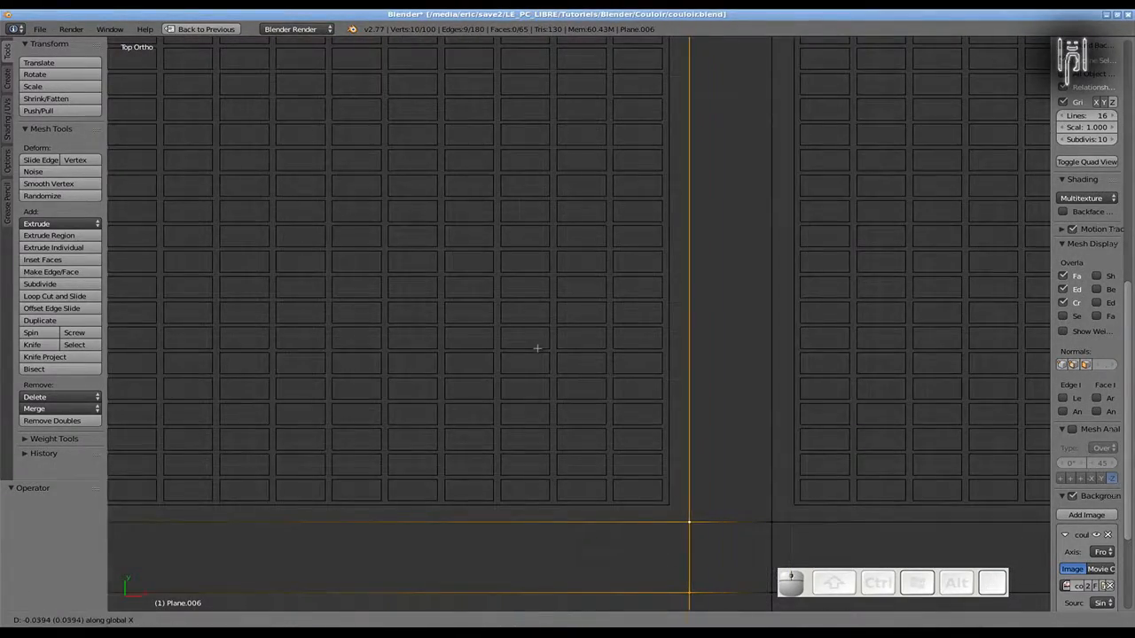
{"action": "left_click", "coordinate": [537, 348]}
Box-select the inner vertical edge line of the frame's left border and nudge it slightly along X towards the first grid column
{"action": "middle_click_drag", "start_coordinate": [537, 349], "coordinate": [928, 302], "text": "shift"}
{"action": "key", "text": "a"}
{"action": "right_click", "coordinate": [424, 336], "text": "alt+shift"}
{"action": "key", "text": "a"}
{"action": "scroll", "coordinate": [421, 337], "scroll_direction": "down", "scroll_amount": 9}
{"action": "middle_click_drag", "start_coordinate": [425, 407], "coordinate": [373, 299], "text": "shift"}
{"action": "key", "text": "b"}
{"action": "left_click_drag", "start_coordinate": [472, 115], "coordinate": [504, 609]}
{"action": "middle_click_drag", "start_coordinate": [383, 525], "coordinate": [395, 37], "text": "shift"}
{"action": "key", "text": "b"}
{"action": "left_click_drag", "start_coordinate": [472, 188], "coordinate": [521, 466]}
{"action": "scroll", "coordinate": [521, 466], "scroll_direction": "up", "scroll_amount": 8}
{"action": "key", "text": "g"}
{"action": "key", "text": "x"}
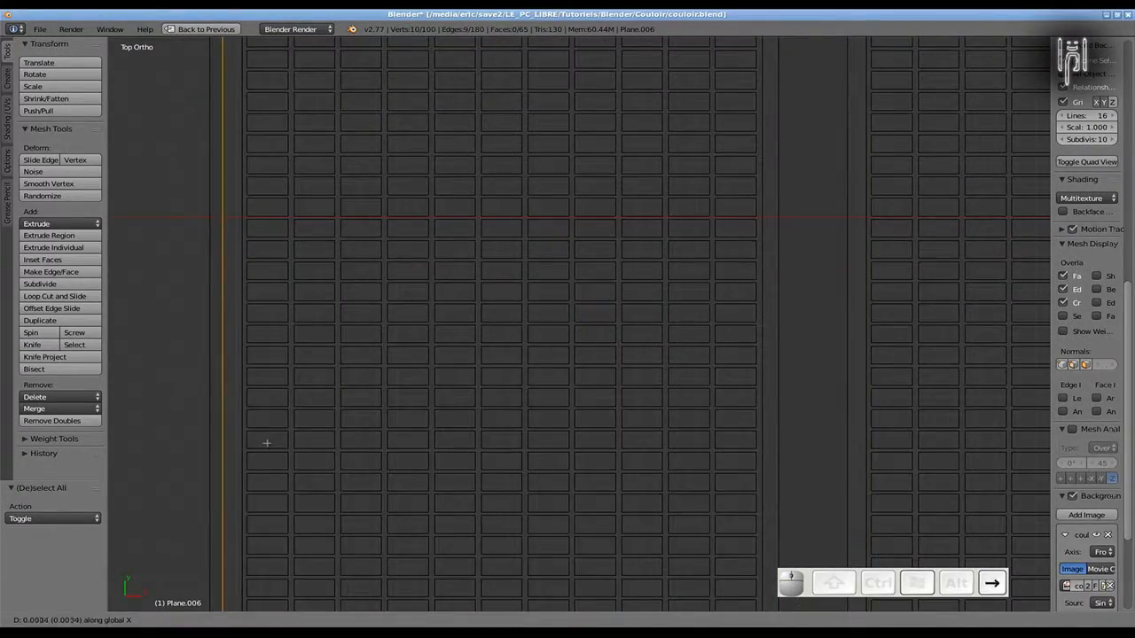
{"action": "left_click", "coordinate": [268, 444]}
Box-select the vertical edge line on the left side of the second grid column and move it 0.012 along X
{"action": "scroll", "coordinate": [812, 436], "scroll_direction": "down", "scroll_amount": 12}
{"action": "middle_click_drag", "start_coordinate": [767, 340], "coordinate": [729, 494], "text": "shift"}
{"action": "key", "text": "a"}
{"action": "key", "text": "b"}
{"action": "left_click_drag", "start_coordinate": [569, 59], "coordinate": [596, 582]}
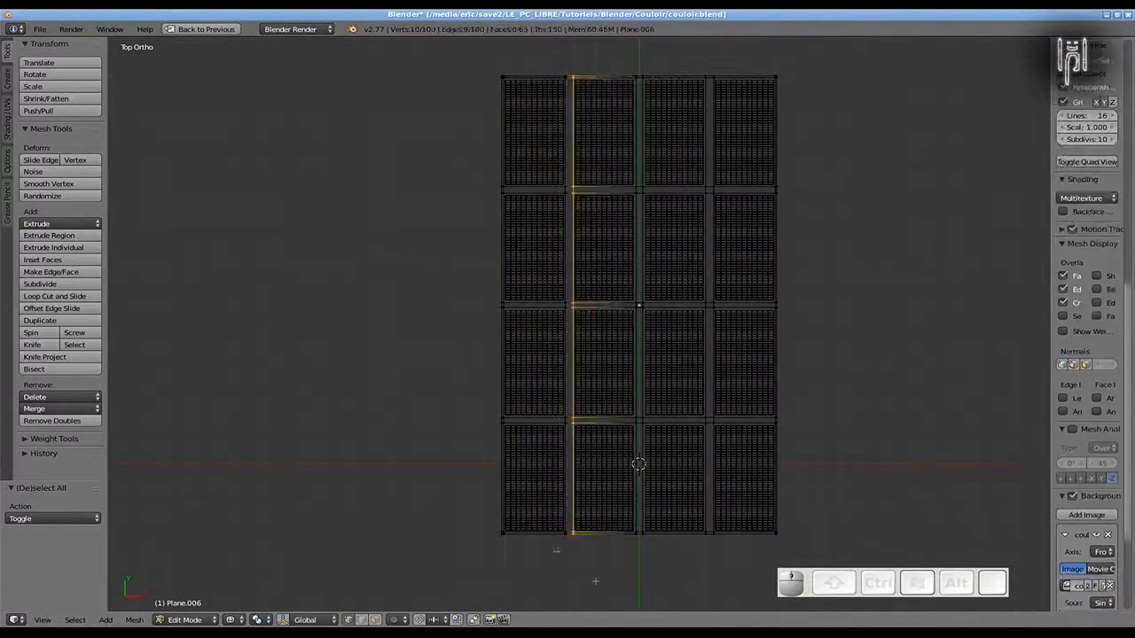
{"action": "scroll", "coordinate": [438, 466], "scroll_direction": "up", "scroll_amount": 16}
{"action": "key", "text": "g"}
{"action": "key", "text": "x"}
{"action": "key", "text": "Return"}
Duplicate the short edge spanning the first column gap and move the copy about 3.137 along X and -5.918 along Y, below the centre gap
{"action": "scroll", "coordinate": [440, 466], "scroll_direction": "down", "scroll_amount": 10}
{"action": "scroll", "coordinate": [353, 317], "scroll_direction": "up", "scroll_amount": 9}
{"action": "middle_click_drag", "start_coordinate": [701, 464], "coordinate": [601, 62], "text": "shift"}
{"action": "scroll", "coordinate": [601, 62], "scroll_direction": "down", "scroll_amount": 3}
{"action": "right_click", "coordinate": [305, 403]}
{"action": "right_click", "coordinate": [246, 407], "text": "shift"}
{"action": "key", "text": "shift+d"}
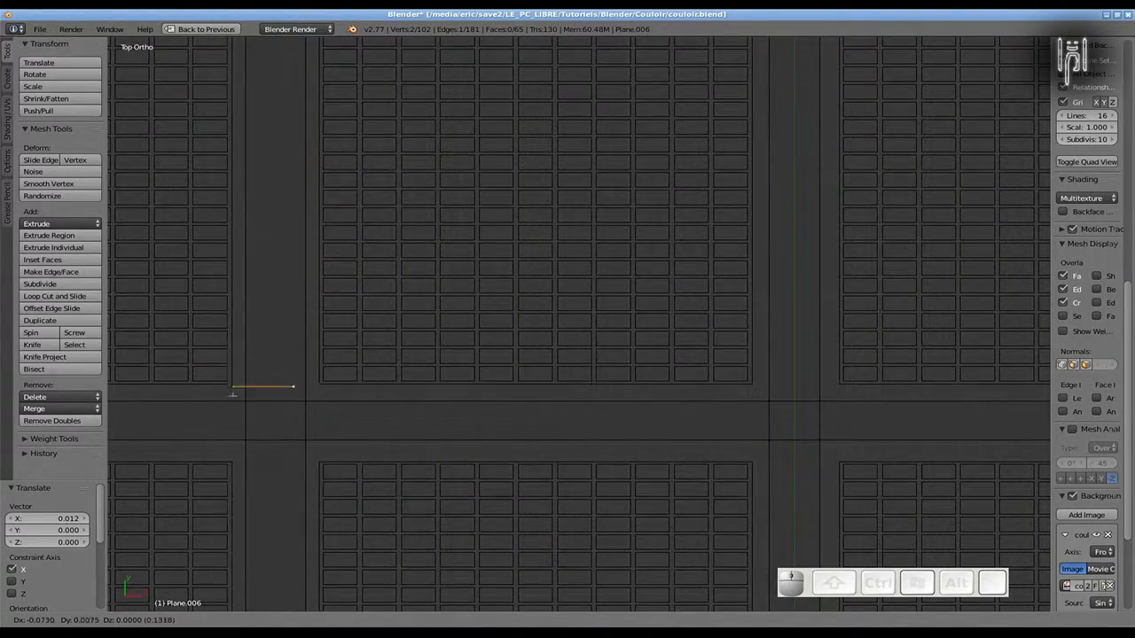
{"action": "right_click", "coordinate": [760, 422]}
{"action": "scroll", "coordinate": [468, 405], "scroll_direction": "down", "scroll_amount": 9}
{"action": "key", "text": "g"}
{"action": "left_click", "coordinate": [570, 577]}
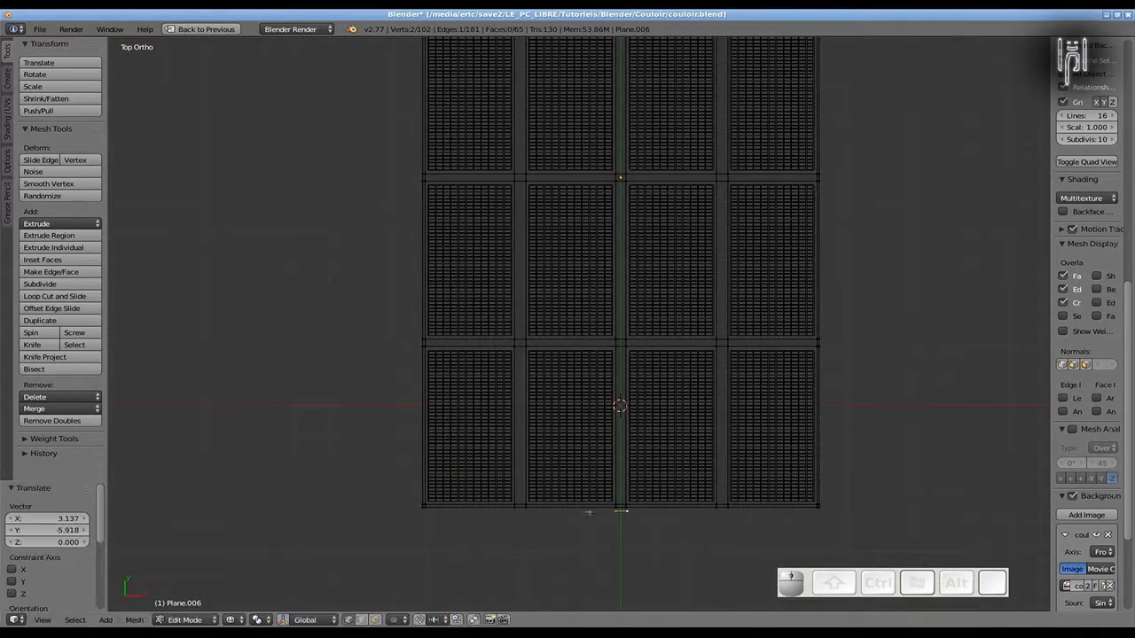
Fine-position the duplicated short edge directly below the centre gap as a width reference
{"action": "middle_click_drag", "start_coordinate": [570, 577], "coordinate": [520, 401], "text": "shift"}
{"action": "scroll", "coordinate": [385, 449], "scroll_direction": "up", "scroll_amount": 14}
{"action": "key", "text": "g"}
{"action": "left_click", "coordinate": [377, 411]}
Move the vertical edge lines bounding the centre gap along X to match the ends of the duplicated reference edge
{"action": "scroll", "coordinate": [355, 438], "scroll_direction": "down", "scroll_amount": 3}
{"action": "right_click", "coordinate": [491, 363]}
{"action": "scroll", "coordinate": [491, 360], "scroll_direction": "down", "scroll_amount": 12}
{"action": "middle_click_drag", "start_coordinate": [489, 301], "coordinate": [469, 544], "text": "shift"}
{"action": "right_click", "coordinate": [544, 407], "text": "alt+shift"}
{"action": "scroll", "coordinate": [498, 322], "scroll_direction": "up", "scroll_amount": 4}
{"action": "middle_click_drag", "start_coordinate": [498, 323], "coordinate": [552, 57], "text": "shift"}
{"action": "scroll", "coordinate": [514, 367], "scroll_direction": "up", "scroll_amount": 14}
{"action": "key", "text": "g"}
{"action": "key", "text": "x"}
{"action": "key", "text": "Return"}
{"action": "scroll", "coordinate": [499, 367], "scroll_direction": "down", "scroll_amount": 16}
{"action": "middle_click_drag", "start_coordinate": [608, 260], "coordinate": [594, 501], "text": "shift"}
{"action": "scroll", "coordinate": [430, 447], "scroll_direction": "down", "scroll_amount": 1}
{"action": "middle_click_drag", "start_coordinate": [430, 446], "coordinate": [429, 240], "text": "shift"}
{"action": "scroll", "coordinate": [428, 372], "scroll_direction": "up", "scroll_amount": 18}
{"action": "key", "text": "g"}
{"action": "key", "text": "x"}
{"action": "key", "text": "Right"}
{"action": "key", "text": "Return"}
Select the linked reference edge and place it just below the third column gap, lined up with the gap's sides
{"action": "key", "text": "a"}
{"action": "key", "text": "l"}
{"action": "scroll", "coordinate": [258, 325], "scroll_direction": "down", "scroll_amount": 8}
{"action": "scroll", "coordinate": [258, 324], "scroll_direction": "up", "scroll_amount": 8}
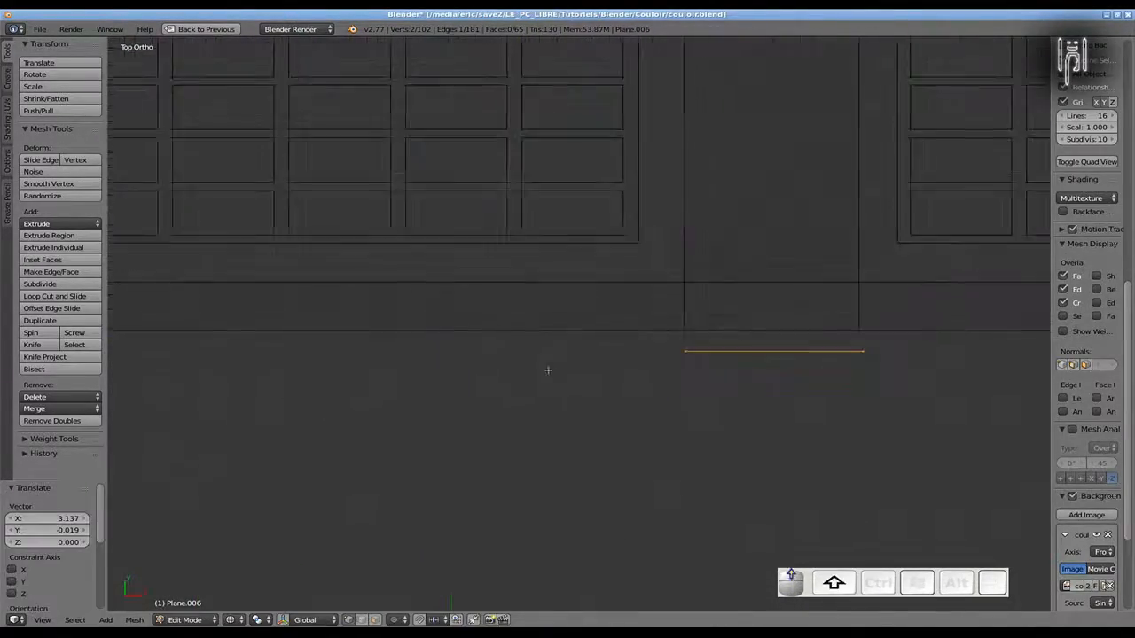
{"action": "key", "text": "g"}
{"action": "left_click", "coordinate": [452, 410]}
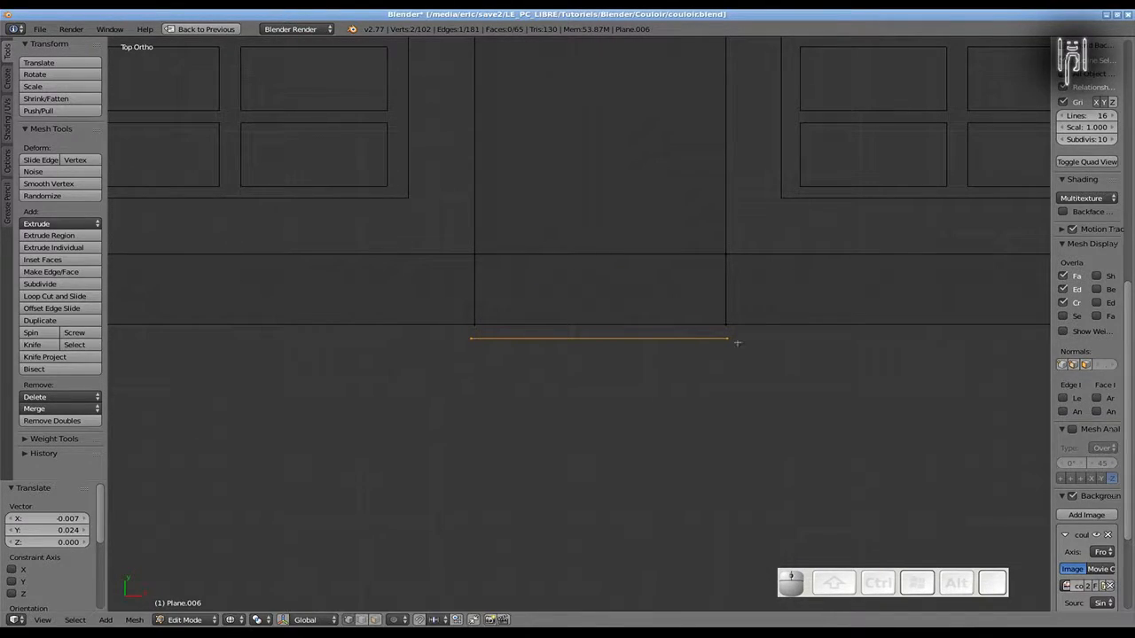
Move the vertical edge line on the left side of the third column gap along X to match the reference edge's end
{"action": "key", "text": "a"}
{"action": "right_click", "coordinate": [463, 278], "text": "alt"}
{"action": "scroll", "coordinate": [463, 279], "scroll_direction": "down", "scroll_amount": 18}
{"action": "scroll", "coordinate": [595, 314], "scroll_direction": "up", "scroll_amount": 19}
{"action": "key", "text": "g"}
{"action": "key", "text": "x"}
{"action": "key", "text": "Left"}
{"action": "left_click", "coordinate": [598, 411]}
Delete the short reference edge below the third column gap
{"action": "scroll", "coordinate": [604, 391], "scroll_direction": "down", "scroll_amount": 12}
{"action": "scroll", "coordinate": [605, 390], "scroll_direction": "up", "scroll_amount": 12}
{"action": "right_click", "coordinate": [753, 301], "text": "alt"}
{"action": "scroll", "coordinate": [673, 345], "scroll_direction": "down", "scroll_amount": 20}
{"action": "key", "text": "b"}
{"action": "right_click", "coordinate": [544, 158]}
{"action": "scroll", "coordinate": [545, 266], "scroll_direction": "up", "scroll_amount": 20}
{"action": "middle_click_drag", "start_coordinate": [492, 541], "coordinate": [529, 151], "text": "shift"}
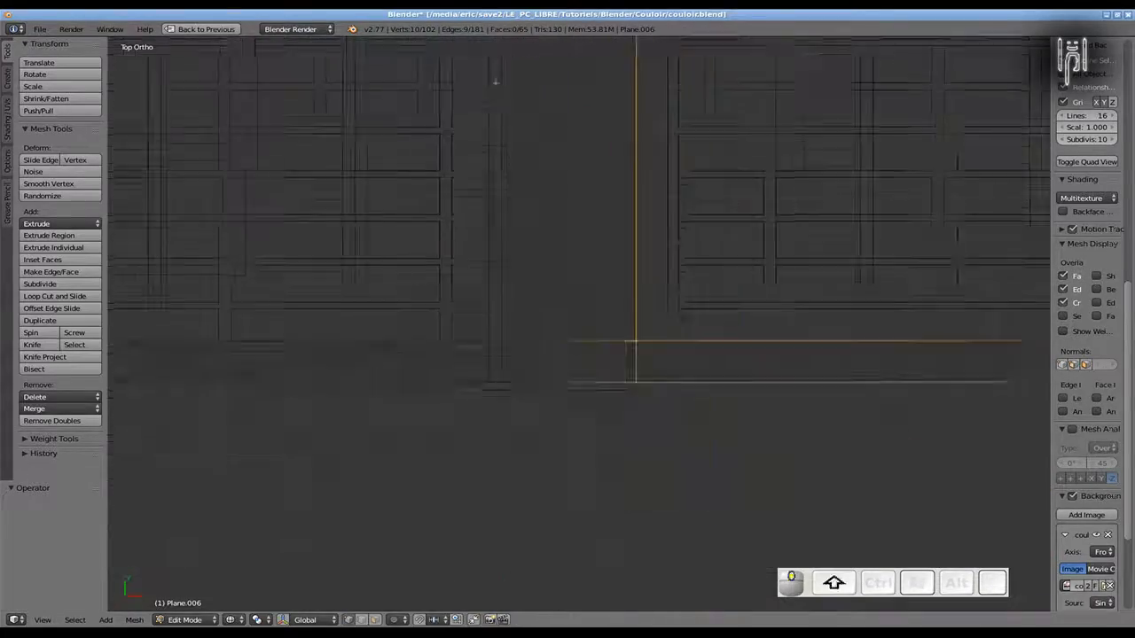
{"action": "middle_click_drag", "start_coordinate": [425, 443], "coordinate": [375, 329], "text": "shift"}
{"action": "right_click", "coordinate": [530, 476], "text": "alt"}
{"action": "scroll", "coordinate": [677, 527], "scroll_direction": "down", "scroll_amount": 13}
{"action": "key", "text": "x"}
{"action": "left_click", "coordinate": [666, 469]}
Duplicate the frame's lower-left corner square and move the copy about 11.895 along X and 0.060 along Y, near the lower-right corner
{"action": "scroll", "coordinate": [443, 464], "scroll_direction": "up", "scroll_amount": 4}
{"action": "scroll", "coordinate": [443, 464], "scroll_direction": "down", "scroll_amount": 4}
{"action": "middle_click_drag", "start_coordinate": [115, 407], "coordinate": [471, 408], "text": "shift"}
{"action": "key", "text": "a"}
{"action": "key", "text": "a"}
{"action": "key", "text": "b"}
{"action": "left_click_drag", "start_coordinate": [479, 344], "coordinate": [514, 383]}
{"action": "key", "text": "shift+d"}
{"action": "left_click", "coordinate": [551, 491]}
{"action": "scroll", "coordinate": [552, 490], "scroll_direction": "down", "scroll_amount": 7}
{"action": "key", "text": "g"}
{"action": "key", "text": "x"}
{"action": "left_click", "coordinate": [783, 464]}
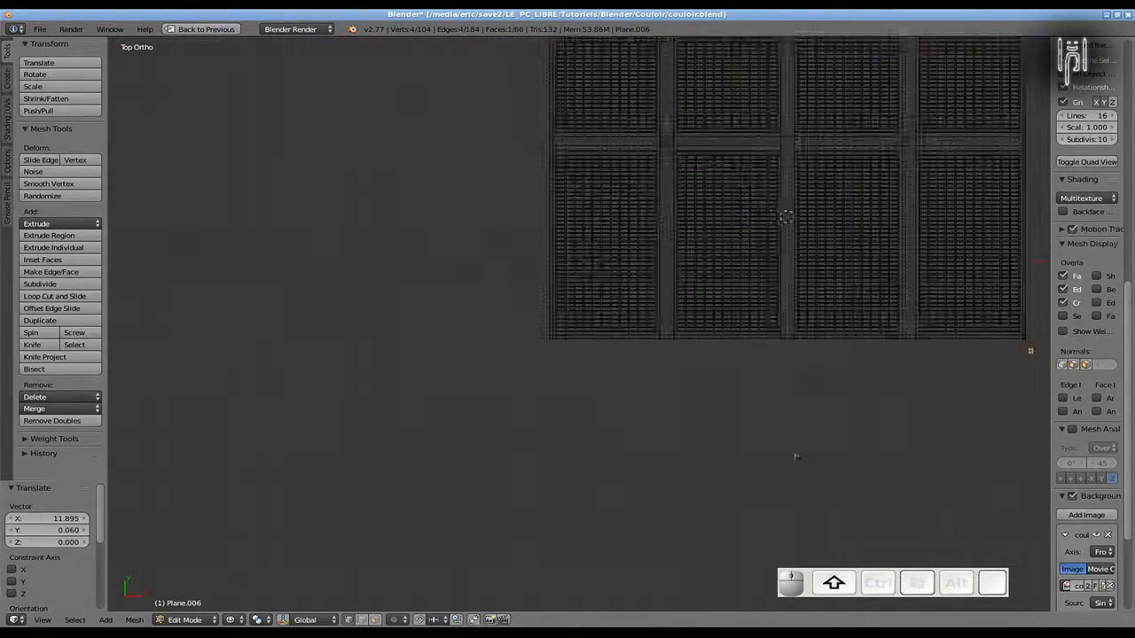
Fine-position the corner square copy by about -0.187 along X and 0.265 along Y against the frame's lower-right corner
{"action": "middle_click_drag", "start_coordinate": [783, 463], "coordinate": [343, 450], "text": "shift"}
{"action": "scroll", "coordinate": [585, 463], "scroll_direction": "up", "scroll_amount": 14}
{"action": "key", "text": "g"}
{"action": "left_click", "coordinate": [577, 435]}
Select the inner vertical edge line of the frame's right border and move it along X to match the corner square copy's width
{"action": "right_click", "coordinate": [765, 266], "text": "alt"}
{"action": "scroll", "coordinate": [502, 320], "scroll_direction": "down", "scroll_amount": 5}
{"action": "middle_click_drag", "start_coordinate": [547, 318], "coordinate": [584, 514], "text": "shift"}
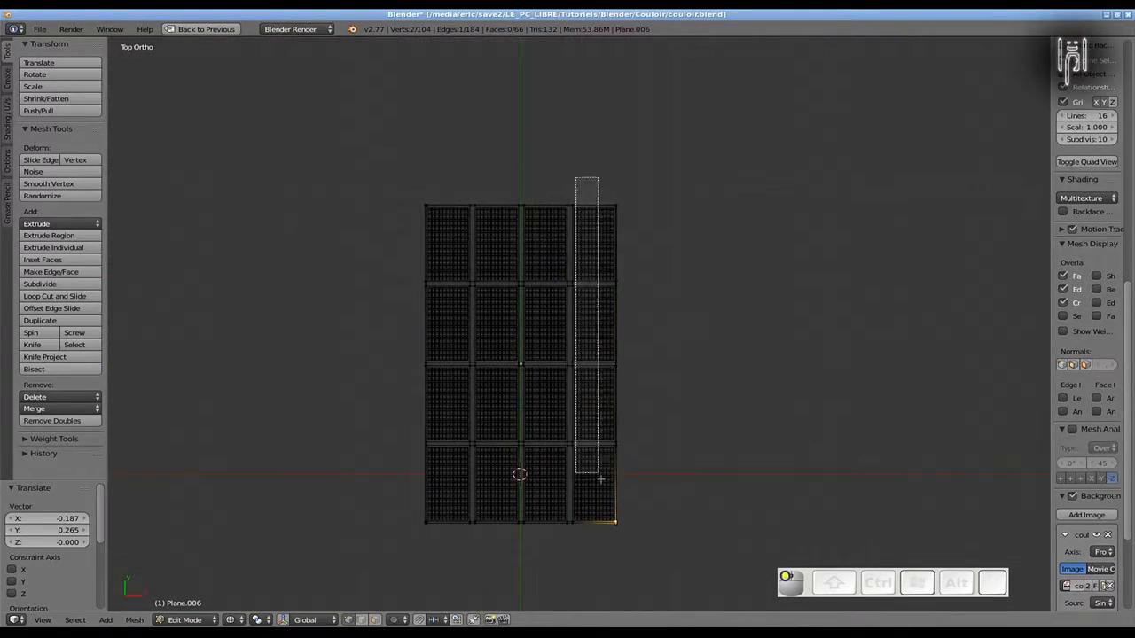
{"action": "scroll", "coordinate": [601, 441], "scroll_direction": "up", "scroll_amount": 4}
{"action": "key", "text": "b"}
{"action": "left_click_drag", "start_coordinate": [599, 58], "coordinate": [658, 610]}
{"action": "scroll", "coordinate": [651, 532], "scroll_direction": "up", "scroll_amount": 4}
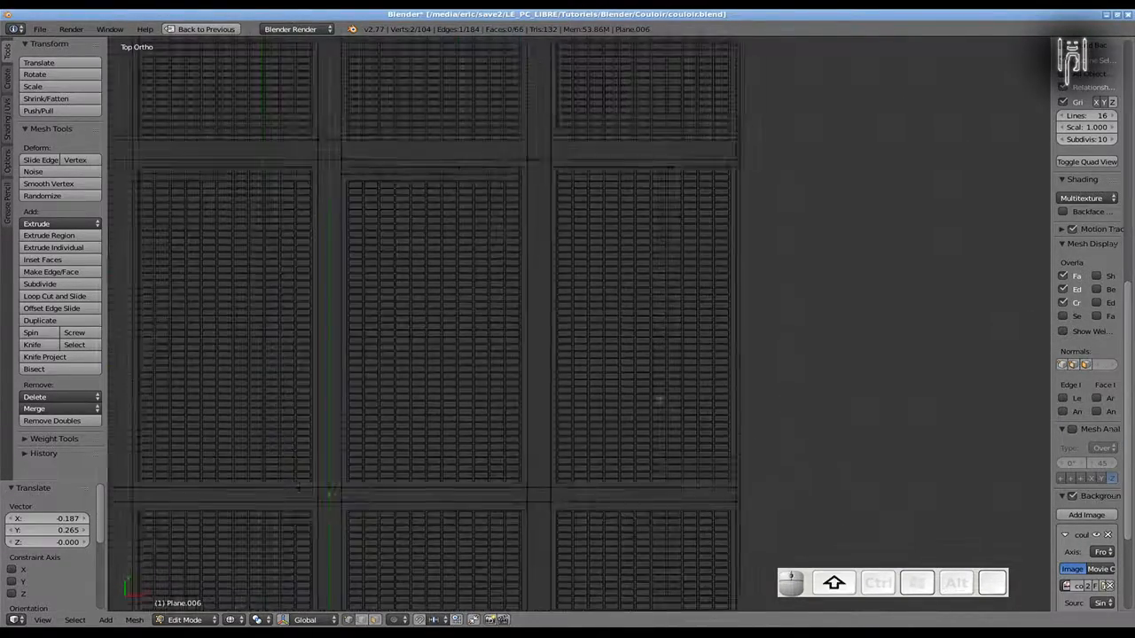
{"action": "middle_click_drag", "start_coordinate": [651, 160], "coordinate": [585, 517], "text": "shift"}
{"action": "key", "text": "b"}
{"action": "left_click_drag", "start_coordinate": [605, 101], "coordinate": [671, 526]}
{"action": "middle_click_drag", "start_coordinate": [671, 527], "coordinate": [628, 167], "text": "shift"}
{"action": "key", "text": "b"}
{"action": "left_click_drag", "start_coordinate": [583, 96], "coordinate": [628, 491]}
{"action": "middle_click_drag", "start_coordinate": [506, 335], "coordinate": [422, 207], "text": "shift"}
{"action": "scroll", "coordinate": [484, 375], "scroll_direction": "up", "scroll_amount": 9}
{"action": "key", "text": "g"}
{"action": "key", "text": "x"}
{"action": "left_click", "coordinate": [464, 375]}
Delete the linked corner square copy at the frame's lower-right corner
{"action": "scroll", "coordinate": [491, 403], "scroll_direction": "down", "scroll_amount": 5}
{"action": "key", "text": "a"}
{"action": "key", "text": "l"}
{"action": "key", "text": "x"}
{"action": "key", "text": "Return"}
Select the horizontal edge line along the lower side of the lowest row gap and move it about -0.033 along Y
{"action": "scroll", "coordinate": [519, 360], "scroll_direction": "down", "scroll_amount": 8}
{"action": "middle_click_drag", "start_coordinate": [519, 360], "coordinate": [654, 568], "text": "shift"}
{"action": "middle_click_drag", "start_coordinate": [404, 203], "coordinate": [576, 411], "text": "shift"}
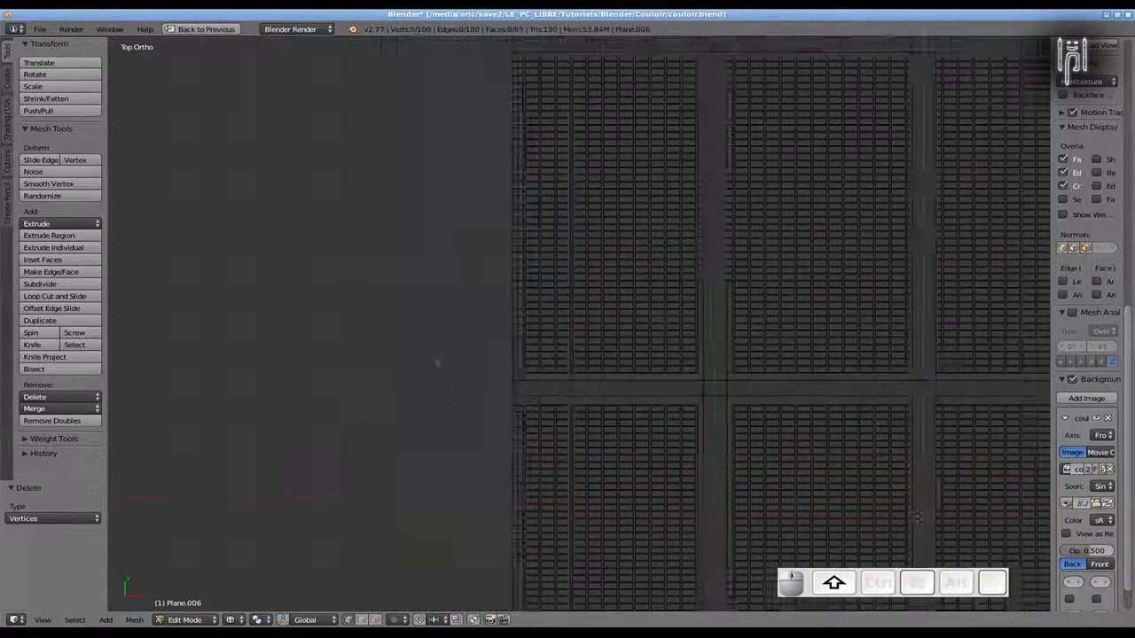
{"action": "scroll", "coordinate": [576, 411], "scroll_direction": "up", "scroll_amount": 9}
{"action": "key", "text": "b"}
{"action": "scroll", "coordinate": [460, 321], "scroll_direction": "down", "scroll_amount": 11}
{"action": "left_click_drag", "start_coordinate": [197, 297], "coordinate": [943, 328]}
{"action": "key", "text": "b"}
{"action": "scroll", "coordinate": [524, 324], "scroll_direction": "up", "scroll_amount": 17}
{"action": "middle_click_drag", "start_coordinate": [525, 323], "coordinate": [795, 304], "text": "shift"}
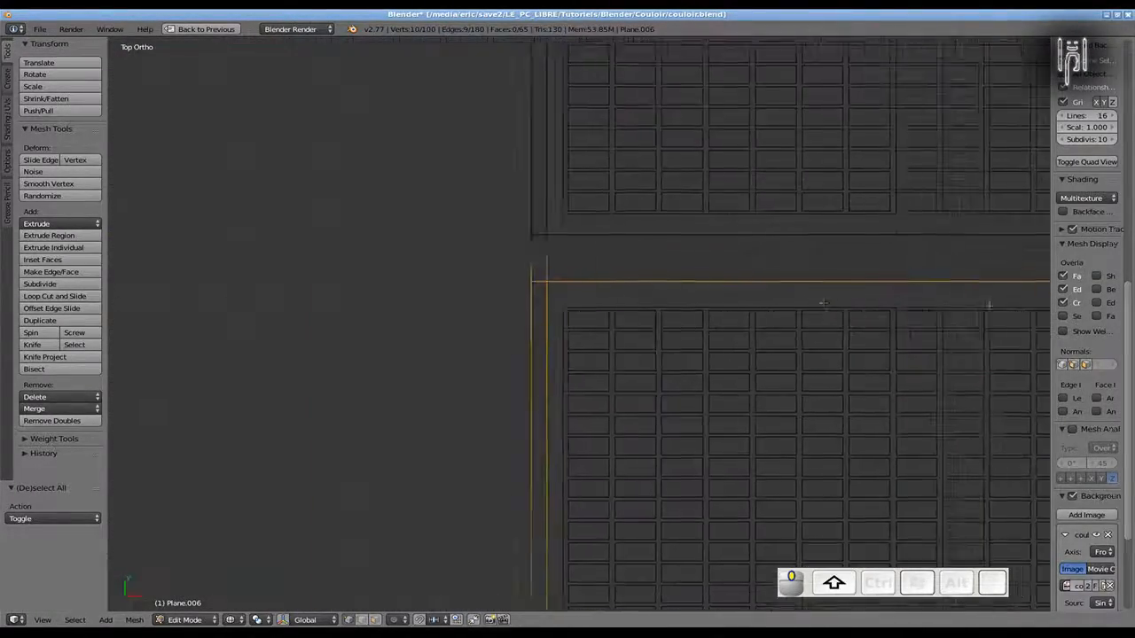
{"action": "middle_click_drag", "start_coordinate": [639, 546], "coordinate": [613, 404], "text": "shift"}
{"action": "key", "text": "g"}
{"action": "key", "text": "y"}
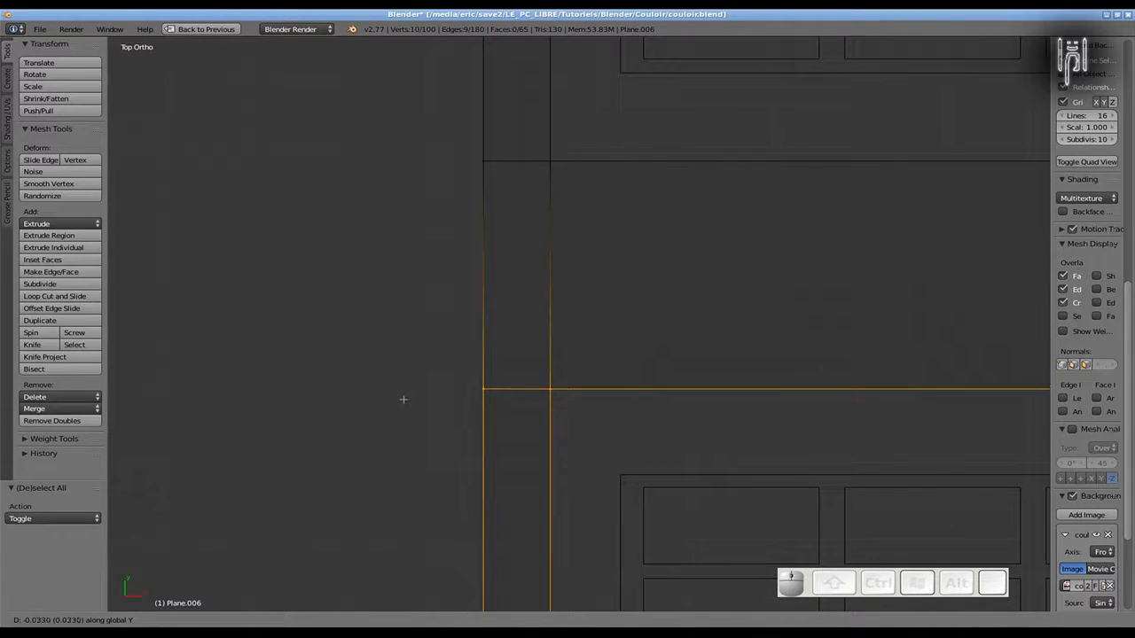
{"action": "left_click", "coordinate": [403, 399]}
Duplicate the short left-border edge spanning the lowest row gap and place the copy beside the middle row gap as a height reference
{"action": "scroll", "coordinate": [425, 337], "scroll_direction": "down", "scroll_amount": 4}
{"action": "key", "text": "a"}
{"action": "key", "text": "b"}
{"action": "left_click_drag", "start_coordinate": [451, 223], "coordinate": [548, 375]}
{"action": "key", "text": "shift+d"}
{"action": "key", "text": "x"}
{"action": "left_click", "coordinate": [354, 359]}
{"action": "scroll", "coordinate": [337, 357], "scroll_direction": "down", "scroll_amount": 13}
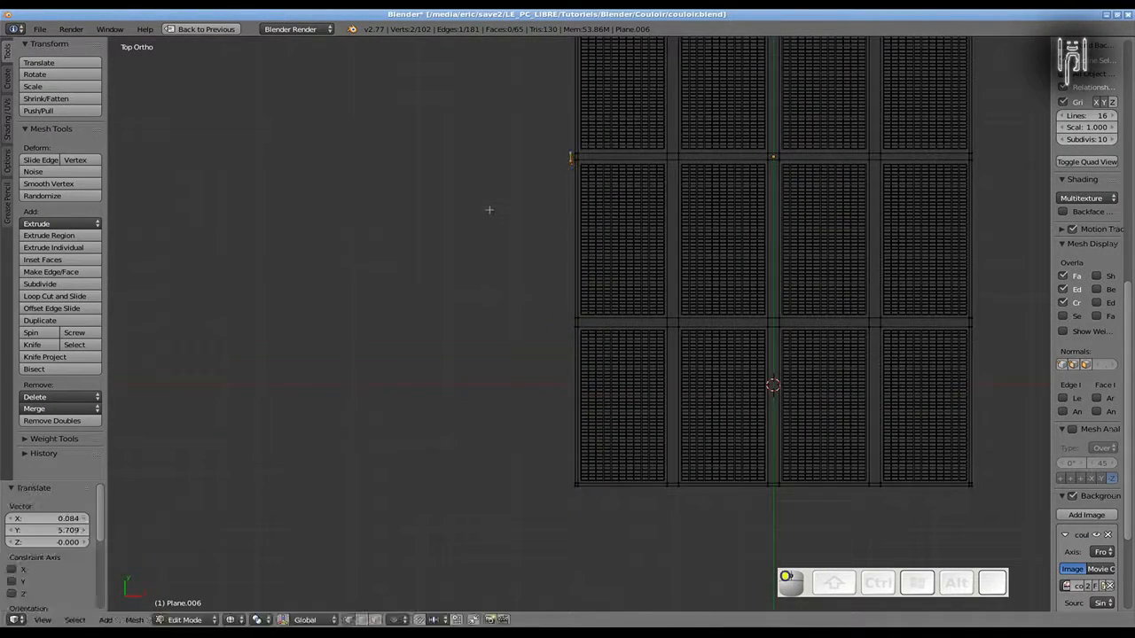
{"action": "key", "text": "g"}
{"action": "left_click", "coordinate": [370, 339]}
{"action": "scroll", "coordinate": [420, 313], "scroll_direction": "down", "scroll_amount": 11}
Adjust the horizontal edge lines bounding the middle row gap along Y to match the reference edge's height
{"action": "right_click", "coordinate": [557, 317]}
{"action": "scroll", "coordinate": [568, 317], "scroll_direction": "down", "scroll_amount": 5}
{"action": "key", "text": "b"}
{"action": "left_click_drag", "start_coordinate": [621, 315], "coordinate": [871, 332]}
{"action": "scroll", "coordinate": [871, 332], "scroll_direction": "up", "scroll_amount": 16}
{"action": "key", "text": "s"}
{"action": "key", "text": "y"}
{"action": "left_click", "coordinate": [301, 390]}
{"action": "key", "text": "g"}
{"action": "key", "text": "y"}
{"action": "key", "text": "Return"}
Move the reference edge about -0.052 along X and 5.751 along Y and align it beside the uppermost row gap
{"action": "key", "text": "a"}
{"action": "scroll", "coordinate": [304, 377], "scroll_direction": "down", "scroll_amount": 12}
{"action": "right_click", "coordinate": [564, 326]}
{"action": "key", "text": "g"}
{"action": "left_click", "coordinate": [567, 126]}
{"action": "scroll", "coordinate": [589, 377], "scroll_direction": "up", "scroll_amount": 5}
{"action": "scroll", "coordinate": [589, 376], "scroll_direction": "up", "scroll_amount": 6}
{"action": "key", "text": "g"}
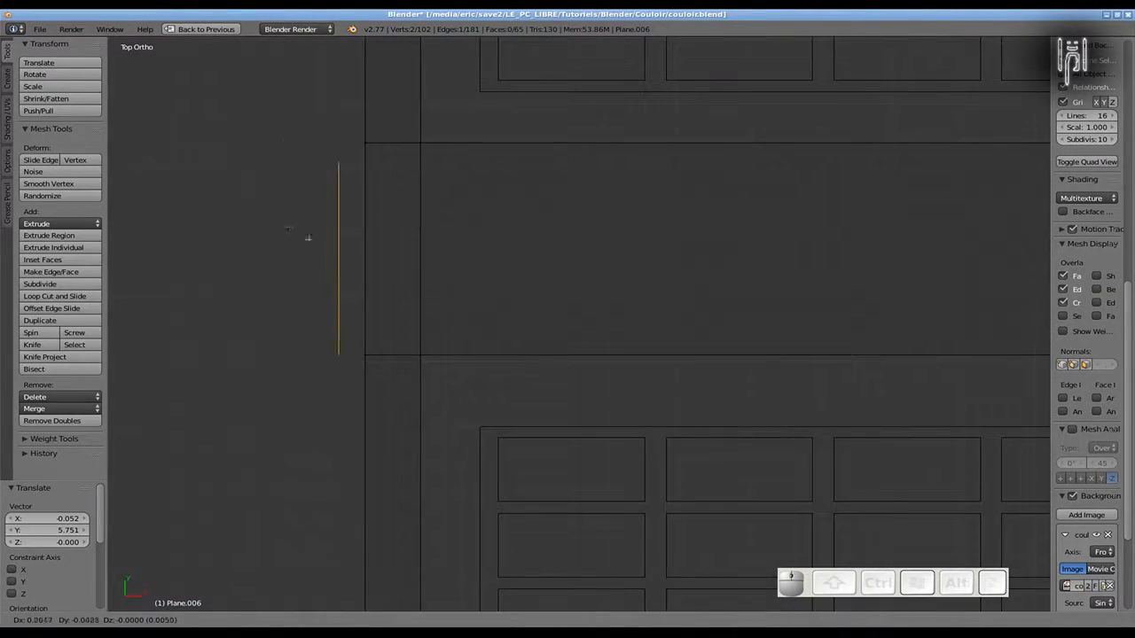
{"action": "left_click", "coordinate": [274, 235]}
Move the horizontal edge line of the uppermost row gap along Y to match the reference edge's end
{"action": "key", "text": "a"}
{"action": "scroll", "coordinate": [293, 142], "scroll_direction": "down", "scroll_amount": 18}
{"action": "right_click", "coordinate": [566, 284]}
{"action": "scroll", "coordinate": [566, 284], "scroll_direction": "up", "scroll_amount": 16}
{"action": "key", "text": "g"}
{"action": "key", "text": "y"}
{"action": "left_click", "coordinate": [251, 213]}
Delete the reference edge beside the uppermost row gap
{"action": "right_click", "coordinate": [279, 297]}
{"action": "key", "text": "x"}
{"action": "left_click", "coordinate": [279, 323]}
Duplicate the frame's lower-left corner square and place the copy just beside the frame's upper-left corner
{"action": "scroll", "coordinate": [354, 301], "scroll_direction": "down", "scroll_amount": 16}
{"action": "middle_click_drag", "start_coordinate": [443, 278], "coordinate": [315, 37], "text": "shift"}
{"action": "scroll", "coordinate": [300, 604], "scroll_direction": "up", "scroll_amount": 3}
{"action": "key", "text": "b"}
{"action": "left_click_drag", "start_coordinate": [312, 575], "coordinate": [343, 557]}
{"action": "key", "text": "shift+d"}
{"action": "left_click", "coordinate": [291, 108]}
{"action": "scroll", "coordinate": [368, 318], "scroll_direction": "down", "scroll_amount": 5}
{"action": "key", "text": "g"}
{"action": "left_click", "coordinate": [424, 254]}
{"action": "key", "text": "g"}
{"action": "left_click", "coordinate": [406, 427]}
Select the inner horizontal edge line of the frame's top border and move it along Y to match the corner square copy
{"action": "scroll", "coordinate": [407, 417], "scroll_direction": "up", "scroll_amount": 4}
{"action": "middle_click_drag", "start_coordinate": [407, 412], "coordinate": [572, 382], "text": "shift"}
{"action": "right_click", "coordinate": [568, 375], "text": "alt"}
{"action": "scroll", "coordinate": [469, 407], "scroll_direction": "down", "scroll_amount": 14}
{"action": "scroll", "coordinate": [302, 342], "scroll_direction": "up", "scroll_amount": 17}
{"action": "key", "text": "g"}
{"action": "key", "text": "y"}
{"action": "left_click", "coordinate": [367, 361]}
{"action": "scroll", "coordinate": [296, 411], "scroll_direction": "up", "scroll_amount": 6}
{"action": "key", "text": "g"}
{"action": "key", "text": "y"}
{"action": "left_click", "coordinate": [424, 404]}
Move the linked corner square copy along Y to line up with the frame's top edge
{"action": "key", "text": "a"}
{"action": "key", "text": "l"}
{"action": "key", "text": "g"}
{"action": "key", "text": "y"}
{"action": "left_click", "coordinate": [359, 423]}
Select the inner horizontal edge line of the frame's top border and move it along Y level with the corner square copy's lower edge
{"action": "scroll", "coordinate": [417, 423], "scroll_direction": "down", "scroll_amount": 7}
{"action": "key", "text": "a"}
{"action": "right_click", "coordinate": [629, 359], "text": "alt"}
{"action": "scroll", "coordinate": [646, 377], "scroll_direction": "down", "scroll_amount": 10}
{"action": "scroll", "coordinate": [443, 379], "scroll_direction": "up", "scroll_amount": 10}
{"action": "scroll", "coordinate": [408, 379], "scroll_direction": "up", "scroll_amount": 8}
{"action": "key", "text": "g"}
{"action": "key", "text": "y"}
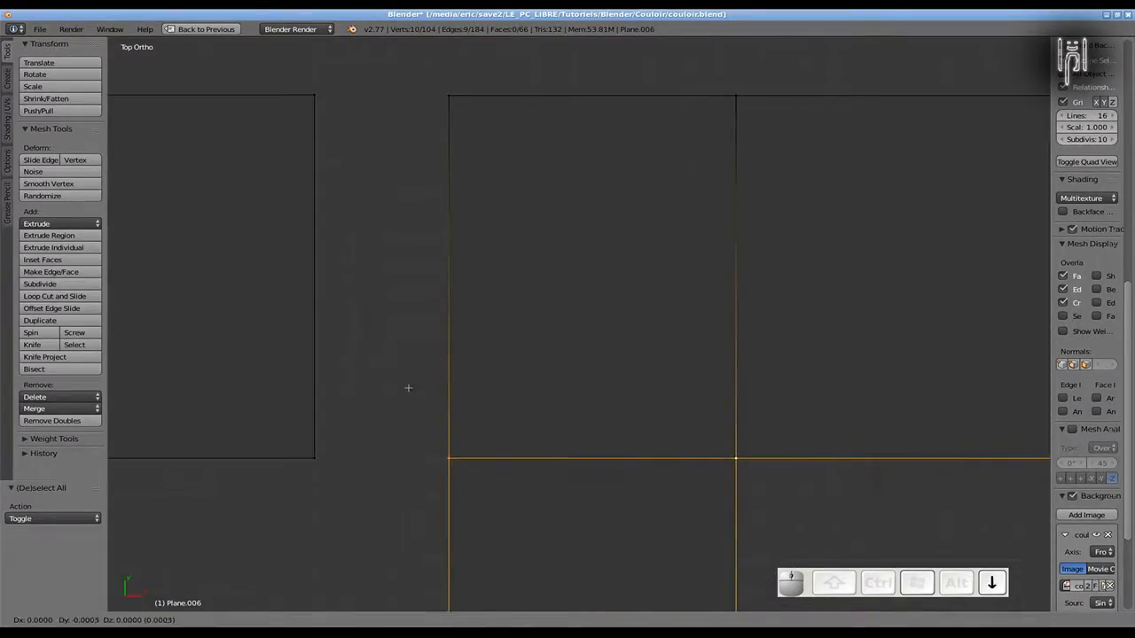
{"action": "left_click", "coordinate": [407, 387]}
Delete the vertices of the linked corner square copy and switch the viewport to solid shading
{"action": "key", "text": "a"}
{"action": "key", "text": "l"}
{"action": "key", "text": "x"}
{"action": "left_click", "coordinate": [306, 458]}
{"action": "key", "text": "z"}
Examine the frame's borders and gaps against the grid panels, and check the floor against the sketch in front view
{"action": "scroll", "coordinate": [307, 458], "scroll_direction": "down", "scroll_amount": 19}
{"action": "scroll", "coordinate": [385, 398], "scroll_direction": "up", "scroll_amount": 10}
{"action": "middle_click_drag", "start_coordinate": [404, 494], "coordinate": [361, 344], "text": "shift"}
{"action": "scroll", "coordinate": [376, 388], "scroll_direction": "down", "scroll_amount": 13}
{"action": "scroll", "coordinate": [376, 388], "scroll_direction": "down", "scroll_amount": 6}
{"action": "scroll", "coordinate": [361, 344], "scroll_direction": "up", "scroll_amount": 4}
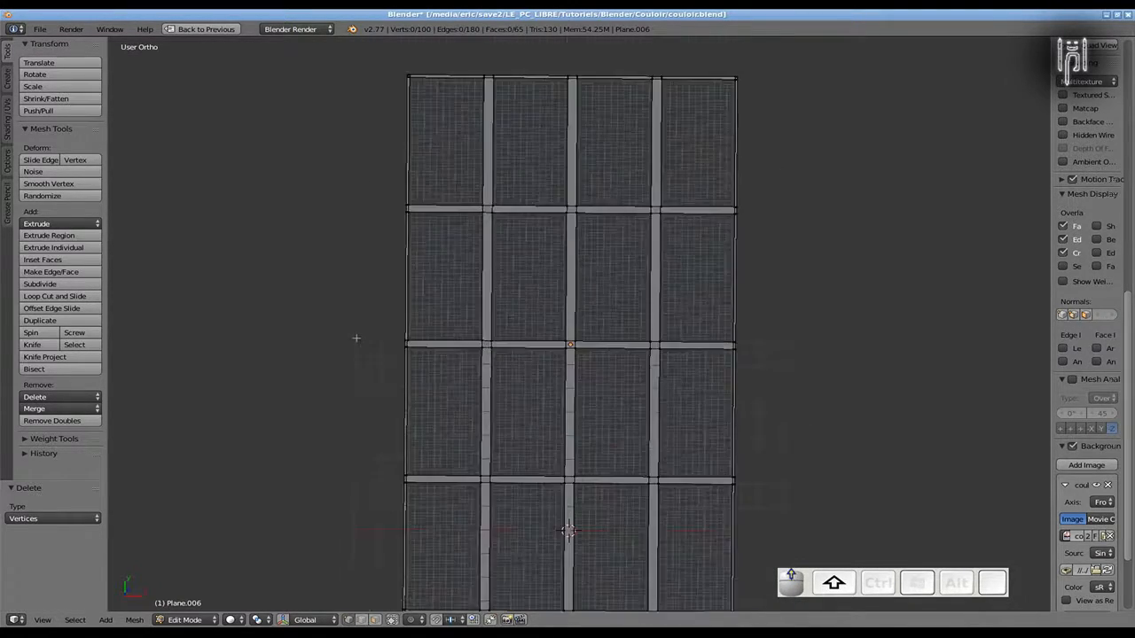
{"action": "scroll", "coordinate": [360, 336], "scroll_direction": "down", "scroll_amount": 1}
{"action": "scroll", "coordinate": [545, 400], "scroll_direction": "up", "scroll_amount": 6}
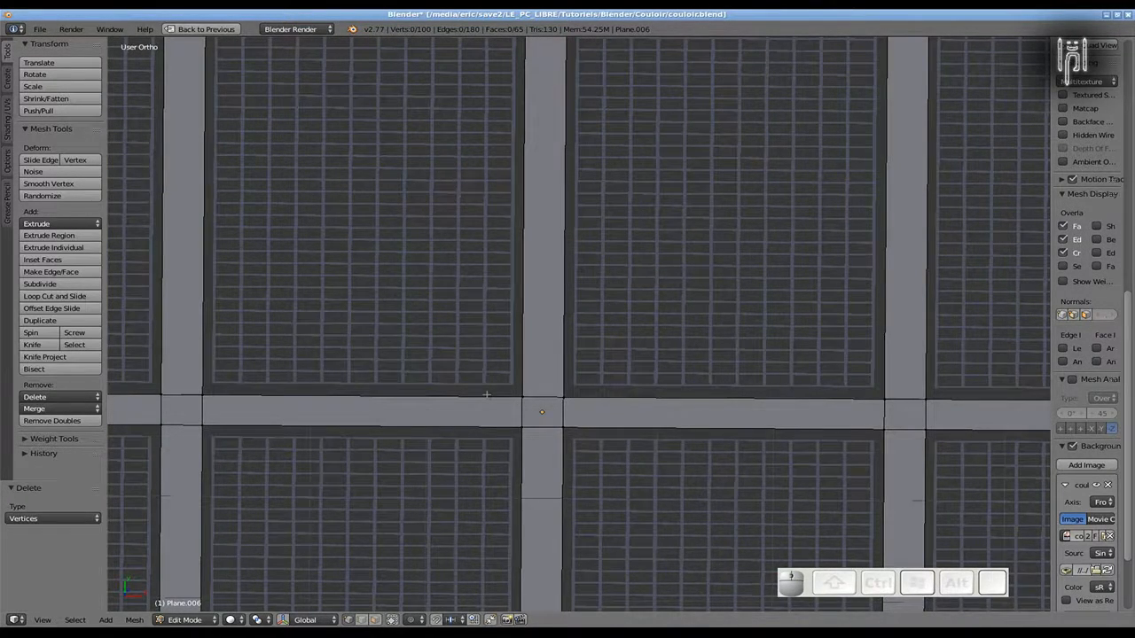
{"action": "scroll", "coordinate": [486, 395], "scroll_direction": "down", "scroll_amount": 3}
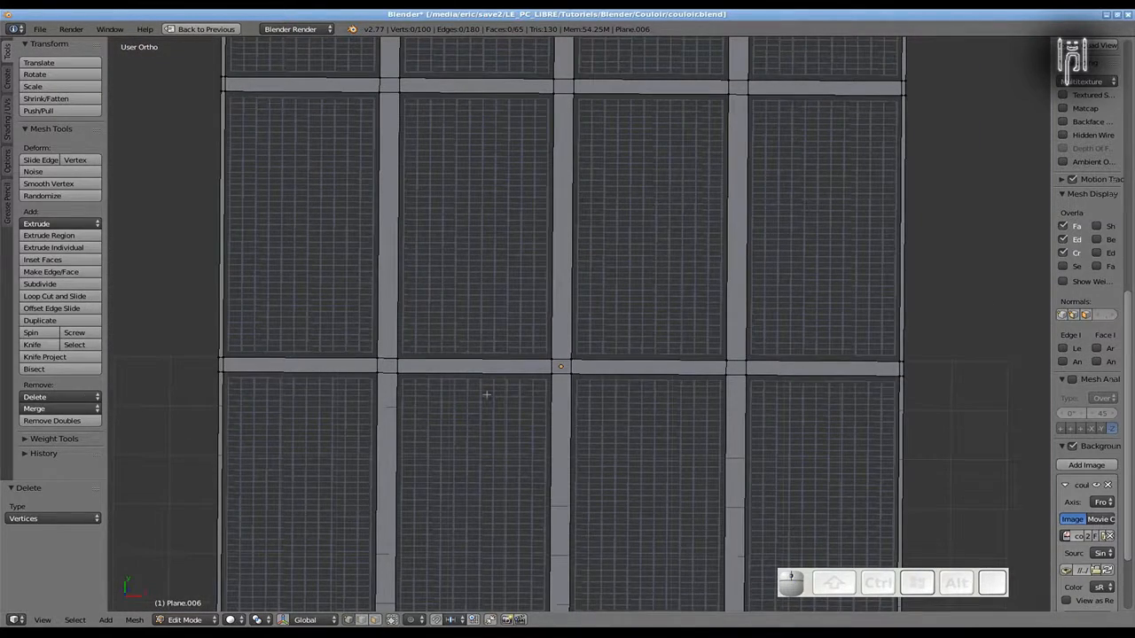
{"action": "scroll", "coordinate": [485, 395], "scroll_direction": "up", "scroll_amount": 4}
{"action": "scroll", "coordinate": [485, 395], "scroll_direction": "down", "scroll_amount": 3}
{"action": "scroll", "coordinate": [485, 395], "scroll_direction": "down", "scroll_amount": 3}
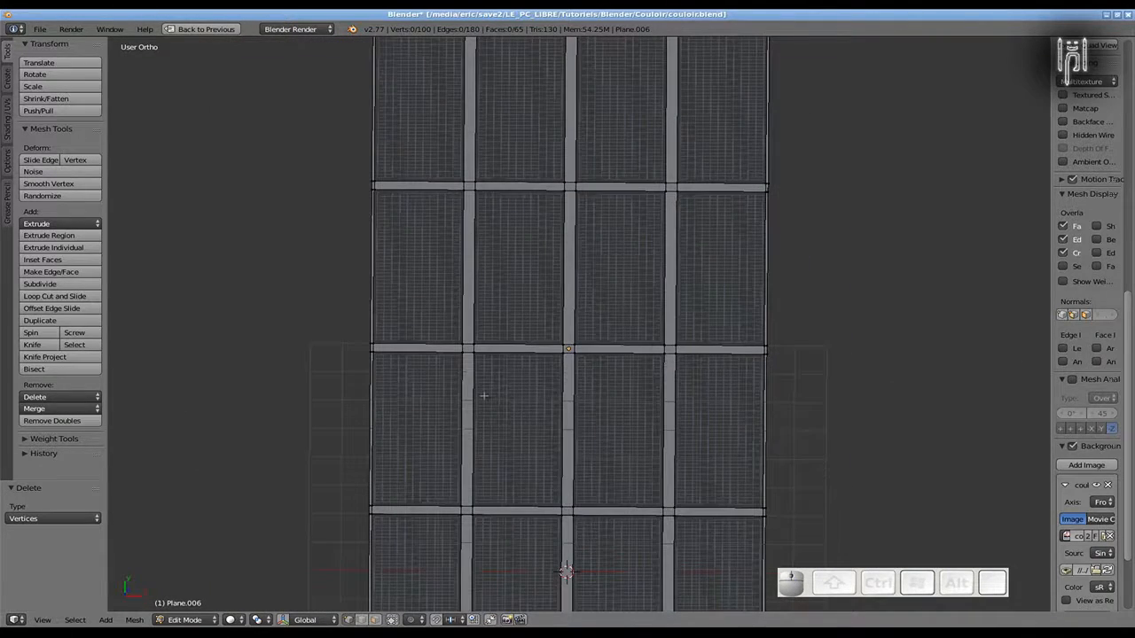
{"action": "key", "text": "KP_1"}
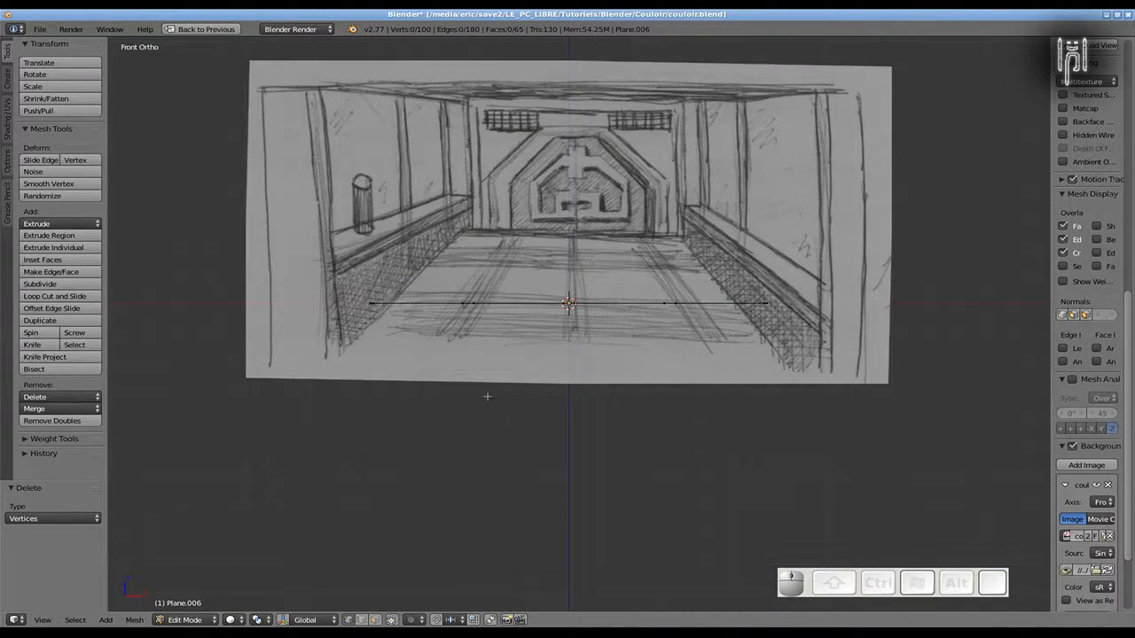
{"action": "key", "text": "KP_7"}
{"action": "scroll", "coordinate": [485, 394], "scroll_direction": "up", "scroll_amount": 7}
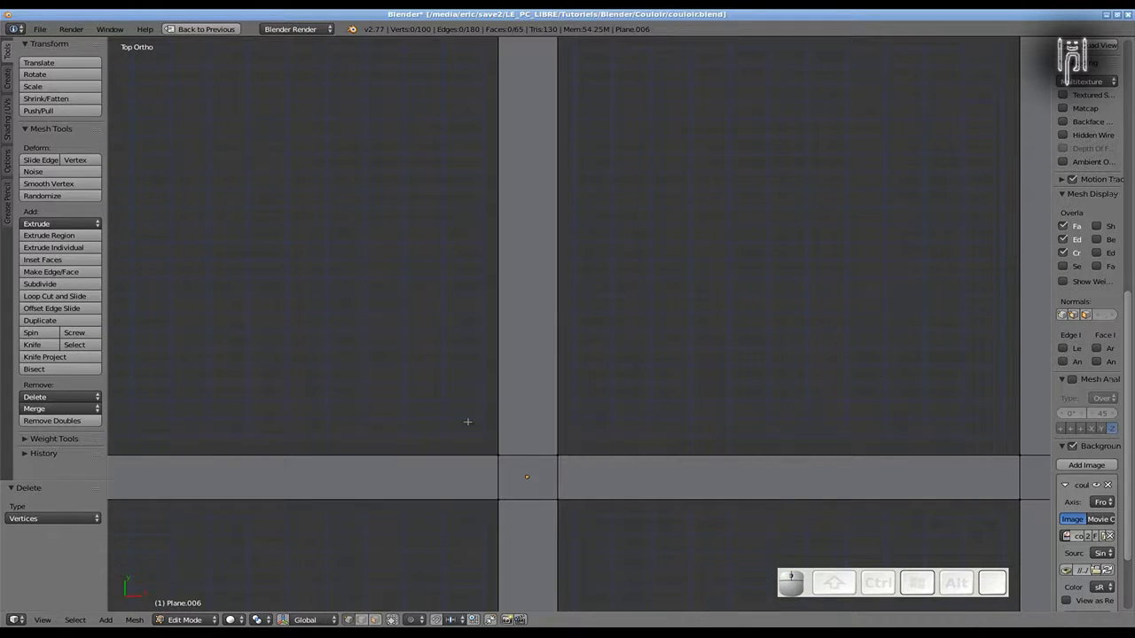
Return to Object Mode, select the grid panels object and recalculate the normals of its whole mesh
{"action": "key", "text": "Tab"}
{"action": "key", "text": "z"}
{"action": "key", "text": "z"}
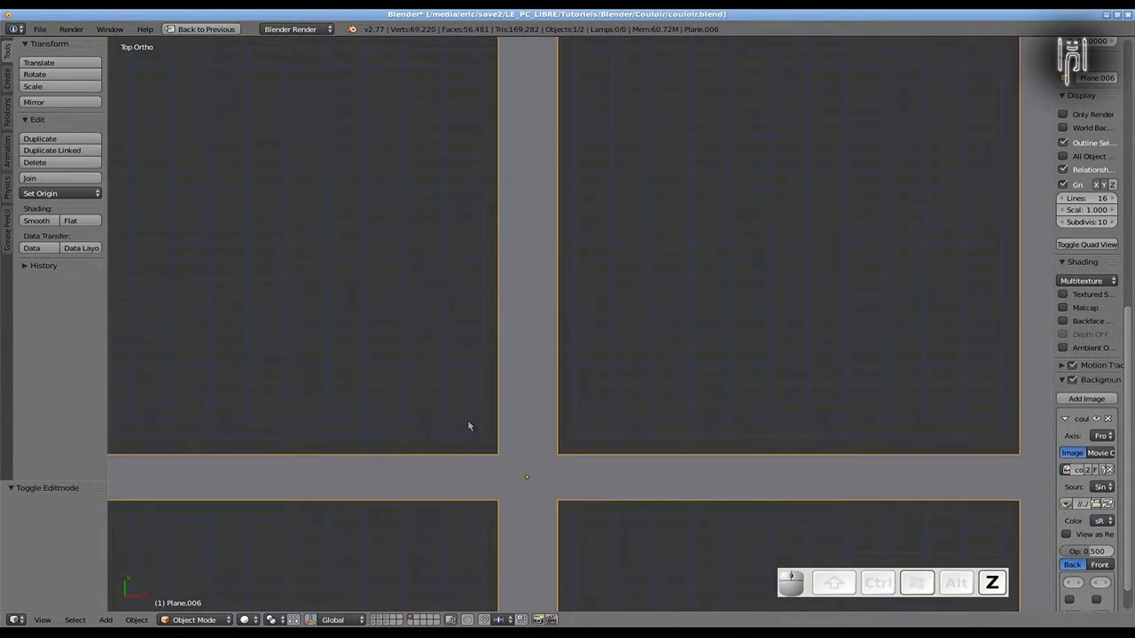
{"action": "key", "text": "z"}
{"action": "key", "text": "z"}
{"action": "right_click", "coordinate": [477, 431]}
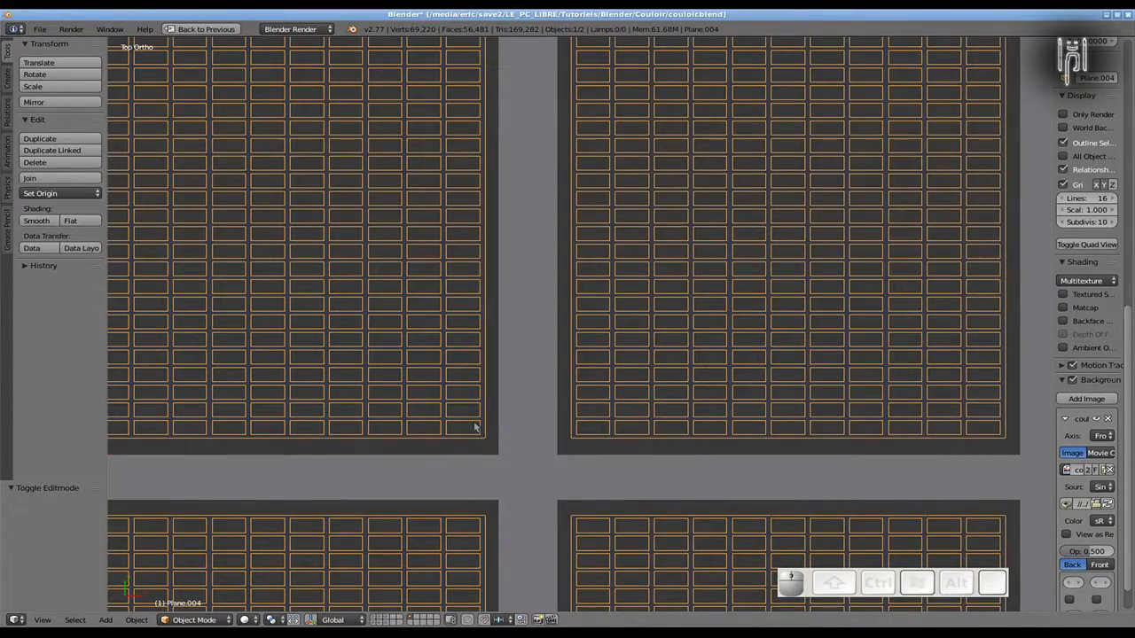
{"action": "scroll", "coordinate": [481, 431], "scroll_direction": "down", "scroll_amount": 5}
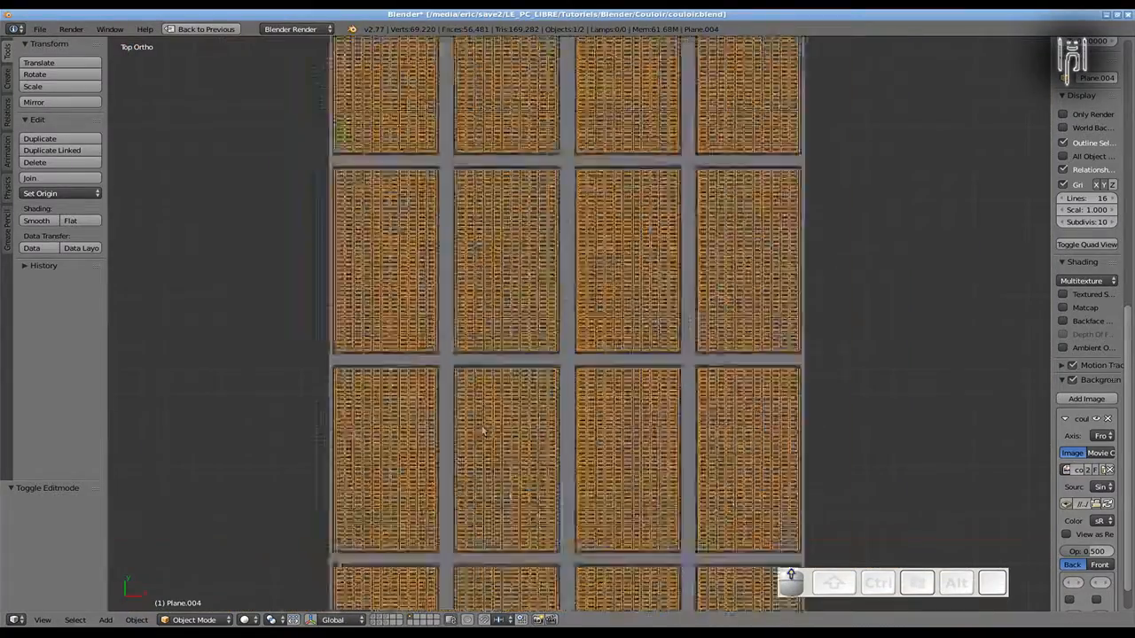
{"action": "scroll", "coordinate": [482, 430], "scroll_direction": "up", "scroll_amount": 9}
{"action": "middle_click_drag", "start_coordinate": [270, 442], "coordinate": [673, 378], "text": "shift"}
{"action": "scroll", "coordinate": [443, 397], "scroll_direction": "down", "scroll_amount": 3}
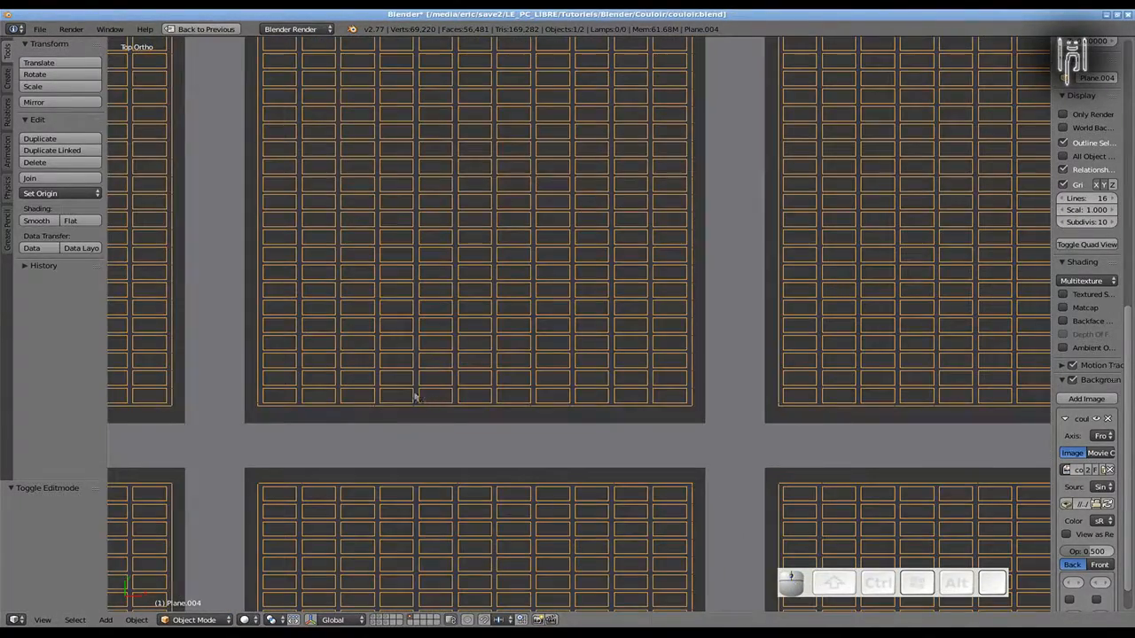
{"action": "key", "text": "Tab"}
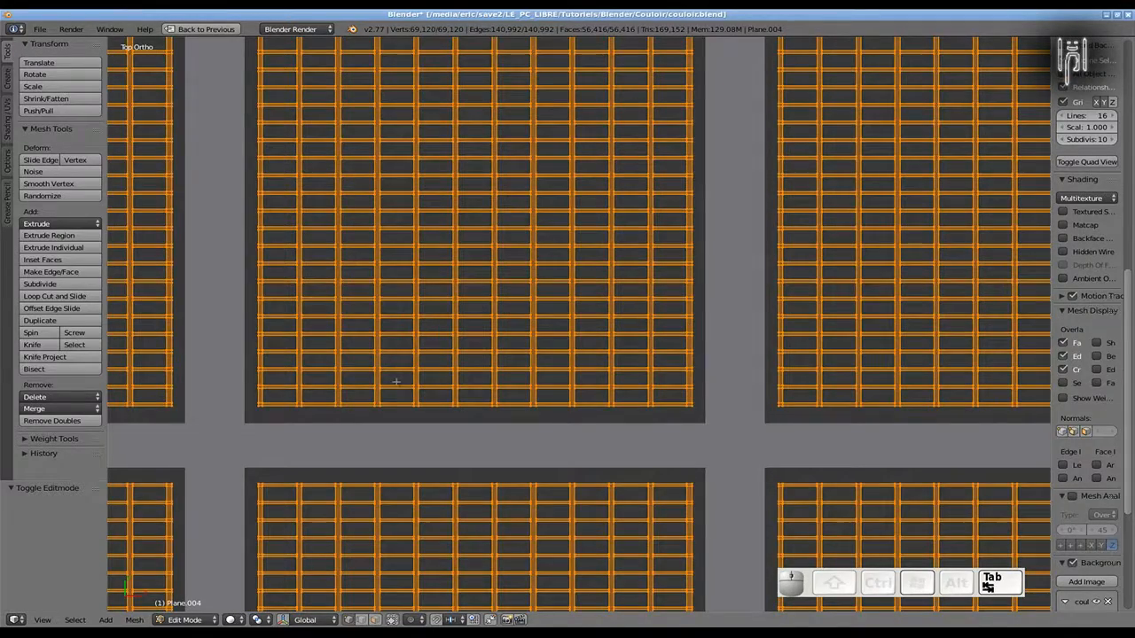
{"action": "key", "text": "a"}
{"action": "key", "text": "a"}
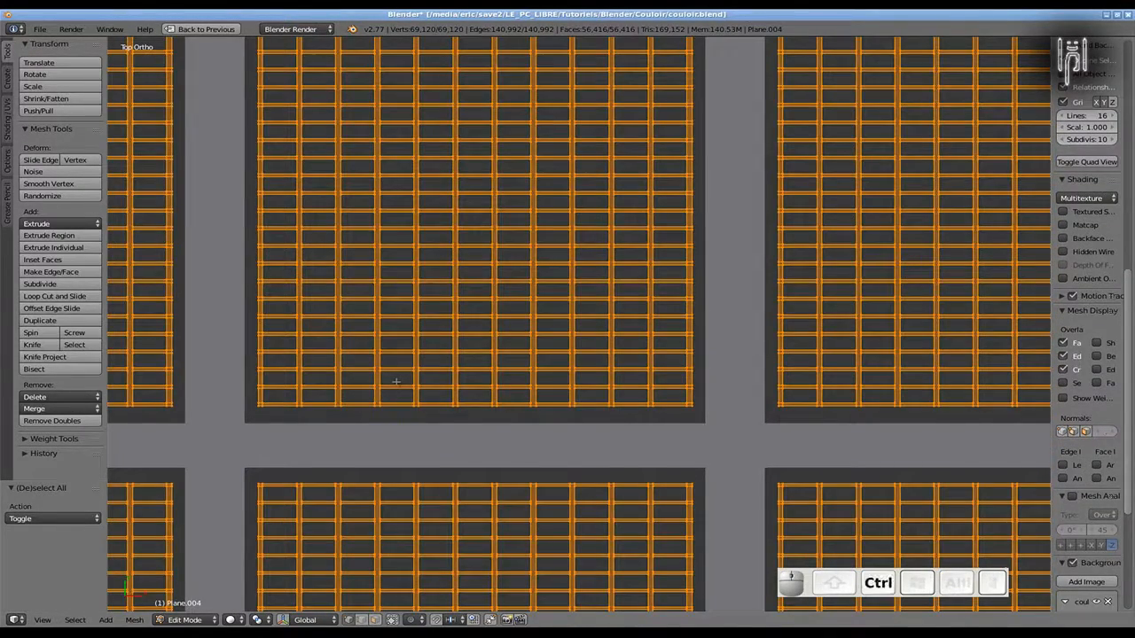
{"action": "key", "text": "ctrl+n"}
{"action": "key", "text": "Tab"}
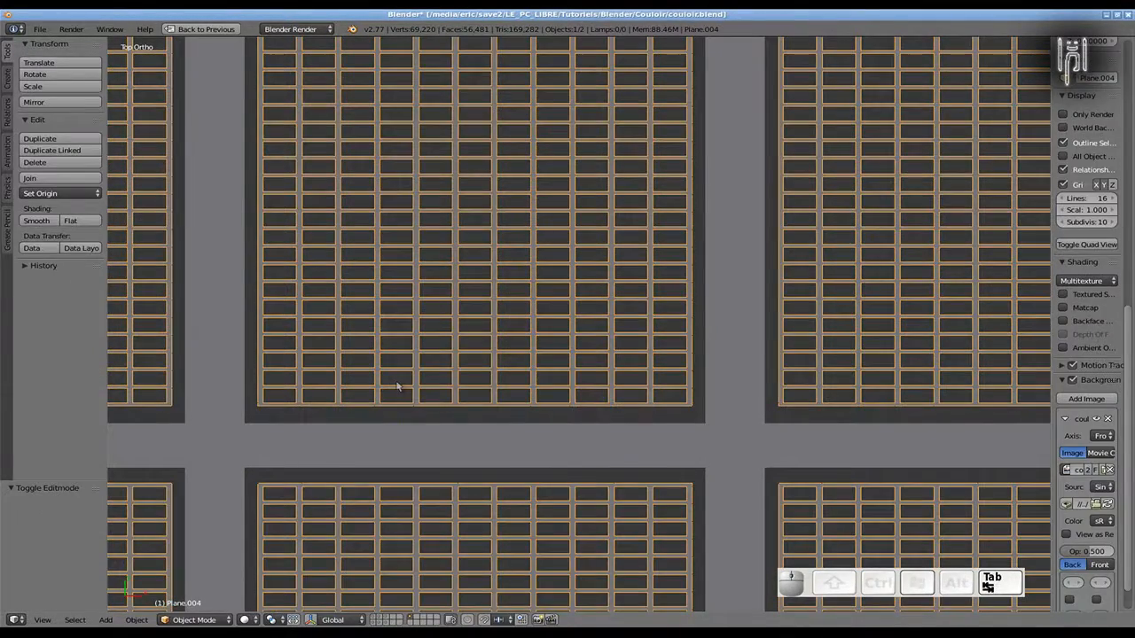
Examine the shading of the grid panels and the spacing between them and the frame
{"action": "scroll", "coordinate": [396, 381], "scroll_direction": "down", "scroll_amount": 2}
{"action": "middle_click_drag", "start_coordinate": [396, 382], "coordinate": [402, 339]}
{"action": "scroll", "coordinate": [403, 340], "scroll_direction": "down", "scroll_amount": 3}
{"action": "scroll", "coordinate": [402, 340], "scroll_direction": "up", "scroll_amount": 3}
{"action": "scroll", "coordinate": [401, 340], "scroll_direction": "down", "scroll_amount": 3}
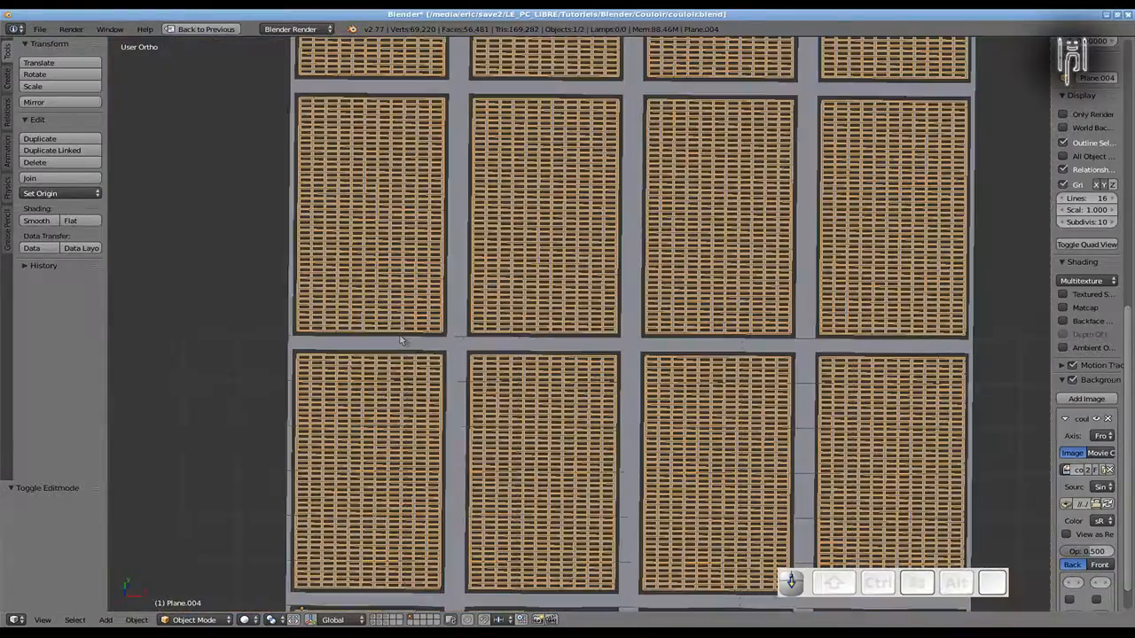
{"action": "scroll", "coordinate": [399, 340], "scroll_direction": "down", "scroll_amount": 4}
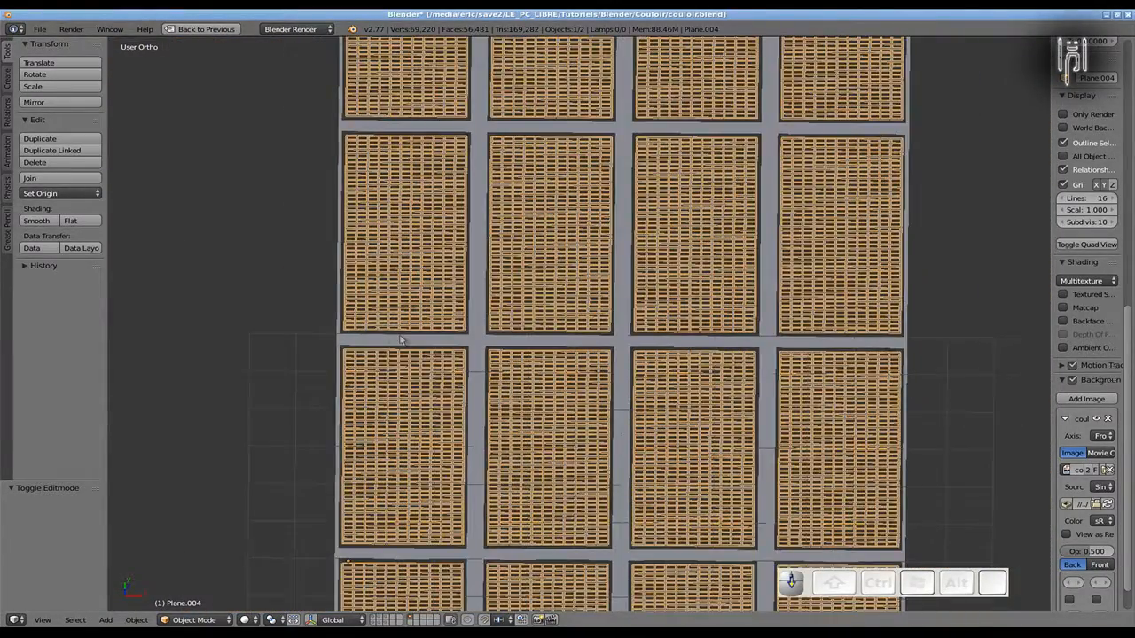
{"action": "scroll", "coordinate": [399, 349], "scroll_direction": "up", "scroll_amount": 4}
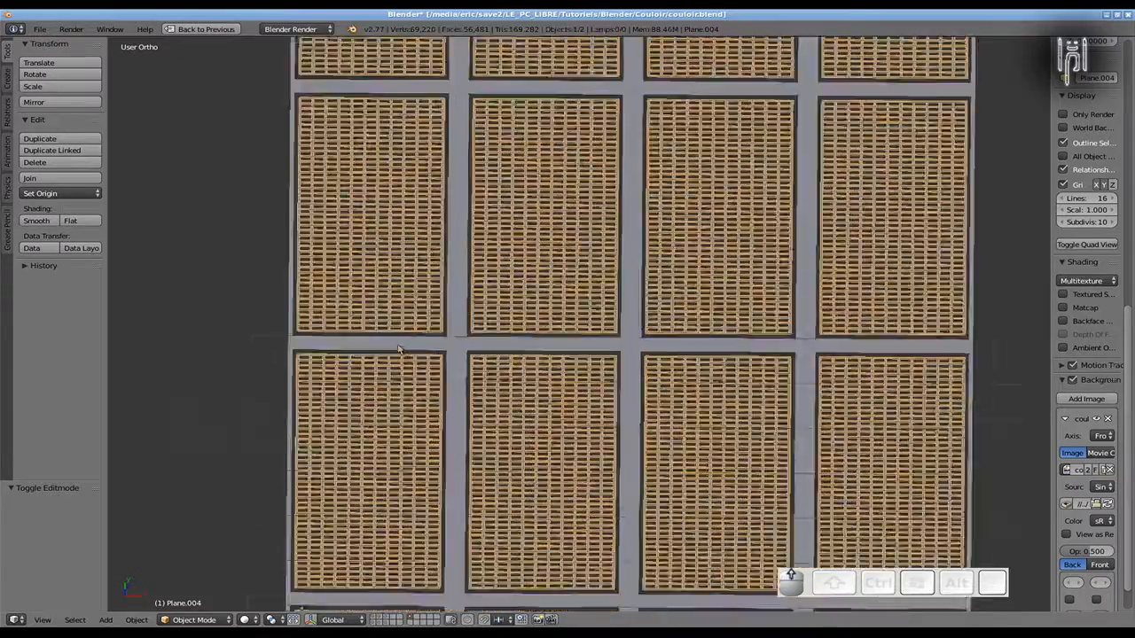
{"action": "scroll", "coordinate": [397, 350], "scroll_direction": "down", "scroll_amount": 2}
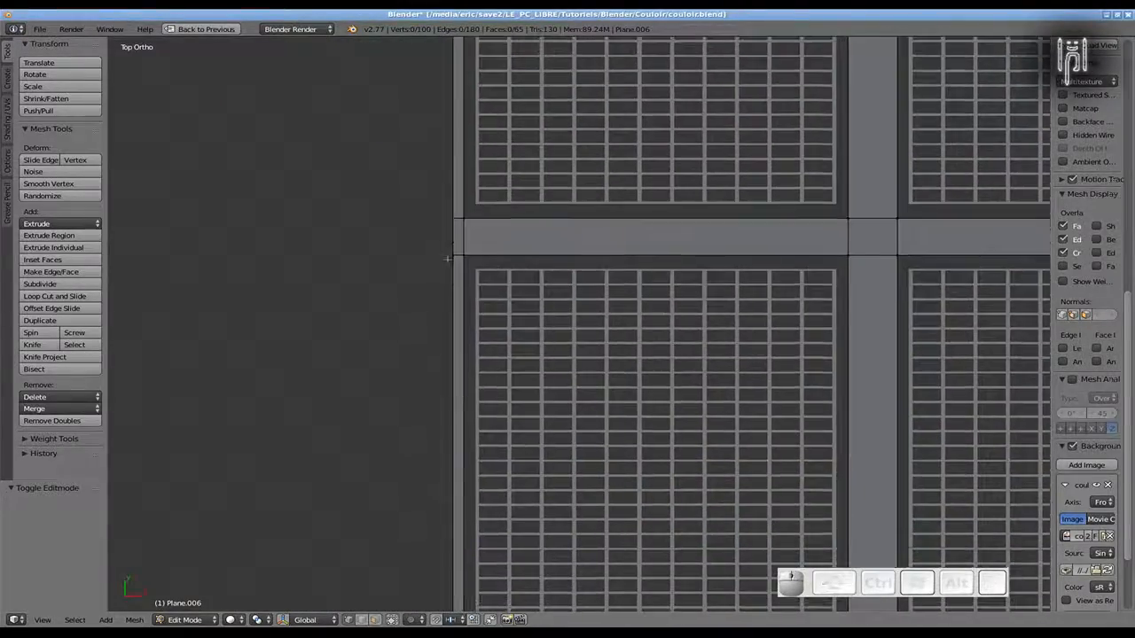
Box-select the inner vertical edge line of the frame's left border and move it along X to the panel edge
{"action": "scroll", "coordinate": [448, 259], "scroll_direction": "down", "scroll_amount": 8}
{"action": "key", "text": "b"}
{"action": "left_click_drag", "start_coordinate": [509, 55], "coordinate": [535, 260]}
{"action": "middle_click_drag", "start_coordinate": [532, 133], "coordinate": [526, 496], "text": "shift"}
{"action": "key", "text": "b"}
{"action": "left_click_drag", "start_coordinate": [503, 91], "coordinate": [577, 355]}
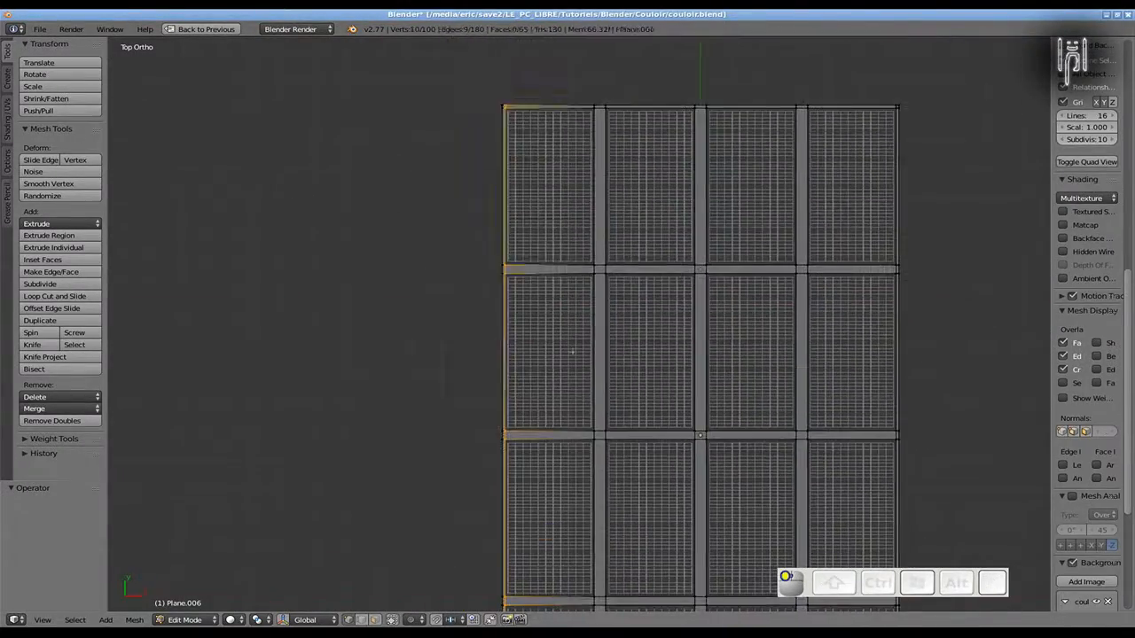
{"action": "scroll", "coordinate": [577, 355], "scroll_direction": "up", "scroll_amount": 8}
{"action": "key", "text": "g"}
{"action": "key", "text": "x"}
{"action": "left_click", "coordinate": [316, 315]}
Box-select the frame's first vertical strip from the left and widen it along X to the neighbouring grid panels
{"action": "scroll", "coordinate": [317, 314], "scroll_direction": "down", "scroll_amount": 12}
{"action": "key", "text": "a"}
{"action": "key", "text": "b"}
{"action": "left_click_drag", "start_coordinate": [583, 201], "coordinate": [602, 540]}
{"action": "scroll", "coordinate": [602, 540], "scroll_direction": "up", "scroll_amount": 12}
{"action": "key", "text": "s"}
{"action": "key", "text": "x"}
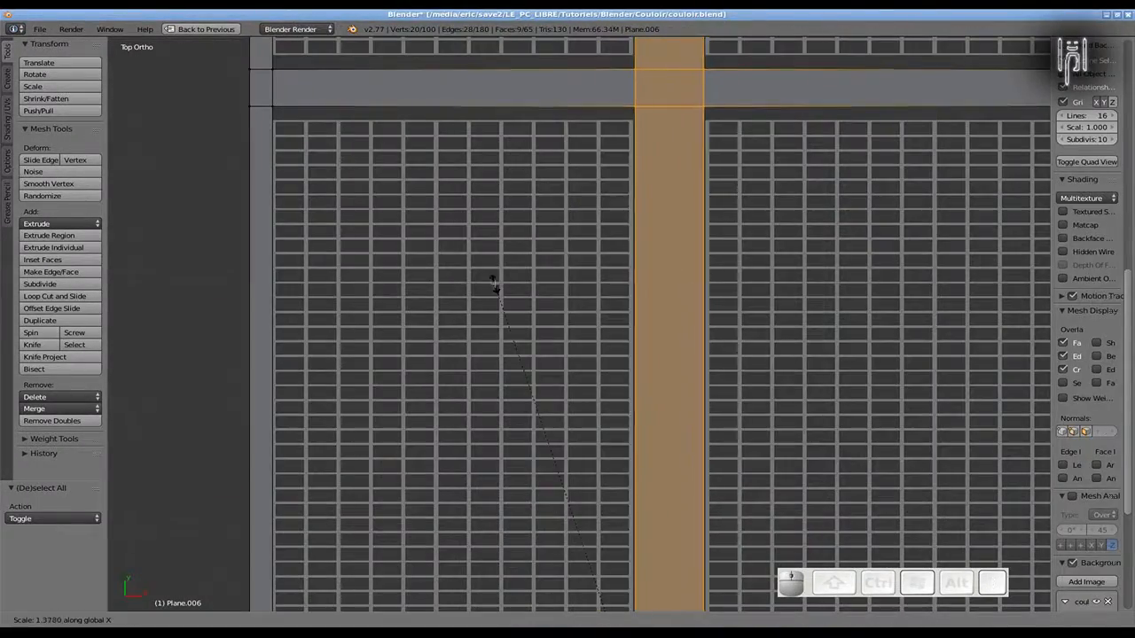
{"action": "left_click", "coordinate": [479, 263]}
{"action": "key", "text": "g"}
{"action": "left_click", "coordinate": [479, 264]}
{"action": "key", "text": "s"}
{"action": "key", "text": "x"}
{"action": "left_click", "coordinate": [475, 261]}
Switch to wireframe and move the first vertical strip along X to fit it between its neighbouring panels
{"action": "key", "text": "z"}
{"action": "scroll", "coordinate": [606, 431], "scroll_direction": "up", "scroll_amount": 7}
{"action": "middle_click_drag", "start_coordinate": [606, 430], "coordinate": [208, 380], "text": "shift"}
{"action": "scroll", "coordinate": [208, 380], "scroll_direction": "up", "scroll_amount": 2}
{"action": "key", "text": "g"}
{"action": "key", "text": "x"}
{"action": "left_click", "coordinate": [212, 379]}
Select the frame's middle vertical strip, widen it along X and shift it along X to fit between the panels
{"action": "scroll", "coordinate": [502, 390], "scroll_direction": "down", "scroll_amount": 16}
{"action": "scroll", "coordinate": [502, 390], "scroll_direction": "up", "scroll_amount": 10}
{"action": "key", "text": "a"}
{"action": "key", "text": "b"}
{"action": "left_click_drag", "start_coordinate": [673, 433], "coordinate": [478, 299]}
{"action": "key", "text": "s"}
{"action": "key", "text": "x"}
{"action": "left_click", "coordinate": [333, 233]}
{"action": "key", "text": "g"}
{"action": "key", "text": "x"}
{"action": "left_click", "coordinate": [333, 232]}
Select the frame's third vertical strip from the left and scale it along X by about 1.49 to reach the panels
{"action": "scroll", "coordinate": [578, 323], "scroll_direction": "down", "scroll_amount": 17}
{"action": "key", "text": "a"}
{"action": "key", "text": "b"}
{"action": "left_click_drag", "start_coordinate": [610, 173], "coordinate": [634, 523]}
{"action": "scroll", "coordinate": [635, 523], "scroll_direction": "up", "scroll_amount": 15}
{"action": "middle_click_drag", "start_coordinate": [793, 549], "coordinate": [441, 380], "text": "shift"}
{"action": "key", "text": "s"}
{"action": "key", "text": "x"}
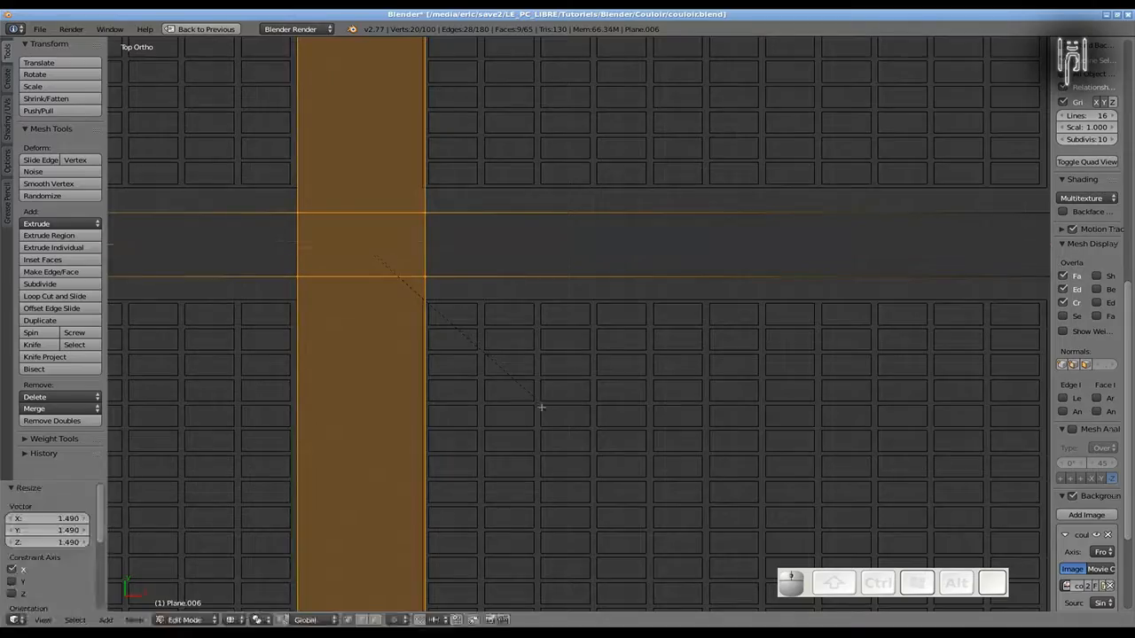
Select the inner vertical edge line of the frame's right border and move it about 0.07 along X to the panel edge
{"action": "scroll", "coordinate": [498, 406], "scroll_direction": "down", "scroll_amount": 4}
{"action": "key", "text": "a"}
{"action": "key", "text": "b"}
{"action": "left_click_drag", "start_coordinate": [608, 38], "coordinate": [624, 557]}
{"action": "scroll", "coordinate": [624, 557], "scroll_direction": "up", "scroll_amount": 13}
{"action": "key", "text": "g"}
{"action": "key", "text": "x"}
{"action": "left_click", "coordinate": [529, 449]}
{"action": "scroll", "coordinate": [369, 390], "scroll_direction": "down", "scroll_amount": 15}
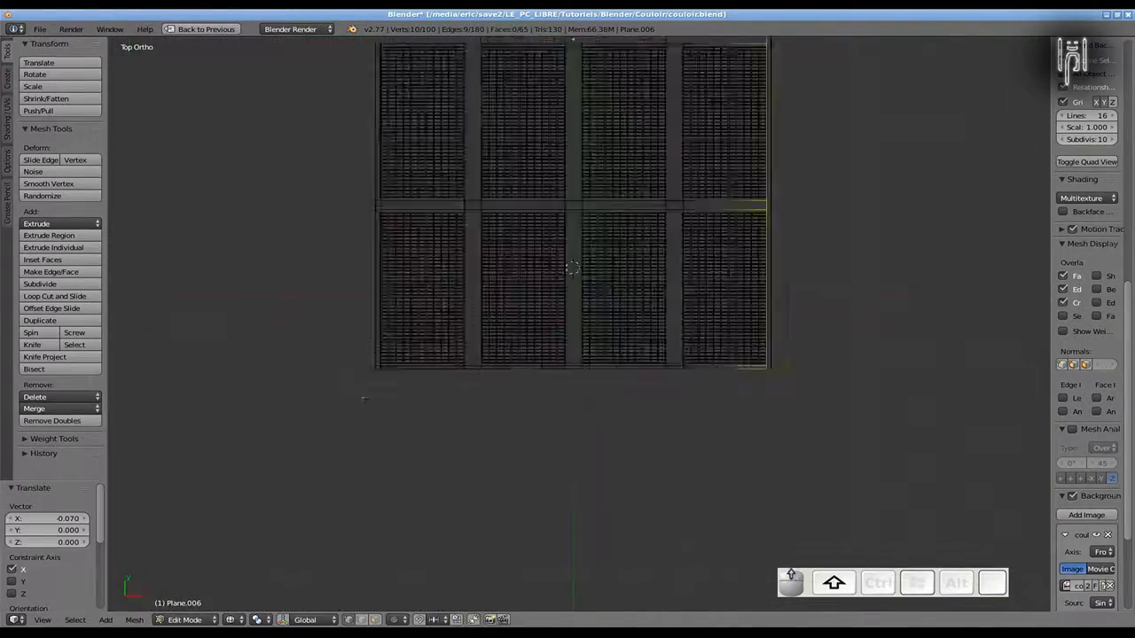
Try to fit the horizontal edge lines bounding a row of panels by scaling them along Y by about 0.966
{"action": "scroll", "coordinate": [328, 427], "scroll_direction": "up", "scroll_amount": 8}
{"action": "key", "text": "a"}
{"action": "key", "text": "b"}
{"action": "left_click_drag", "start_coordinate": [135, 77], "coordinate": [1002, 414]}
{"action": "key", "text": "s"}
{"action": "key", "text": "y"}
{"action": "left_click", "coordinate": [800, 509]}
{"action": "scroll", "coordinate": [662, 293], "scroll_direction": "up", "scroll_amount": 12}
{"action": "middle_click_drag", "start_coordinate": [661, 292], "coordinate": [467, 320], "text": "shift"}
{"action": "scroll", "coordinate": [467, 320], "scroll_direction": "down", "scroll_amount": 4}
{"action": "key", "text": "g"}
{"action": "key", "text": "y"}
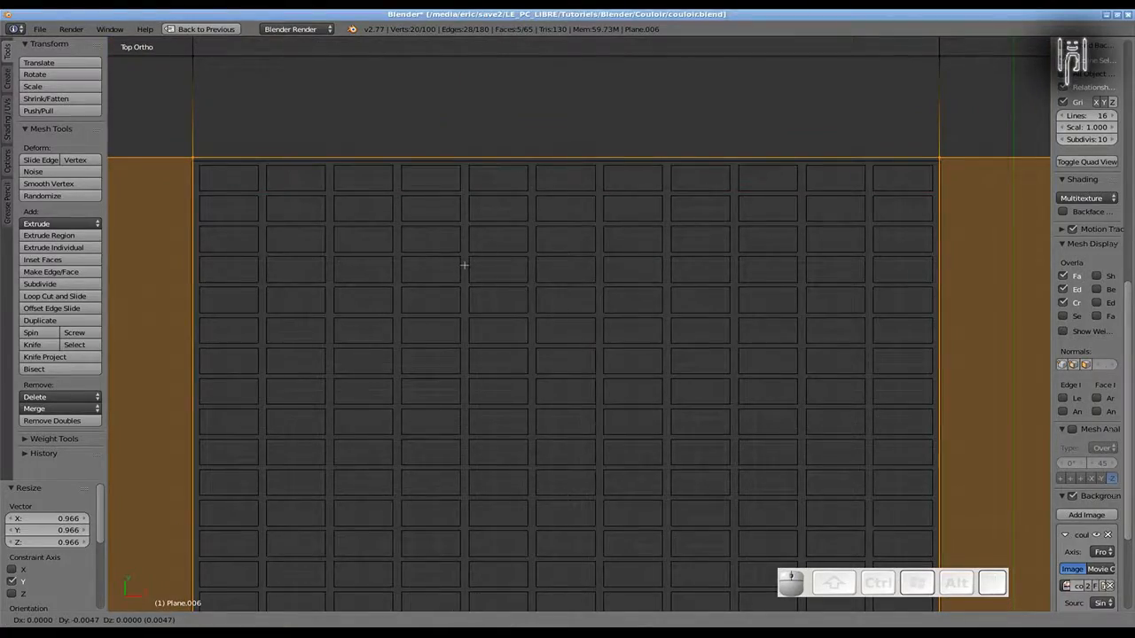
{"action": "right_click", "coordinate": [465, 263]}
Select the inner horizontal edge line of the frame's bottom border and move it along Y to the panel edge
{"action": "scroll", "coordinate": [447, 353], "scroll_direction": "down", "scroll_amount": 9}
{"action": "key", "text": "a"}
{"action": "key", "text": "b"}
{"action": "left_click_drag", "start_coordinate": [172, 430], "coordinate": [931, 478]}
{"action": "middle_click_drag", "start_coordinate": [931, 479], "coordinate": [615, 266]}
{"action": "key", "text": "KP_7"}
{"action": "scroll", "coordinate": [502, 337], "scroll_direction": "up", "scroll_amount": 9}
{"action": "key", "text": "g"}
{"action": "key", "text": "y"}
{"action": "left_click", "coordinate": [499, 297]}
{"action": "scroll", "coordinate": [499, 297], "scroll_direction": "down", "scroll_amount": 3}
Select the frame's lowest inner horizontal strip and scale it along Y by about 1.79 to reach the panels
{"action": "scroll", "coordinate": [499, 296], "scroll_direction": "down", "scroll_amount": 14}
{"action": "key", "text": "a"}
{"action": "key", "text": "b"}
{"action": "left_click_drag", "start_coordinate": [398, 309], "coordinate": [778, 345]}
{"action": "scroll", "coordinate": [588, 335], "scroll_direction": "up", "scroll_amount": 15}
{"action": "key", "text": "s"}
{"action": "key", "text": "y"}
{"action": "left_click", "coordinate": [525, 335]}
{"action": "key", "text": "g"}
{"action": "key", "text": "y"}
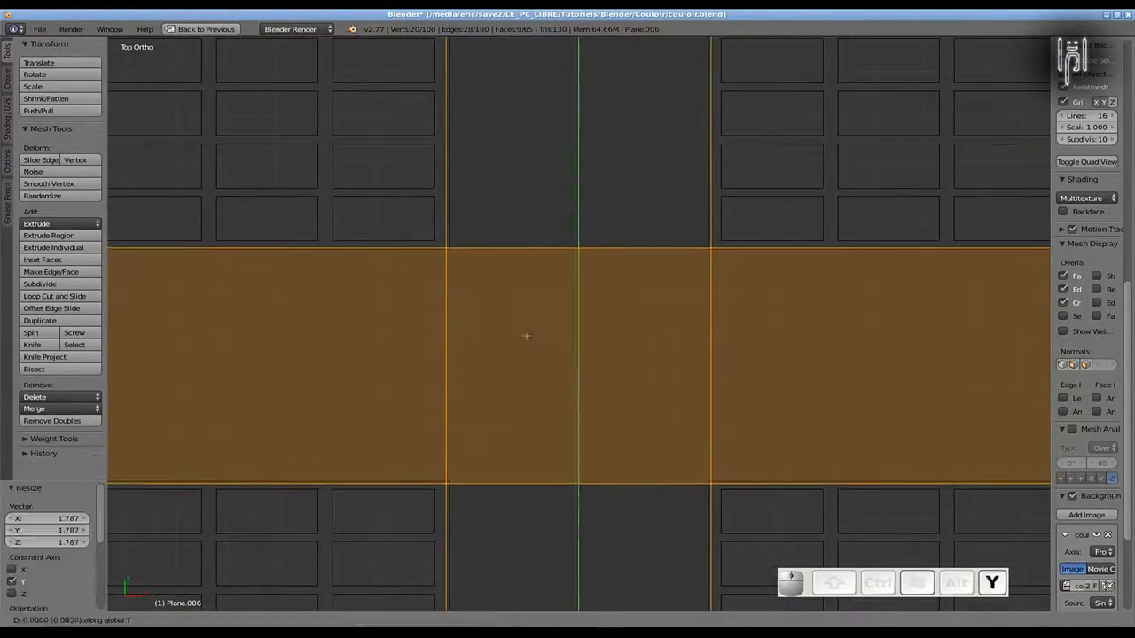
{"action": "left_click", "coordinate": [525, 335]}
Select the frame's middle horizontal strip, scale it along Y by about 1.775 and shift it about 0.003 along Y
{"action": "left_click_drag", "start_coordinate": [428, 196], "coordinate": [736, 228]}
{"action": "middle_click_drag", "start_coordinate": [582, 329], "coordinate": [580, 434], "text": "shift"}
{"action": "scroll", "coordinate": [580, 433], "scroll_direction": "up", "scroll_amount": 16}
{"action": "key", "text": "s"}
{"action": "key", "text": "y"}
{"action": "left_click", "coordinate": [547, 355]}
{"action": "key", "text": "g"}
{"action": "key", "text": "y"}
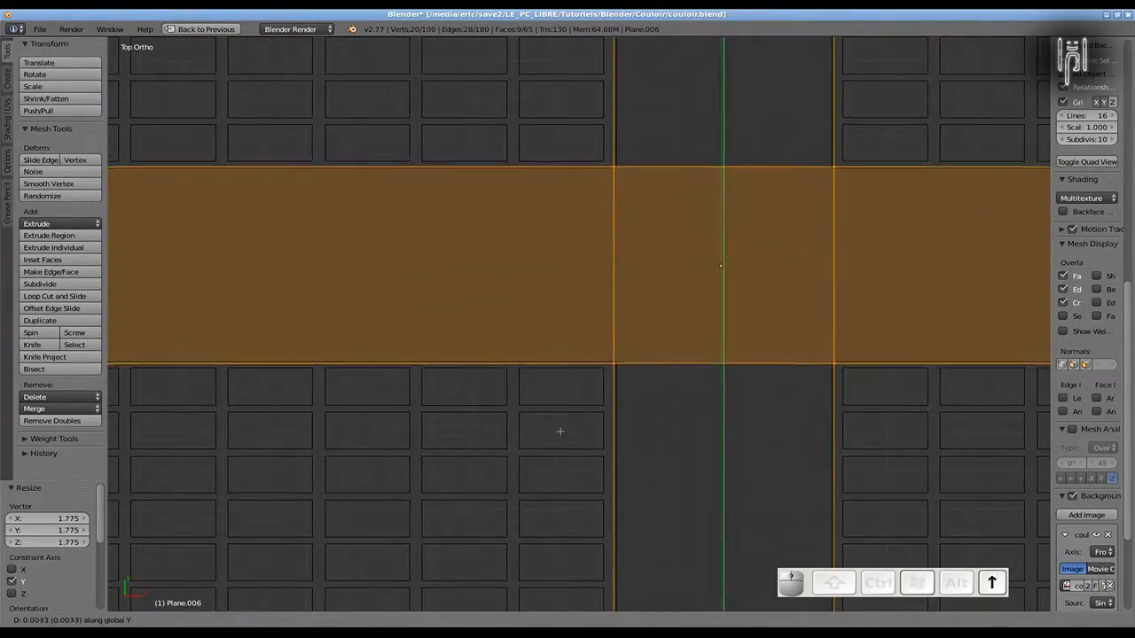
{"action": "left_click", "coordinate": [559, 431]}
Select the frame's upper inner horizontal strip, widen it along Y and shift it along Y to fit between the panels
{"action": "scroll", "coordinate": [559, 431], "scroll_direction": "down", "scroll_amount": 14}
{"action": "key", "text": "a"}
{"action": "key", "text": "b"}
{"action": "left_click_drag", "start_coordinate": [387, 358], "coordinate": [821, 390]}
{"action": "scroll", "coordinate": [529, 289], "scroll_direction": "up", "scroll_amount": 14}
{"action": "middle_click_drag", "start_coordinate": [538, 352], "coordinate": [530, 428], "text": "shift"}
{"action": "key", "text": "s"}
{"action": "key", "text": "y"}
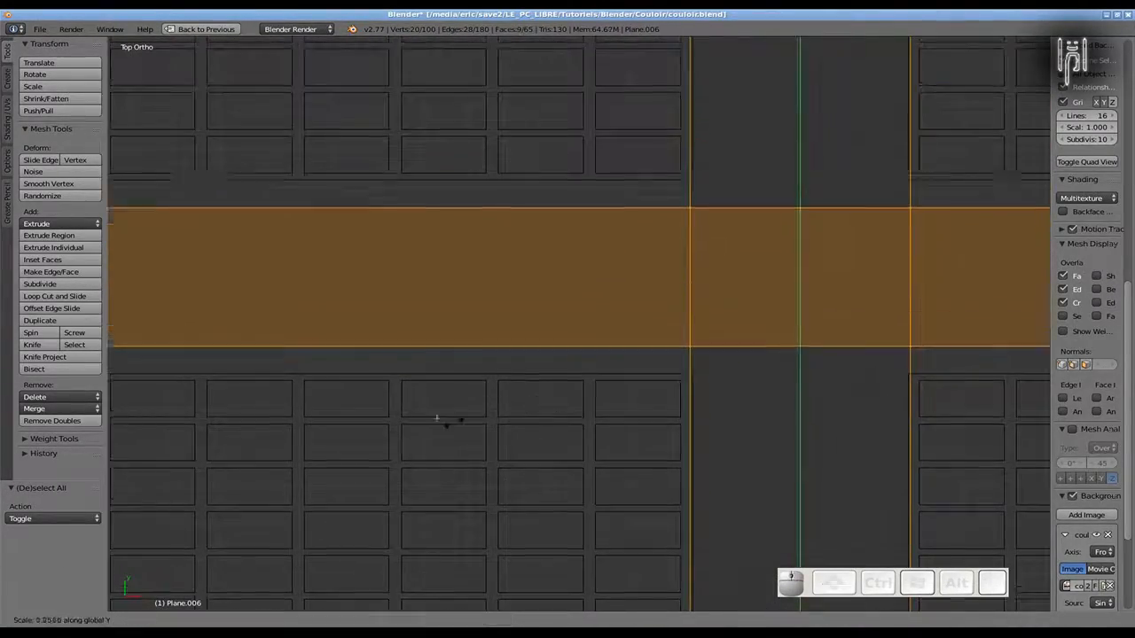
{"action": "left_click", "coordinate": [310, 396]}
{"action": "key", "text": "g"}
{"action": "key", "text": "y"}
{"action": "left_click", "coordinate": [388, 443]}
Select the inner horizontal edge line of the frame's top border and move it about -0.047 along Y to the panel edge
{"action": "scroll", "coordinate": [395, 266], "scroll_direction": "down", "scroll_amount": 14}
{"action": "key", "text": "a"}
{"action": "key", "text": "b"}
{"action": "left_click_drag", "start_coordinate": [396, 248], "coordinate": [763, 211]}
{"action": "scroll", "coordinate": [597, 334], "scroll_direction": "up", "scroll_amount": 15}
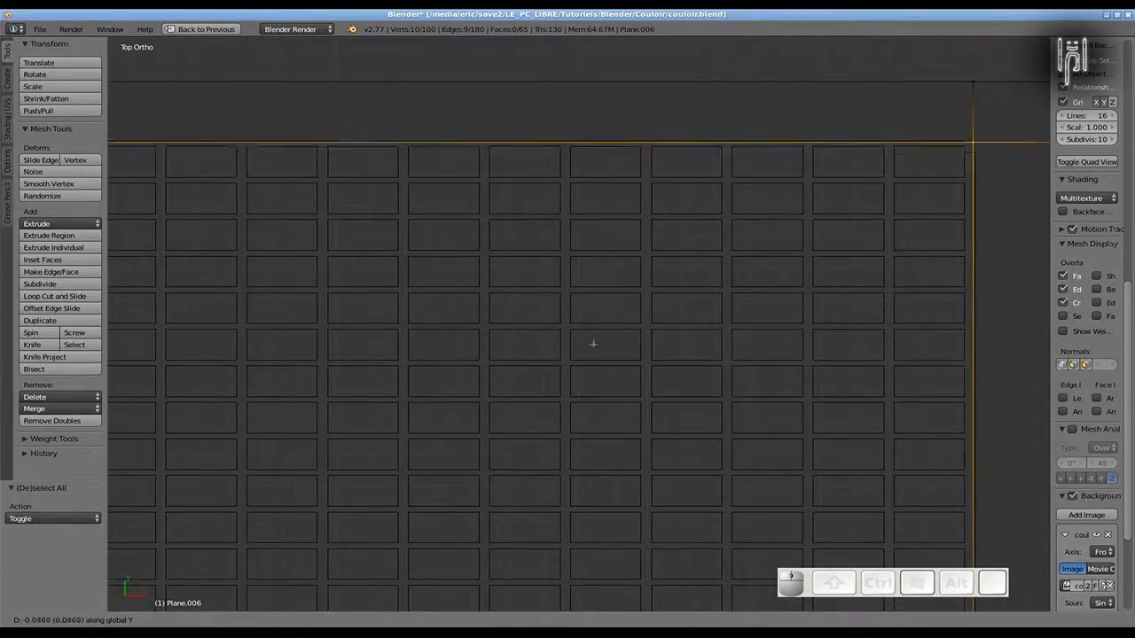
{"action": "left_click", "coordinate": [593, 347]}
Leave mesh editing and lower the frame by about 0.002 along Z, just below the top of the panels
{"action": "key", "text": "Tab"}
{"action": "key", "text": "z"}
{"action": "middle_click_drag", "start_coordinate": [597, 373], "coordinate": [543, 110], "text": "shift"}
{"action": "middle_click_drag", "start_coordinate": [542, 398], "coordinate": [230, 364]}
{"action": "scroll", "coordinate": [628, 380], "scroll_direction": "up", "scroll_amount": 16}
{"action": "middle_click_drag", "start_coordinate": [857, 546], "coordinate": [577, 399], "text": "shift"}
{"action": "key", "text": "z"}
{"action": "scroll", "coordinate": [567, 414], "scroll_direction": "down", "scroll_amount": 5}
{"action": "scroll", "coordinate": [567, 415], "scroll_direction": "up", "scroll_amount": 5}
{"action": "key", "text": "g"}
{"action": "key", "text": "z"}
{"action": "key", "text": "Up"}
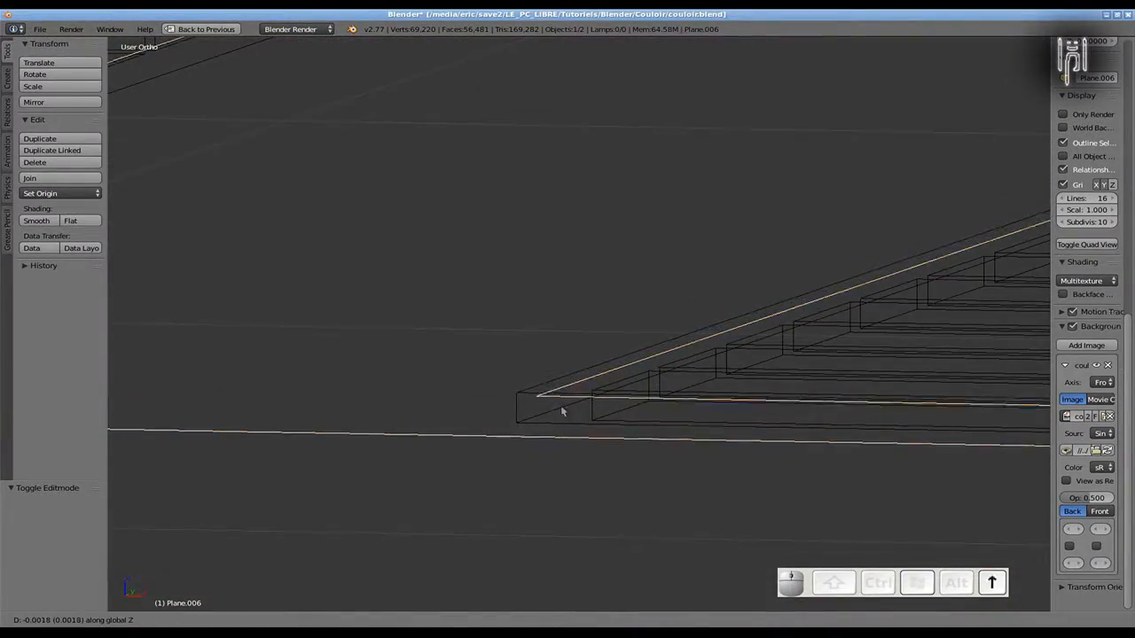
{"action": "left_click", "coordinate": [562, 409]}
Extrude the entire frame mesh about 0.011 downward along Z, close to the underside of the panels
{"action": "scroll", "coordinate": [559, 403], "scroll_direction": "down", "scroll_amount": 15}
{"action": "key", "text": "Tab"}
{"action": "key", "text": "a"}
{"action": "key", "text": "KP_1"}
{"action": "scroll", "coordinate": [559, 381], "scroll_direction": "down", "scroll_amount": 4}
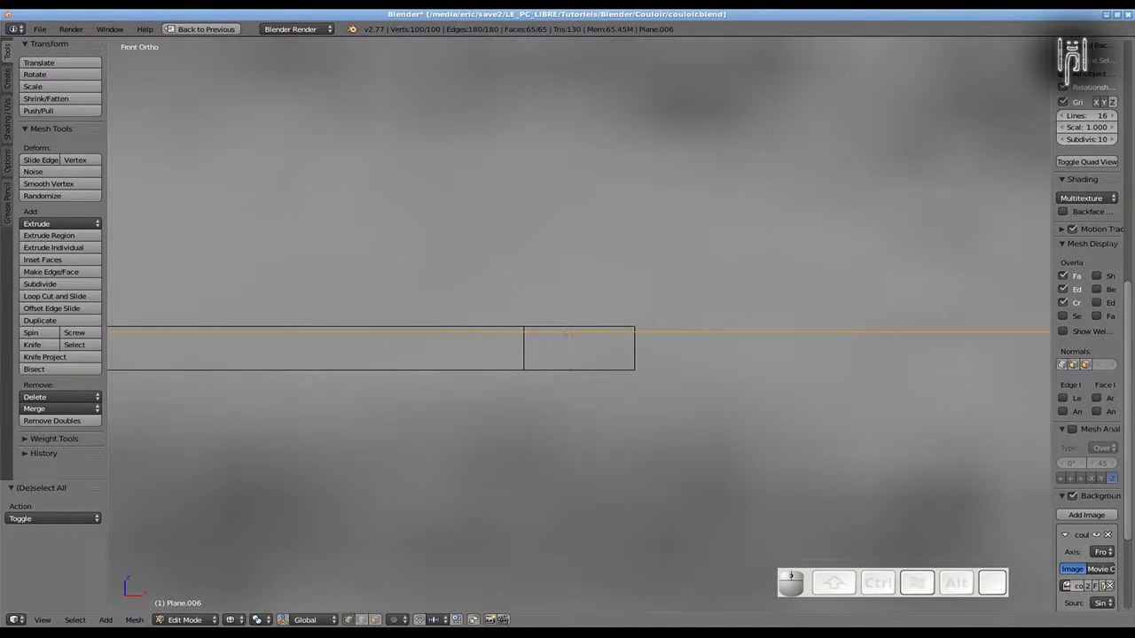
{"action": "key", "text": "z"}
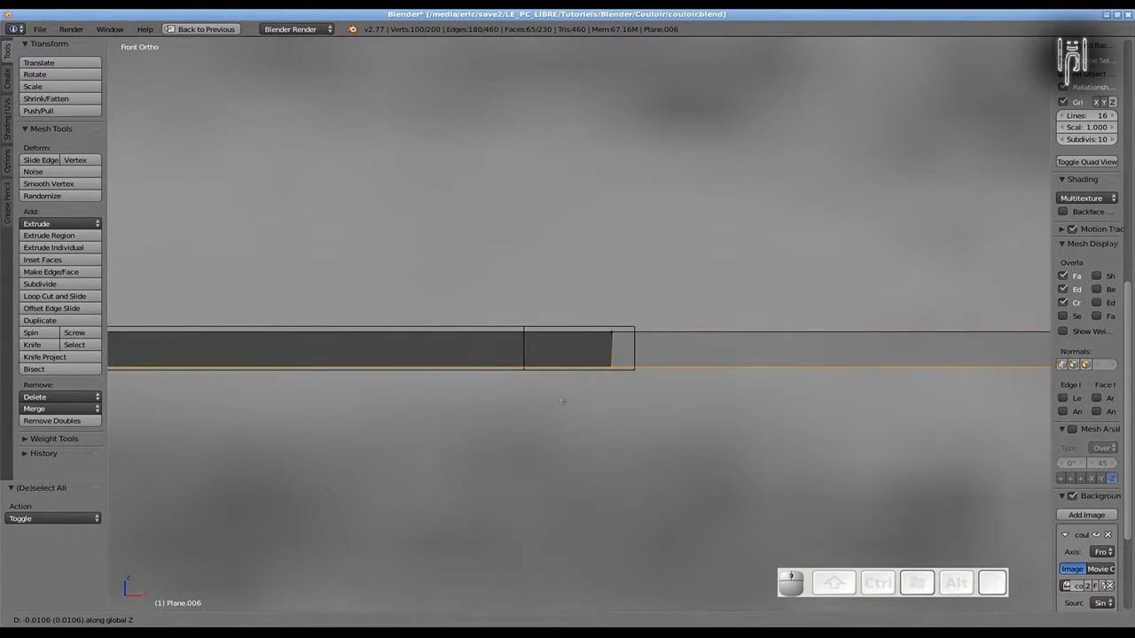
{"action": "key", "text": "Tab"}
{"action": "key", "text": "z"}
{"action": "scroll", "coordinate": [578, 380], "scroll_direction": "down", "scroll_amount": 15}
Look through the camera with nothing selected and make a test render of the floor
{"action": "middle_click_drag", "start_coordinate": [578, 380], "coordinate": [587, 395]}
{"action": "key", "text": "KP_7"}
{"action": "key", "text": "KP_0"}
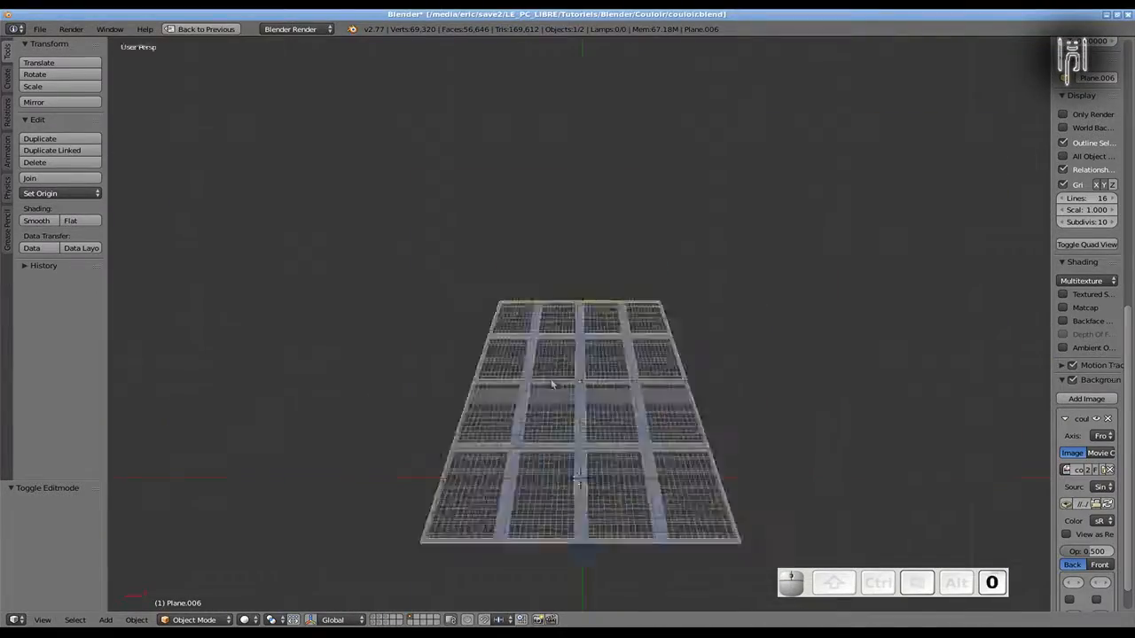
{"action": "key", "text": "KP_1"}
{"action": "key", "text": "ctrl+Down"}
{"action": "key", "text": "KP_0"}
{"action": "key", "text": "ctrl+Up"}
{"action": "key", "text": "a"}
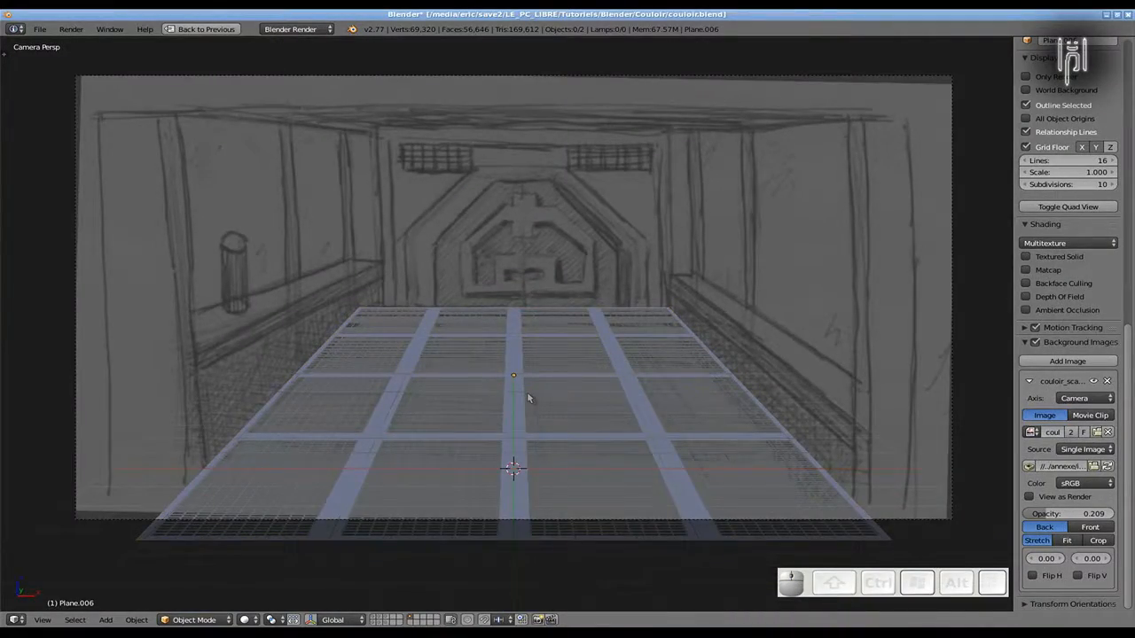
{"action": "key", "text": "F12"}
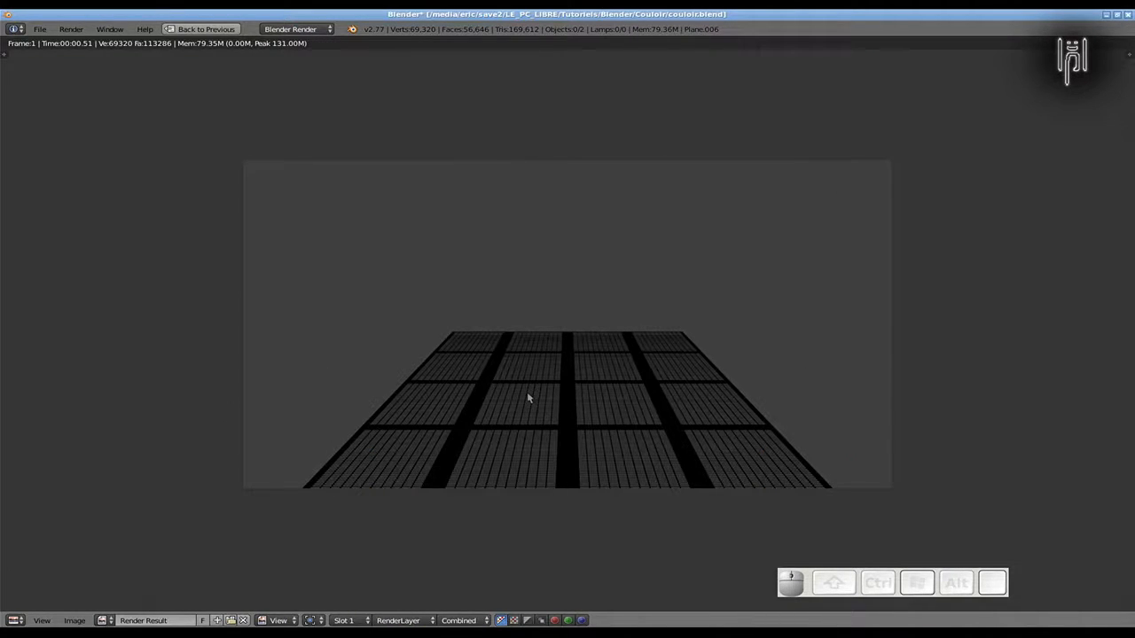
{"action": "key", "text": "Escape"}
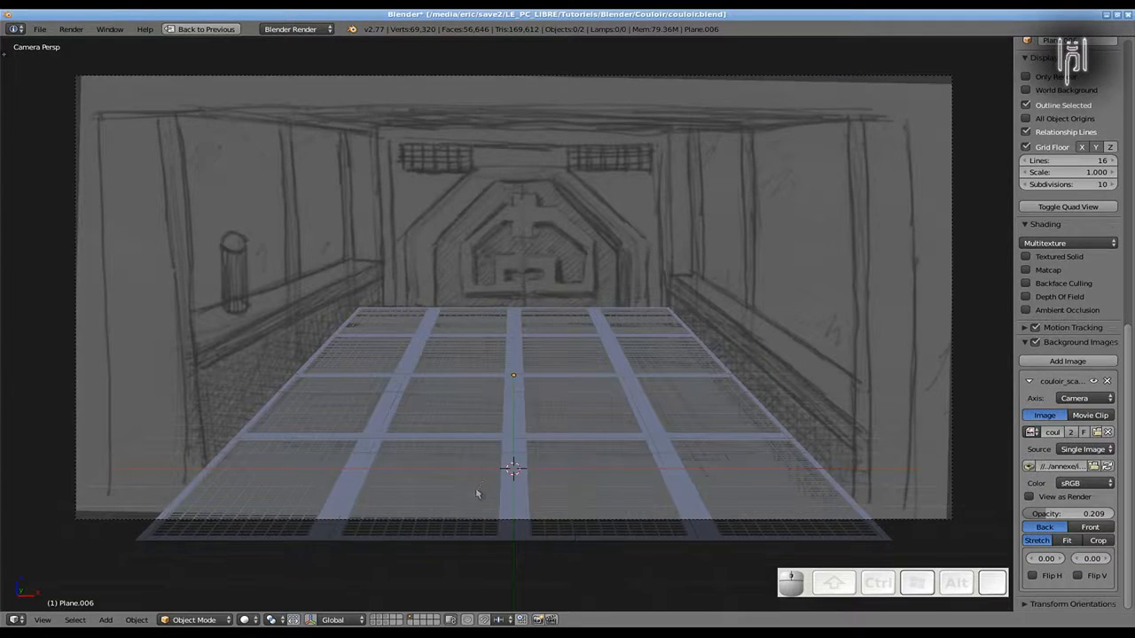
Show the corridor walls' layer, move its lamp to layer 20 and start a test render
{"action": "left_click", "coordinate": [375, 619]}
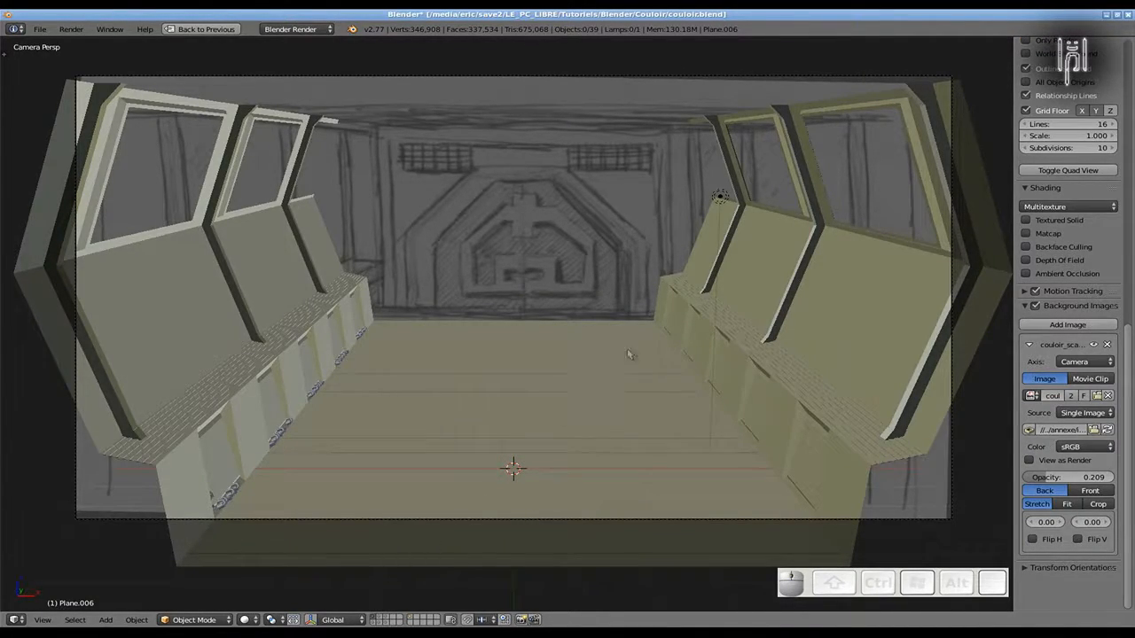
{"action": "right_click", "coordinate": [721, 198]}
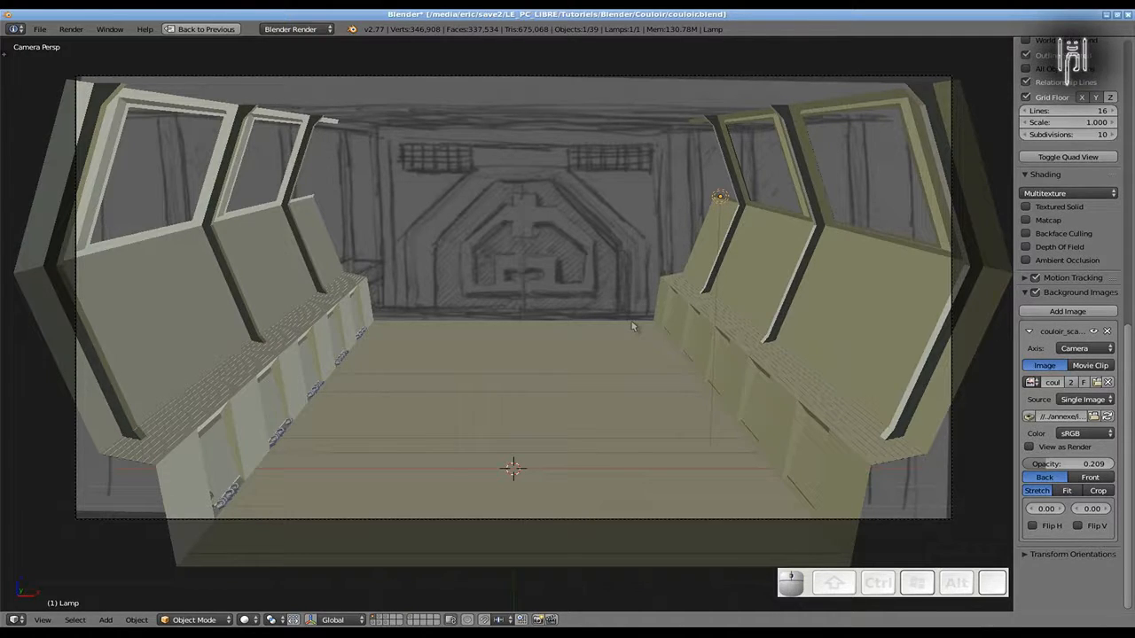
{"action": "key", "text": "m"}
{"action": "key", "text": "m"}
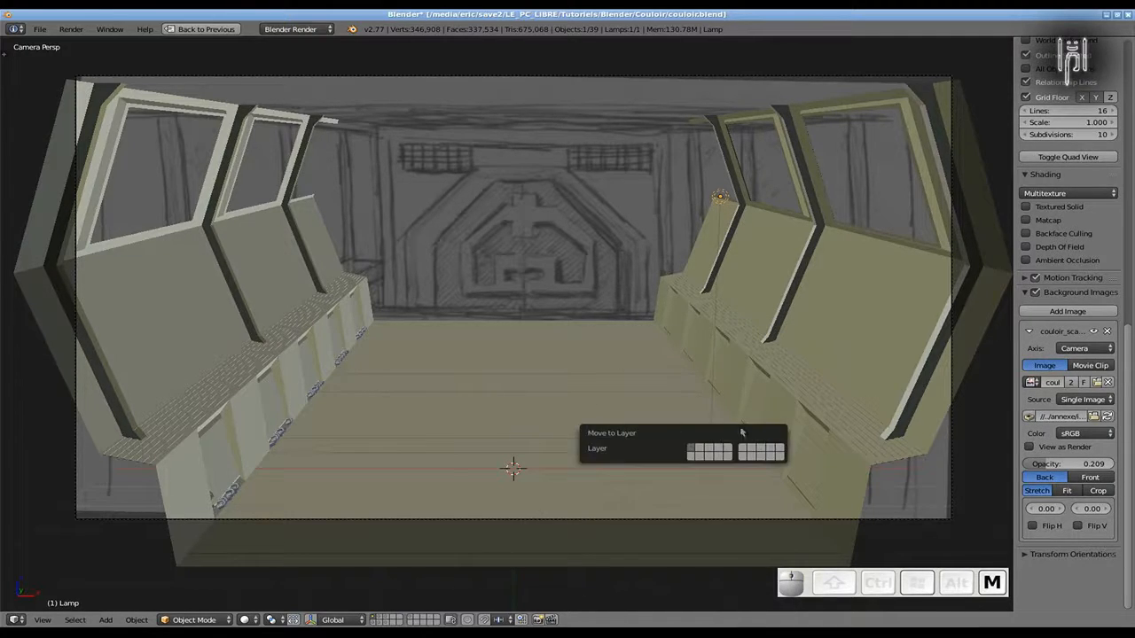
{"action": "left_click", "coordinate": [778, 455]}
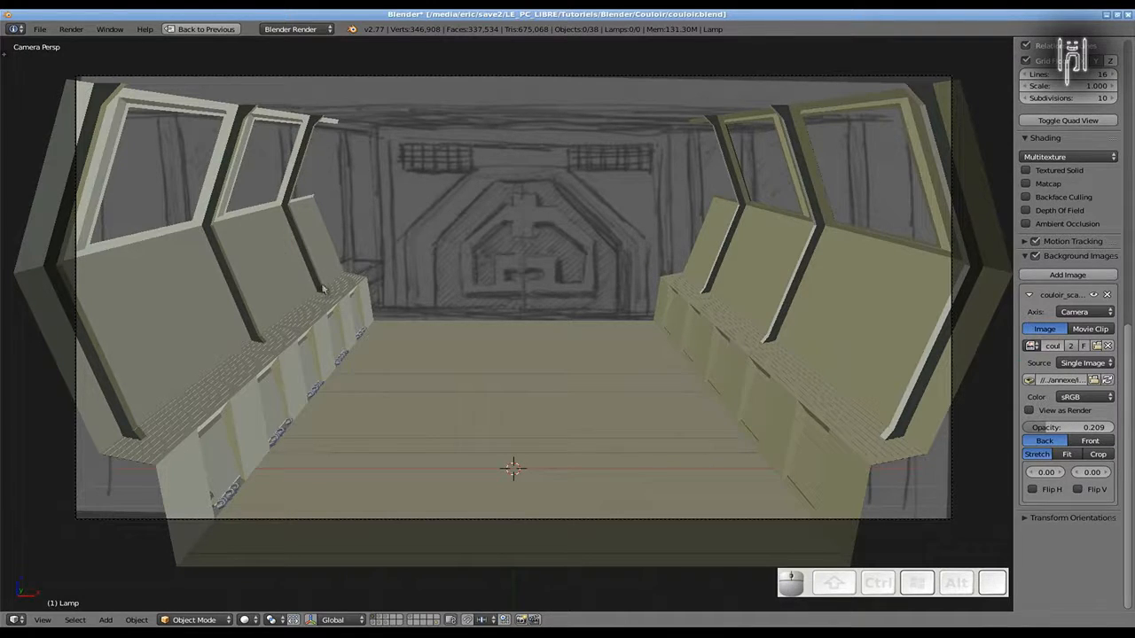
{"action": "key", "text": "F12"}
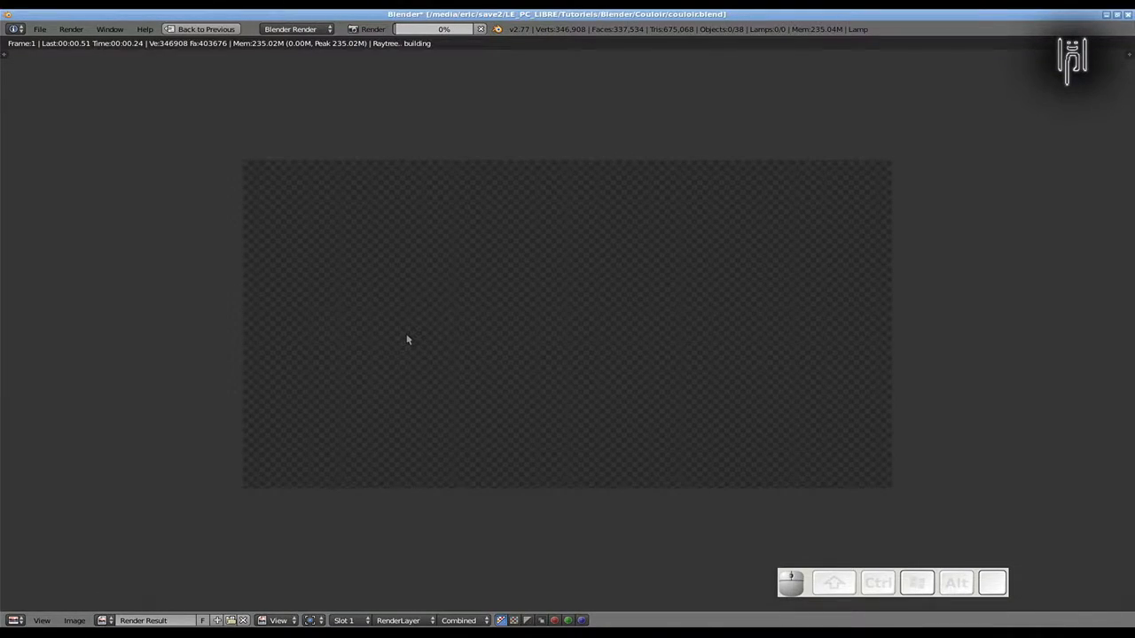
{"action": "key", "text": "Escape"}
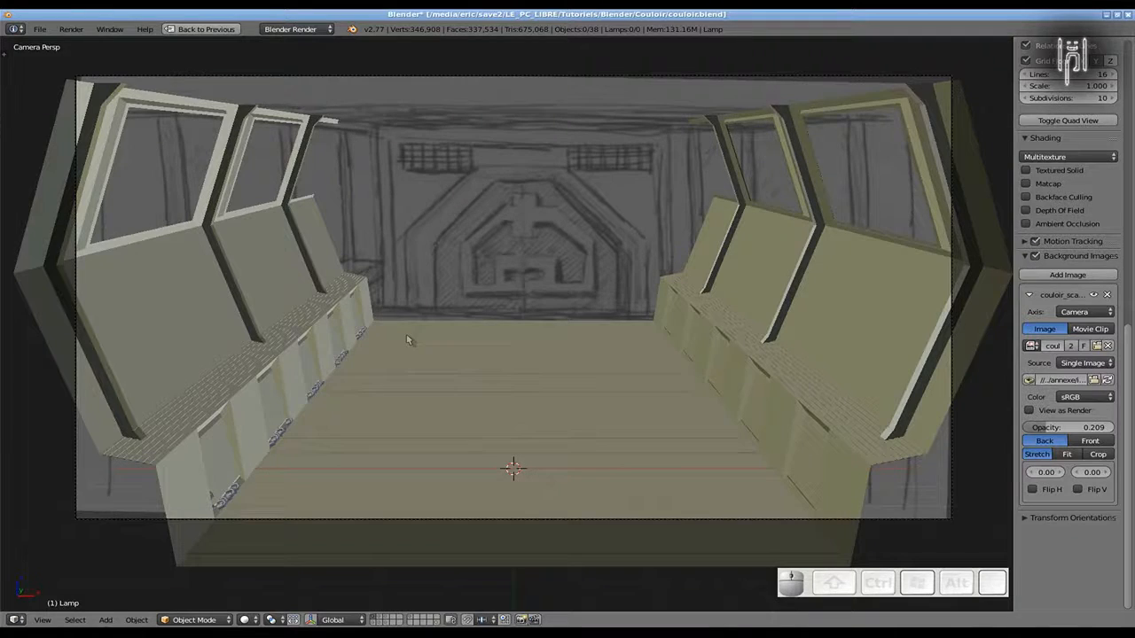
Display the floor's layer together with the lamp's layer and make a test render of the lit floor
{"action": "left_click", "coordinate": [410, 617]}
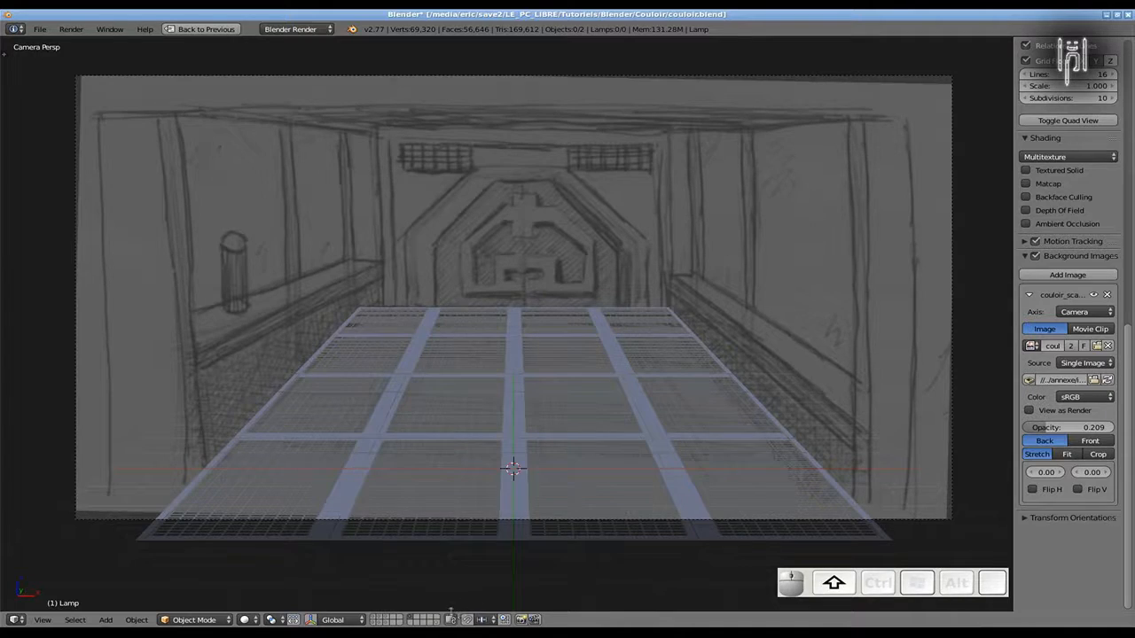
{"action": "left_click", "coordinate": [411, 624], "text": "shift"}
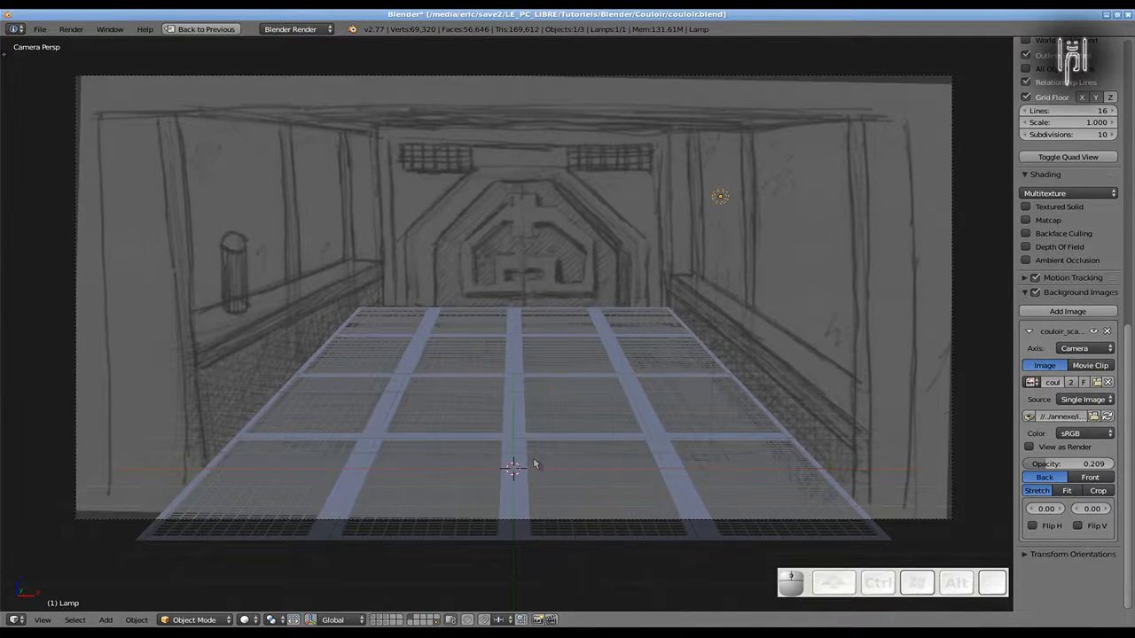
{"action": "key", "text": "F12"}
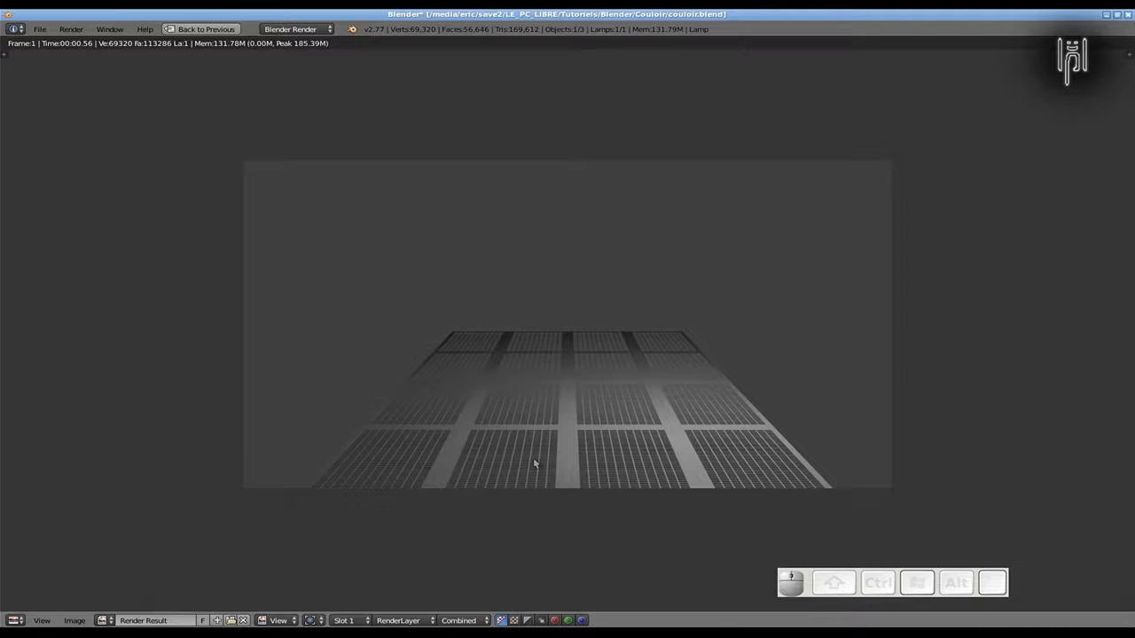
{"action": "key", "text": "Escape"}
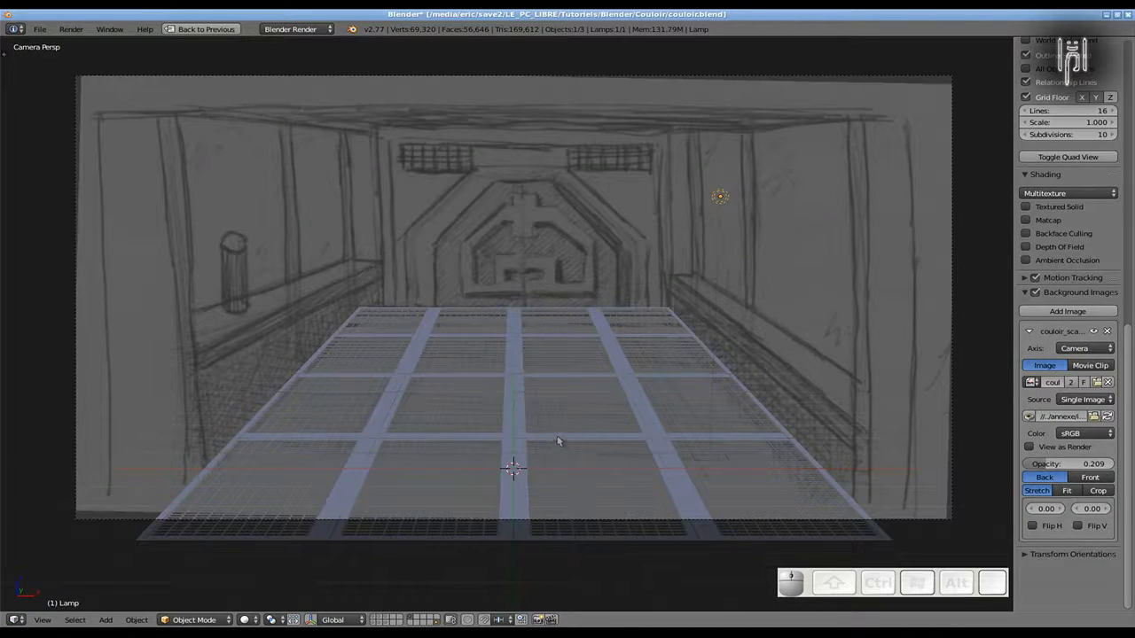
Switch to an empty layer
{"action": "scroll", "coordinate": [531, 470], "scroll_direction": "up", "scroll_amount": 2}
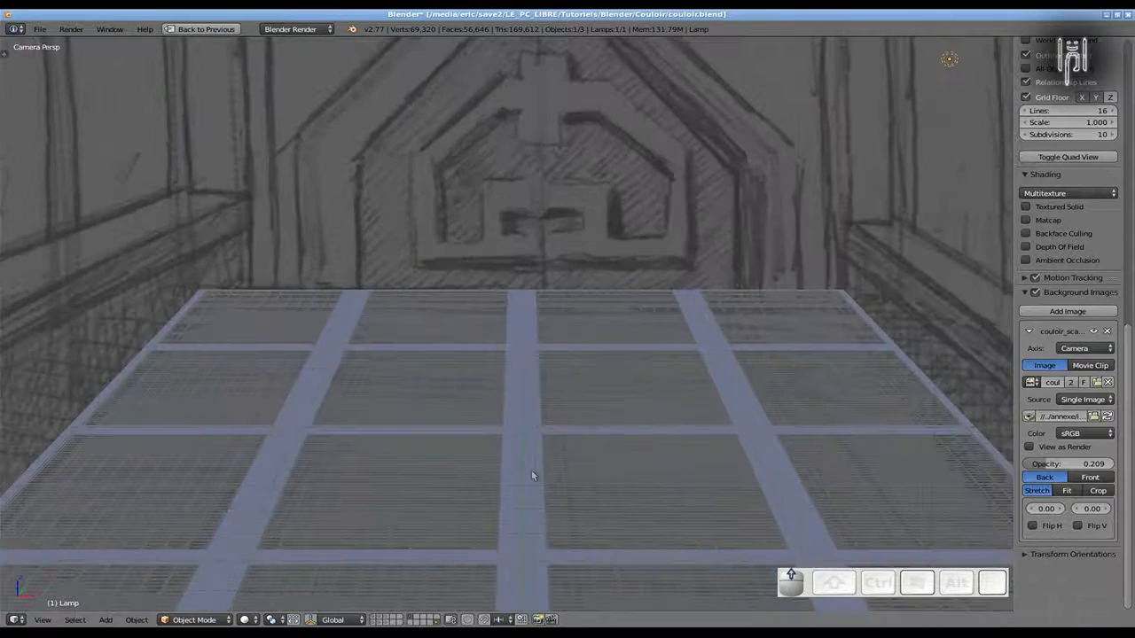
{"action": "scroll", "coordinate": [531, 470], "scroll_direction": "down", "scroll_amount": 3}
{"action": "scroll", "coordinate": [530, 476], "scroll_direction": "down", "scroll_amount": 1}
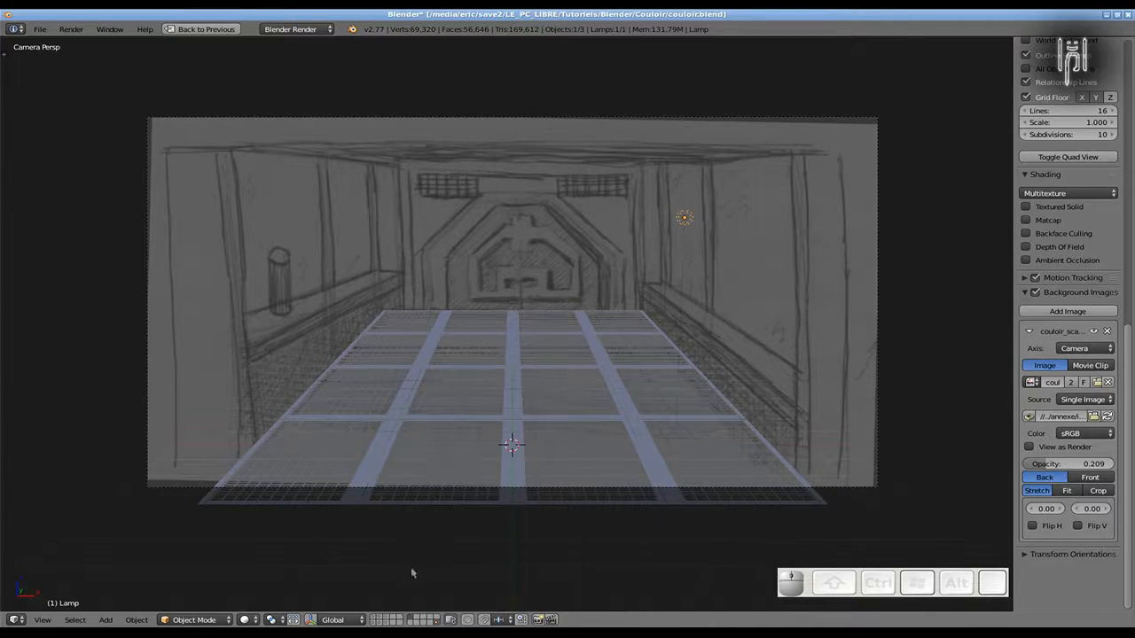
{"action": "left_click", "coordinate": [412, 618]}
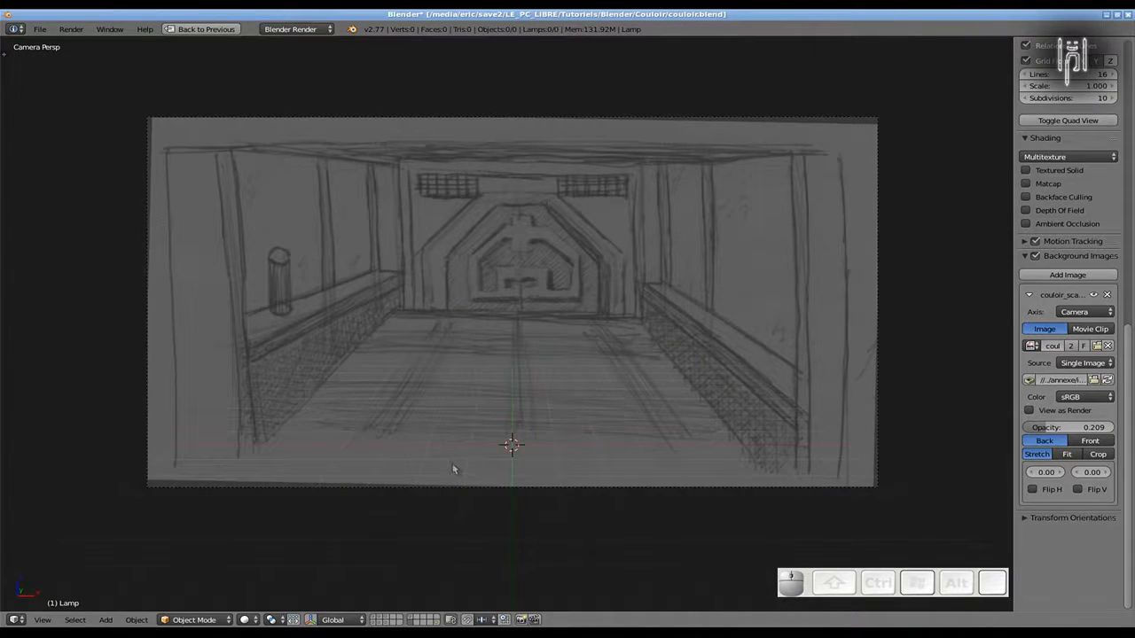
Add a cylinder mesh in front view and rotate it 90 degrees about X
{"action": "key", "text": "KP_1"}
{"action": "middle_click_drag", "start_coordinate": [458, 452], "coordinate": [474, 354], "text": "shift"}
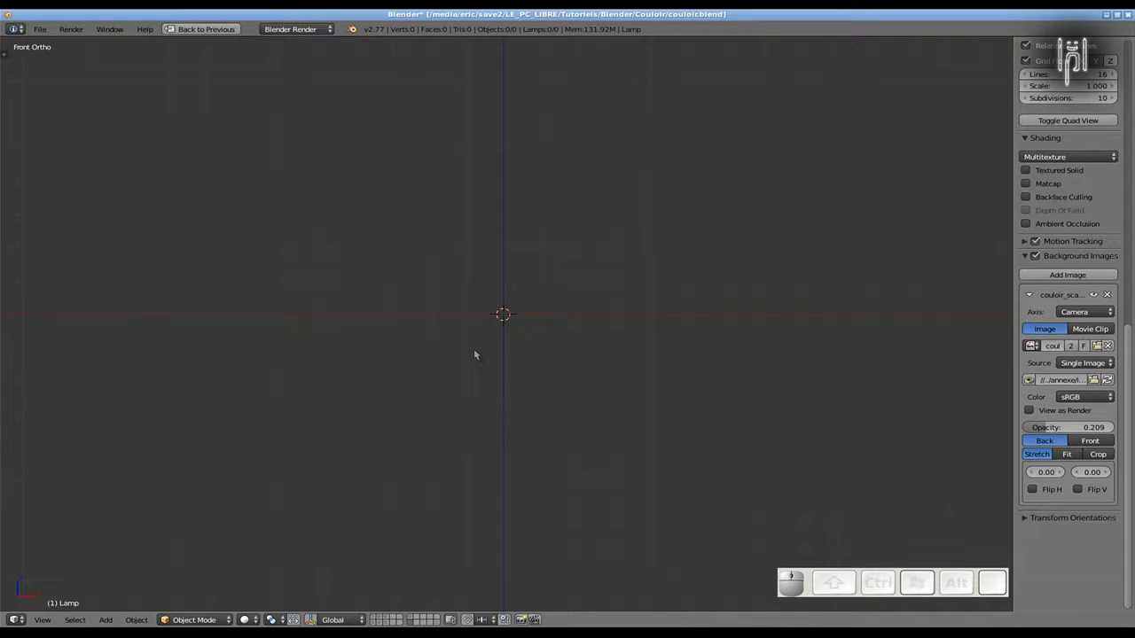
{"action": "key", "text": "shift+a"}
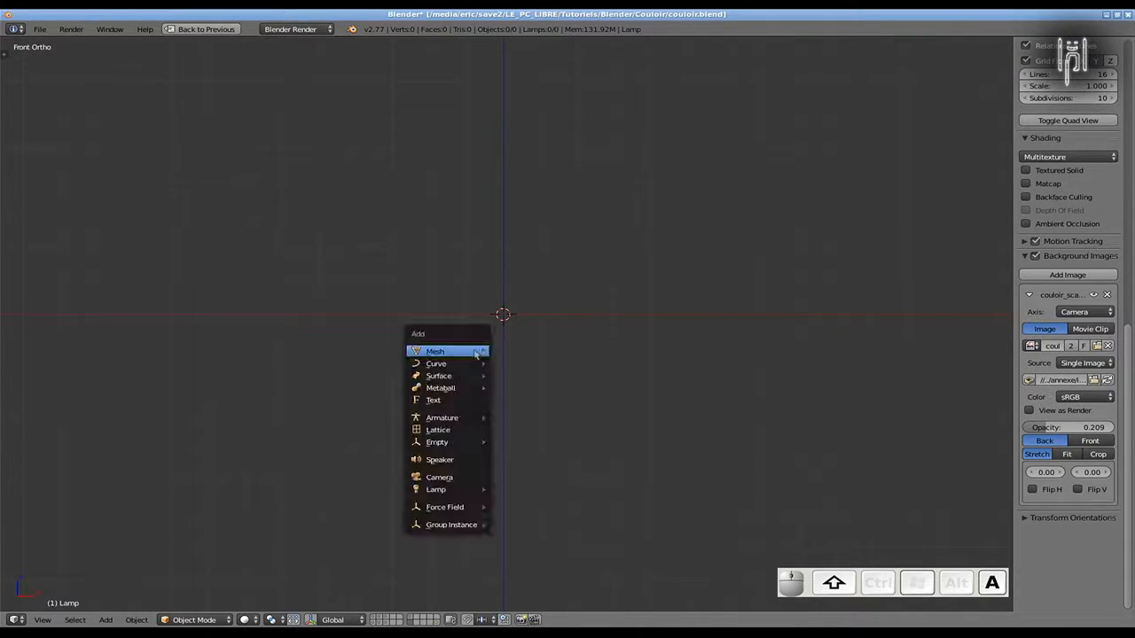
{"action": "mouse_move", "coordinate": [476, 353]}
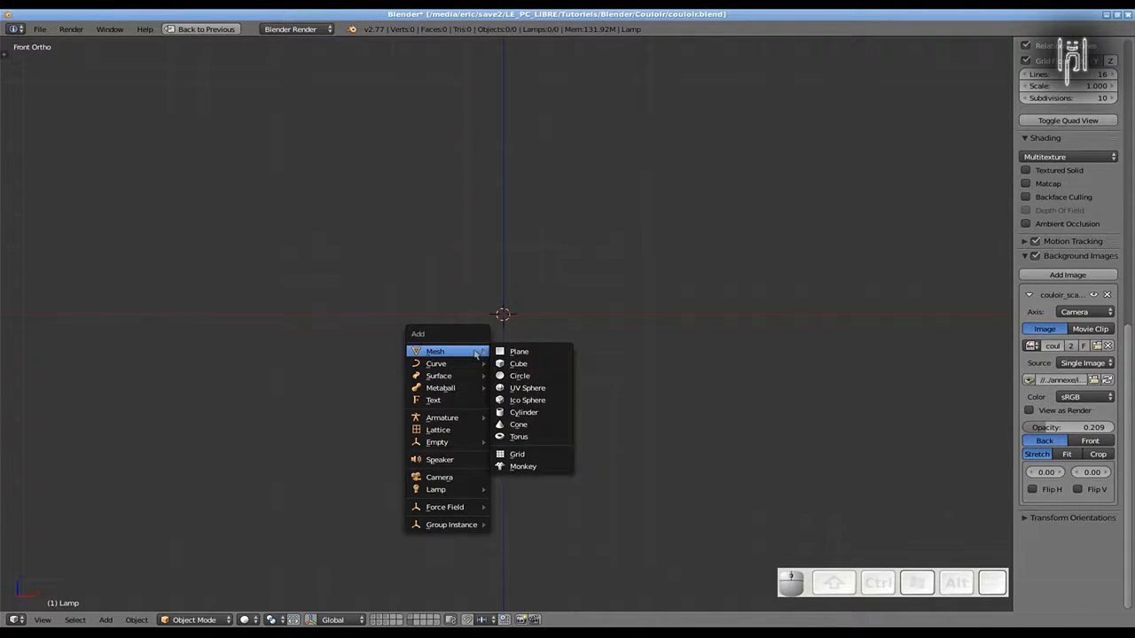
{"action": "left_click", "coordinate": [541, 413]}
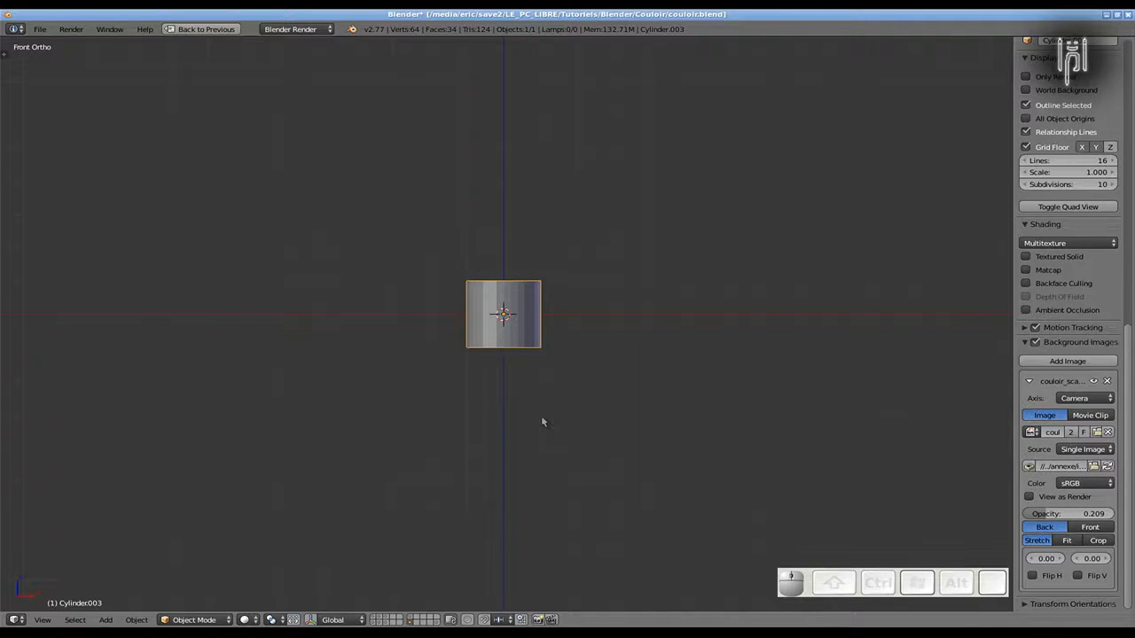
{"action": "scroll", "coordinate": [541, 422], "scroll_direction": "down", "scroll_amount": 2}
{"action": "type", "text": "rx90"}
{"action": "key", "text": "Return"}
{"action": "key", "text": "KP_7"}
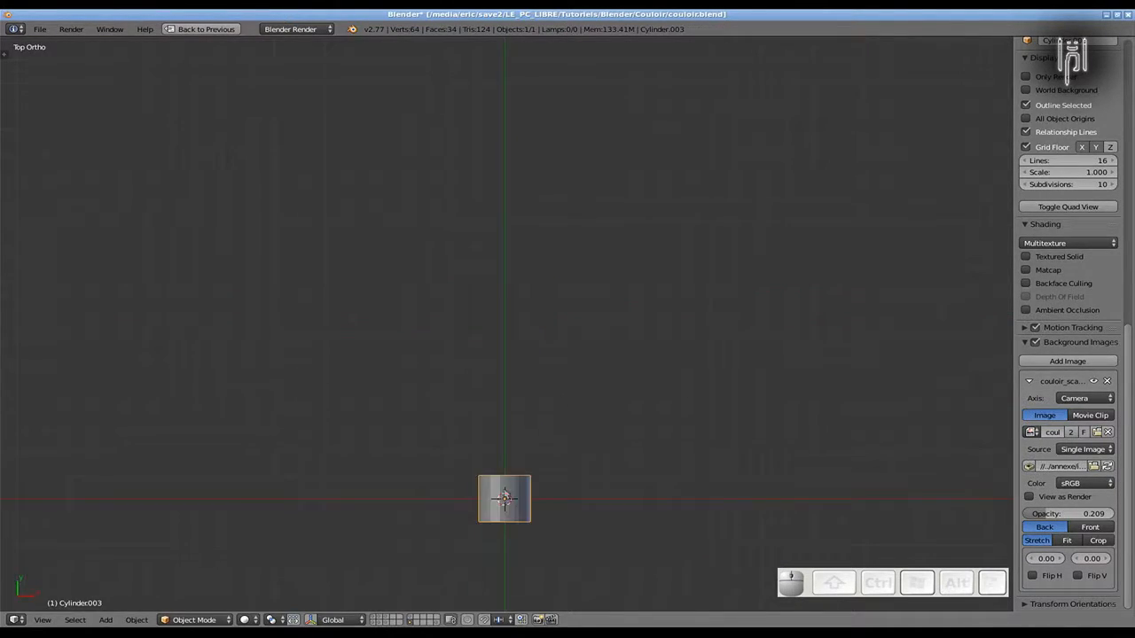
Try to stretch the cylinder's mesh along Y by a factor of 1000 and undo the change
{"action": "middle_click_drag", "start_coordinate": [507, 486], "coordinate": [507, 263], "text": "shift"}
{"action": "key", "text": "Tab"}
{"action": "type", "text": "sy1000"}
{"action": "key", "text": "Return"}
{"action": "scroll", "coordinate": [527, 307], "scroll_direction": "down", "scroll_amount": 20}
{"action": "key", "text": "ctrl+r"}
{"action": "key", "text": "Escape"}
{"action": "key", "text": "ctrl+z"}
{"action": "scroll", "coordinate": [526, 309], "scroll_direction": "up", "scroll_amount": 20}
{"action": "key", "text": "ctrl+z"}
{"action": "key", "text": "ctrl+z"}
{"action": "key", "text": "Tab"}
Delete the cylinder from the layer
{"action": "middle_click_drag", "start_coordinate": [526, 312], "coordinate": [507, 401], "text": "shift"}
{"action": "key", "text": "Tab"}
{"action": "scroll", "coordinate": [507, 398], "scroll_direction": "down", "scroll_amount": 7}
{"action": "key", "text": "Tab"}
{"action": "key", "text": "Delete"}
{"action": "left_click", "coordinate": [509, 398]}
Add a new cylinder mesh at the 3D cursor and rotate it 90 degrees about X
{"action": "key", "text": "shift+a"}
{"action": "left_click", "coordinate": [578, 444]}
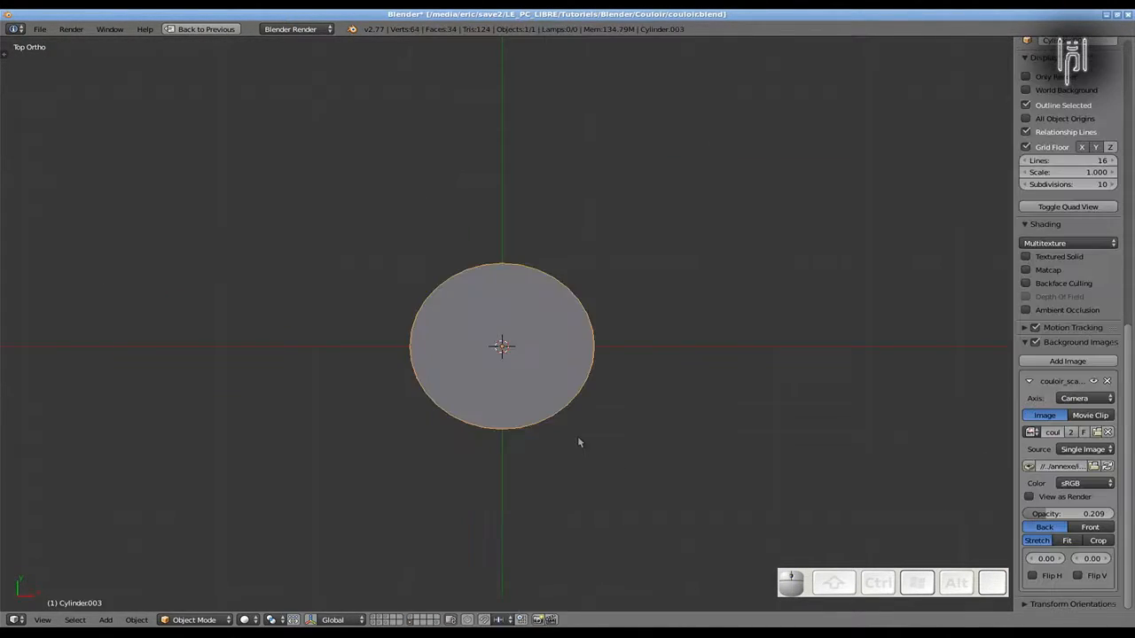
{"action": "type", "text": "rx90"}
{"action": "key", "text": "Return"}
Show the floor's layer as well and scale the cylinder down to fit within the frame's central strip
{"action": "left_click", "coordinate": [409, 617], "text": "shift"}
{"action": "scroll", "coordinate": [509, 458], "scroll_direction": "down", "scroll_amount": 3}
{"action": "key", "text": "s"}
{"action": "left_click", "coordinate": [512, 360], "text": "ctrl"}
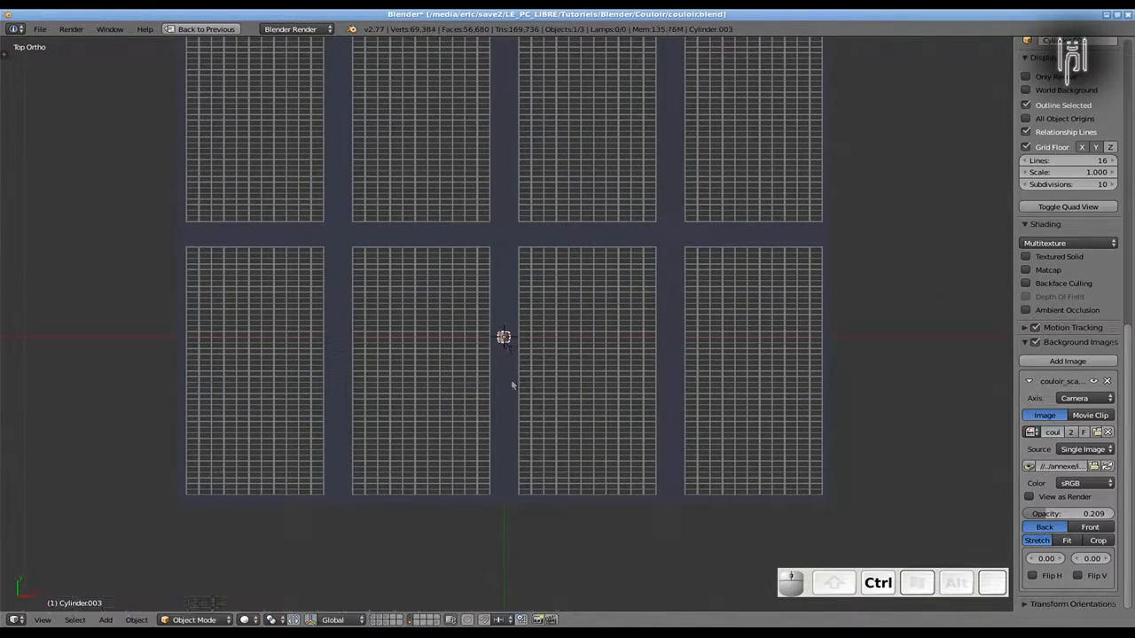
Lengthen the cylinder's mesh along Y by successive scale factors of 20, 2 and 3
{"action": "scroll", "coordinate": [518, 362], "scroll_direction": "up", "scroll_amount": 4}
{"action": "key", "text": "Tab"}
{"action": "type", "text": "sy20"}
{"action": "key", "text": "Return"}
{"action": "type", "text": "sy2"}
{"action": "key", "text": "Return"}
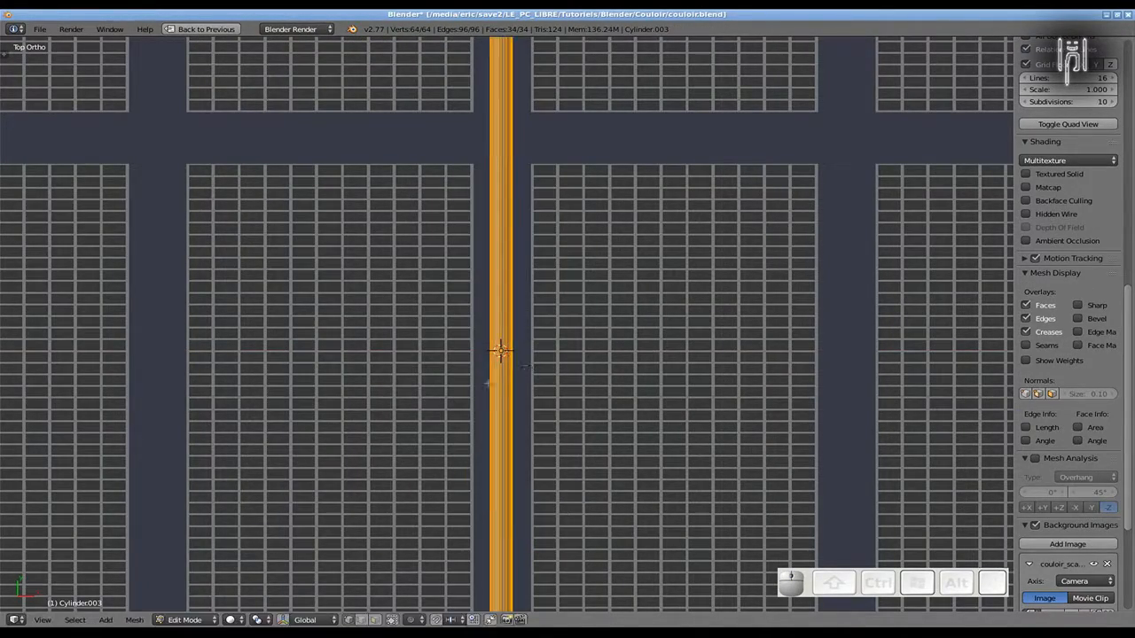
{"action": "scroll", "coordinate": [524, 365], "scroll_direction": "down", "scroll_amount": 11}
{"action": "key", "text": "s"}
{"action": "key", "text": "x"}
{"action": "key", "text": "BackSpace"}
{"action": "type", "text": "y3"}
{"action": "key", "text": "Return"}
{"action": "scroll", "coordinate": [509, 390], "scroll_direction": "down", "scroll_amount": 2}
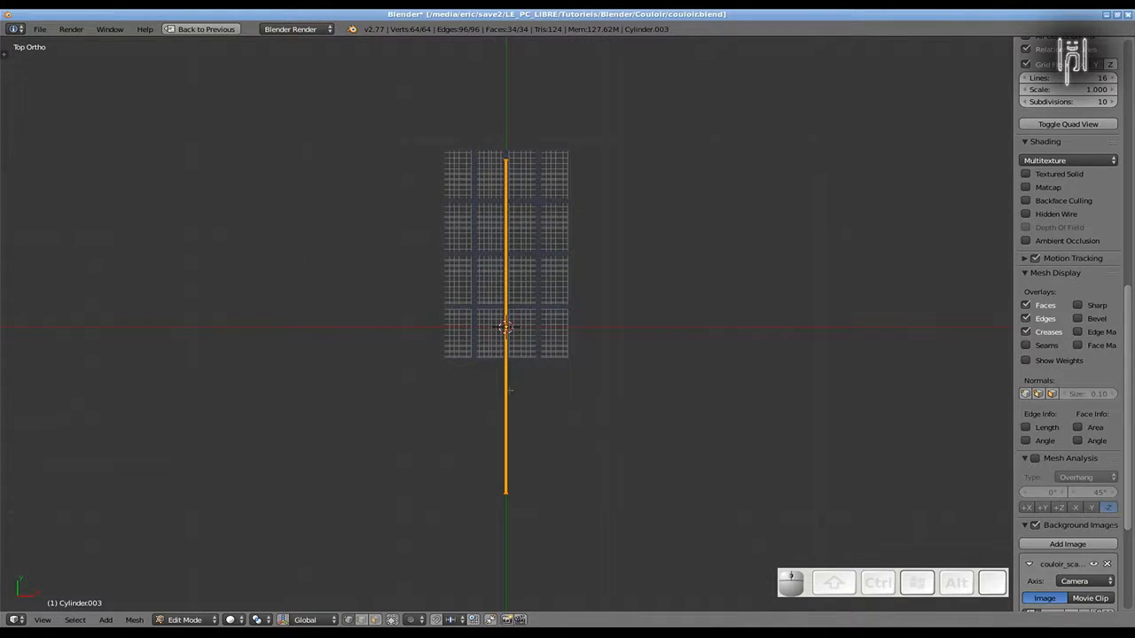
Move the cylinder's mesh along Y until its far end lines up with the far edge of the frame
{"action": "scroll", "coordinate": [497, 155], "scroll_direction": "up", "scroll_amount": 12}
{"action": "key", "text": "g"}
{"action": "key", "text": "y"}
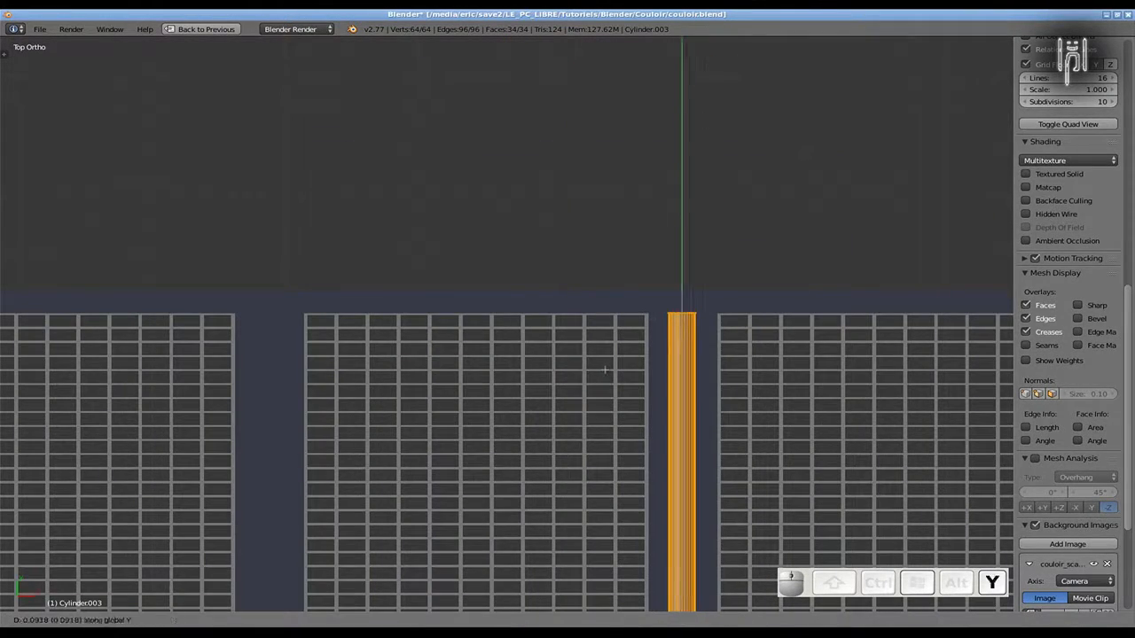
{"action": "left_click", "coordinate": [605, 362]}
Select the cylinder's near end and move it along Y to the near edge of the frame
{"action": "scroll", "coordinate": [604, 362], "scroll_direction": "down", "scroll_amount": 11}
{"action": "middle_click_drag", "start_coordinate": [605, 362], "coordinate": [655, 53], "text": "shift"}
{"action": "right_click", "coordinate": [595, 488], "text": "alt"}
{"action": "key", "text": "g"}
{"action": "key", "text": "y"}
{"action": "left_click", "coordinate": [605, 292]}
{"action": "scroll", "coordinate": [606, 310], "scroll_direction": "up", "scroll_amount": 12}
{"action": "middle_click_drag", "start_coordinate": [603, 342], "coordinate": [385, 340], "text": "shift"}
{"action": "scroll", "coordinate": [385, 339], "scroll_direction": "down", "scroll_amount": 9}
{"action": "scroll", "coordinate": [385, 337], "scroll_direction": "up", "scroll_amount": 1}
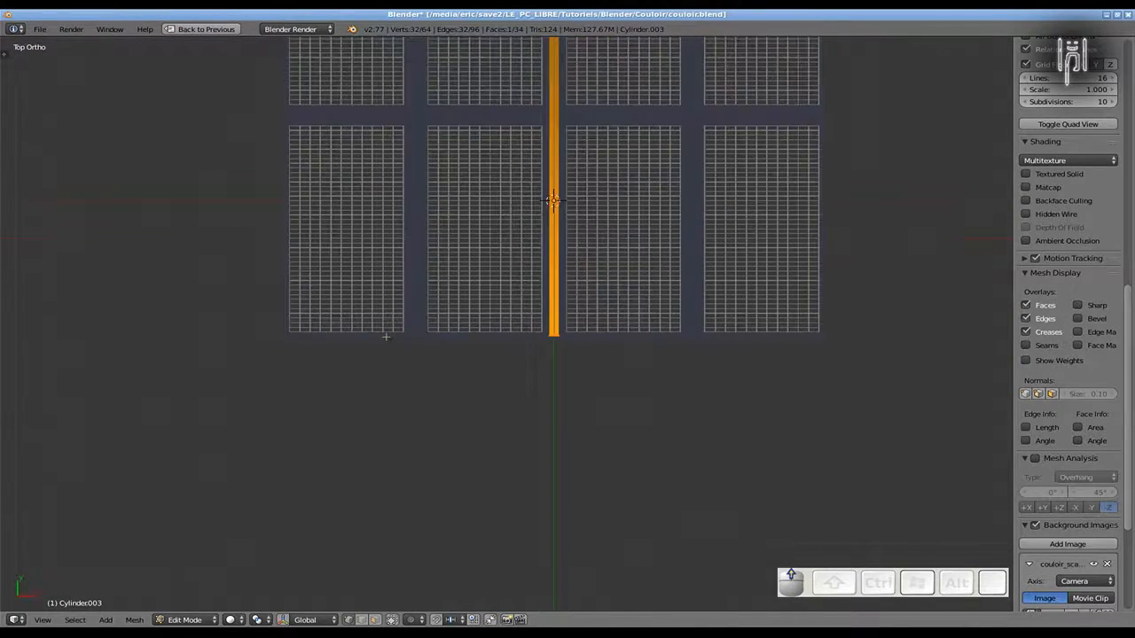
{"action": "scroll", "coordinate": [386, 336], "scroll_direction": "down", "scroll_amount": 8}
{"action": "scroll", "coordinate": [386, 337], "scroll_direction": "up", "scroll_amount": 2}
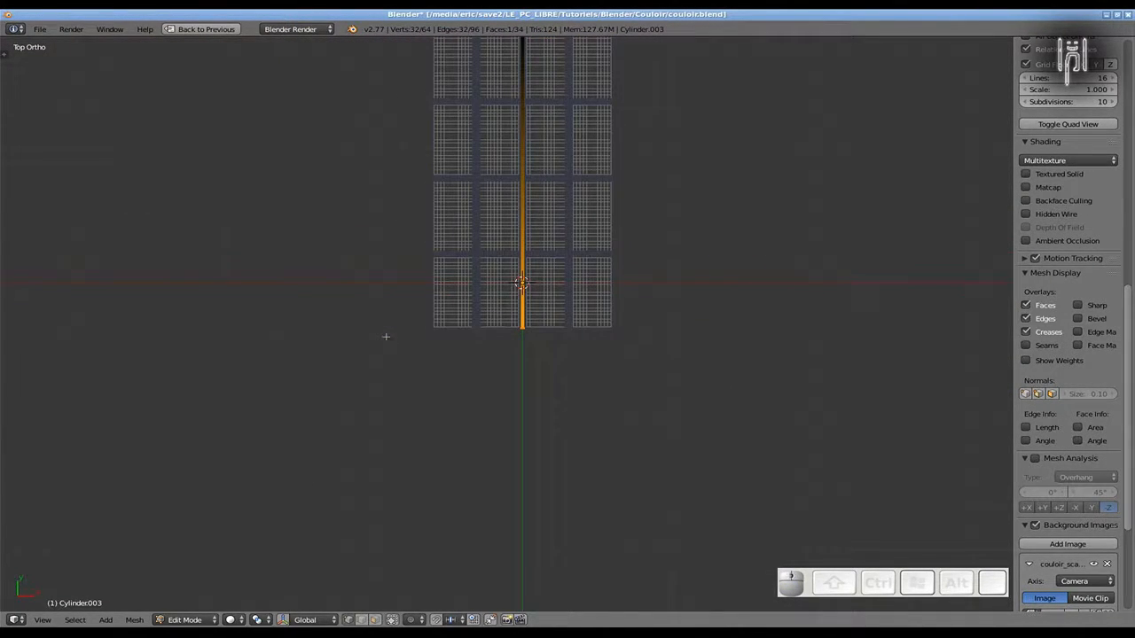
Isolate the cylinder's layer and cut two closely spaced edge loops near the cylinder's near end in the right view
{"action": "key", "text": "Tab"}
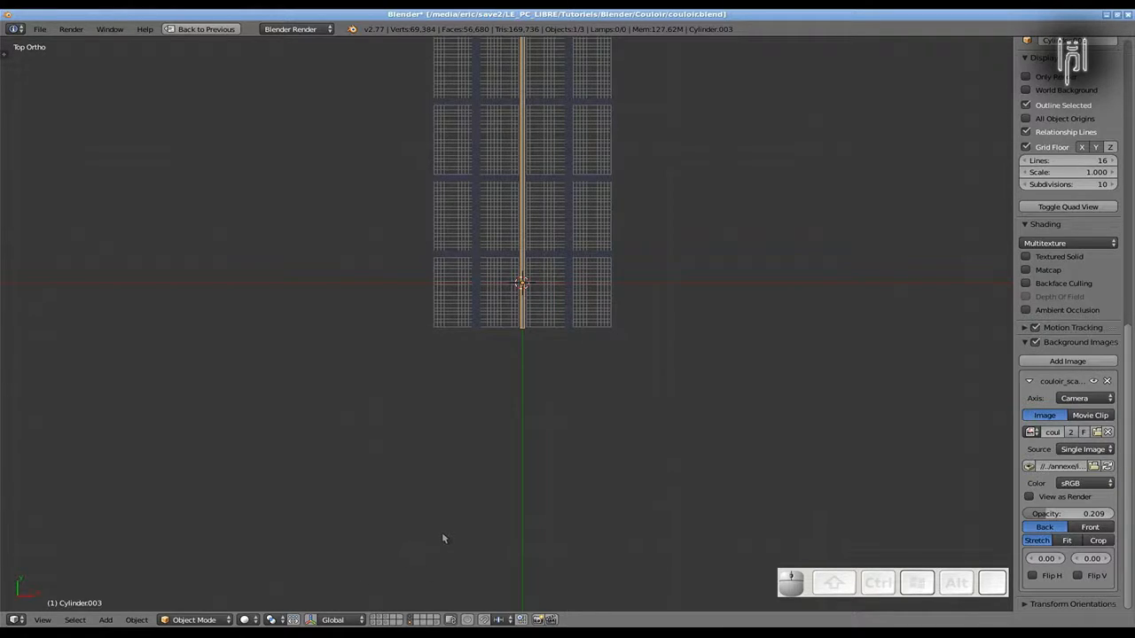
{"action": "left_click", "coordinate": [409, 621]}
{"action": "key", "text": "KP_3"}
{"action": "middle_click_drag", "start_coordinate": [448, 524], "coordinate": [291, 478], "text": "shift"}
{"action": "key", "text": "Tab"}
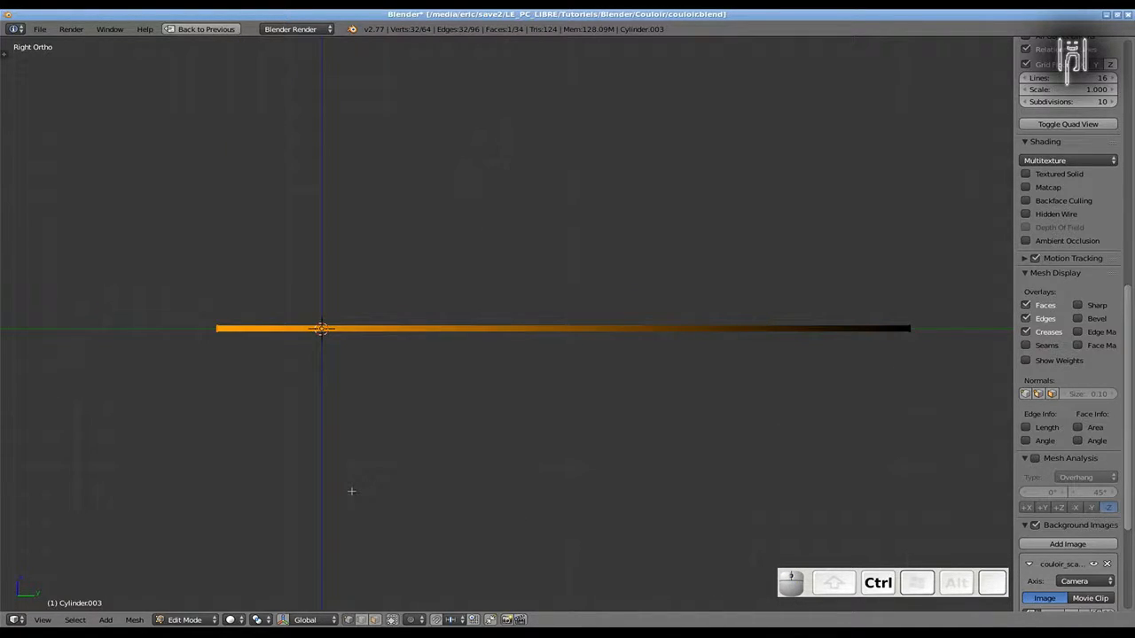
{"action": "key", "text": "ctrl+r"}
{"action": "left_click", "coordinate": [443, 351]}
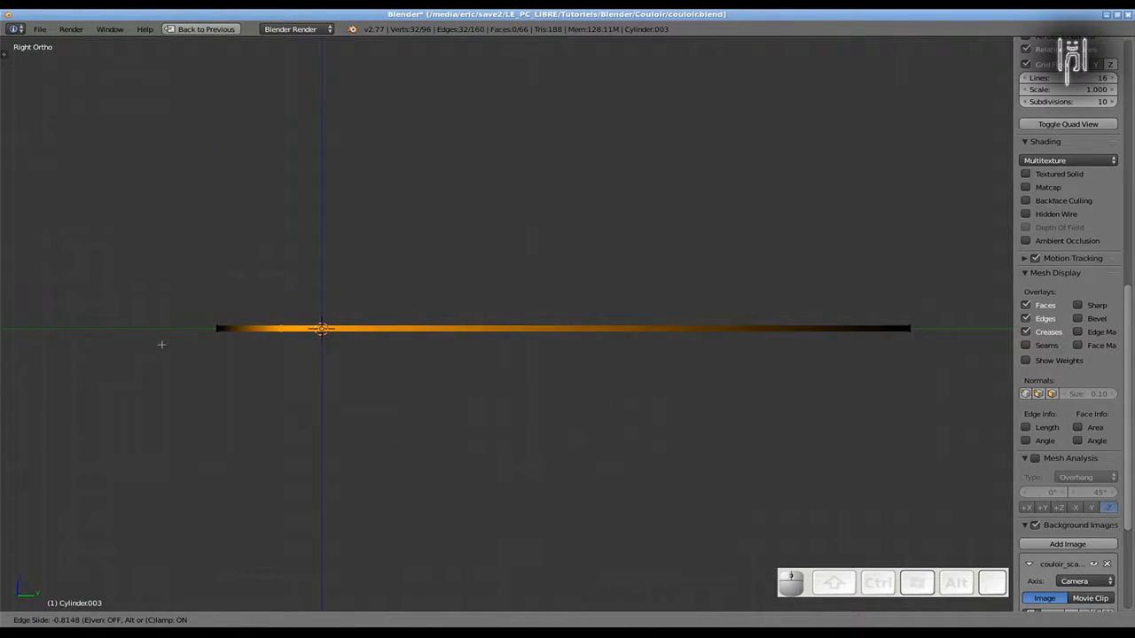
{"action": "left_click", "coordinate": [142, 350]}
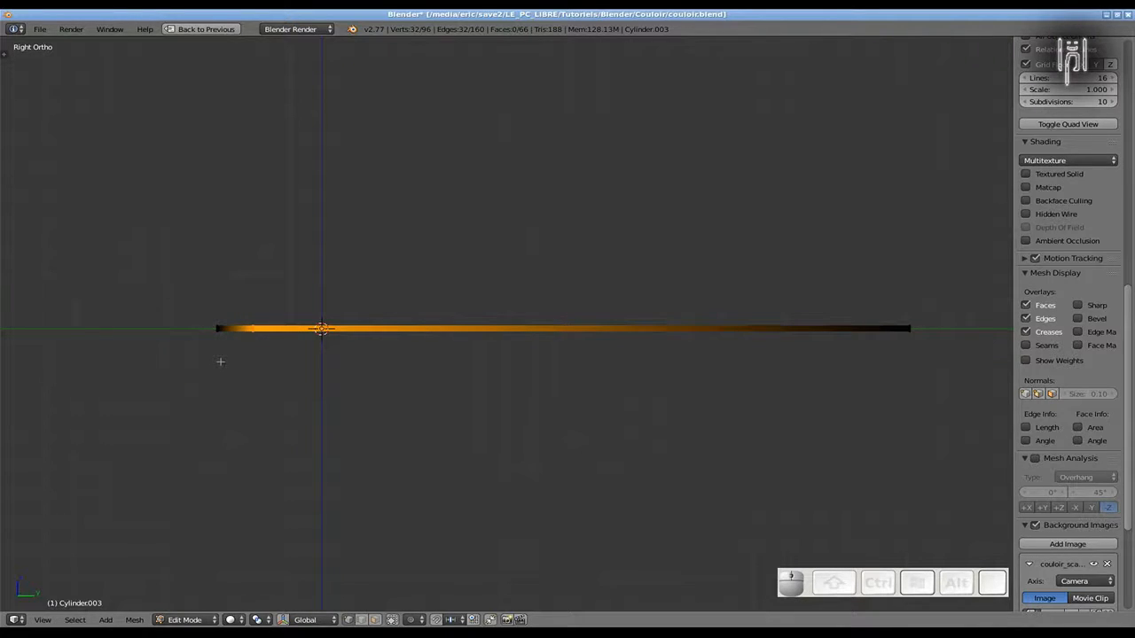
{"action": "key", "text": "ctrl+r"}
{"action": "left_click", "coordinate": [323, 351]}
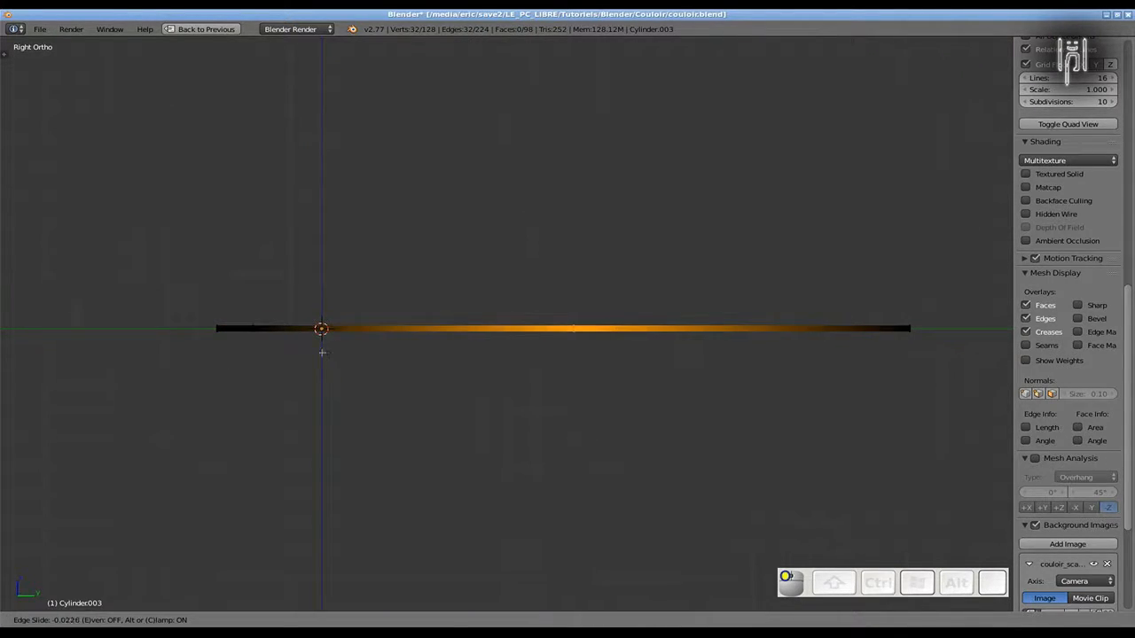
{"action": "left_click", "coordinate": [15, 350]}
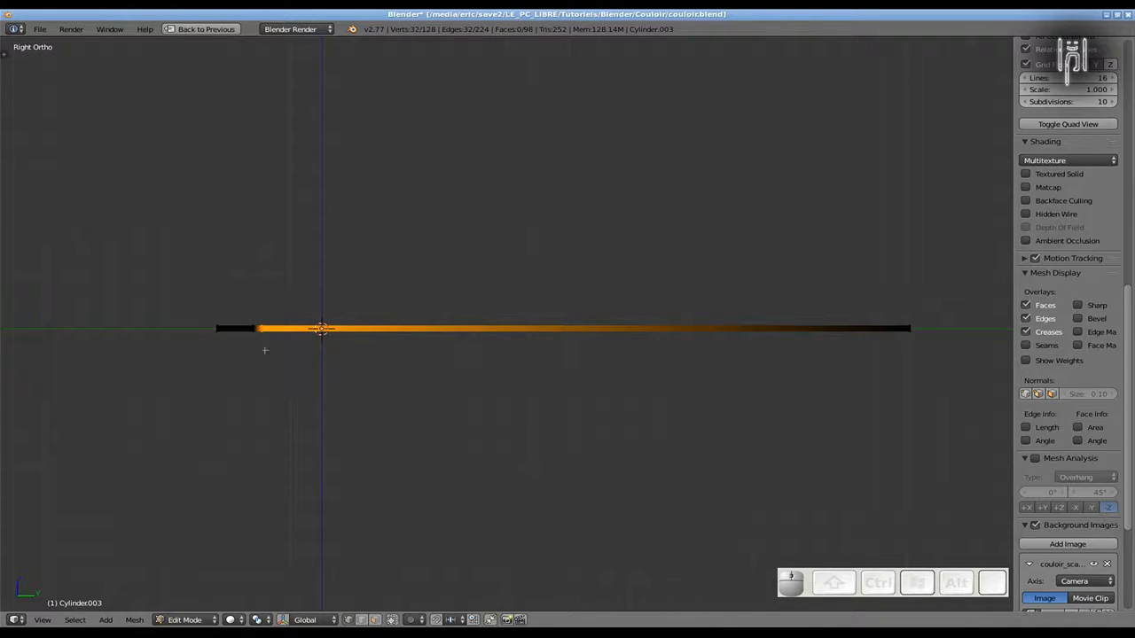
Cut a second close pair of edge loops just past the 3D cursor and add a further loop along the cylinder
{"action": "key", "text": "ctrl+r"}
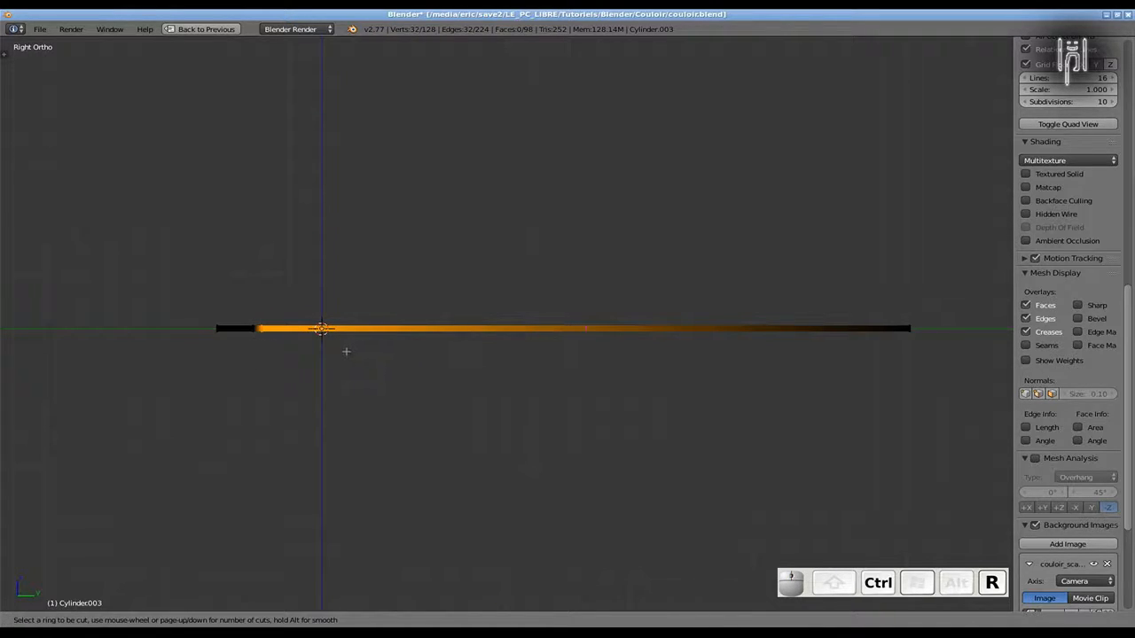
{"action": "left_click", "coordinate": [567, 341]}
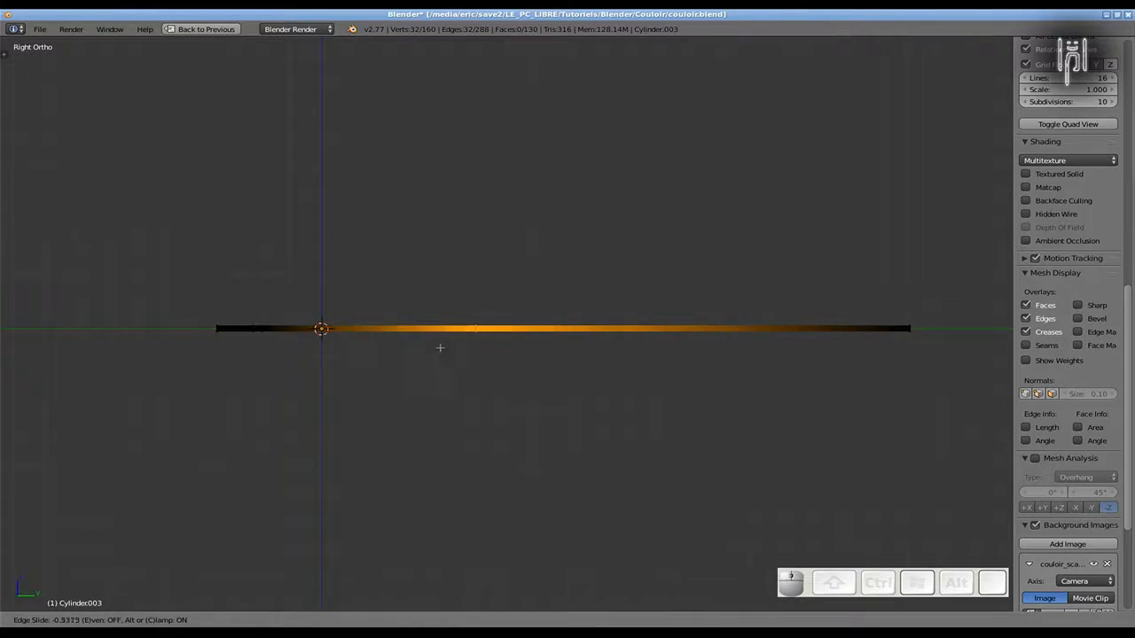
{"action": "left_click", "coordinate": [341, 348]}
{"action": "key", "text": "ctrl+r"}
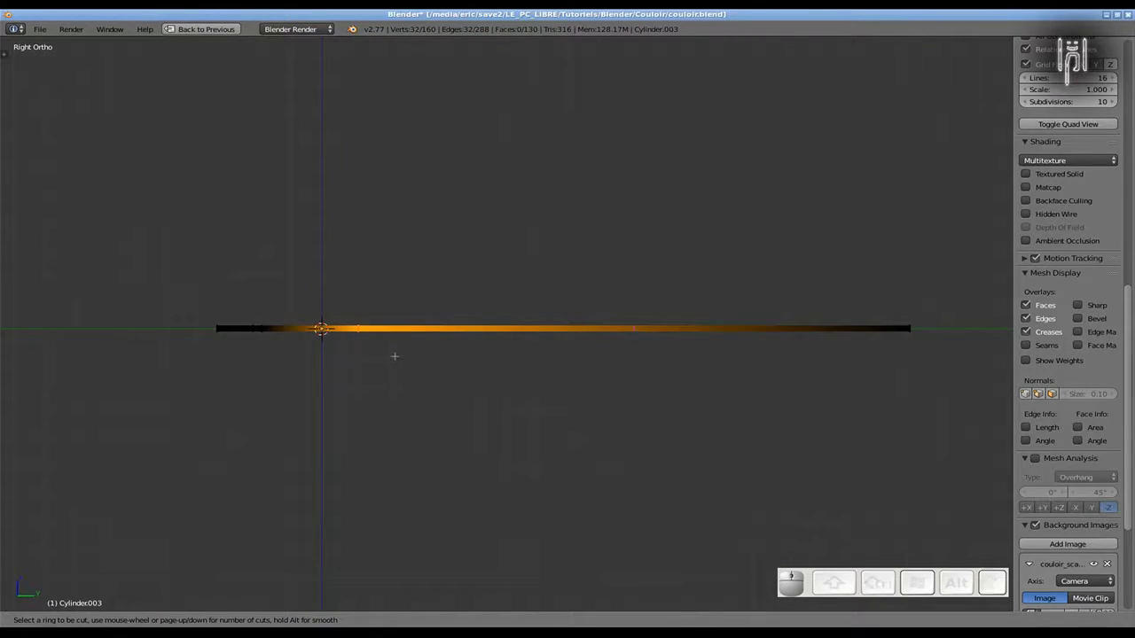
{"action": "left_click", "coordinate": [545, 350]}
{"action": "left_click", "coordinate": [290, 348]}
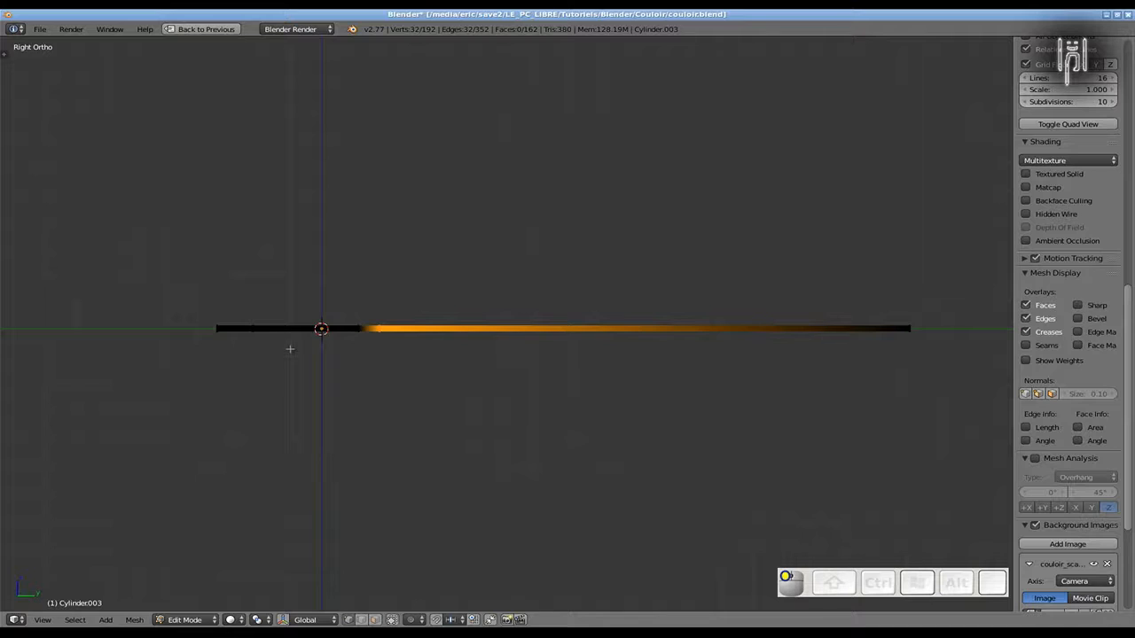
{"action": "key", "text": "ctrl+r"}
{"action": "left_click", "coordinate": [558, 354]}
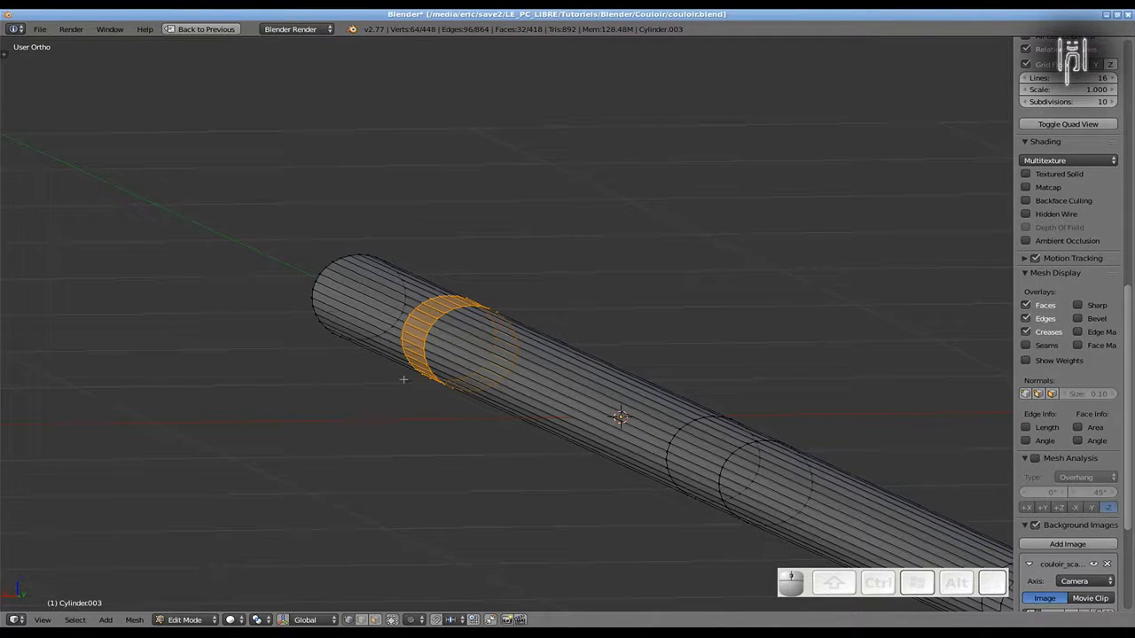
Scale the selected ring of faces near the cylinder's end by about 1.17, excluding Y, to form a raised collar
{"action": "mouse_move", "coordinate": [403, 380]}
{"action": "middle_mouse_down"}
{"action": "mouse_move", "coordinate": [425, 384]}
{"action": "mouse_move", "coordinate": [404, 356]}
{"action": "mouse_move", "coordinate": [406, 367]}
{"action": "middle_mouse_up"}
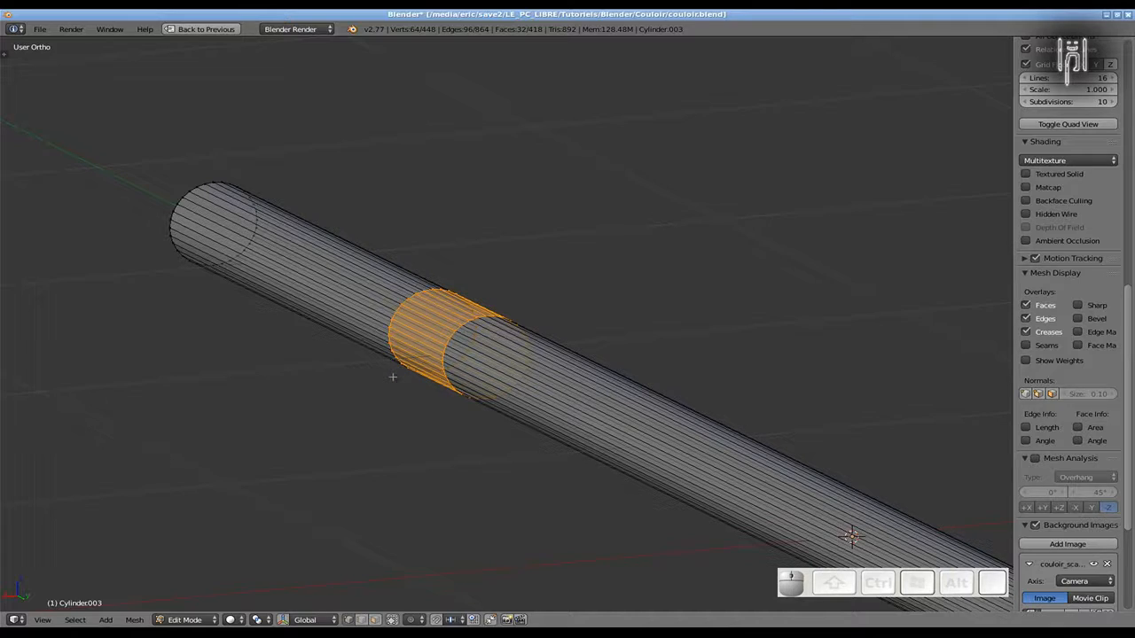
{"action": "key", "text": "s"}
{"action": "key", "text": "shift"}
{"action": "key", "text": "shift+y"}
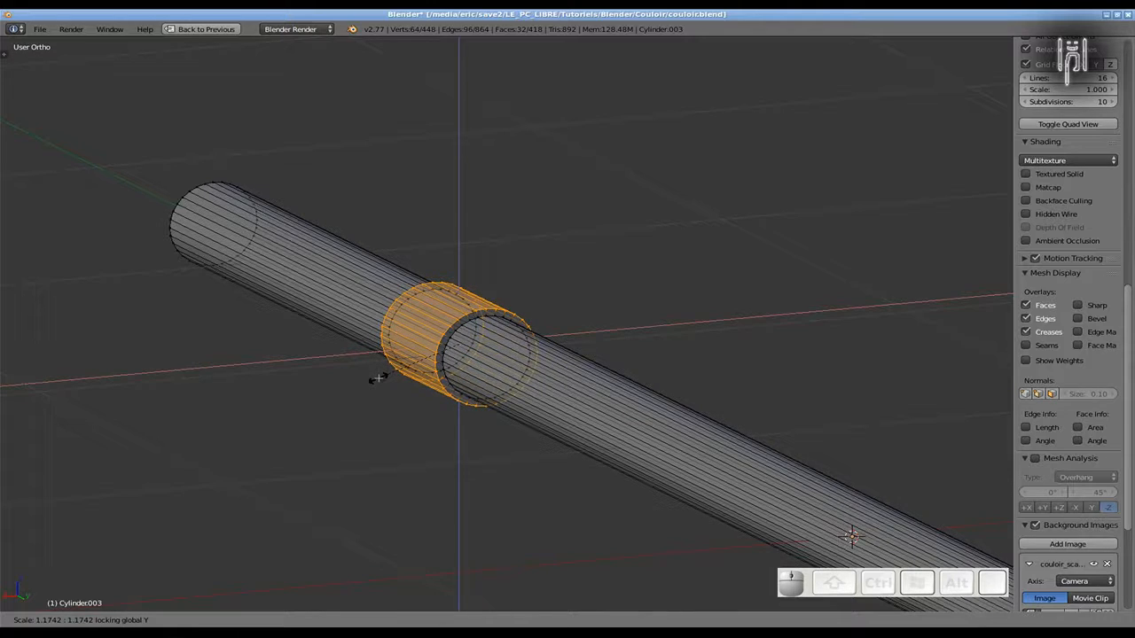
{"action": "left_click", "coordinate": [378, 379]}
{"action": "middle_click_drag", "start_coordinate": [377, 378], "coordinate": [396, 386]}
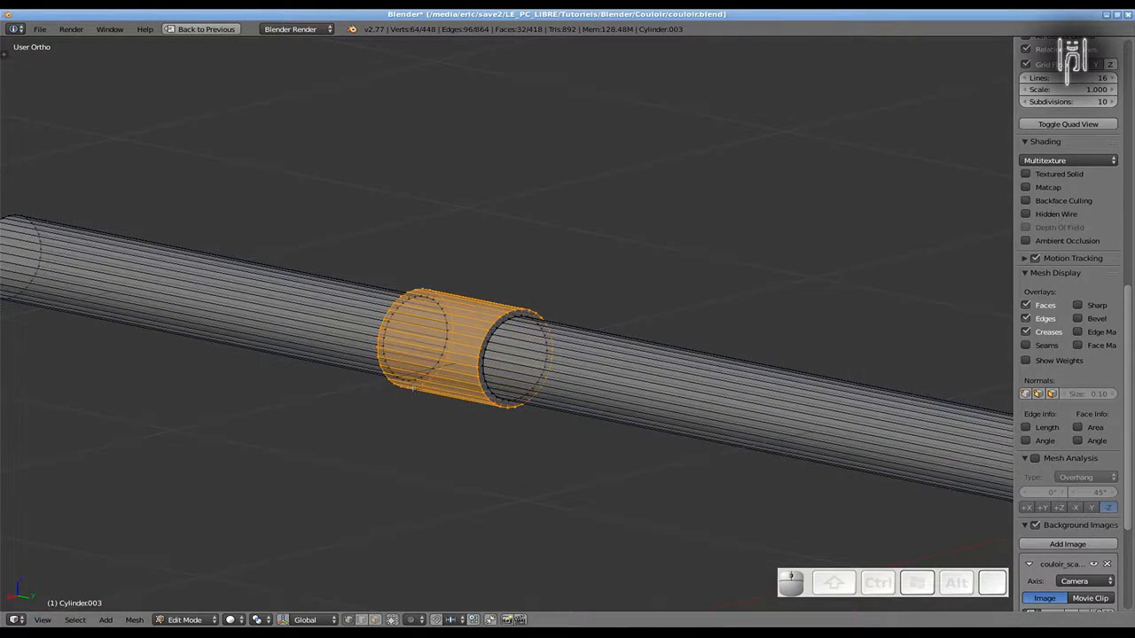
{"action": "key", "text": "Tab"}
{"action": "middle_click_drag", "start_coordinate": [414, 390], "coordinate": [564, 390]}
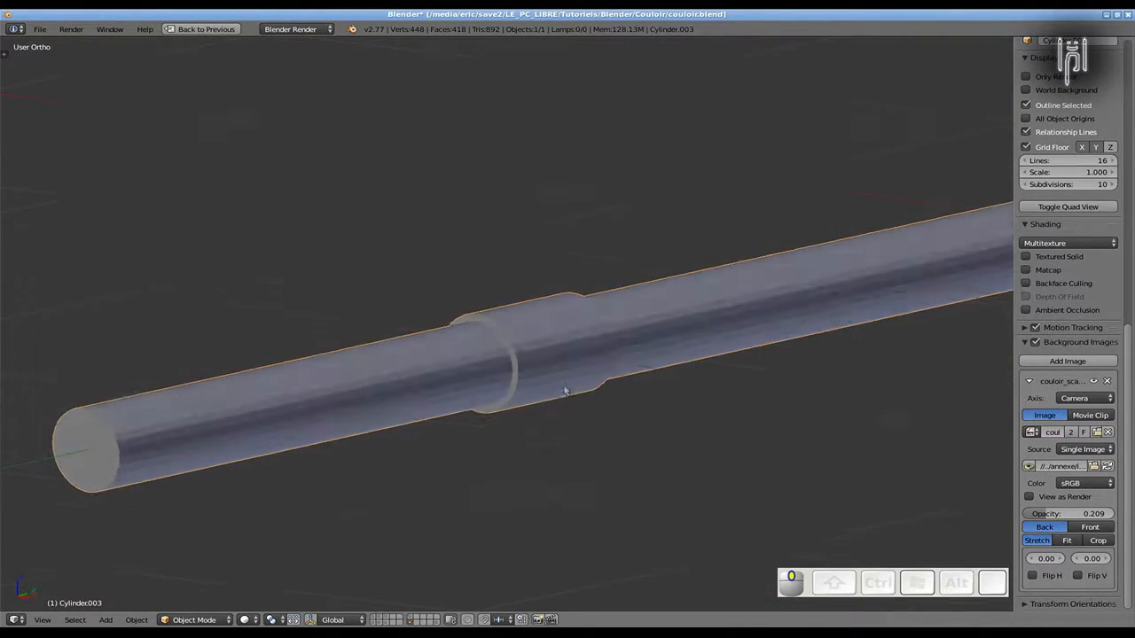
{"action": "middle_click_drag", "start_coordinate": [787, 387], "coordinate": [400, 410], "text": "shift"}
{"action": "mouse_move", "coordinate": [523, 390]}
{"action": "middle_mouse_down"}
{"action": "mouse_move", "coordinate": [529, 425]}
{"action": "mouse_move", "coordinate": [516, 432]}
{"action": "middle_mouse_up"}
Select the next bands between the paired edge loops and enlarge them, excluding Y, into raised collars along the pipe
{"action": "key", "text": "Tab"}
{"action": "scroll", "coordinate": [571, 411], "scroll_direction": "down", "scroll_amount": 4}
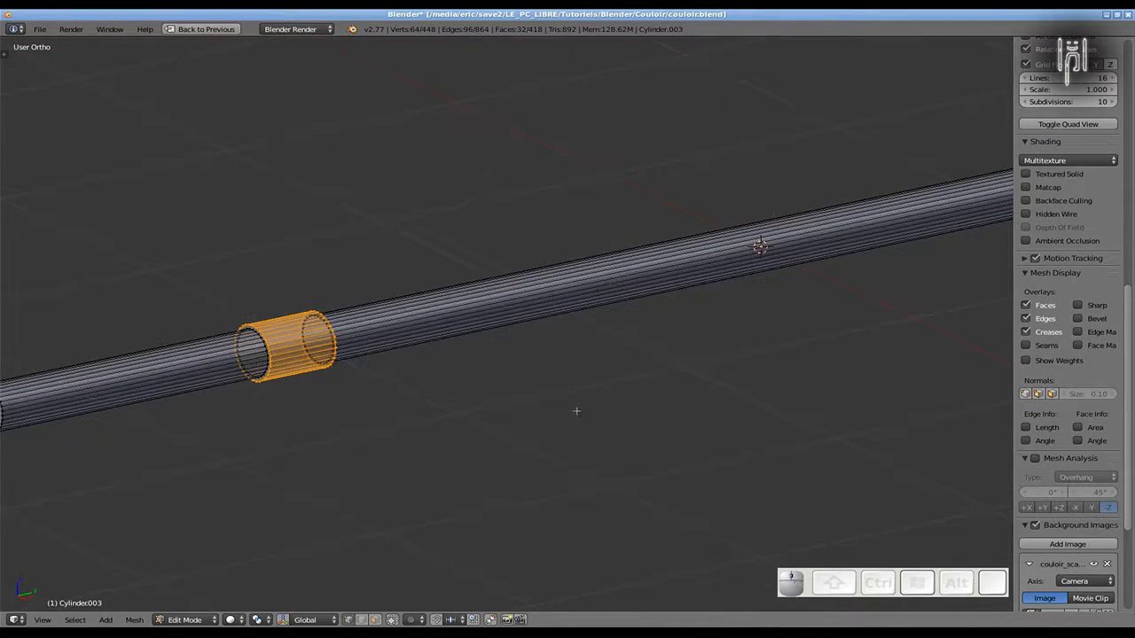
{"action": "middle_click_drag", "start_coordinate": [575, 410], "coordinate": [295, 473], "text": "shift"}
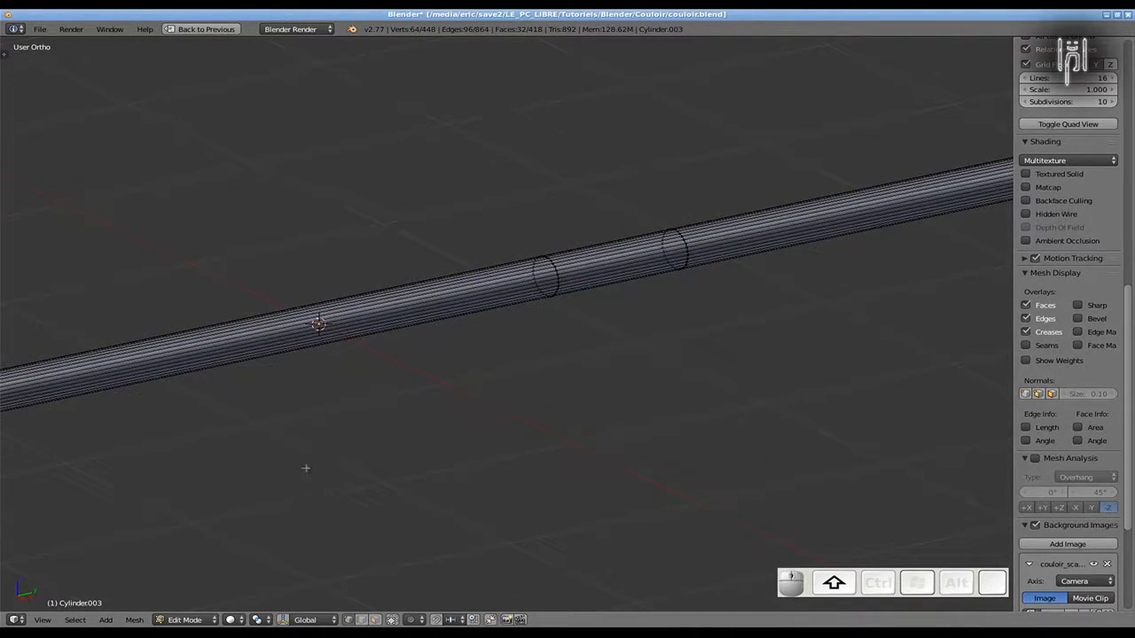
{"action": "key", "text": "b"}
{"action": "left_click_drag", "start_coordinate": [451, 190], "coordinate": [720, 328]}
{"action": "key", "text": "s"}
{"action": "key", "text": "shift+y"}
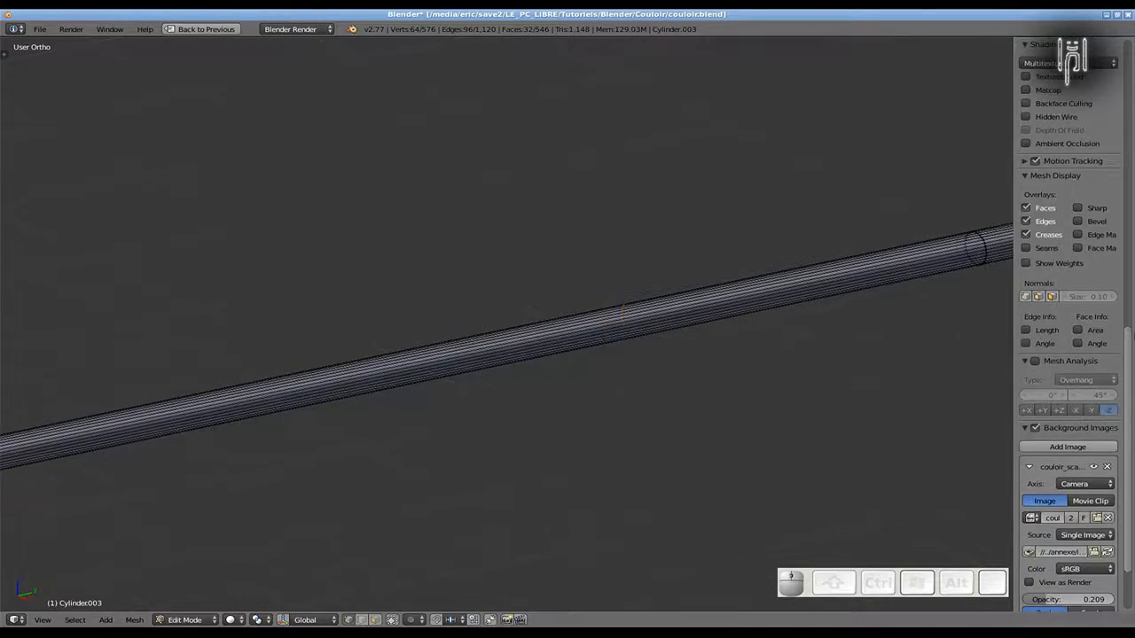
{"action": "key", "text": "b"}
{"action": "left_click_drag", "start_coordinate": [398, 244], "coordinate": [629, 398]}
{"action": "scroll", "coordinate": [629, 398], "scroll_direction": "down", "scroll_amount": 2}
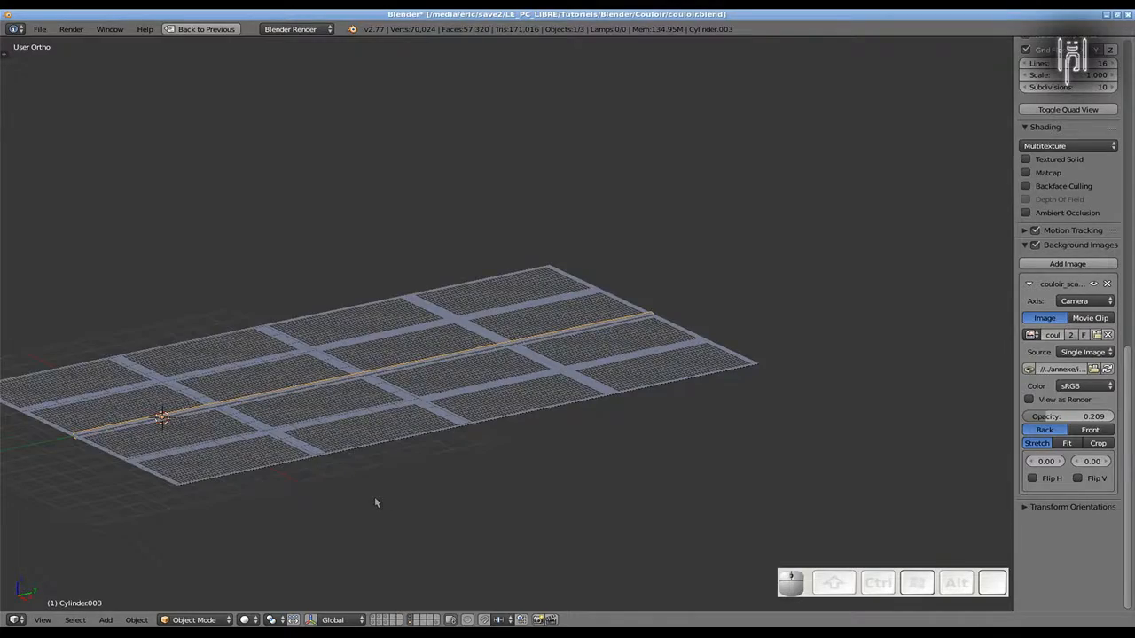
Move the pipe down and beside the centre strip so it runs beneath the grid, and render the scene
{"action": "key", "text": "KP_1"}
{"action": "key", "text": "z"}
{"action": "key", "text": "KP_Decimal"}
{"action": "key", "text": "g"}
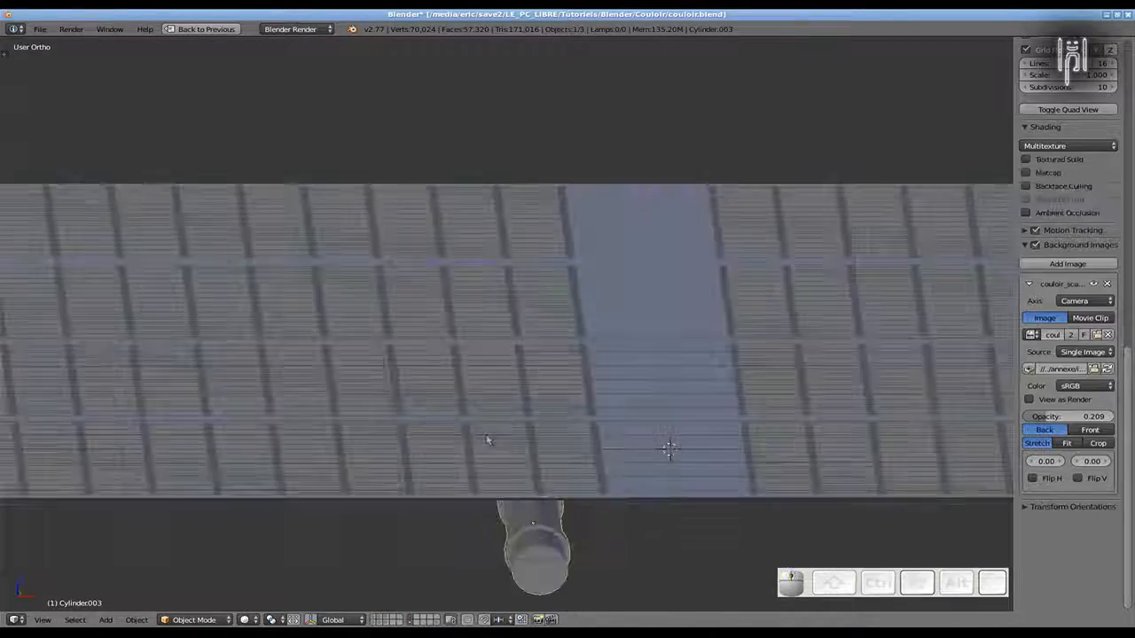
{"action": "key", "text": "shift+z"}
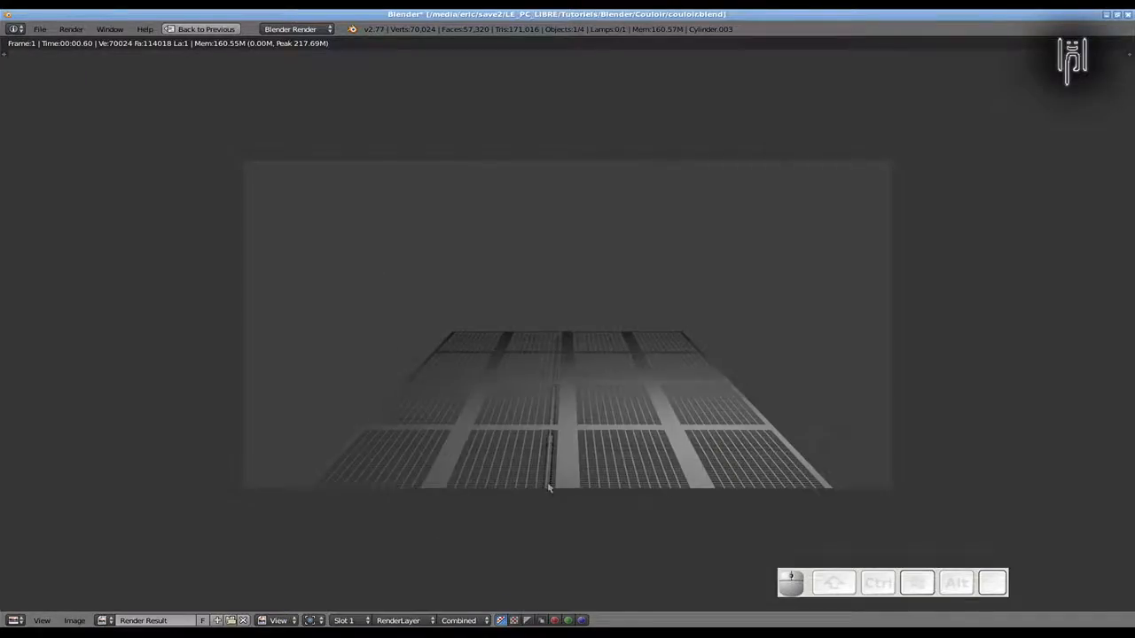
{"action": "key", "text": "F12"}
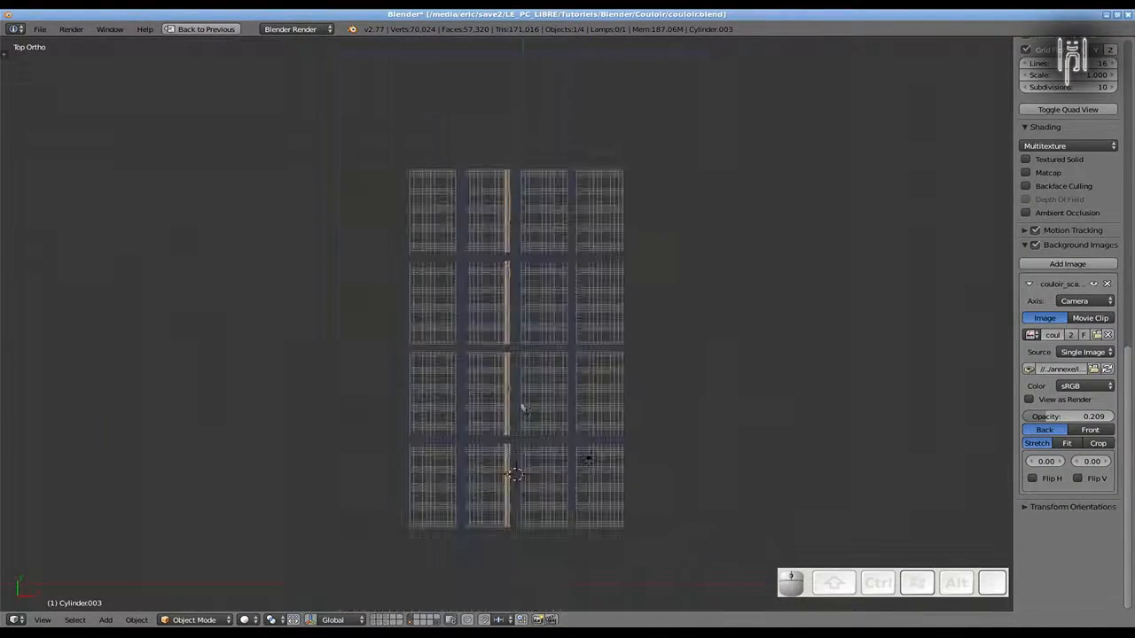
Turn a duplicate pipe end for end beside the original and slide it along Y to match the original's far end
{"action": "key", "text": "r"}
{"action": "left_click", "coordinate": [477, 517]}
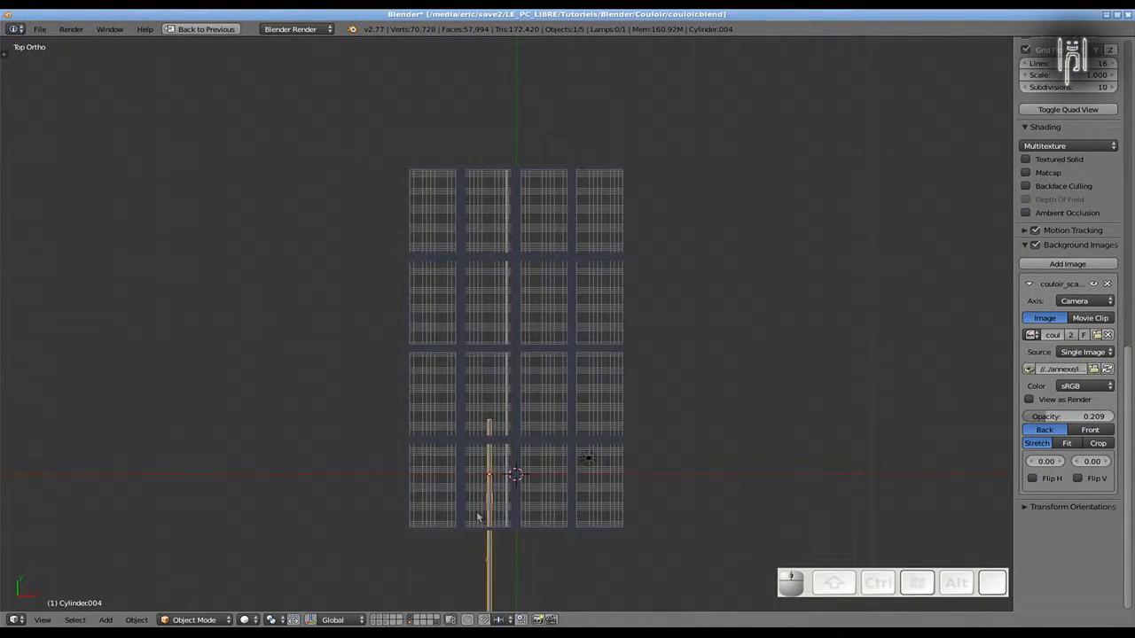
{"action": "key", "text": "g"}
{"action": "key", "text": "y"}
{"action": "left_click", "coordinate": [465, 257]}
{"action": "middle_click_drag", "start_coordinate": [456, 248], "coordinate": [469, 413], "text": "shift"}
{"action": "scroll", "coordinate": [468, 413], "scroll_direction": "up", "scroll_amount": 15}
{"action": "key", "text": "z"}
{"action": "key", "text": "g"}
{"action": "key", "text": "y"}
{"action": "left_click", "coordinate": [411, 517]}
Duplicate both pipes together and offset the copies along X
{"action": "scroll", "coordinate": [410, 517], "scroll_direction": "down", "scroll_amount": 7}
{"action": "right_click", "coordinate": [556, 376], "text": "shift"}
{"action": "key", "text": "shift+d"}
{"action": "key", "text": "x"}
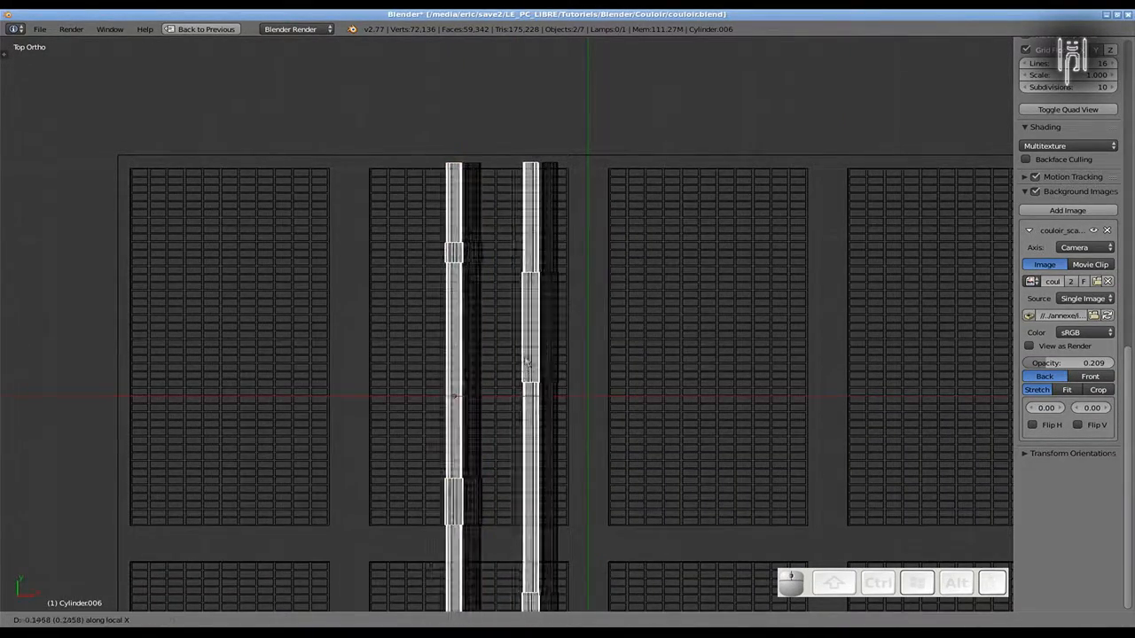
{"action": "left_click", "coordinate": [514, 367]}
Slide the long collar of the copied pipe nearest the centre along Y so it differs from its neighbour
{"action": "key", "text": "Tab"}
{"action": "scroll", "coordinate": [504, 326], "scroll_direction": "up", "scroll_amount": 4}
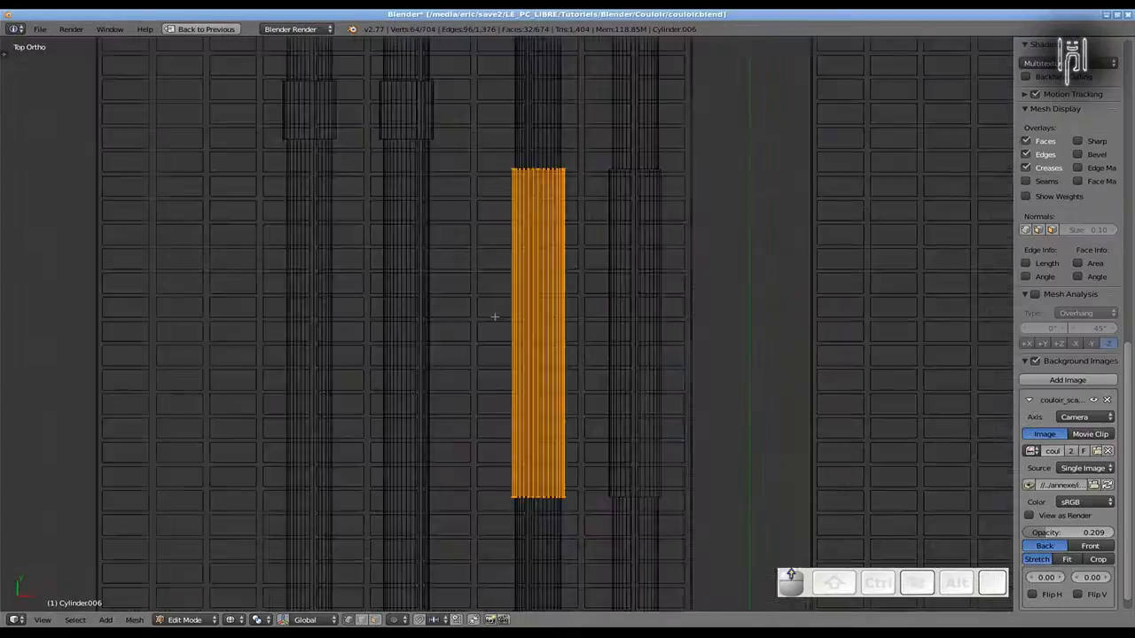
{"action": "key", "text": "g"}
{"action": "key", "text": "y"}
{"action": "scroll", "coordinate": [549, 430], "scroll_direction": "down", "scroll_amount": 4}
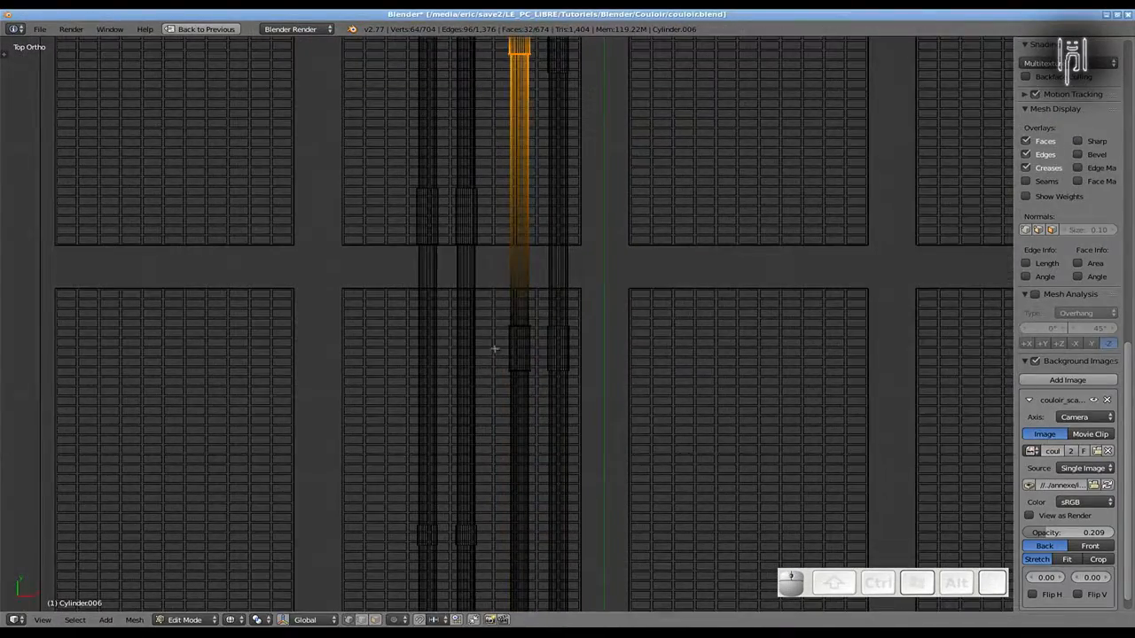
{"action": "left_click", "coordinate": [536, 328]}
Extrude a ring of faces on the same pipe to add an extra collar
{"action": "scroll", "coordinate": [535, 328], "scroll_direction": "down", "scroll_amount": 3}
{"action": "key", "text": "e"}
{"action": "scroll", "coordinate": [539, 390], "scroll_direction": "up", "scroll_amount": 6}
{"action": "left_click", "coordinate": [541, 384]}
{"action": "scroll", "coordinate": [542, 384], "scroll_direction": "down", "scroll_amount": 4}
{"action": "scroll", "coordinate": [542, 385], "scroll_direction": "up", "scroll_amount": 2}
{"action": "middle_click_drag", "start_coordinate": [541, 384], "coordinate": [522, 37], "text": "shift"}
{"action": "middle_click_drag", "start_coordinate": [524, 299], "coordinate": [527, 606], "text": "shift"}
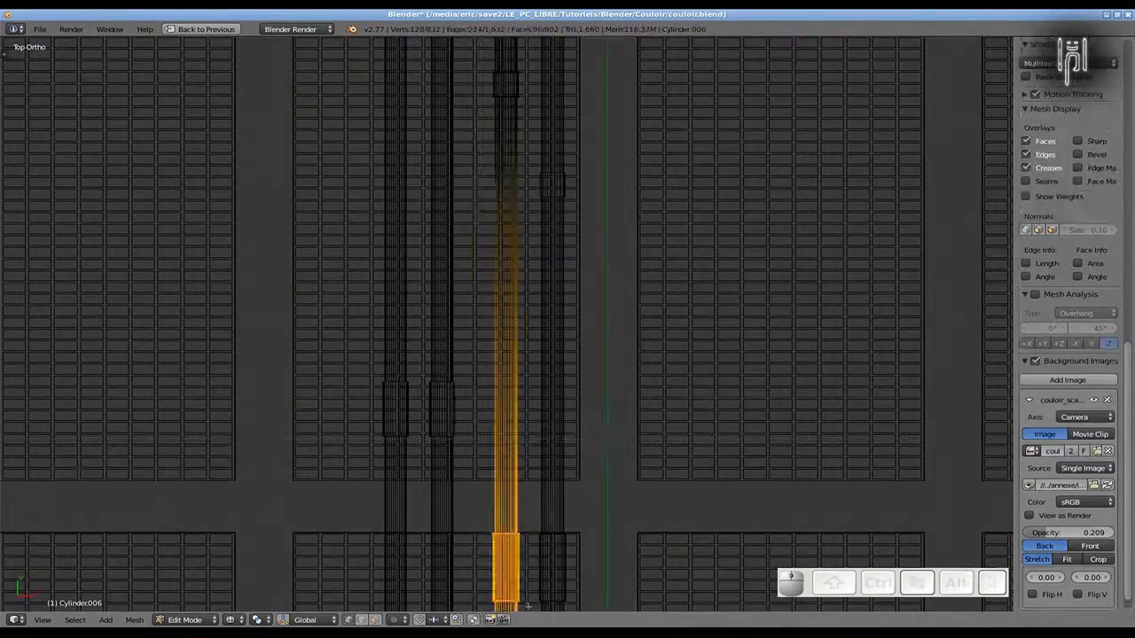
Select a band near the near end of the same pipe and turn it into another collar
{"action": "scroll", "coordinate": [453, 431], "scroll_direction": "down", "scroll_amount": 2}
{"action": "middle_click_drag", "start_coordinate": [453, 430], "coordinate": [506, 150], "text": "shift"}
{"action": "key", "text": "a"}
{"action": "key", "text": "b"}
{"action": "left_click_drag", "start_coordinate": [541, 443], "coordinate": [582, 523]}
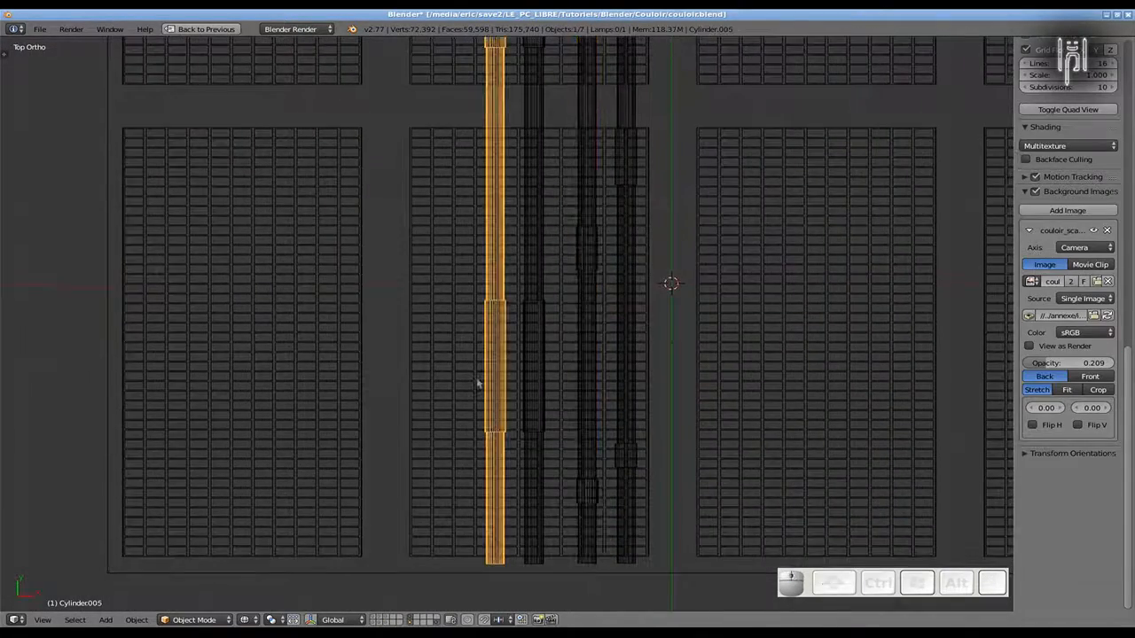
Shorten the near collar of the outermost copied pipe and cut a new collar band farther along it
{"action": "key", "text": "Tab"}
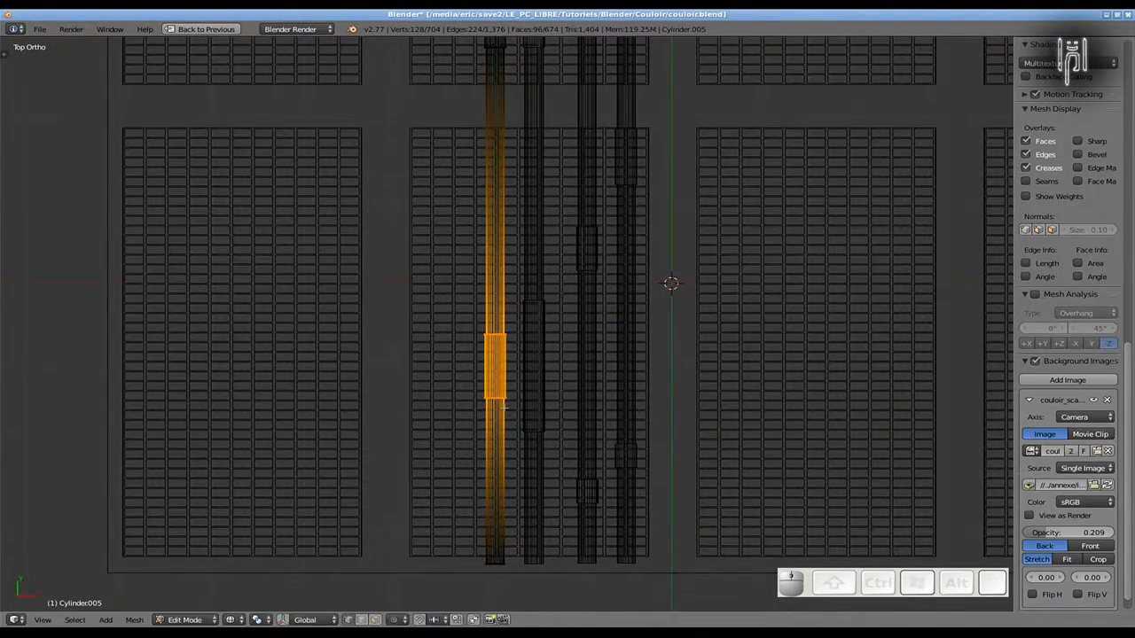
{"action": "middle_click_drag", "start_coordinate": [503, 406], "coordinate": [531, 470], "text": "shift"}
{"action": "key", "text": "a"}
{"action": "key", "text": "b"}
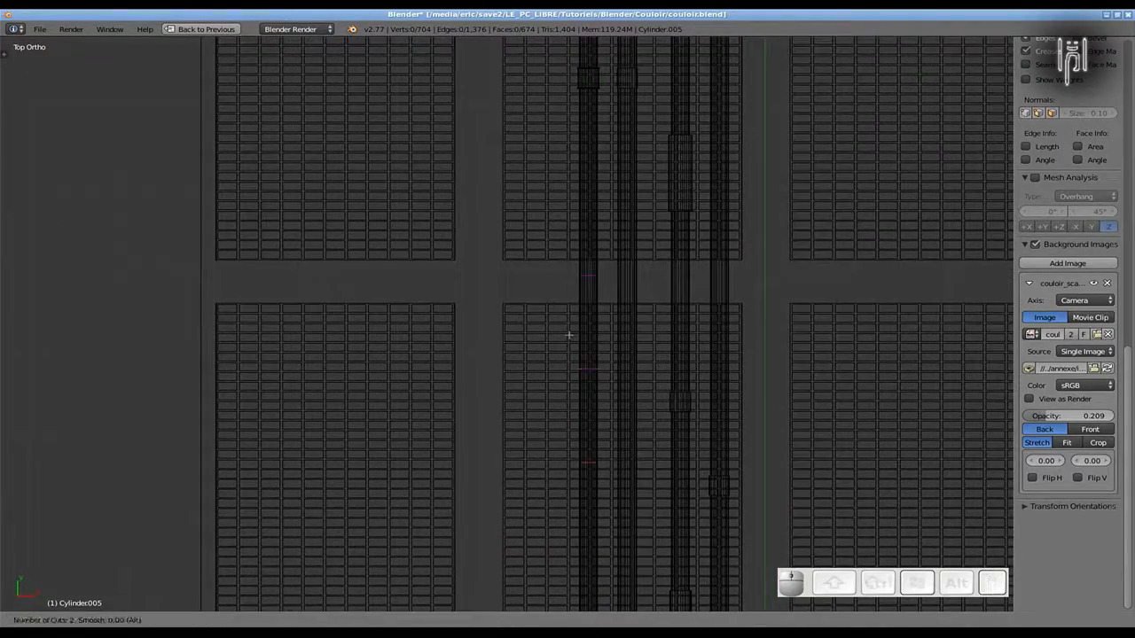
{"action": "left_click_drag", "start_coordinate": [563, 335], "coordinate": [620, 425]}
{"action": "key", "text": "s"}
{"action": "key", "text": "Escape"}
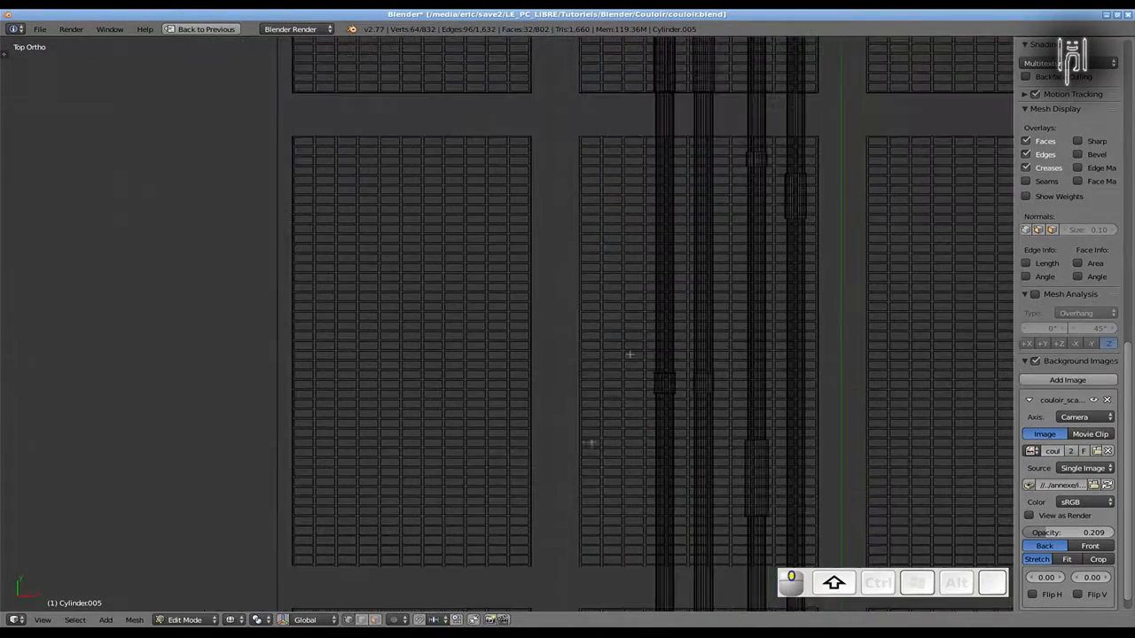
Select the small collar on the outermost pipe and reposition it along Y
{"action": "key", "text": "a"}
{"action": "key", "text": "b"}
{"action": "left_click_drag", "start_coordinate": [643, 362], "coordinate": [686, 382]}
{"action": "key", "text": "g"}
{"action": "key", "text": "y"}
{"action": "left_click", "coordinate": [666, 385]}
{"action": "middle_click_drag", "start_coordinate": [655, 386], "coordinate": [657, 408], "text": "shift"}
Add two loop cuts farther along the pipe, then extrude the band between them and enlarge it, excluding Y, as a collar
{"action": "key", "text": "a"}
{"action": "key", "text": "b"}
{"action": "left_click_drag", "start_coordinate": [645, 398], "coordinate": [661, 413]}
{"action": "middle_click_drag", "start_coordinate": [605, 58], "coordinate": [613, 286], "text": "shift"}
{"action": "middle_click_drag", "start_coordinate": [648, 192], "coordinate": [656, 403], "text": "shift"}
{"action": "key", "text": "ctrl+r"}
{"action": "scroll", "coordinate": [656, 402], "scroll_direction": "up", "scroll_amount": 1}
{"action": "left_click", "coordinate": [657, 402]}
{"action": "left_click", "coordinate": [659, 375]}
{"action": "key", "text": "e"}
{"action": "key", "text": "s"}
{"action": "key", "text": "shift+y"}
{"action": "left_click", "coordinate": [698, 343]}
Select another band on the pipe, extrude it in place and scale it outward, excluding Y, to form one more collar
{"action": "key", "text": "a"}
{"action": "key", "text": "b"}
{"action": "left_click_drag", "start_coordinate": [656, 410], "coordinate": [689, 489]}
{"action": "key", "text": "e"}
{"action": "key", "text": "Escape"}
{"action": "key", "text": "s"}
{"action": "key", "text": "shift+y"}
{"action": "left_click", "coordinate": [701, 476]}
{"action": "key", "text": "Tab"}
Duplicate existing collared pipes, including a group of several, and place the copies beside them beneath the same grid column
{"action": "key", "text": "z"}
{"action": "mouse_move", "coordinate": [701, 476]}
{"action": "middle_mouse_down"}
{"action": "mouse_move", "coordinate": [655, 408]}
{"action": "mouse_move", "coordinate": [620, 316]}
{"action": "mouse_move", "coordinate": [560, 431]}
{"action": "middle_mouse_up"}
{"action": "key", "text": "KP_1"}
{"action": "key", "text": "z"}
{"action": "scroll", "coordinate": [620, 355], "scroll_direction": "up", "scroll_amount": 4}
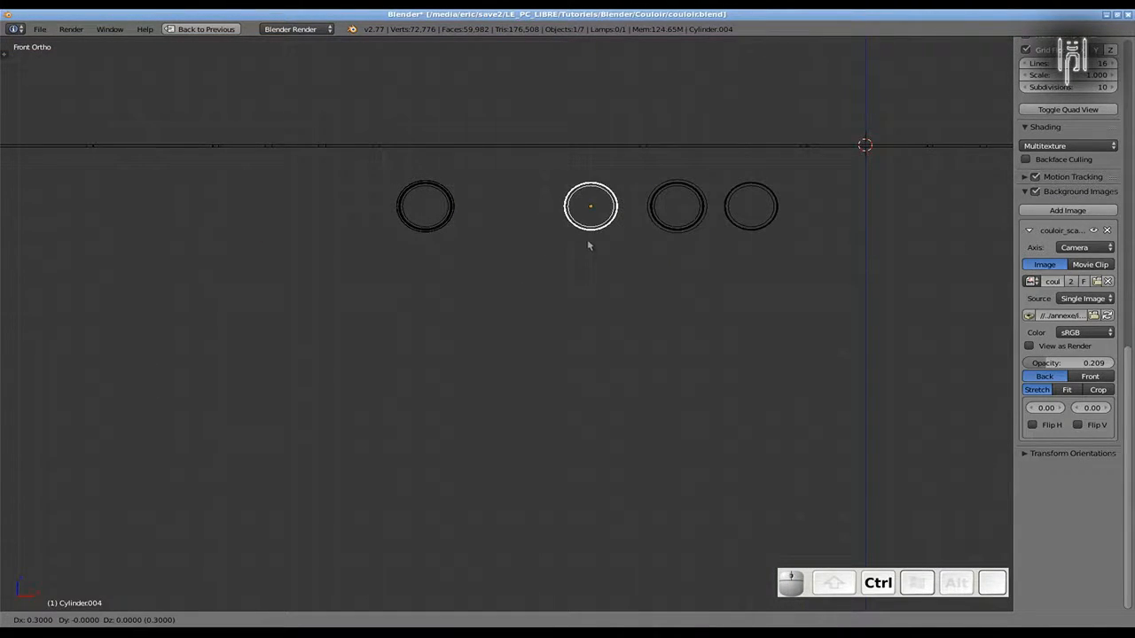
{"action": "key", "text": "shift+d"}
{"action": "scroll", "coordinate": [457, 266], "scroll_direction": "down", "scroll_amount": 1}
{"action": "middle_click_drag", "start_coordinate": [447, 266], "coordinate": [435, 289]}
{"action": "key", "text": "KP_7"}
{"action": "right_click", "coordinate": [644, 330], "text": "shift"}
{"action": "key", "text": "shift+d"}
{"action": "left_click", "coordinate": [586, 349], "text": "ctrl"}
Reposition the copied pipes individually along X to adjust their spacing in the row
{"action": "right_click", "coordinate": [450, 417]}
{"action": "key", "text": "g"}
{"action": "key", "text": "x"}
{"action": "left_click", "coordinate": [448, 429]}
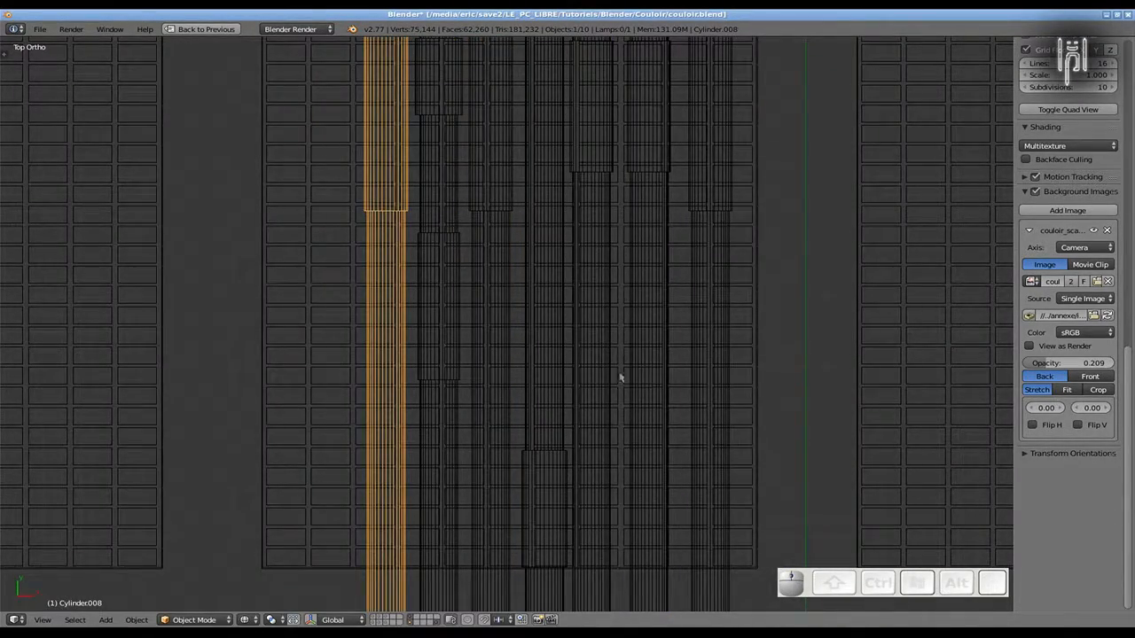
{"action": "key", "text": "g"}
{"action": "key", "text": "x"}
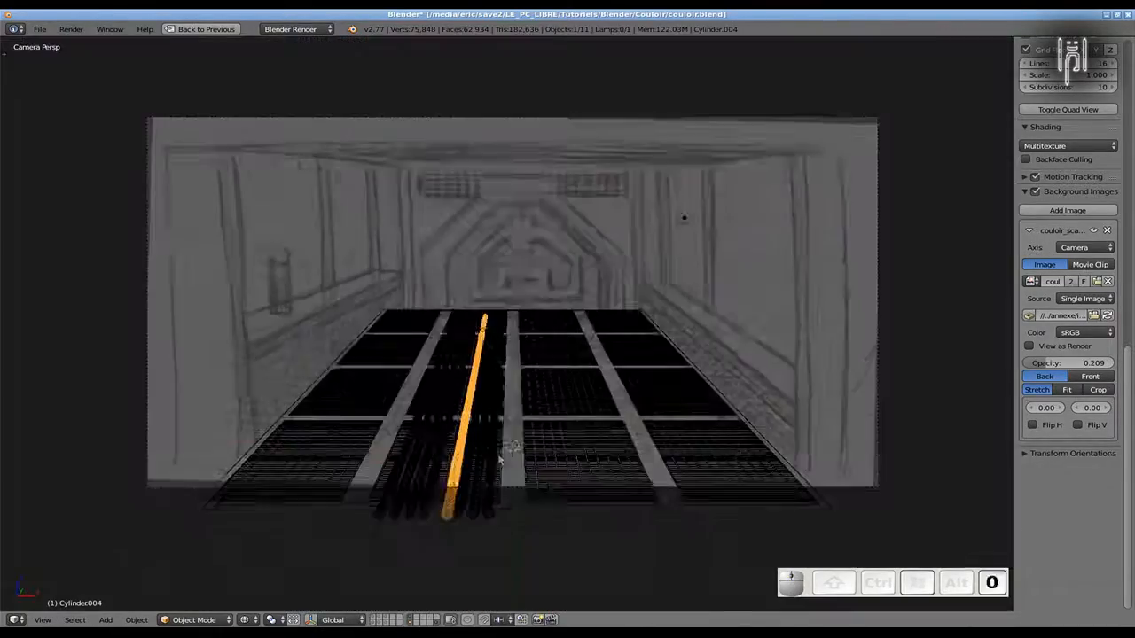
Test-render the pipes from the camera and place another pipe copy at the row's outer end, offset -1.9 along X
{"action": "key", "text": "F12"}
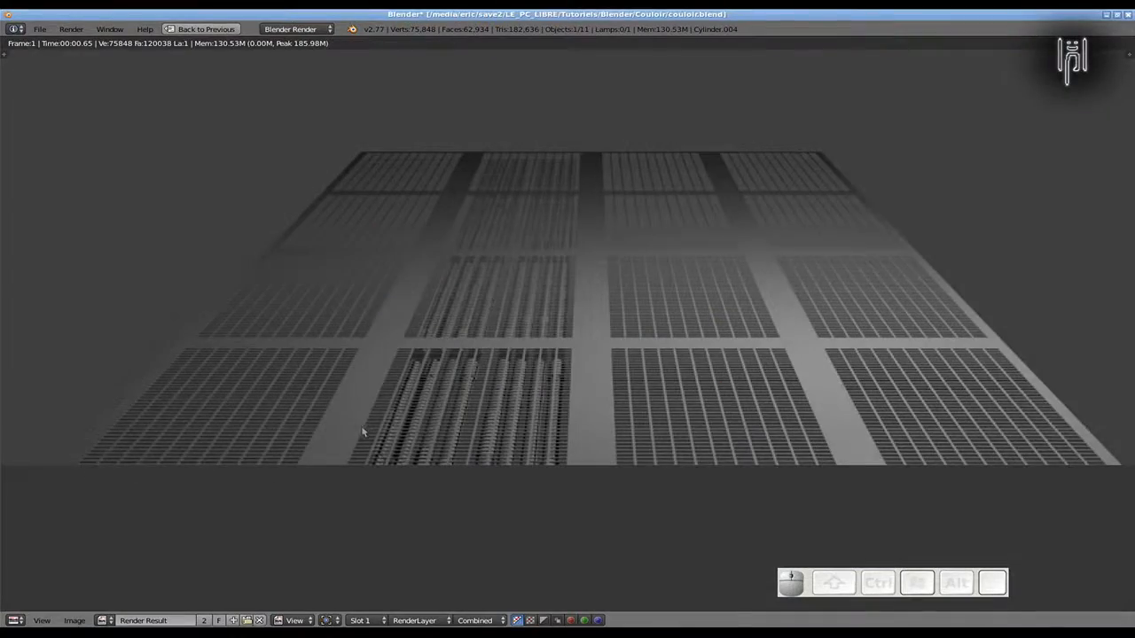
{"action": "key", "text": "Escape"}
{"action": "key", "text": "KP_1"}
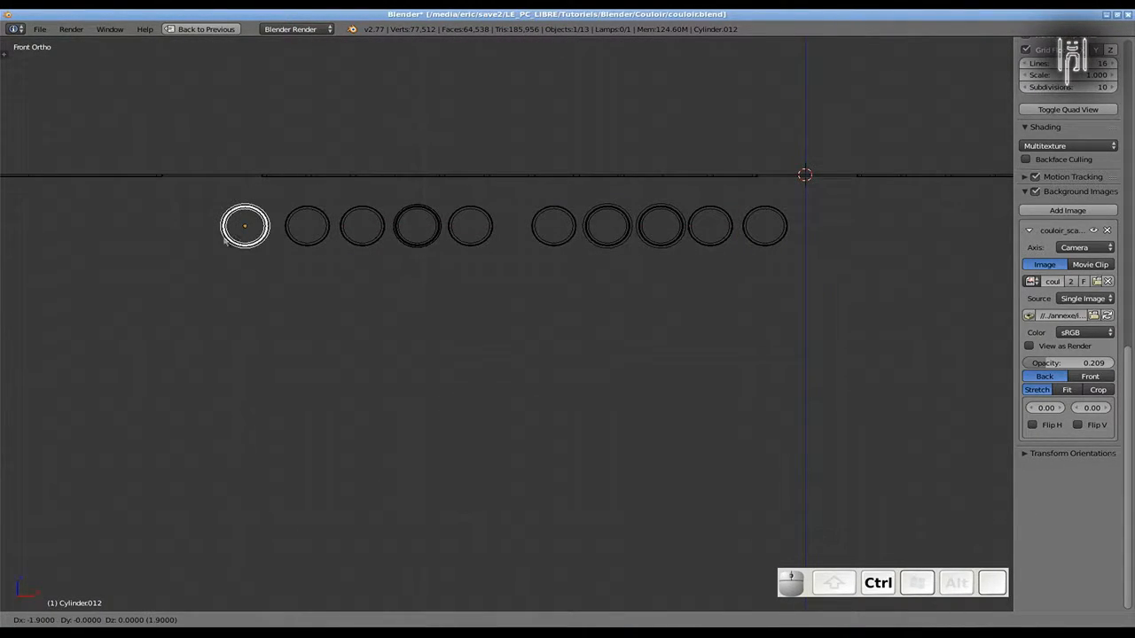
{"action": "key", "text": "KP_7"}
{"action": "key", "text": "z"}
{"action": "key", "text": "KP_0"}
{"action": "scroll", "coordinate": [425, 395], "scroll_direction": "up", "scroll_amount": 2}
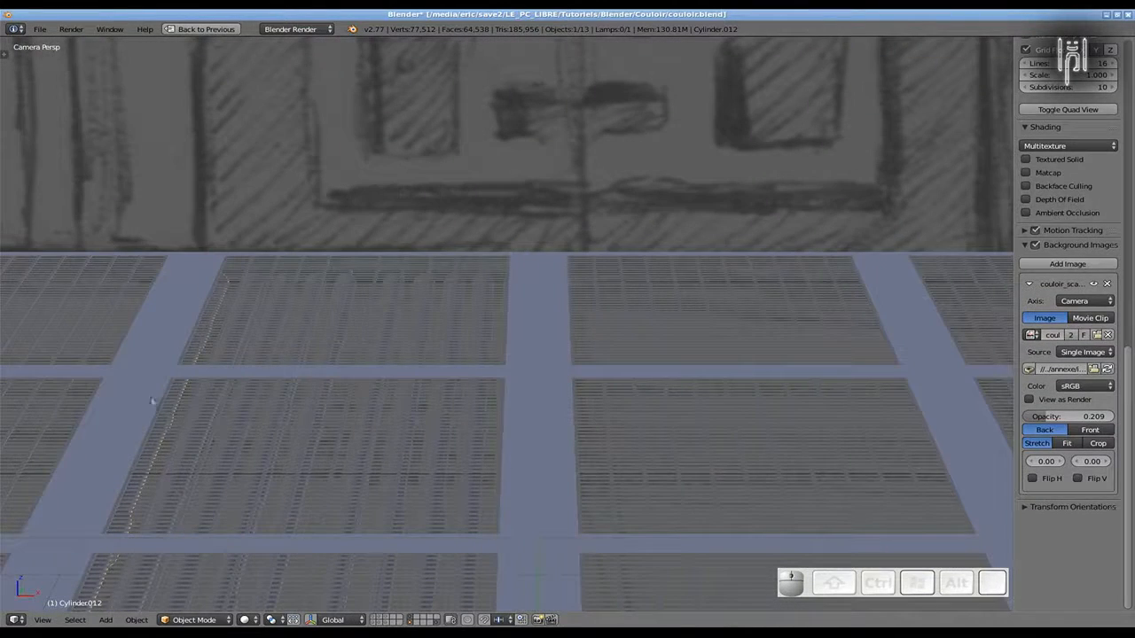
Adjust the three outermost pipes sideways in the front view so they sit close together as a group
{"action": "key", "text": "KP_1"}
{"action": "key", "text": "z"}
{"action": "scroll", "coordinate": [314, 430], "scroll_direction": "up", "scroll_amount": 6}
{"action": "right_click_drag", "start_coordinate": [260, 232], "coordinate": [251, 243]}
{"action": "left_click", "coordinate": [245, 239]}
{"action": "right_click_drag", "start_coordinate": [332, 216], "coordinate": [308, 216]}
{"action": "left_click", "coordinate": [308, 216]}
{"action": "right_click_drag", "start_coordinate": [413, 210], "coordinate": [418, 209]}
{"action": "left_click", "coordinate": [417, 209]}
Shift the middle pipes of the row along X into a tight group, leaving gaps between the pipe groups
{"action": "right_click", "coordinate": [576, 215]}
{"action": "key", "text": "g"}
{"action": "key", "text": "x"}
{"action": "left_click", "coordinate": [525, 215]}
{"action": "right_click", "coordinate": [648, 223]}
{"action": "key", "text": "g"}
{"action": "left_click", "coordinate": [595, 222]}
{"action": "right_click", "coordinate": [788, 213]}
{"action": "key", "text": "g"}
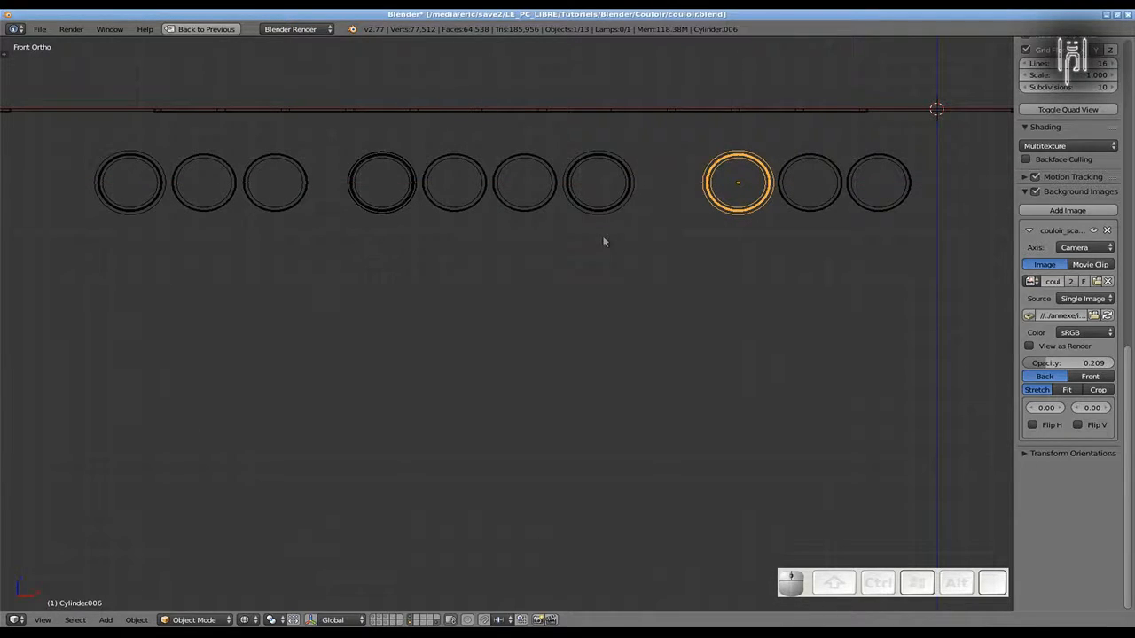
Check the regrouped pipes in the shaded view, then render from the camera and examine them through the grid up close
{"action": "key", "text": "KP_0"}
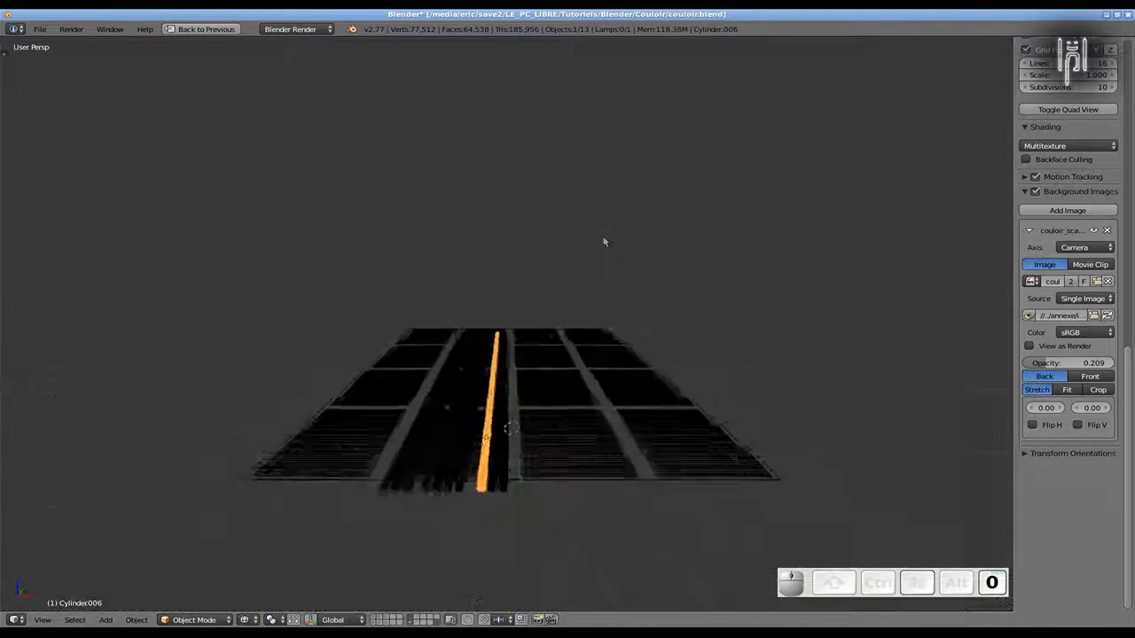
{"action": "key", "text": "z"}
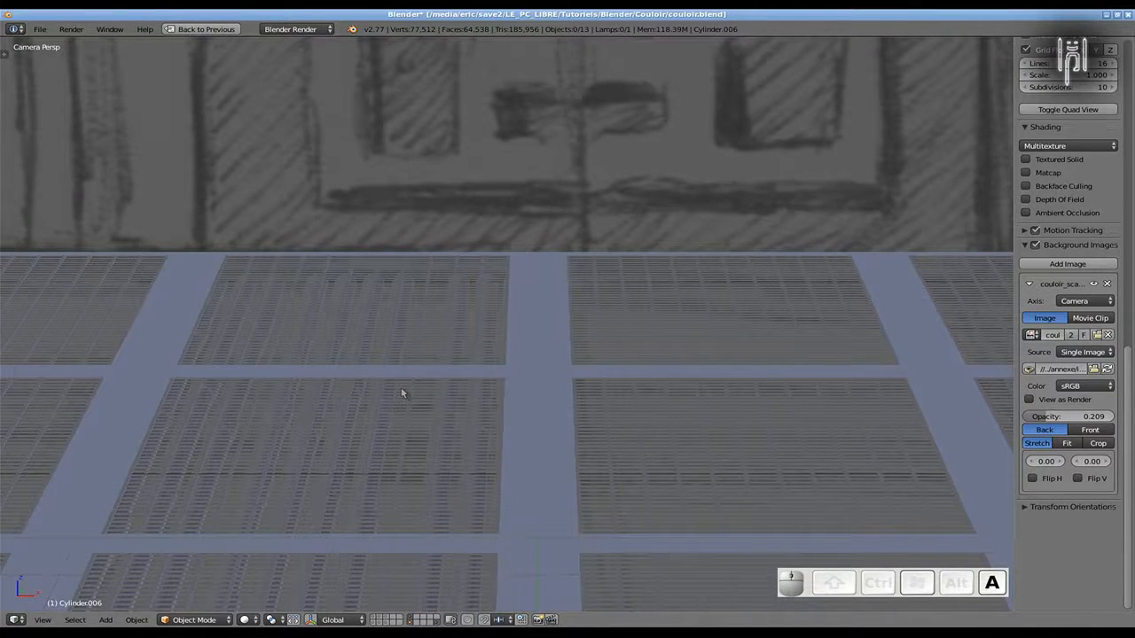
{"action": "middle_click_drag", "start_coordinate": [323, 391], "coordinate": [334, 470]}
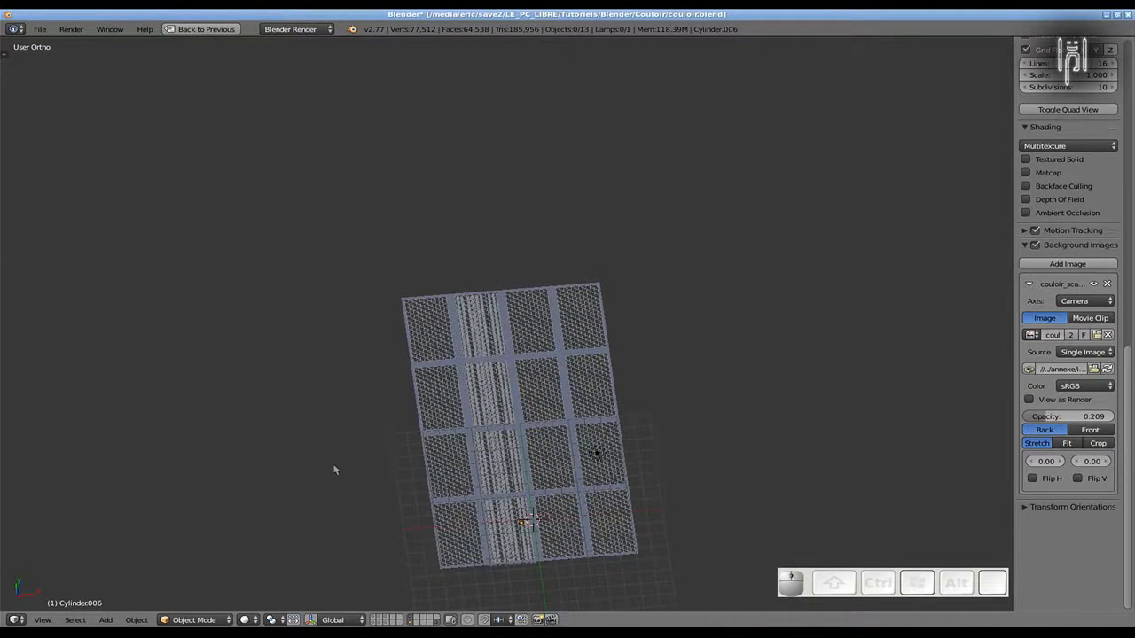
{"action": "key", "text": "KP_0"}
{"action": "scroll", "coordinate": [332, 422], "scroll_direction": "down", "scroll_amount": 1}
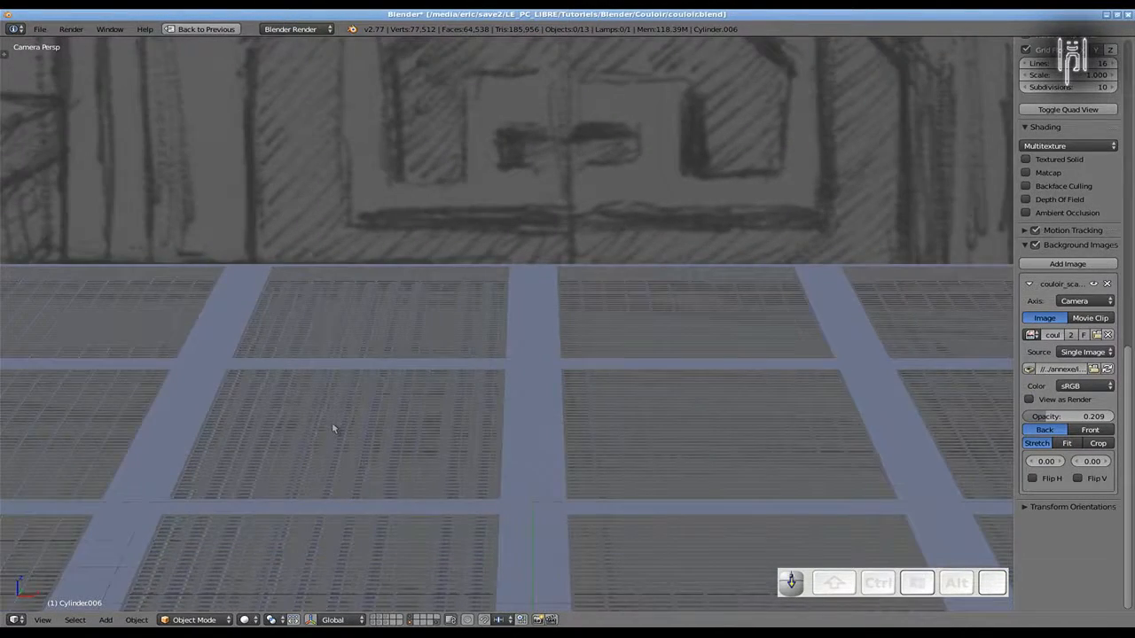
{"action": "scroll", "coordinate": [333, 424], "scroll_direction": "down", "scroll_amount": 2}
{"action": "key", "text": "F12"}
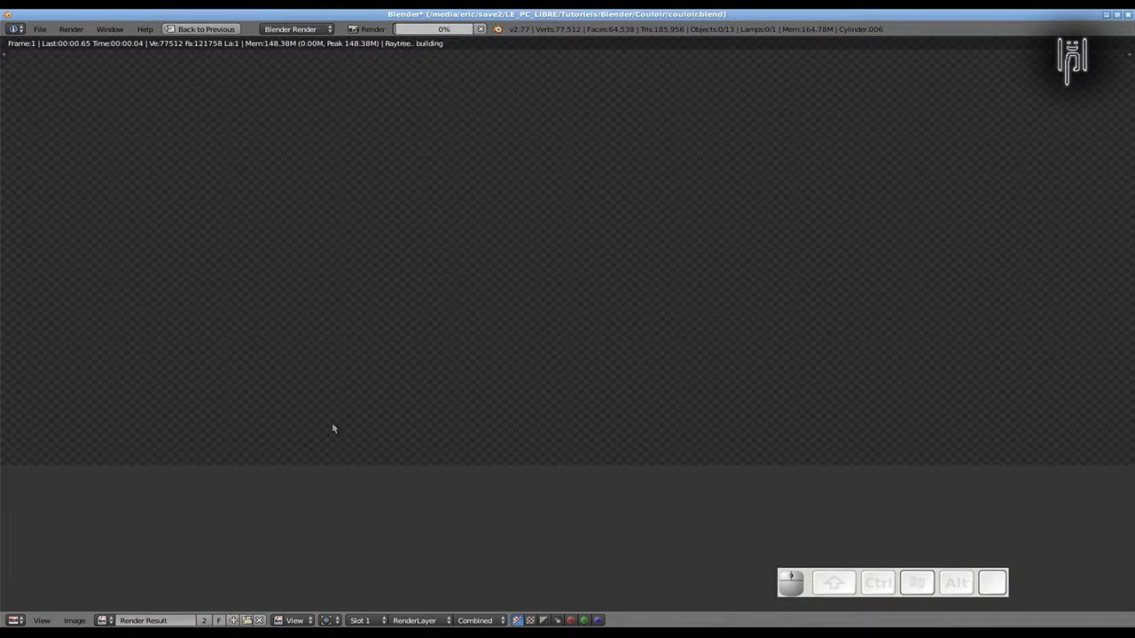
{"action": "scroll", "coordinate": [332, 428], "scroll_direction": "up", "scroll_amount": 3}
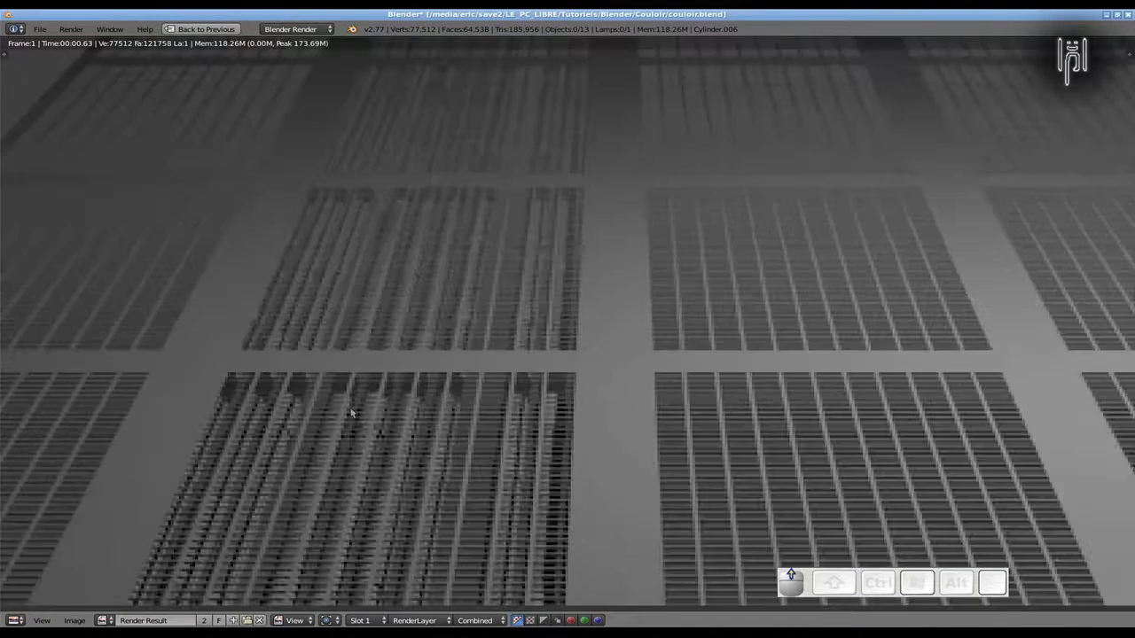
{"action": "scroll", "coordinate": [351, 412], "scroll_direction": "down", "scroll_amount": 2}
{"action": "scroll", "coordinate": [351, 416], "scroll_direction": "up", "scroll_amount": 2}
{"action": "scroll", "coordinate": [344, 401], "scroll_direction": "down", "scroll_amount": 3}
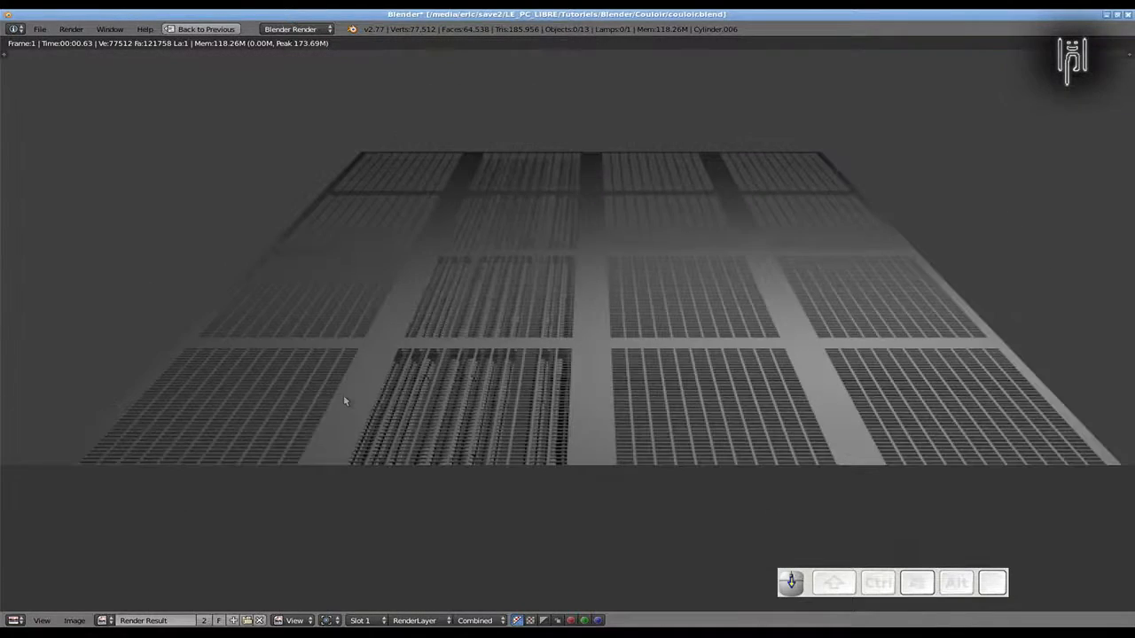
{"action": "scroll", "coordinate": [346, 399], "scroll_direction": "up", "scroll_amount": 4}
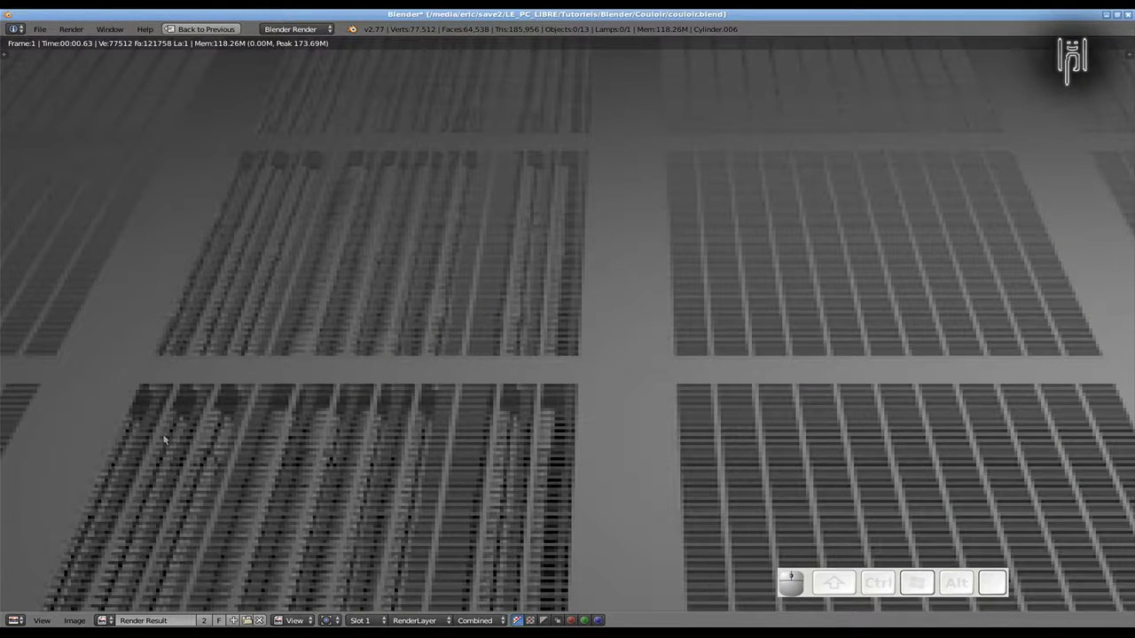
{"action": "scroll", "coordinate": [484, 439], "scroll_direction": "down", "scroll_amount": 5}
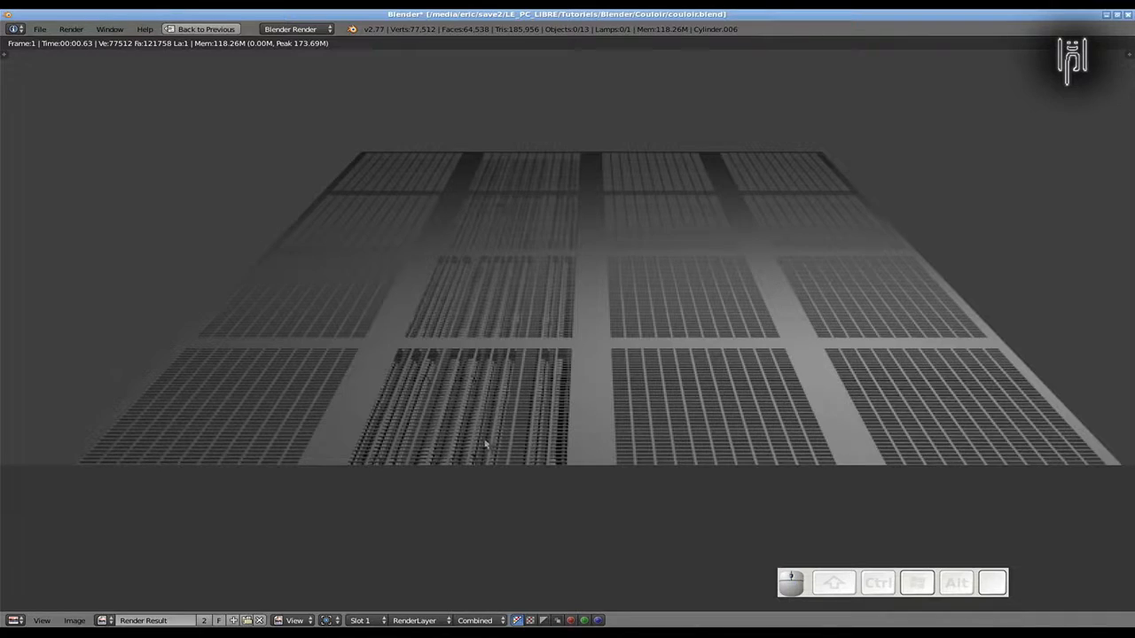
{"action": "key", "text": "Escape"}
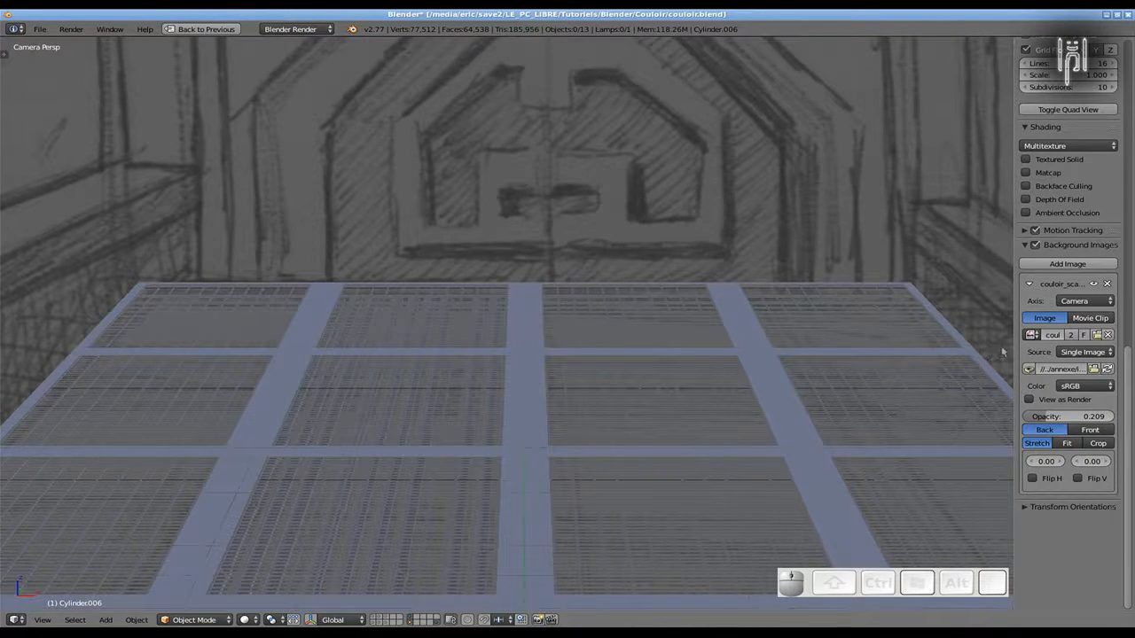
Widen the view properties sidebar and save the scene over couloir.blend
{"action": "left_click_drag", "start_coordinate": [1011, 342], "coordinate": [904, 359]}
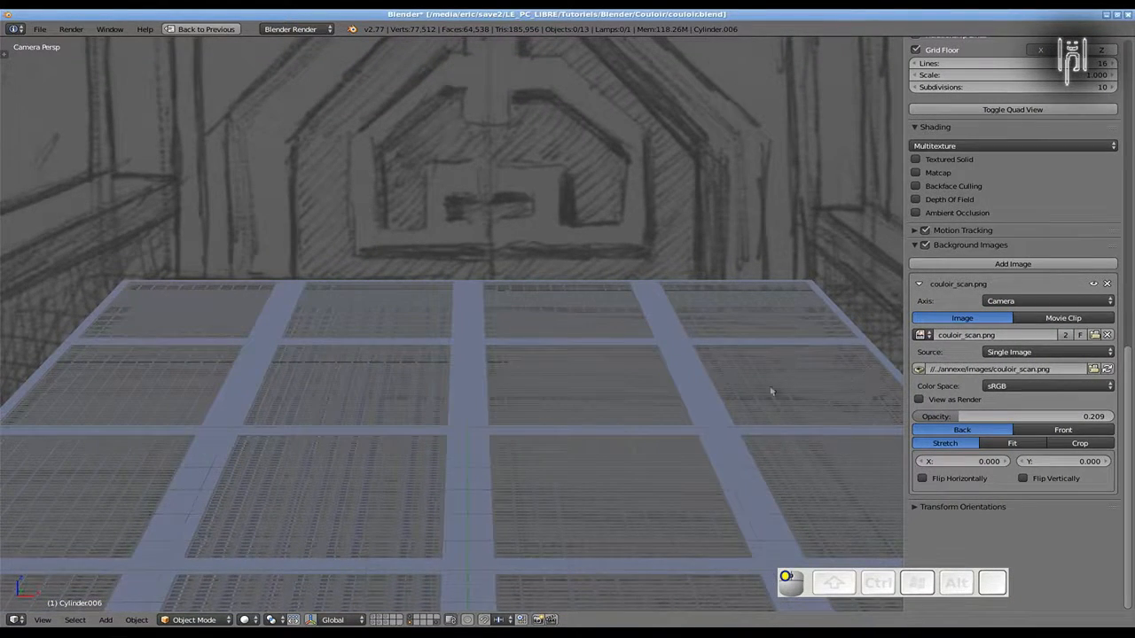
{"action": "key", "text": "ctrl+w"}
{"action": "left_click", "coordinate": [730, 401]}
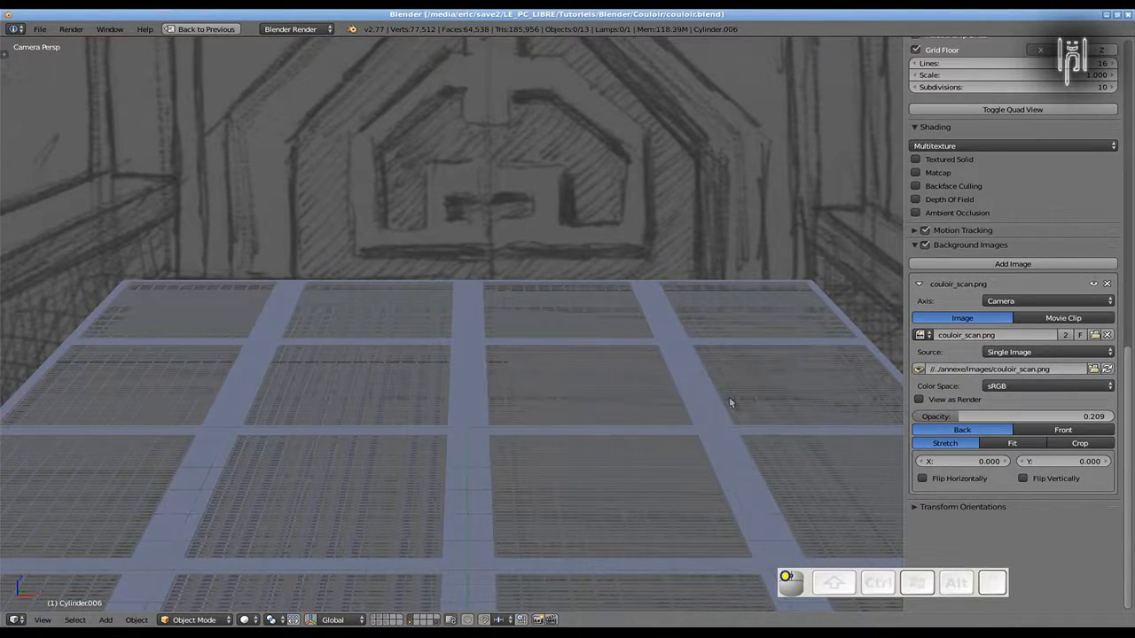
Return to the multi-view layout and apply the HDTV 720p preset to the render dimensions
{"action": "left_click_drag", "start_coordinate": [1123, 370], "coordinate": [1115, 18]}
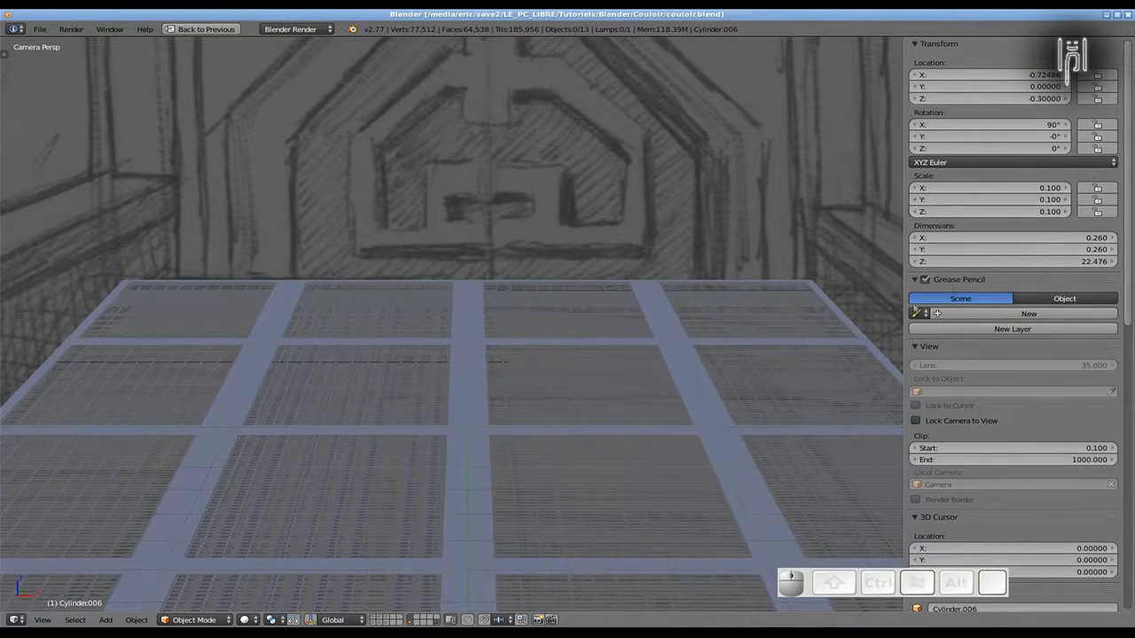
{"action": "key", "text": "ctrl+Down"}
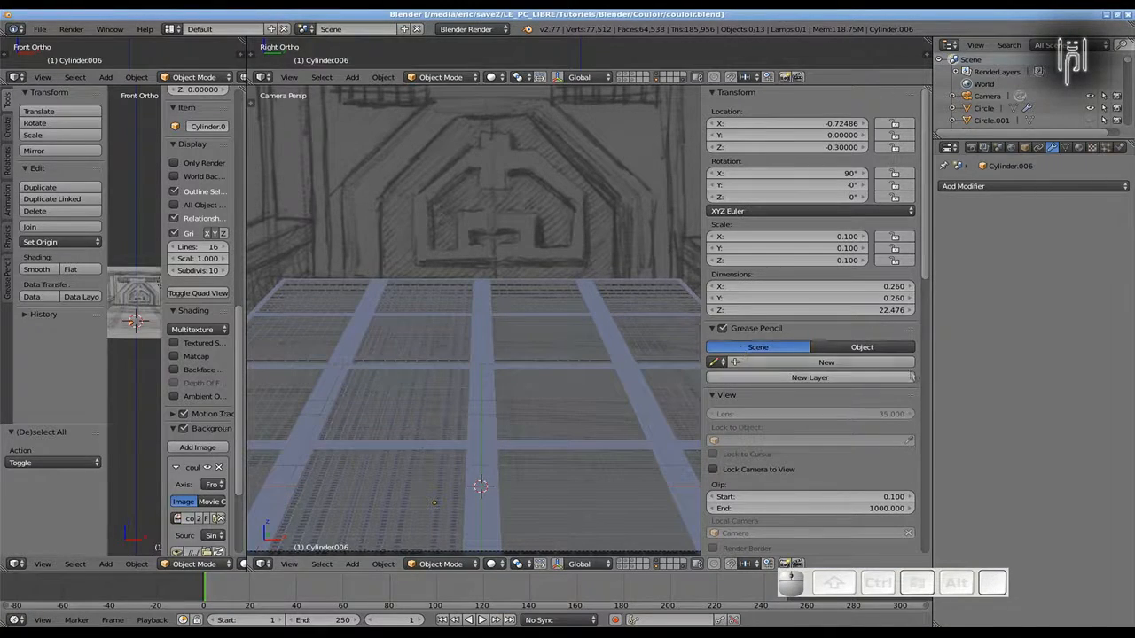
{"action": "left_click", "coordinate": [972, 147]}
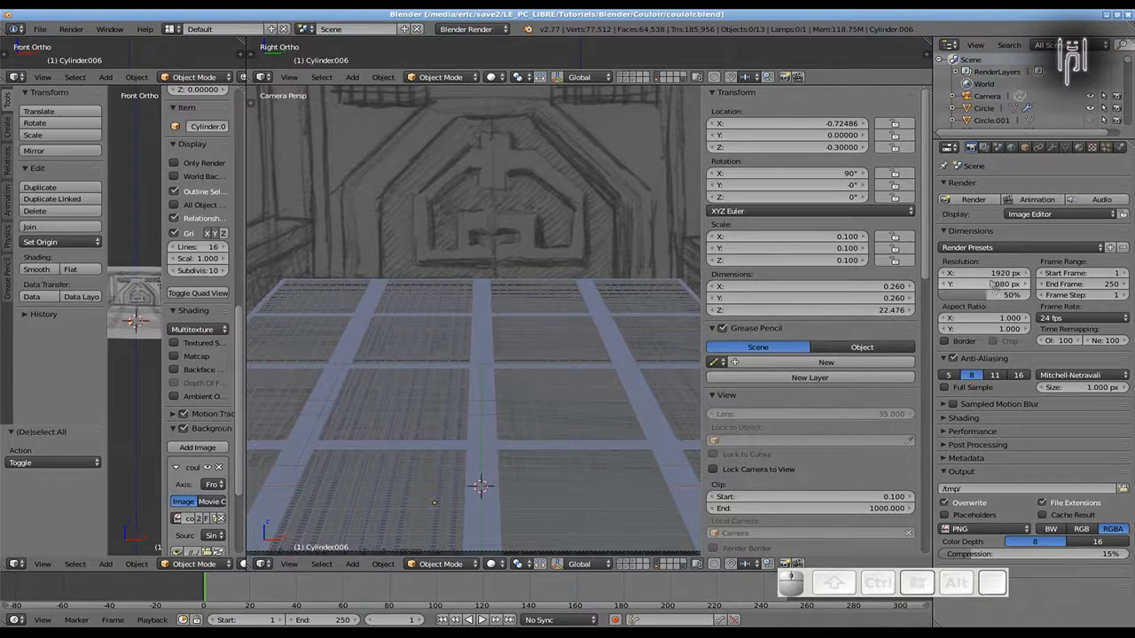
{"action": "left_click", "coordinate": [1009, 249]}
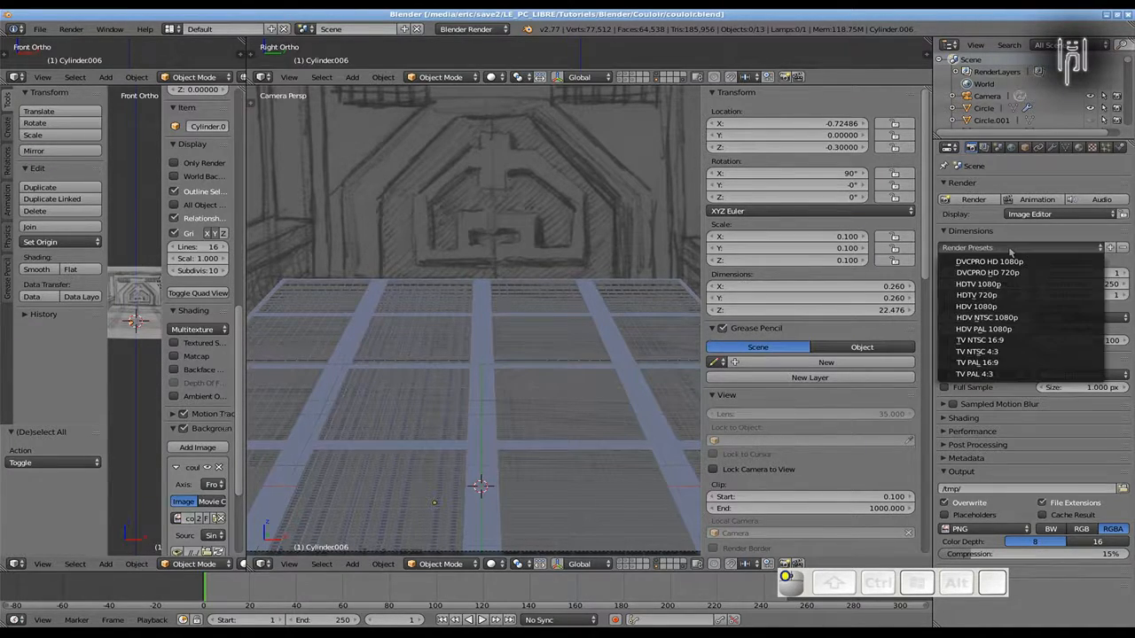
{"action": "left_click", "coordinate": [993, 295]}
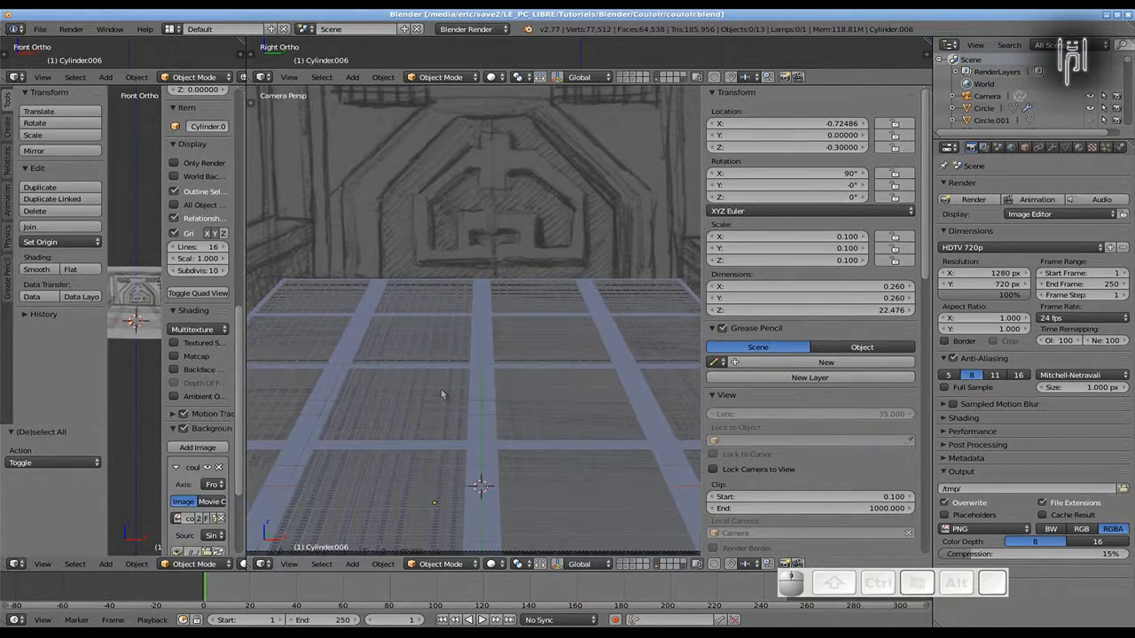
Render the camera view at the new resolution and examine the pipes beneath the nearest grid panels
{"action": "key", "text": "F12"}
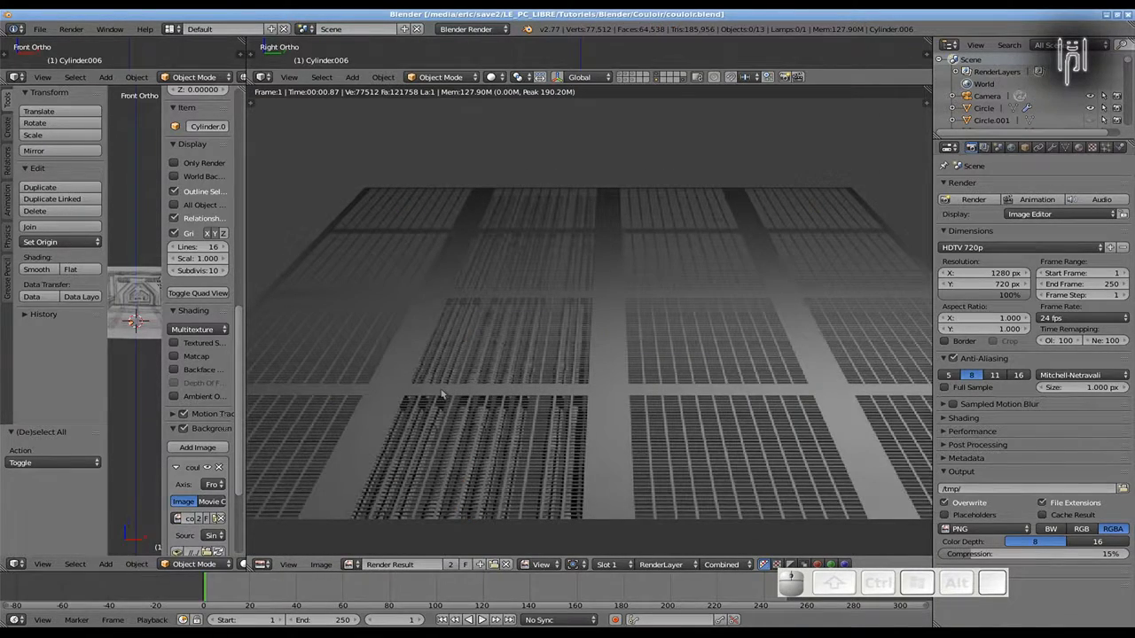
{"action": "key", "text": "ctrl+Down"}
{"action": "scroll", "coordinate": [441, 394], "scroll_direction": "up", "scroll_amount": 4}
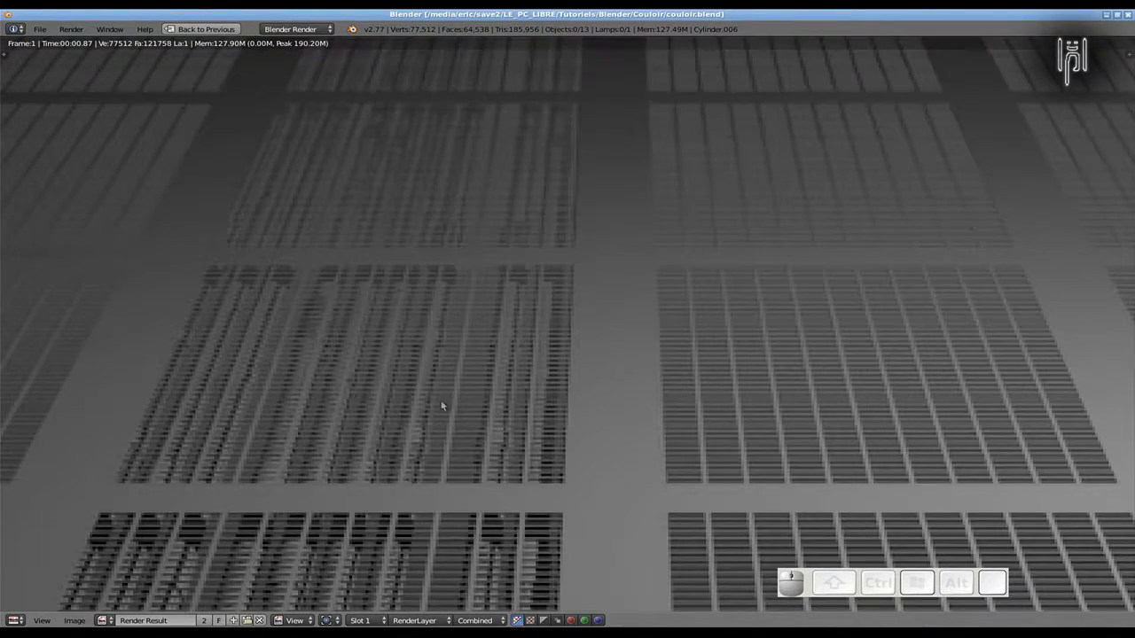
{"action": "middle_click_drag", "start_coordinate": [441, 406], "coordinate": [553, 229], "text": "shift"}
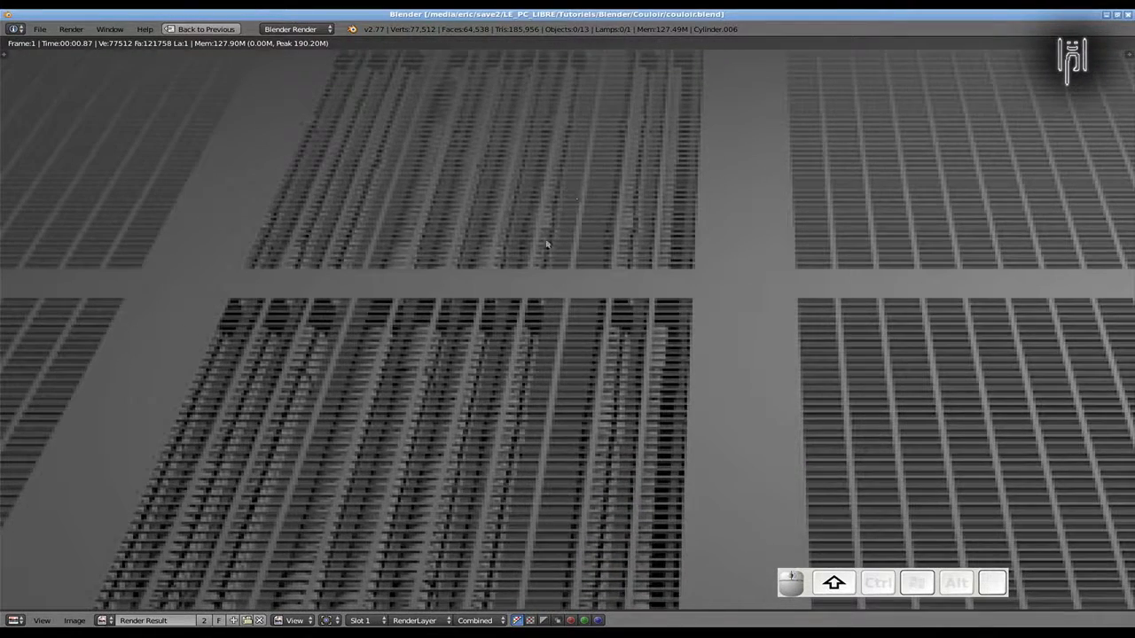
{"action": "middle_click_drag", "start_coordinate": [450, 424], "coordinate": [457, 321], "text": "shift"}
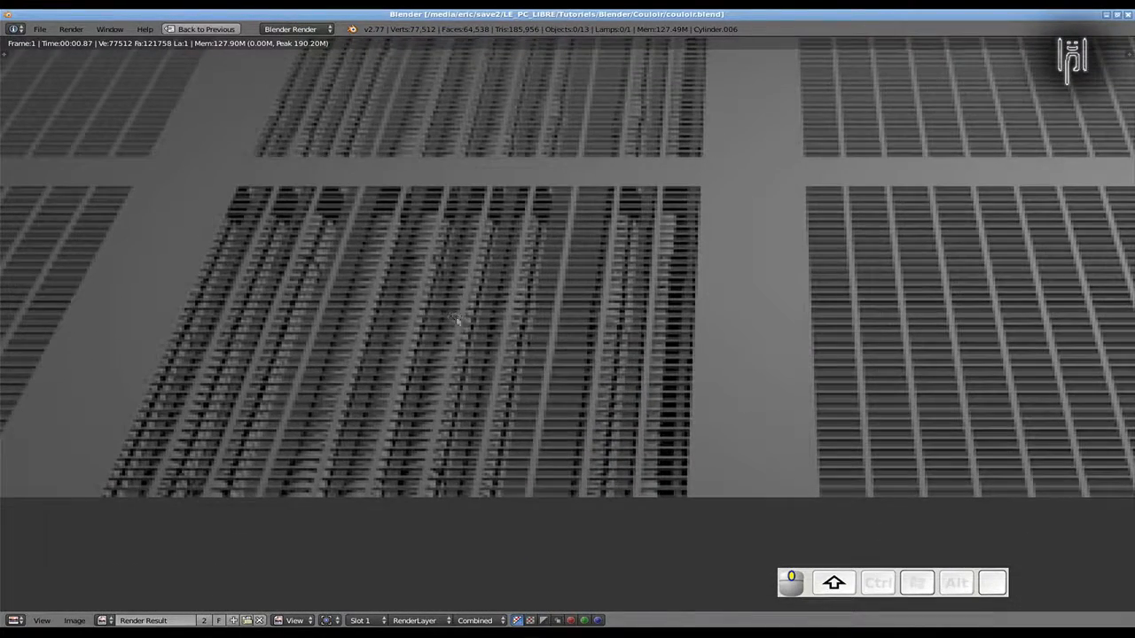
{"action": "scroll", "coordinate": [544, 341], "scroll_direction": "down", "scroll_amount": 5}
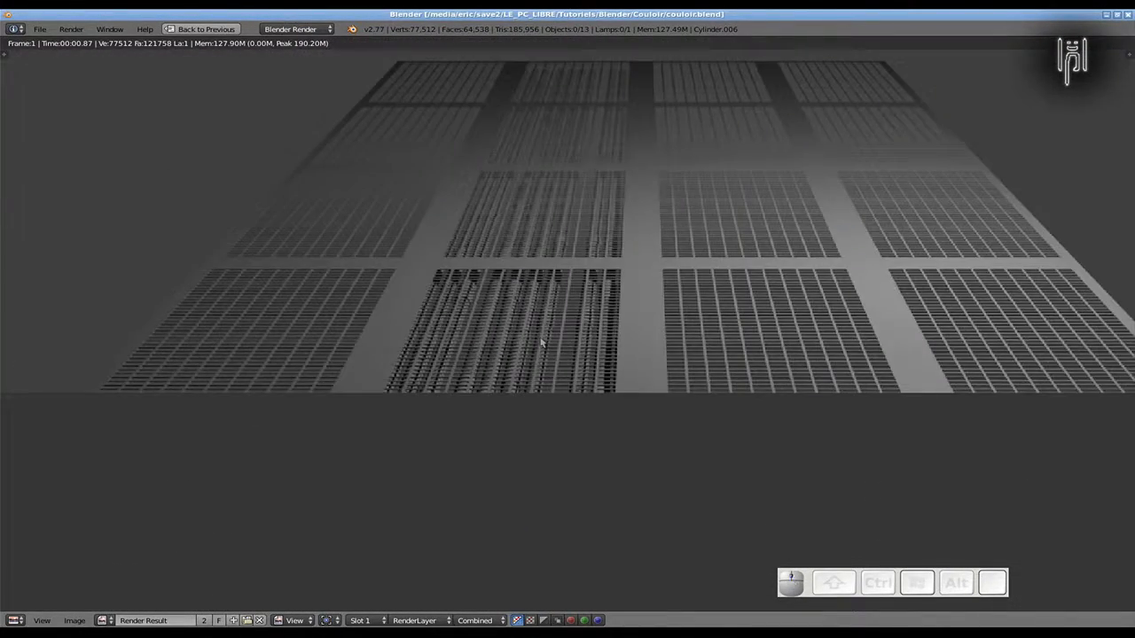
{"action": "scroll", "coordinate": [539, 348], "scroll_direction": "up", "scroll_amount": 4}
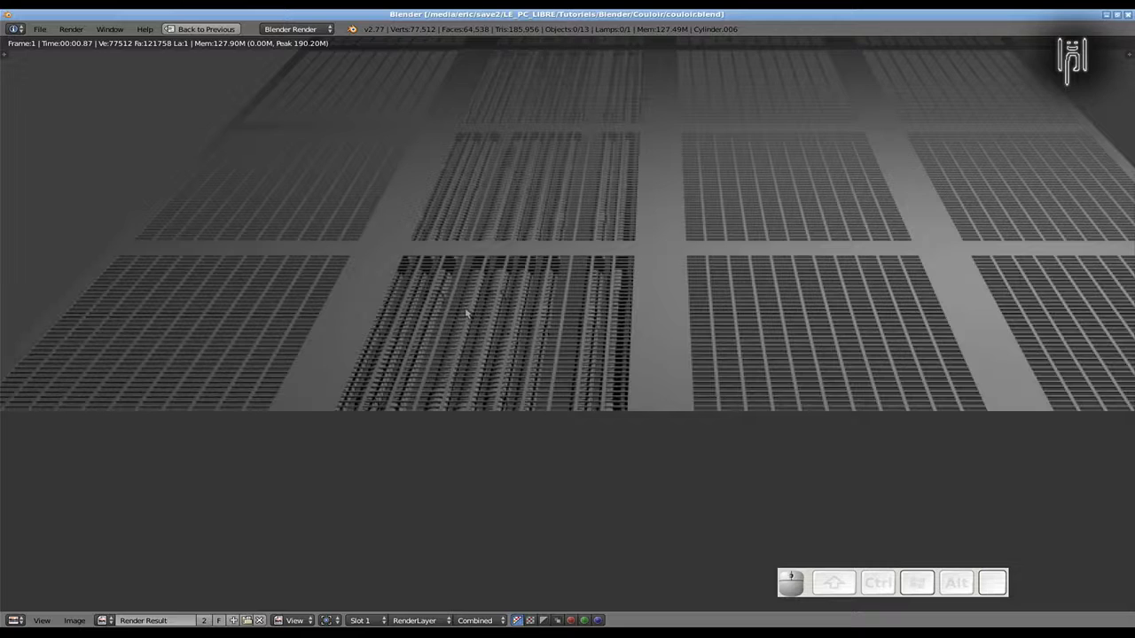
{"action": "key", "text": "ctrl+Down"}
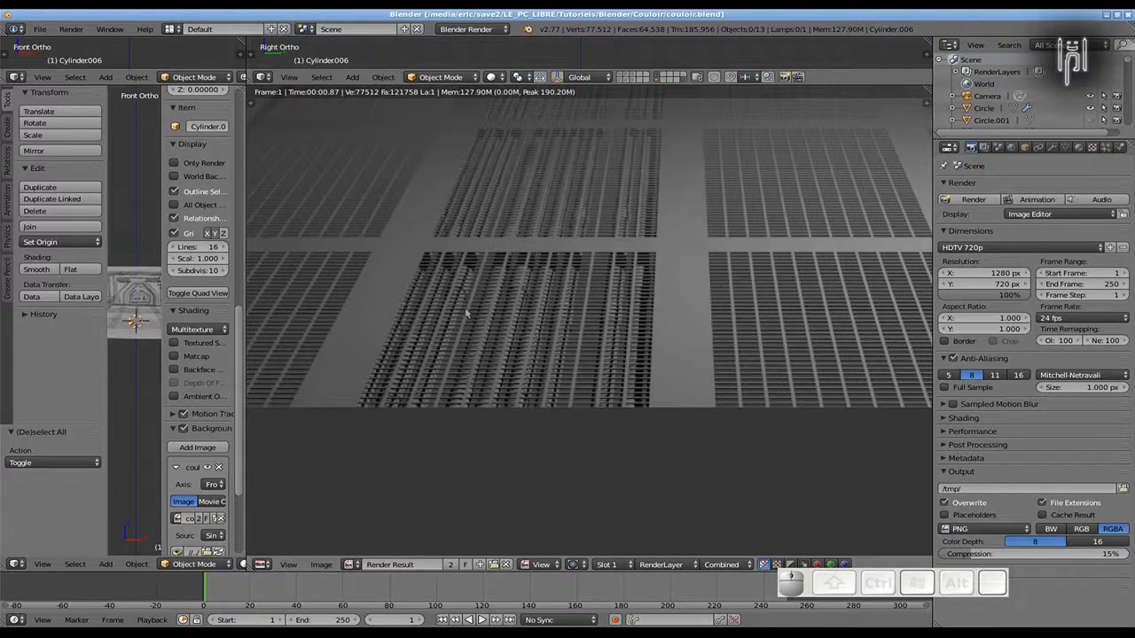
{"action": "scroll", "coordinate": [465, 312], "scroll_direction": "down", "scroll_amount": 3}
{"action": "key", "text": "Escape"}
Enlarge the neighbouring viewports by moving their shared borders, then maximize the front view
{"action": "left_click_drag", "start_coordinate": [247, 274], "coordinate": [406, 273]}
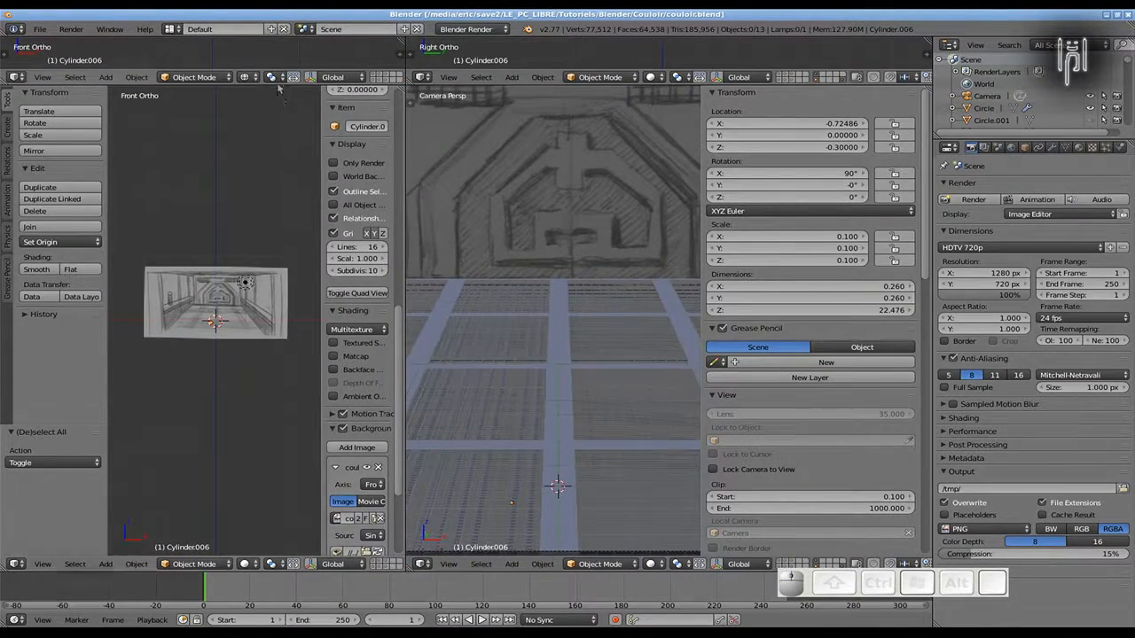
{"action": "left_click", "coordinate": [276, 89]}
{"action": "left_click_drag", "start_coordinate": [277, 84], "coordinate": [258, 226]}
{"action": "key", "text": "KP_1"}
{"action": "key", "text": "ctrl+Up"}
Box-select the whole row of pipes in wireframe and move it vertically along Z
{"action": "scroll", "coordinate": [407, 455], "scroll_direction": "up", "scroll_amount": 3}
{"action": "key", "text": "z"}
{"action": "middle_click_drag", "start_coordinate": [407, 456], "coordinate": [476, 498], "text": "shift"}
{"action": "key", "text": "b"}
{"action": "left_click_drag", "start_coordinate": [245, 369], "coordinate": [644, 435]}
{"action": "scroll", "coordinate": [643, 435], "scroll_direction": "up", "scroll_amount": 2}
{"action": "key", "text": "g"}
{"action": "key", "text": "z"}
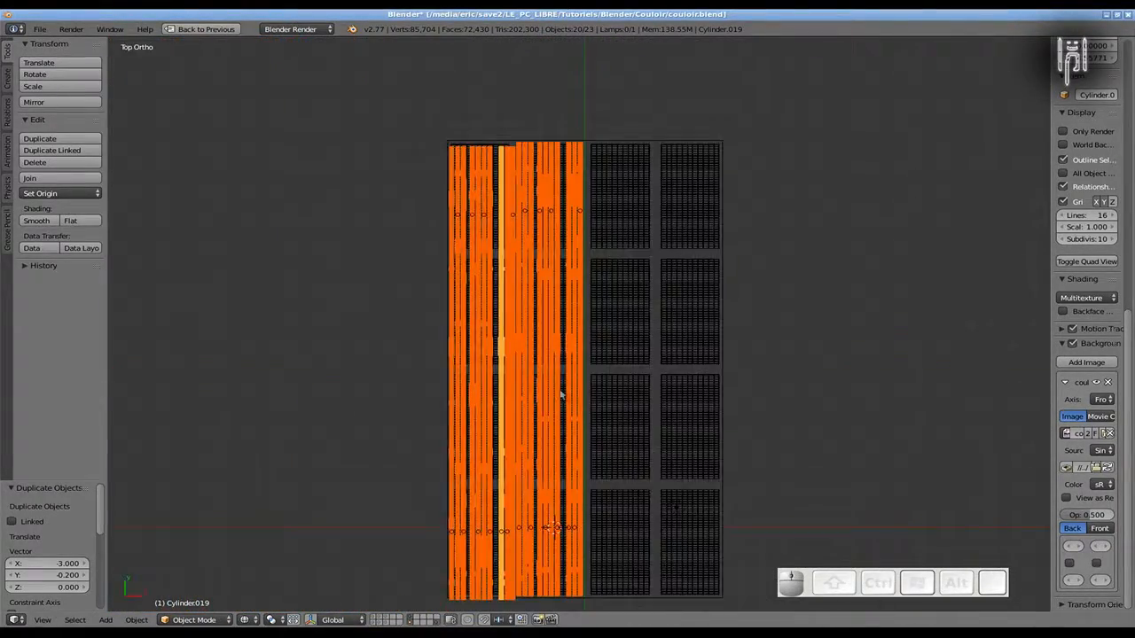
Undo the duplication of the pipe group, then try moving the original pipes about 2.92 units along negative X
{"action": "key", "text": "ctrl+z"}
{"action": "key", "text": "g"}
{"action": "key", "text": "x"}
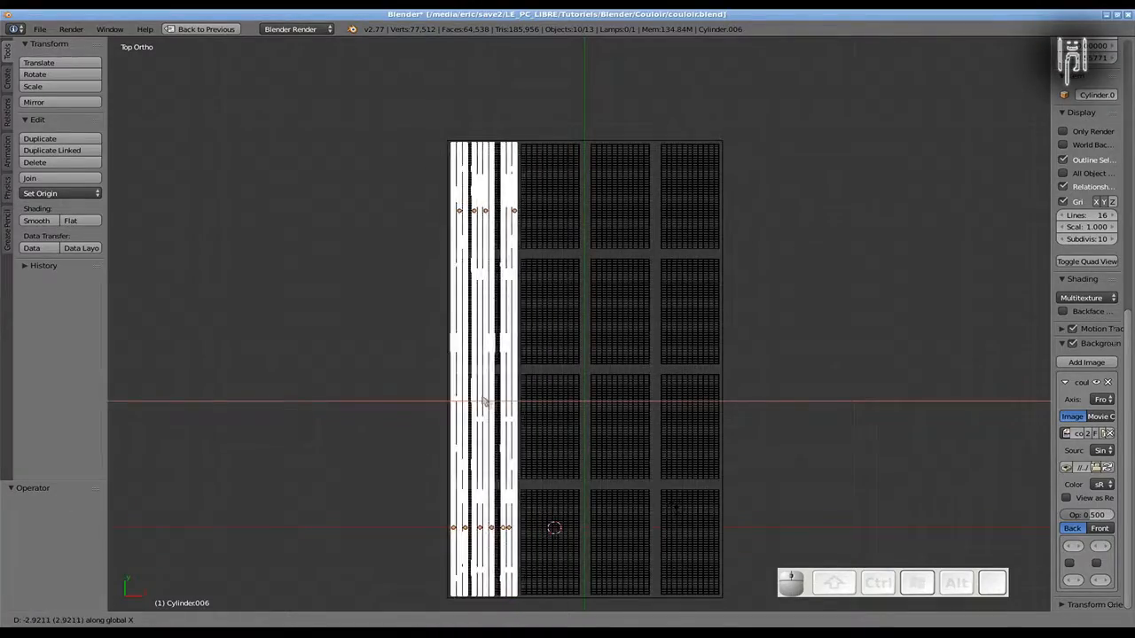
{"action": "left_click", "coordinate": [486, 403]}
{"action": "middle_click_drag", "start_coordinate": [486, 402], "coordinate": [494, 357]}
{"action": "key", "text": "ctrl+z"}
{"action": "key", "text": "KP_7"}
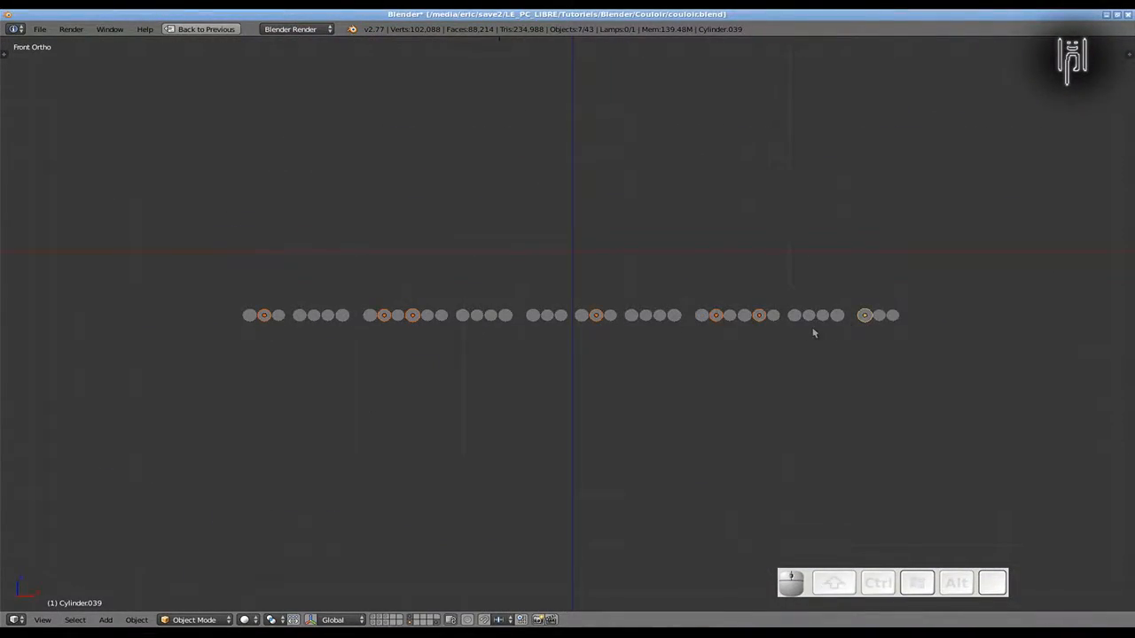
Lower the seven selected pipes along Z, then four more scattered pipes to the same level, to stagger the row
{"action": "key", "text": "g"}
{"action": "key", "text": "z"}
{"action": "left_click", "coordinate": [810, 341], "text": "ctrl"}
{"action": "right_click", "coordinate": [314, 315]}
{"action": "key", "text": "g"}
{"action": "key", "text": "z"}
{"action": "left_click", "coordinate": [731, 299], "text": "ctrl"}
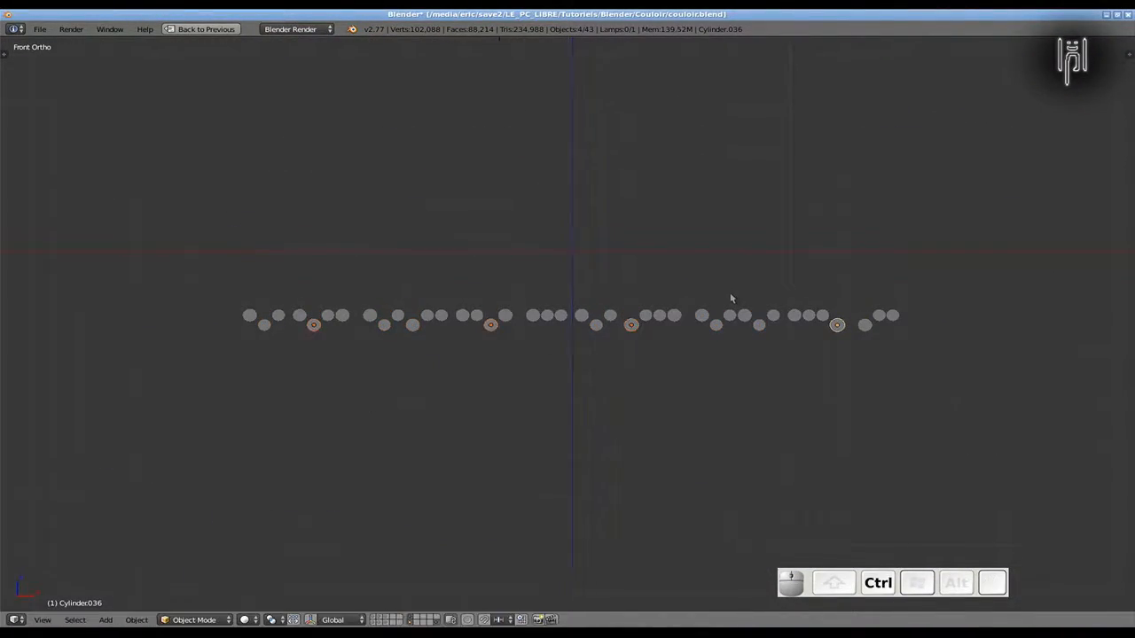
Render the scene with the staggered pipes and save it over couloir.blend
{"action": "key", "text": "F12"}
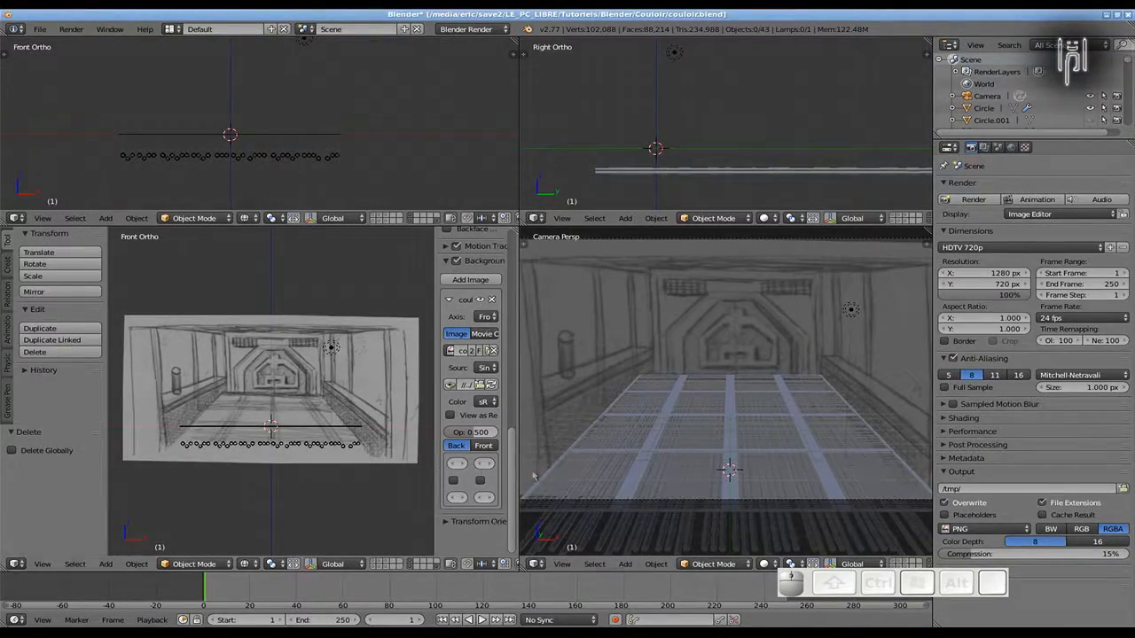
{"action": "key", "text": "ctrl+w"}
{"action": "left_click", "coordinate": [657, 480]}
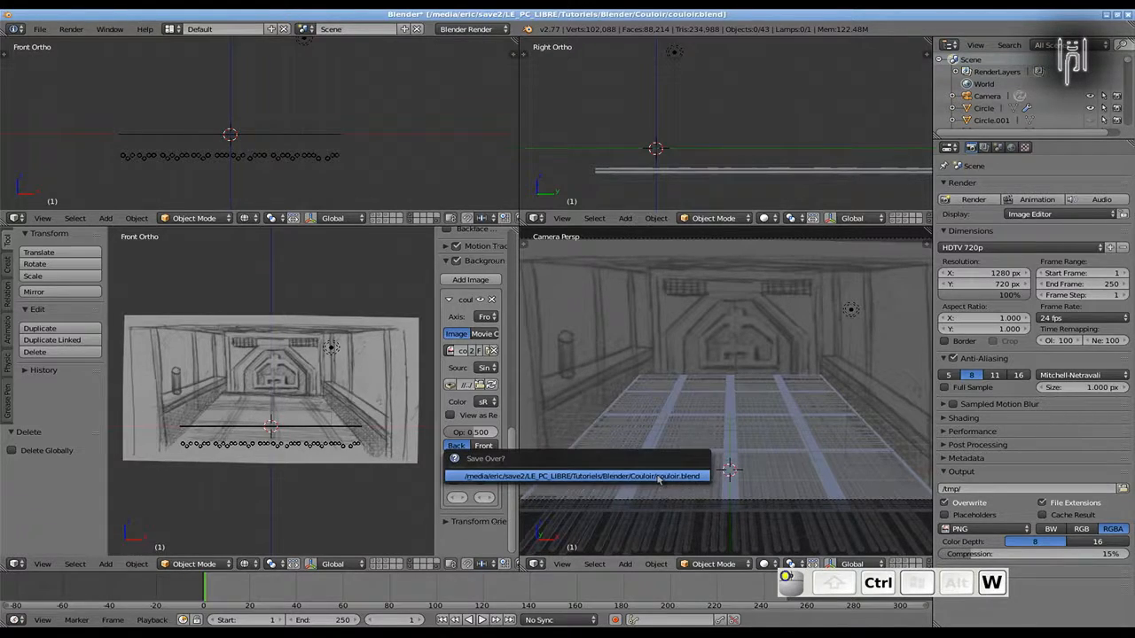